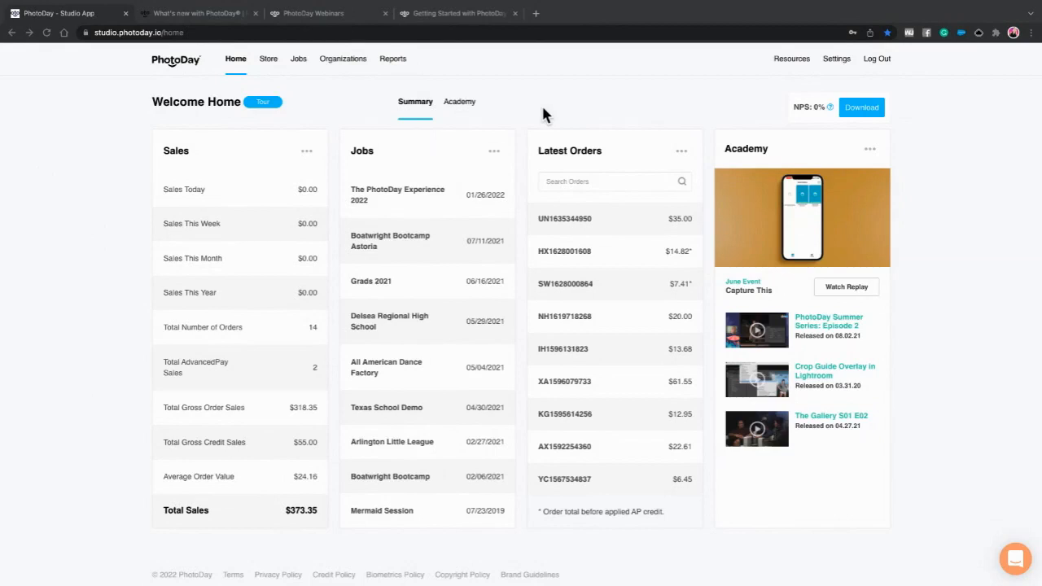
# - Go to Settings and open Account Security to reach the Update Password form
pyautogui.click(836, 73)
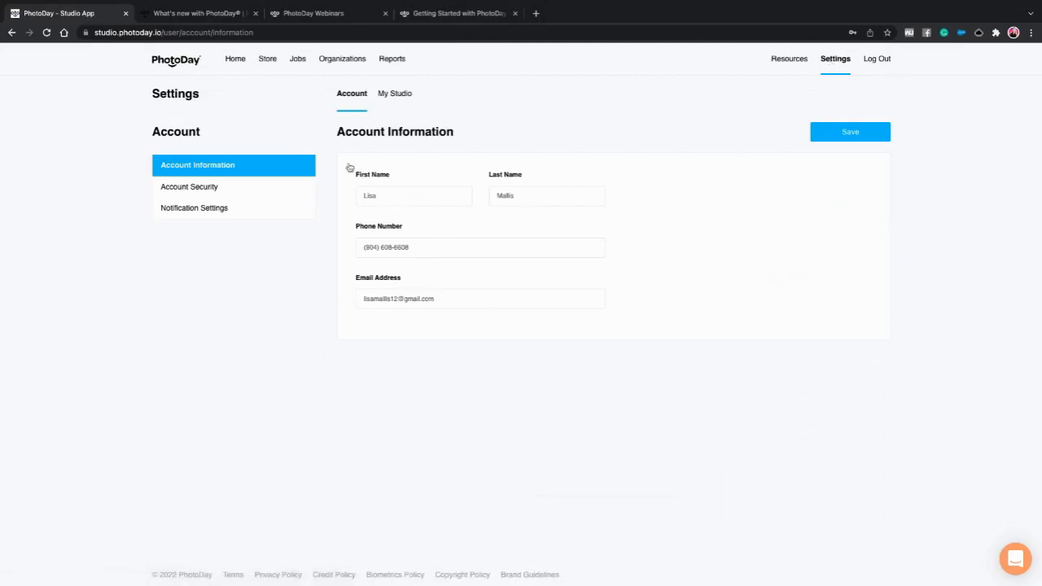
pyautogui.click(203, 188)
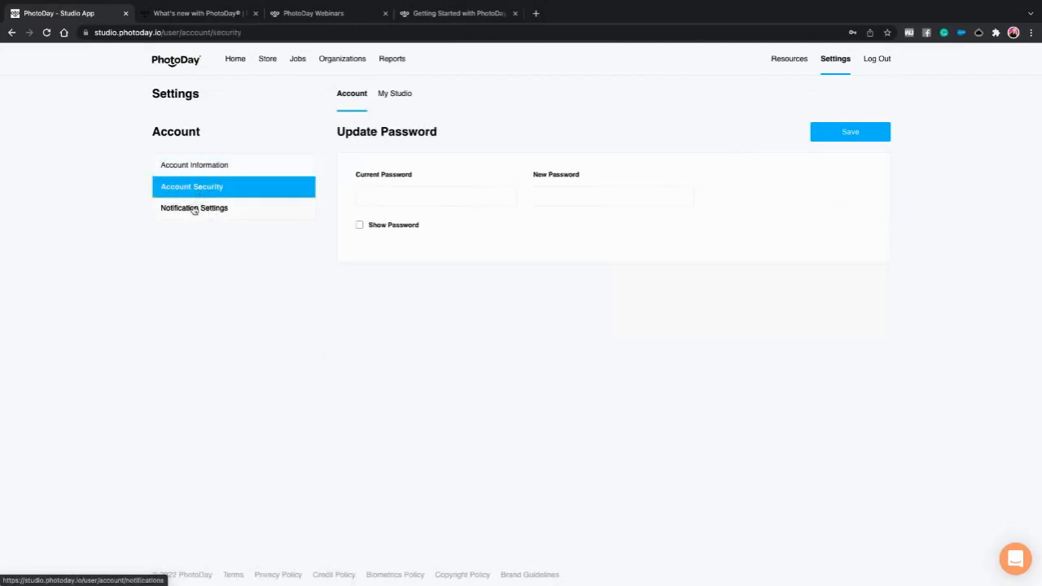
# - View the Daily Order Summary email notification setting, then switch to the My Studio settings
pyautogui.click(195, 209)
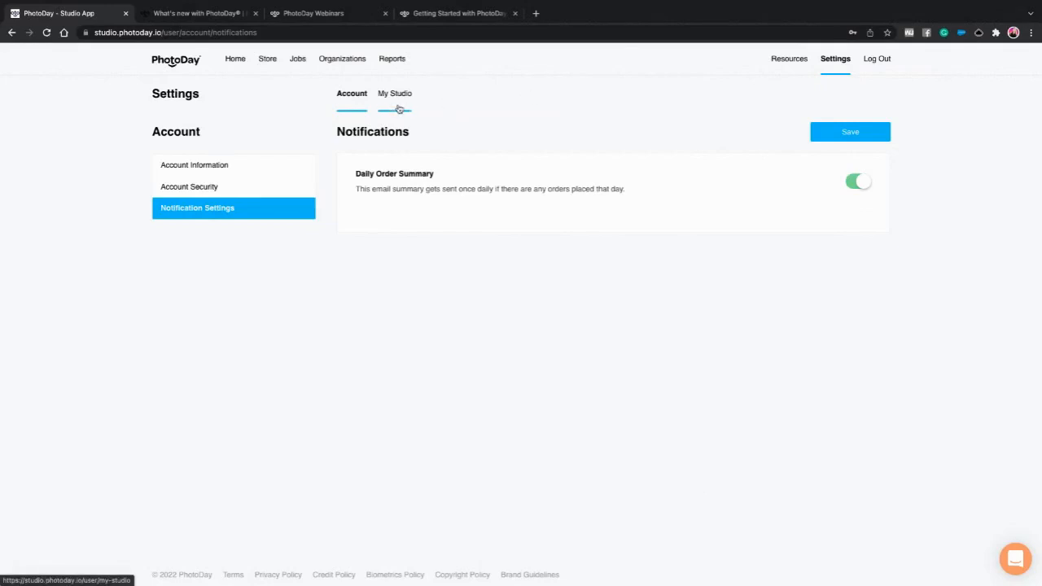
pyautogui.click(395, 96)
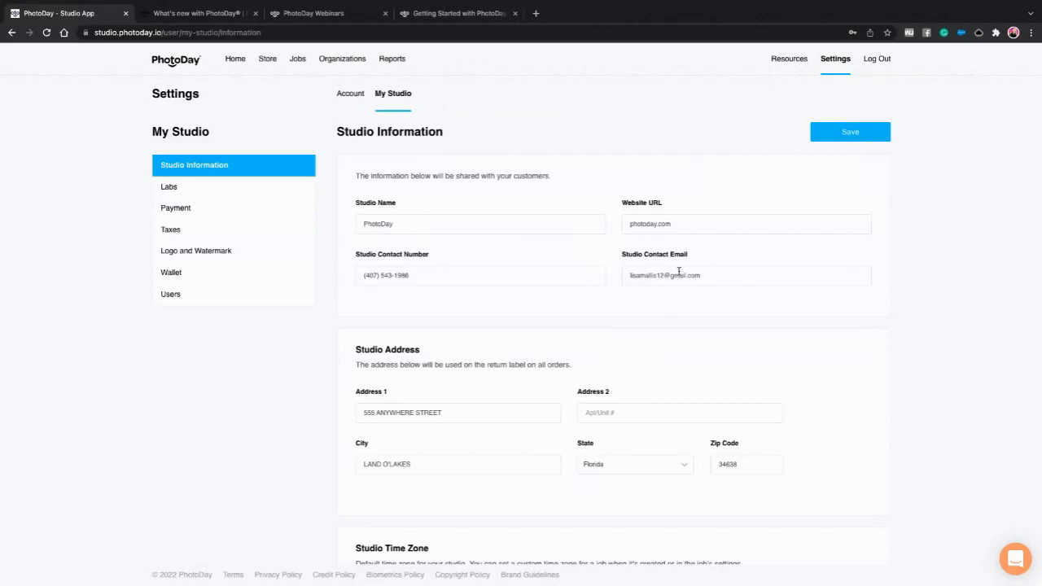
# - Scroll the Studio Information page down to the Eastern Time (US & Canada) time zone section
pyautogui.scroll(-2, 488, 346)
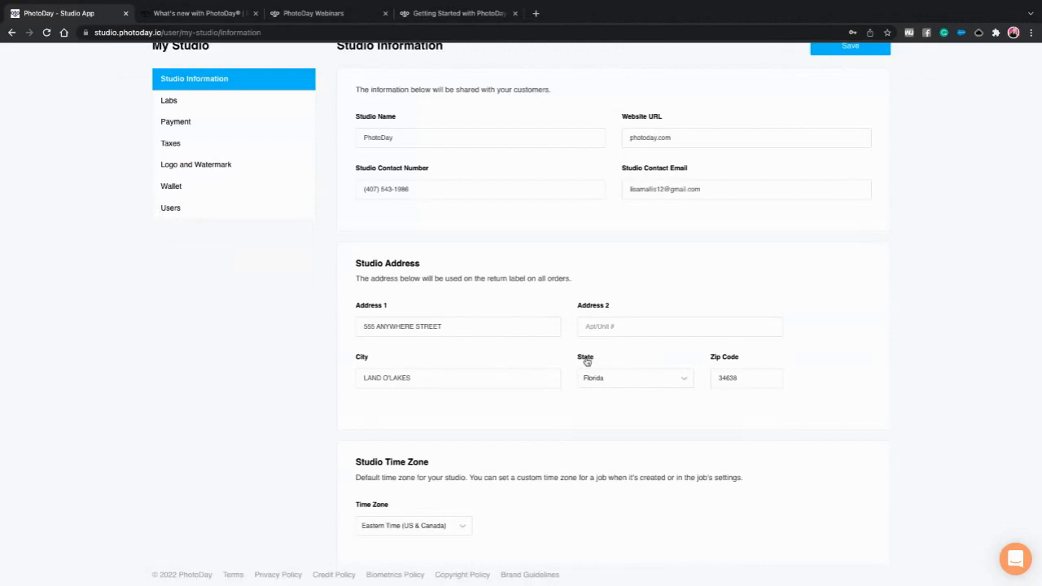
pyautogui.click(1016, 560)
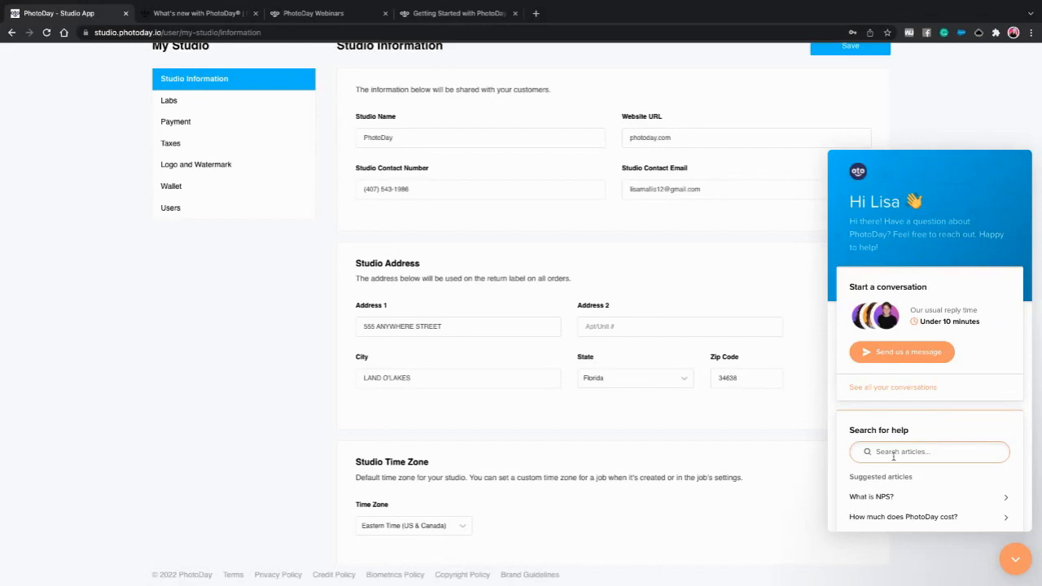
pyautogui.click(1018, 560)
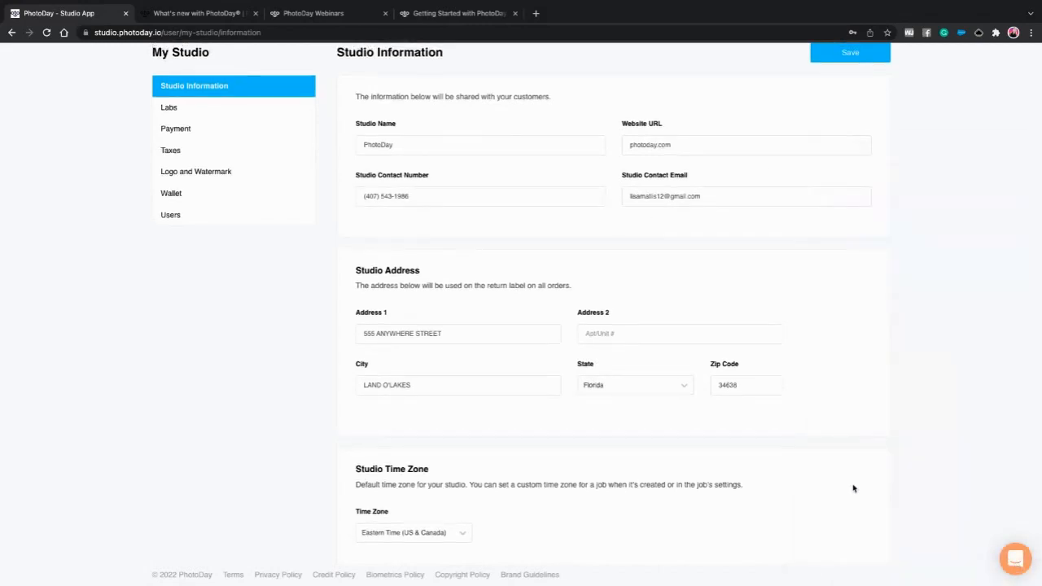
# - Open the Labs settings listing the six added labs, with help articles for 'labs'
pyautogui.scroll(-1, 390, 384)
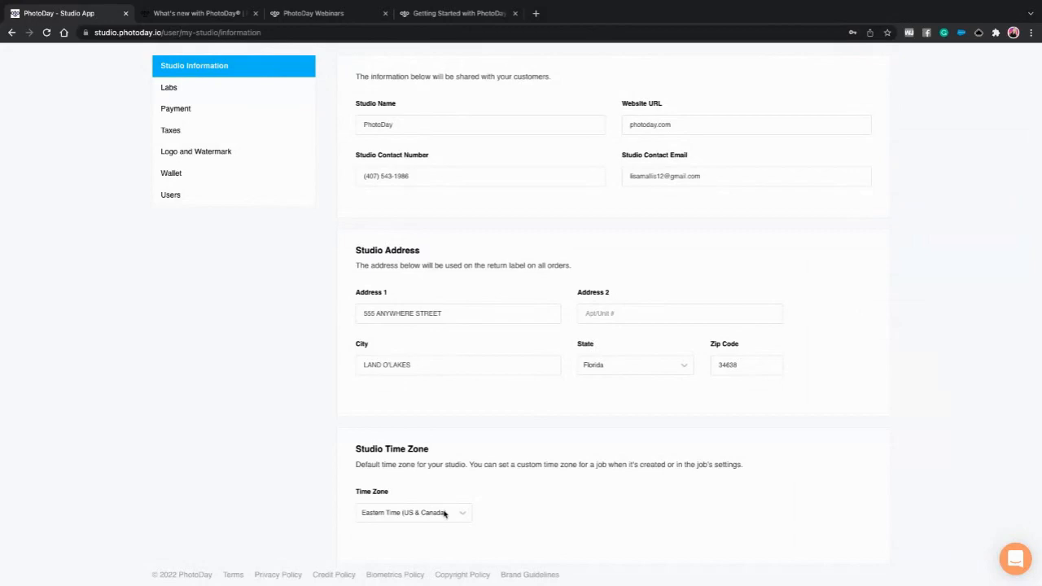
pyautogui.scroll(2, 569, 412)
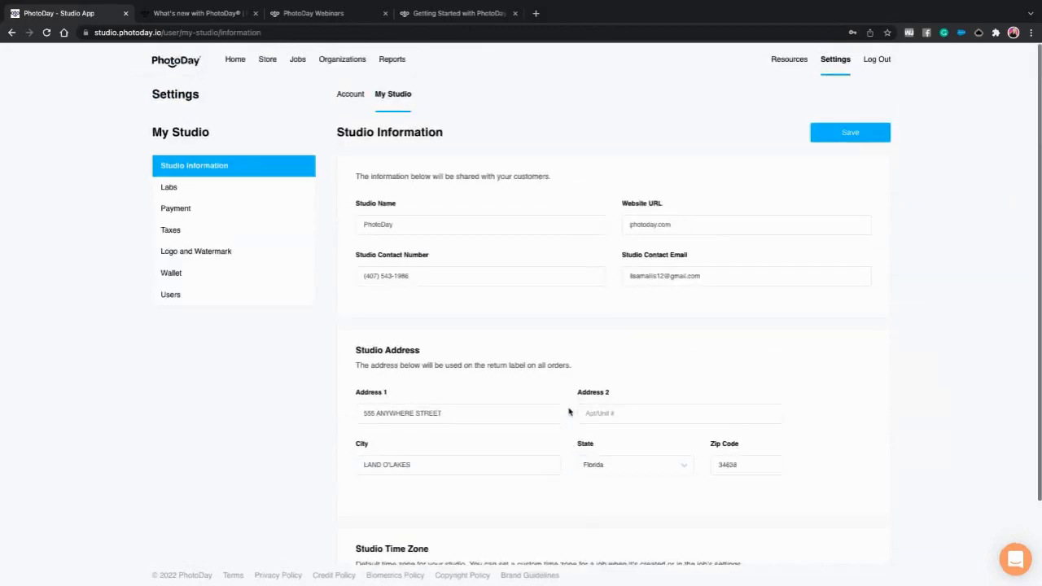
pyautogui.click(173, 189)
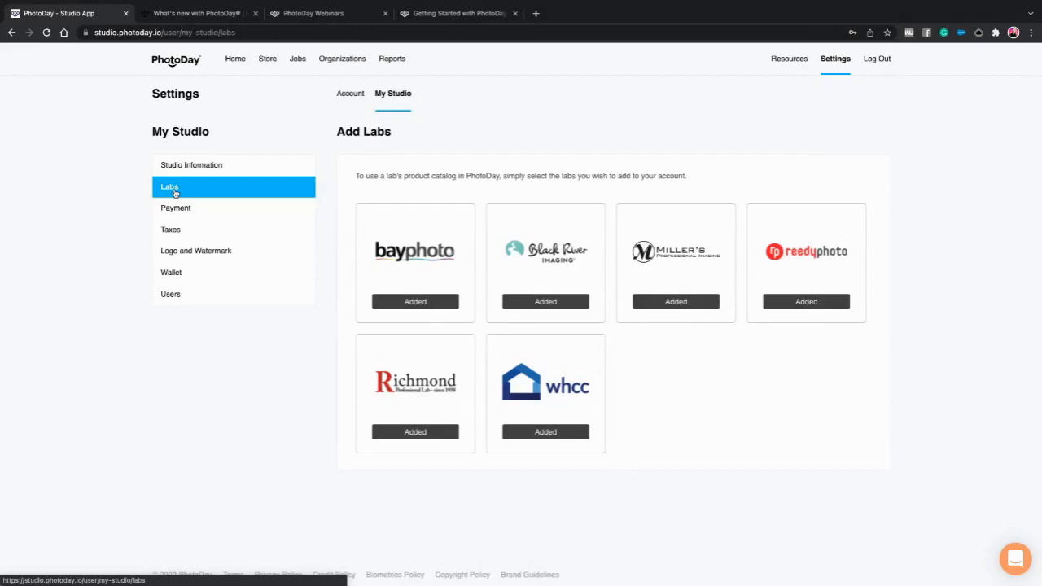
pyautogui.click(1017, 557)
# - Search the help articles for 'lab price'
pyautogui.click(900, 451)
pyautogui.click(885, 168)
pyautogui.write('labs')
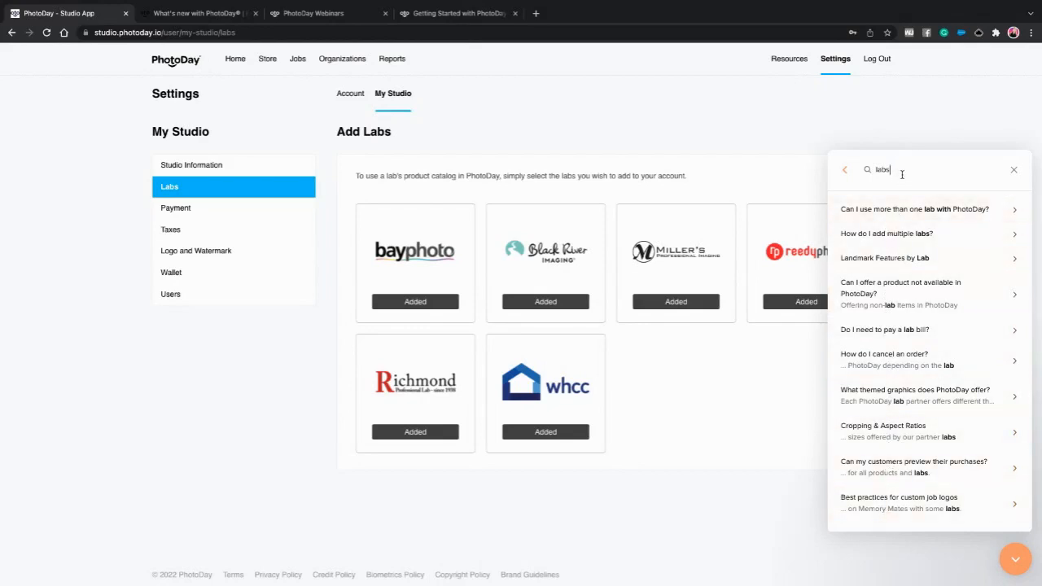
pyautogui.moveTo(905, 173); pyautogui.dragTo(875, 172)
pyautogui.write('lab price')
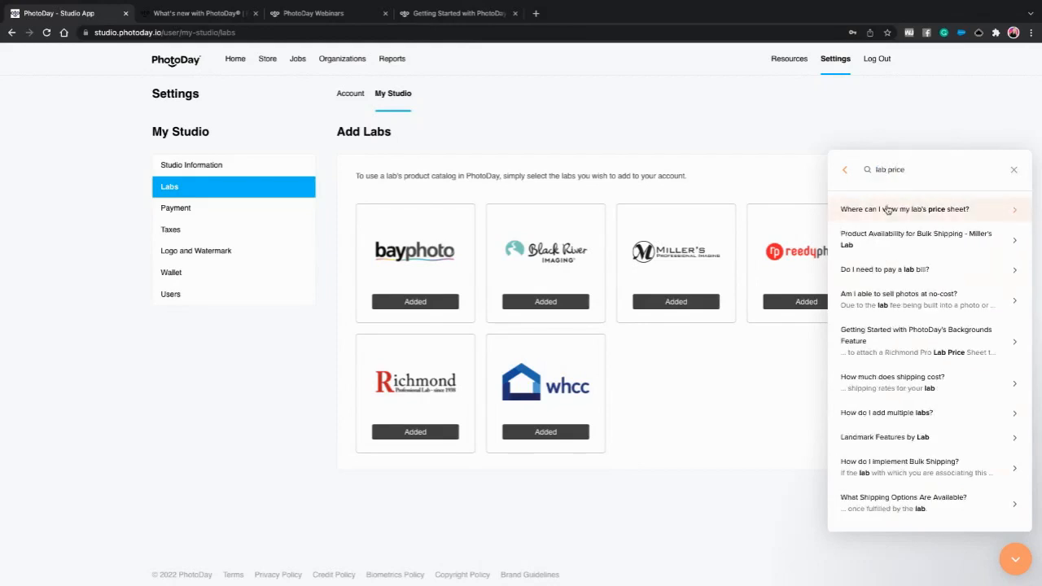
# - Open 'Where can I view my lab's price sheet?' and follow the ReedyPhoto price list link
pyautogui.click(887, 209)
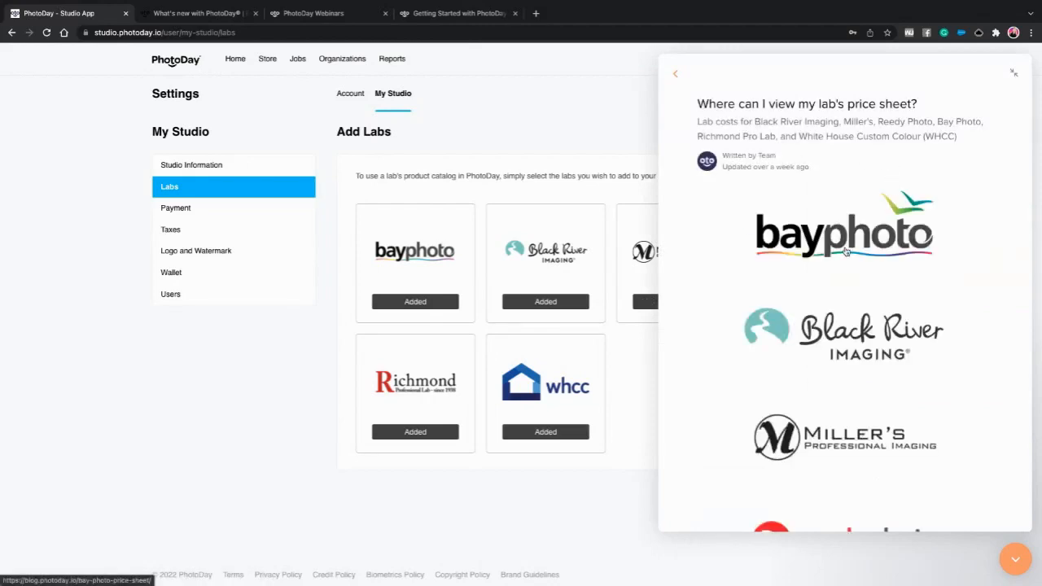
pyautogui.scroll(-1, 856, 321)
pyautogui.scroll(-3, 856, 321)
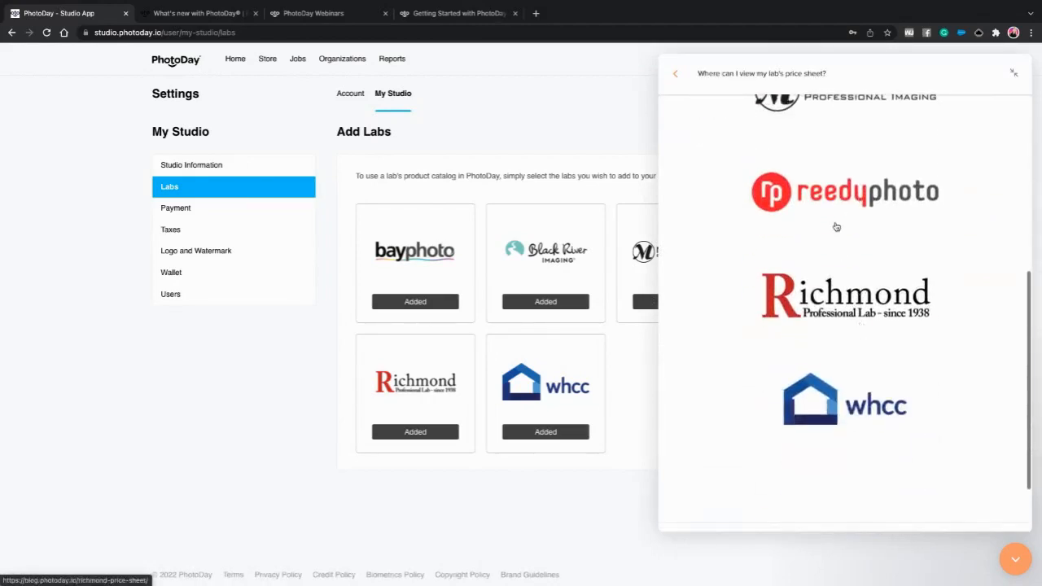
pyautogui.scroll(1, 839, 223)
pyautogui.click(839, 289)
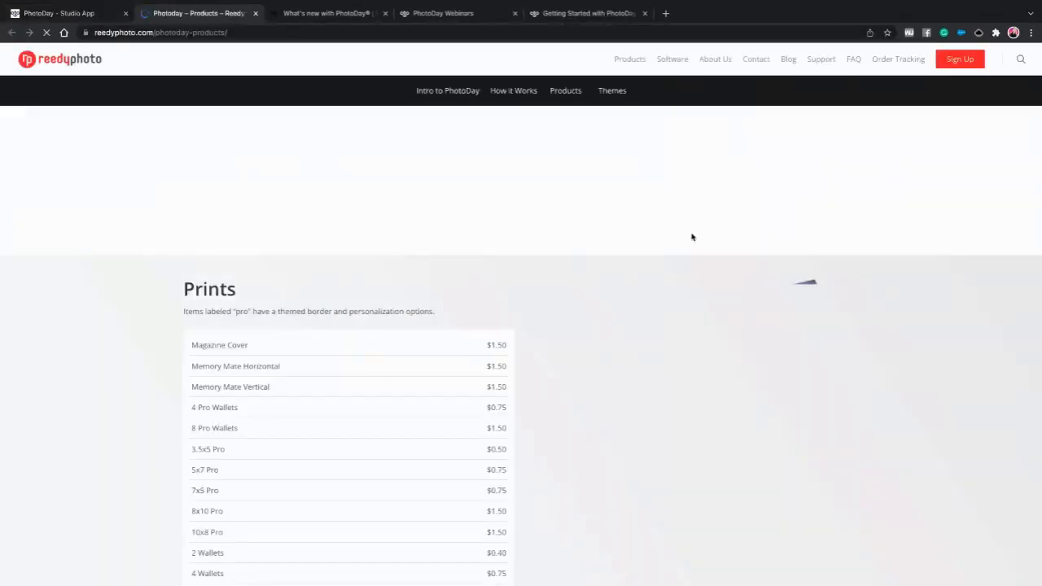
# - Browse Reedy Photo's price list, then return to the Add Labs page with the help panel closed
pyautogui.scroll(-15, 484, 464)
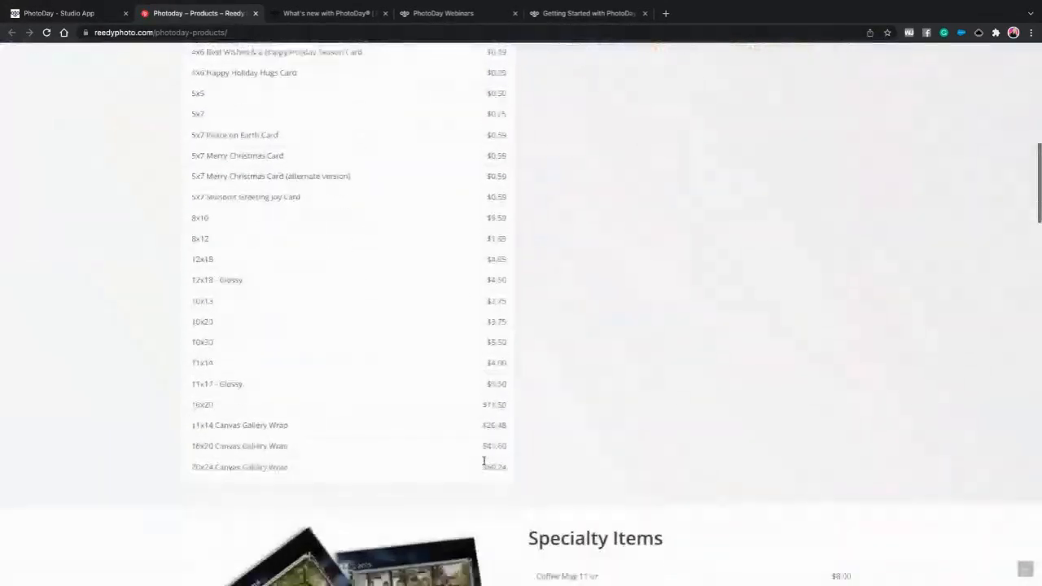
pyautogui.scroll(-4, 484, 463)
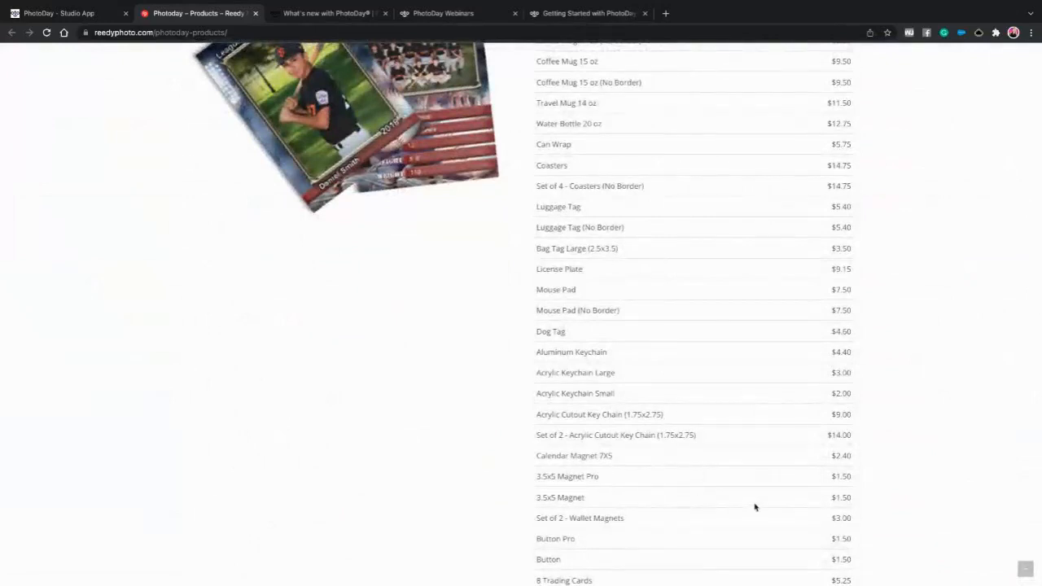
pyautogui.scroll(-5, 696, 405)
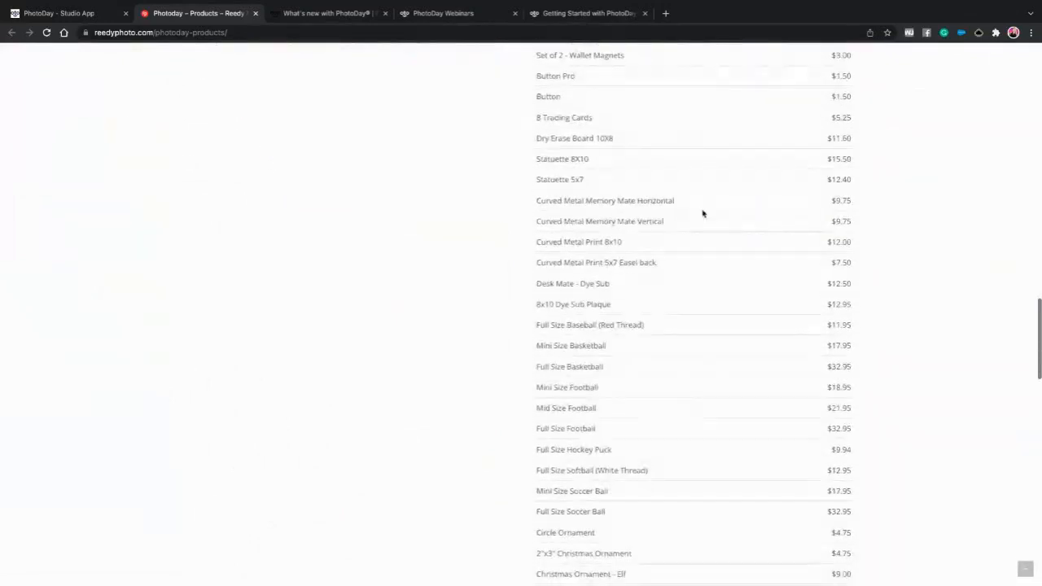
pyautogui.scroll(-1, 98, 49)
pyautogui.click(88, 14)
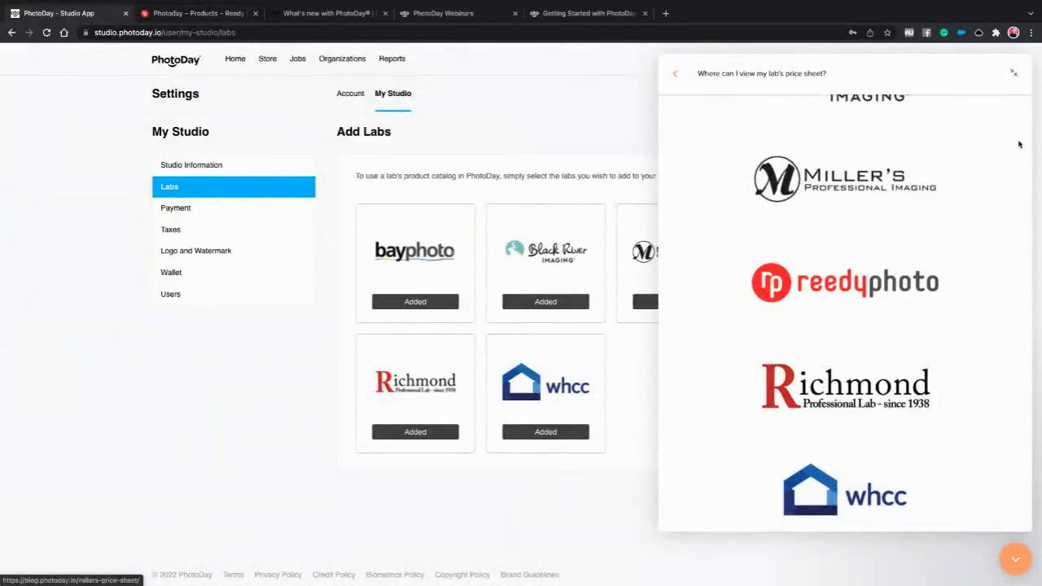
pyautogui.click(675, 73)
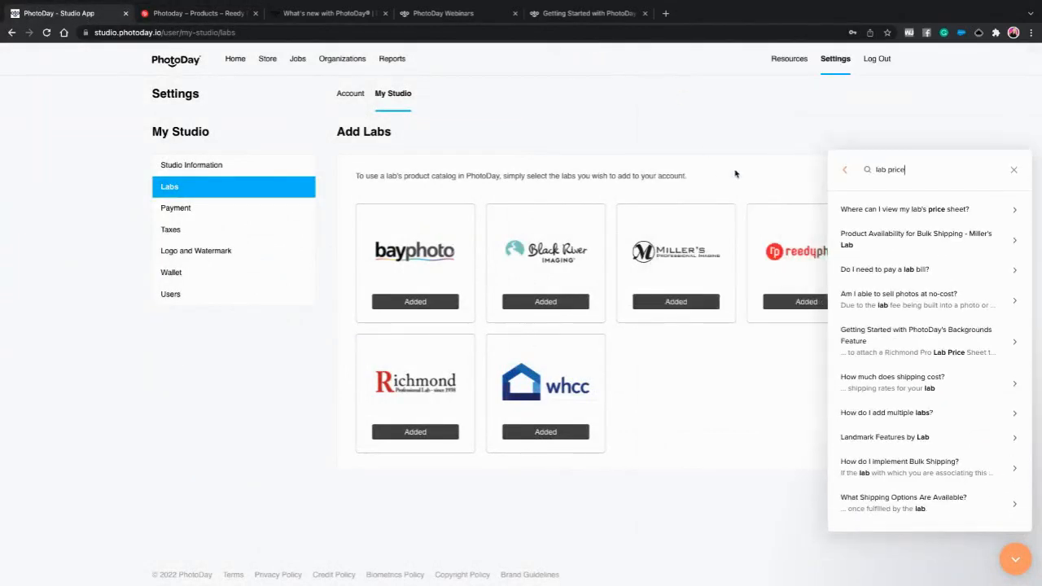
pyautogui.click(1014, 559)
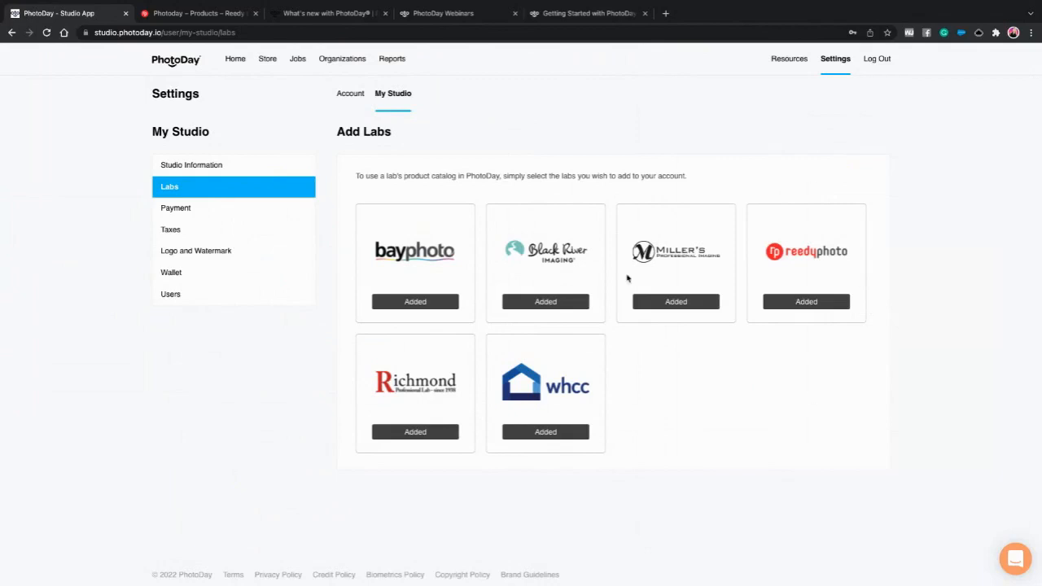
# - Open the Payment settings to confirm the Stripe account is connected
pyautogui.click(187, 210)
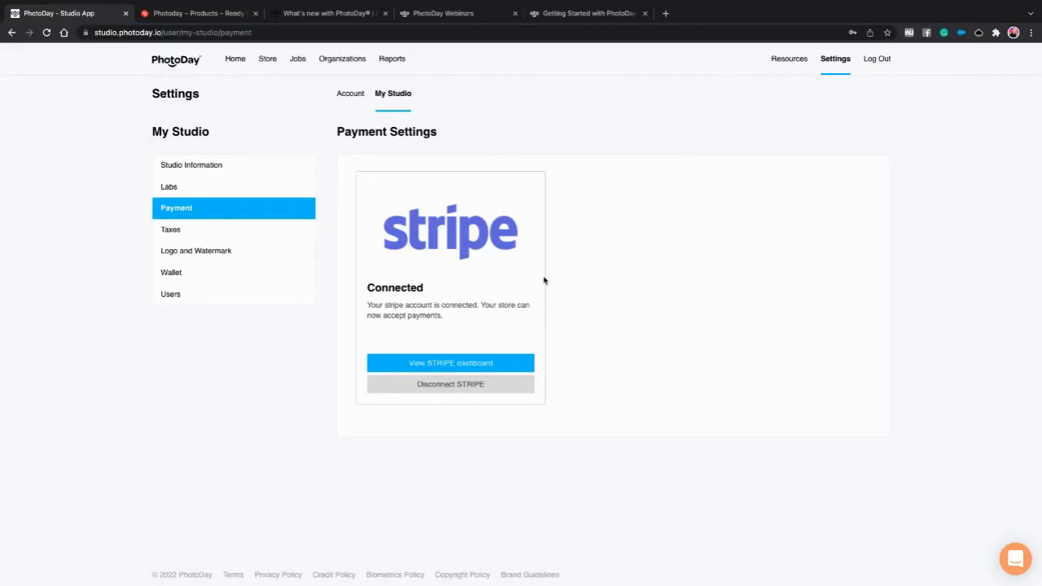
# - Open the Taxes settings from the My Studio sidebar
pyautogui.click(177, 233)
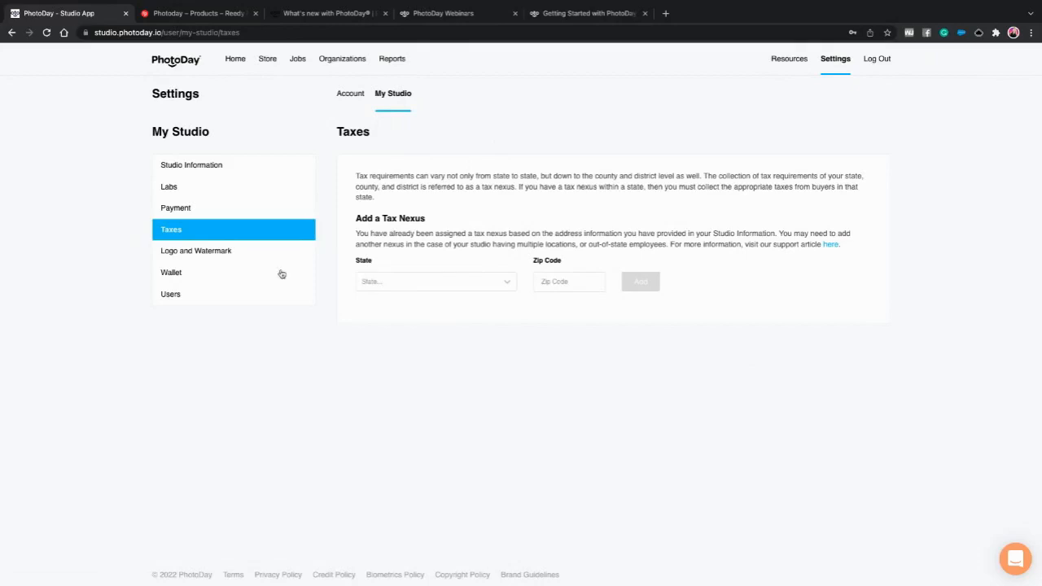
# - Open the Logo and Watermark settings showing the studio logo and watermark
pyautogui.click(190, 252)
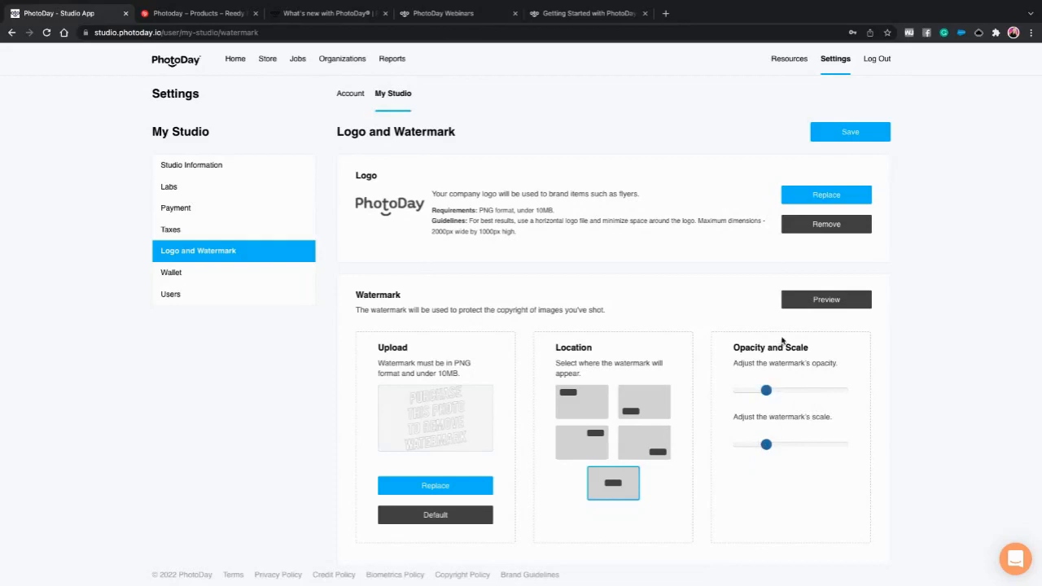
# - Preview the bottom-center 'Purchase this photo to remove watermark' watermark on sample photos
pyautogui.click(824, 300)
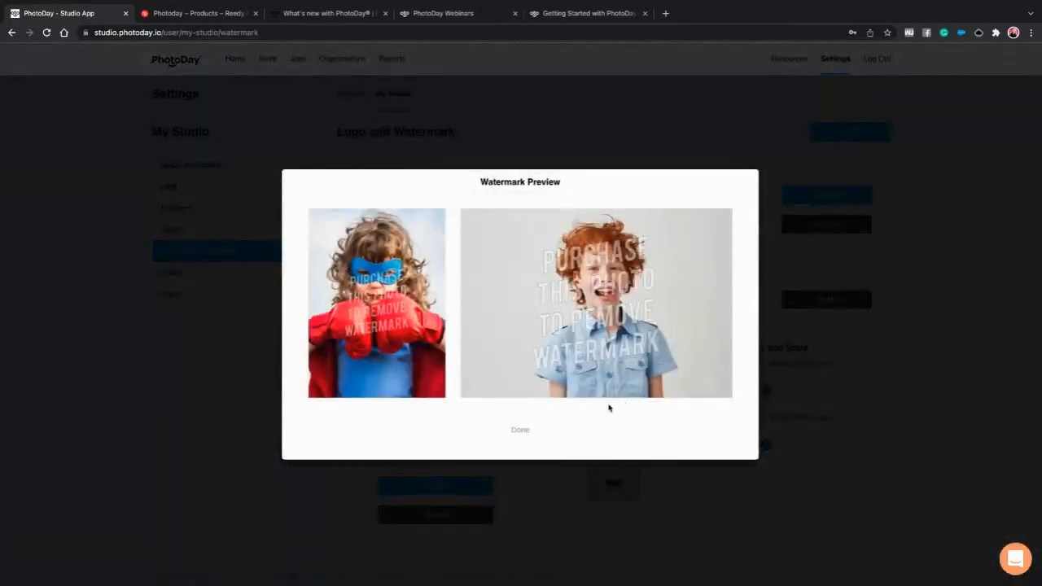
pyautogui.click(521, 429)
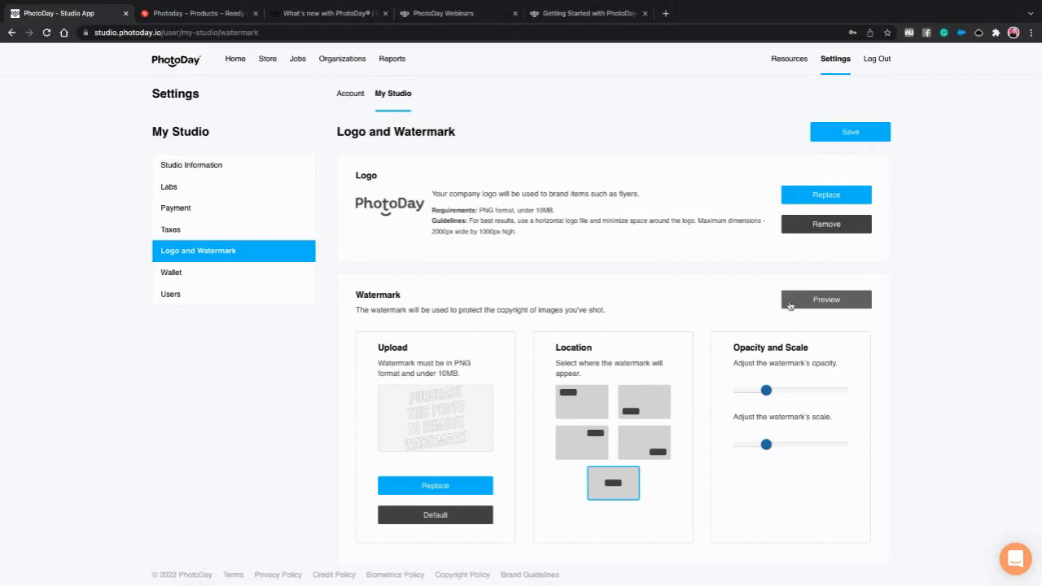
pyautogui.click(172, 273)
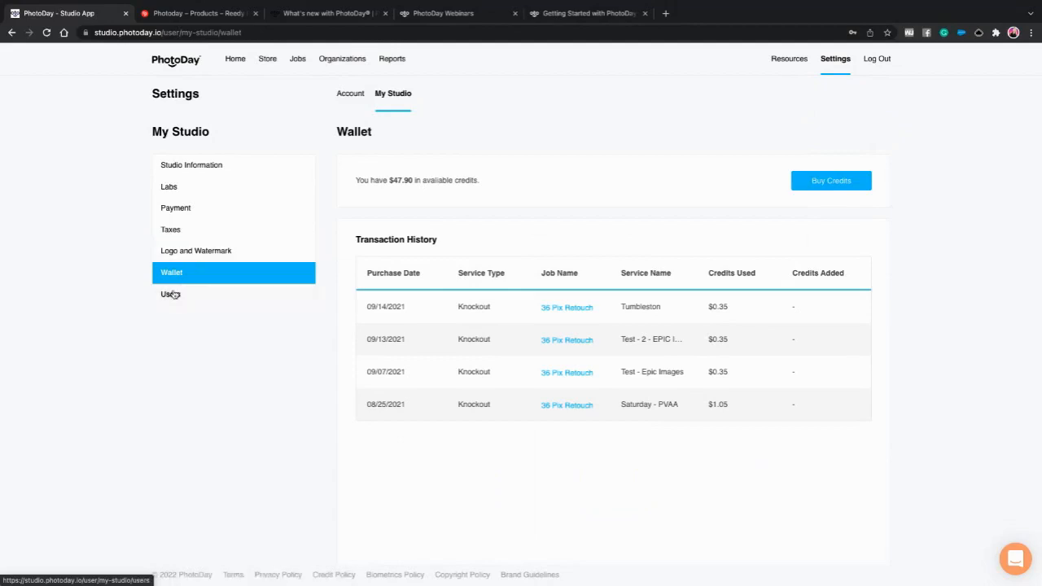
# - Open the My Studio Users list showing the two invited associate users
pyautogui.click(171, 294)
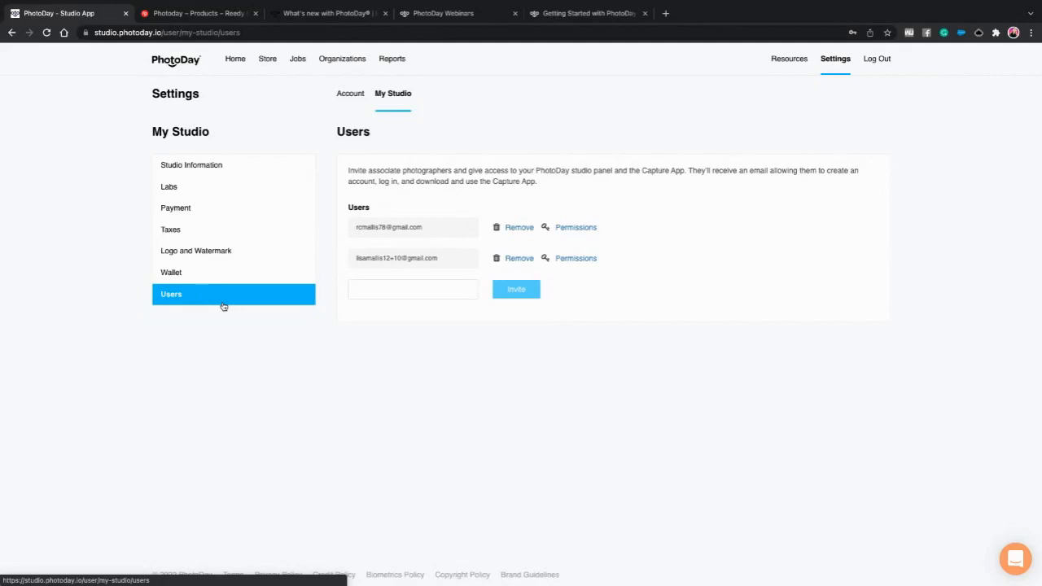
# - Check the first user's permissions, view the Account tab, then open the Resources Sales Kit
pyautogui.click(563, 230)
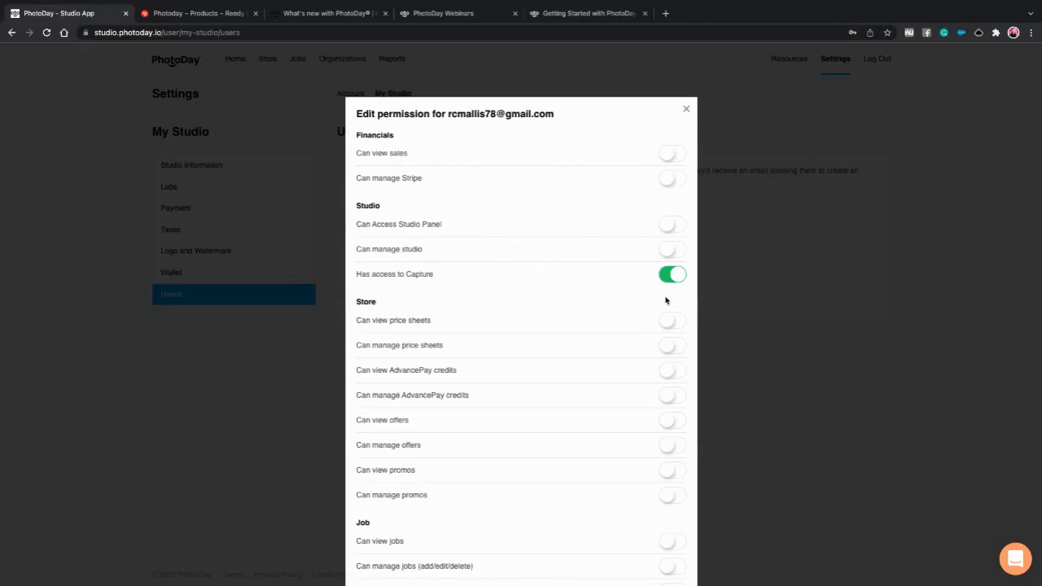
pyautogui.click(686, 110)
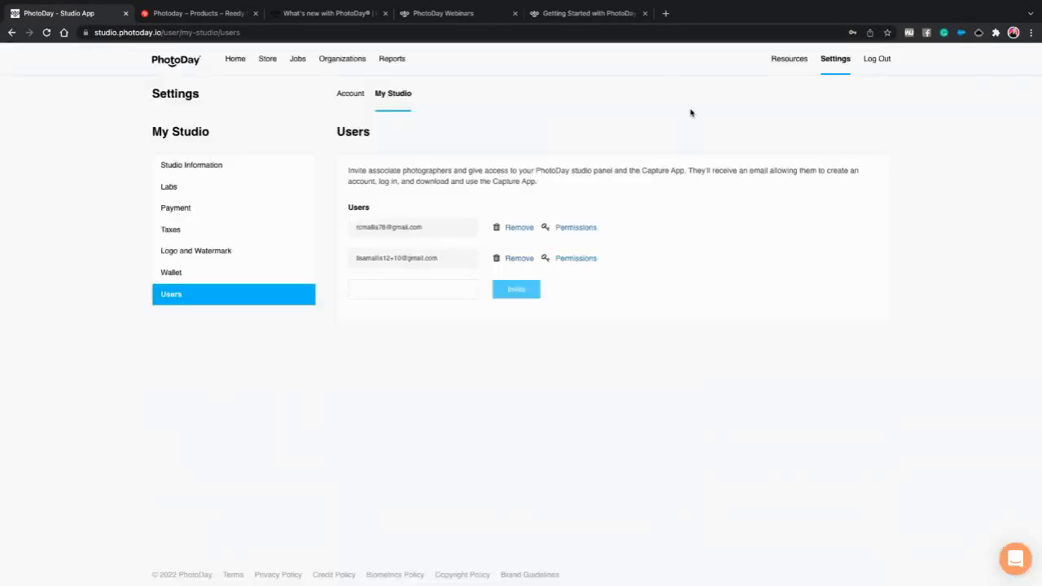
pyautogui.click(346, 95)
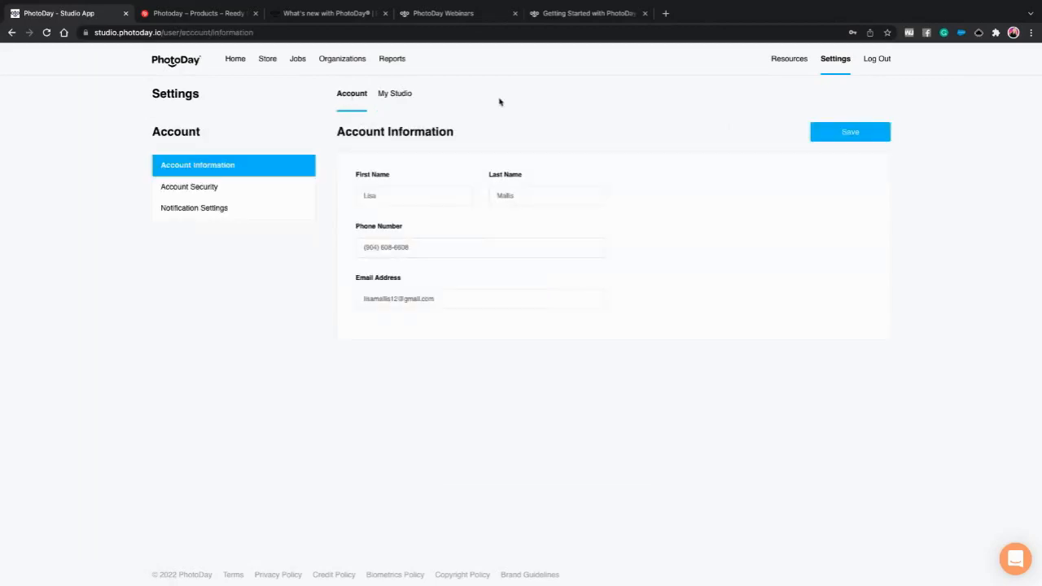
pyautogui.click(789, 64)
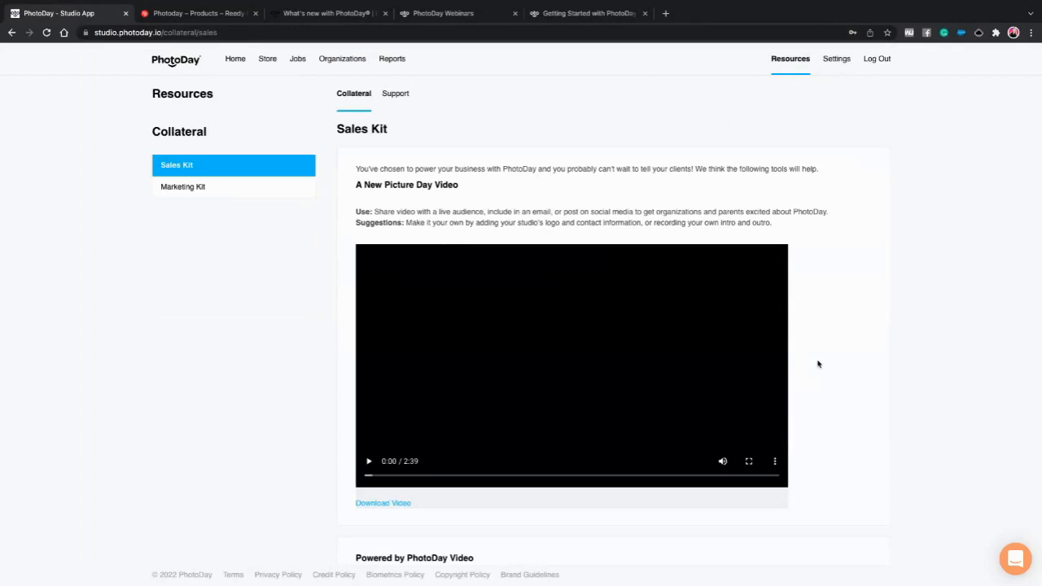
pyautogui.scroll(-1, 842, 366)
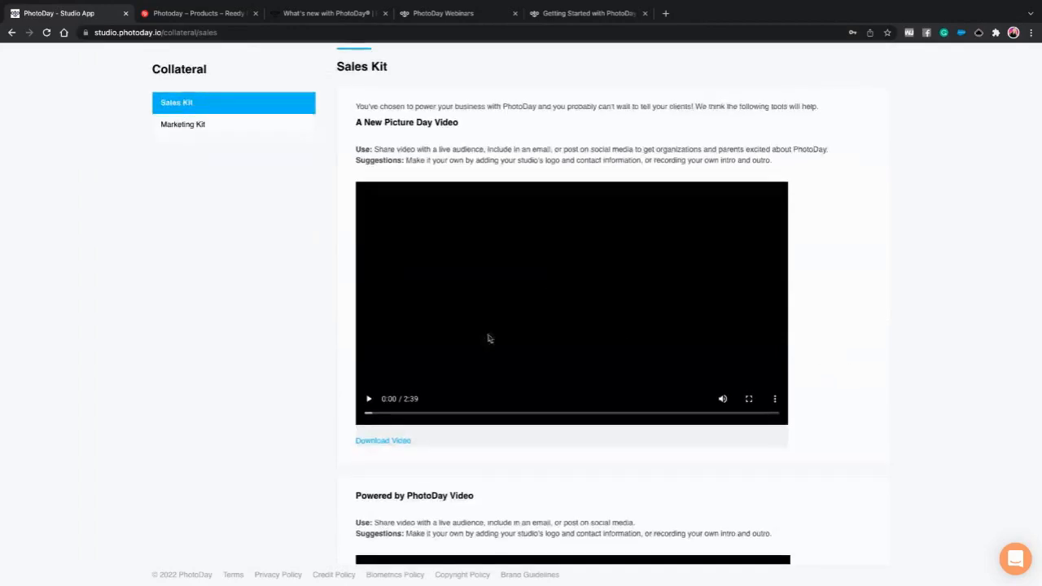
pyautogui.scroll(-1, 712, 342)
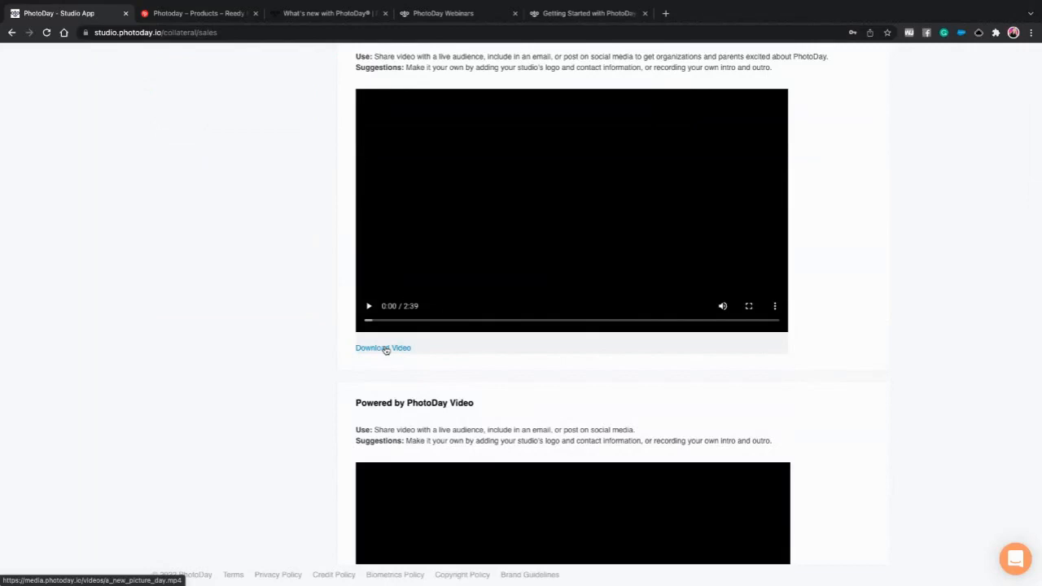
pyautogui.scroll(-4, 709, 410)
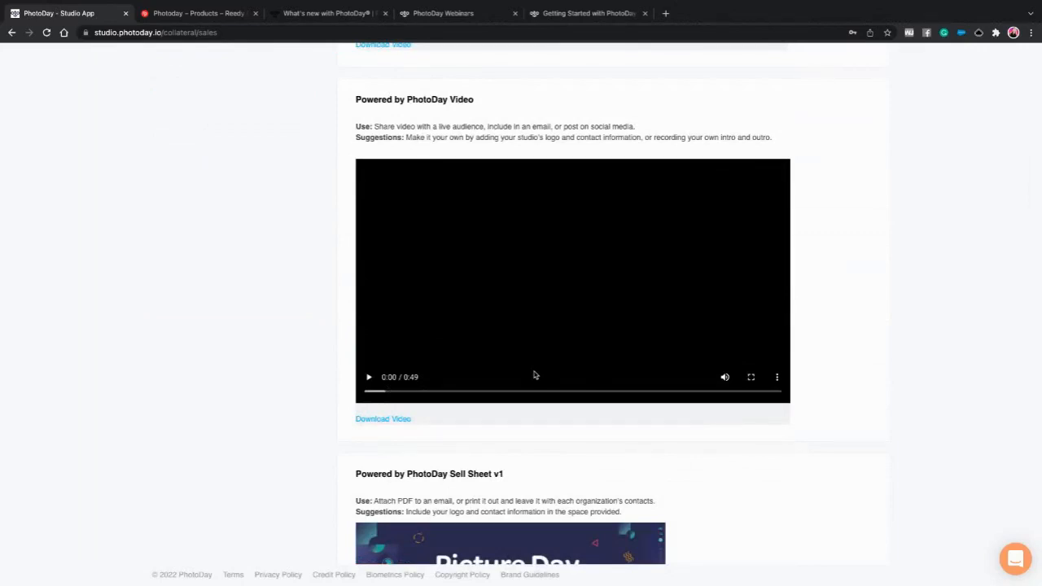
pyautogui.scroll(-3, 608, 383)
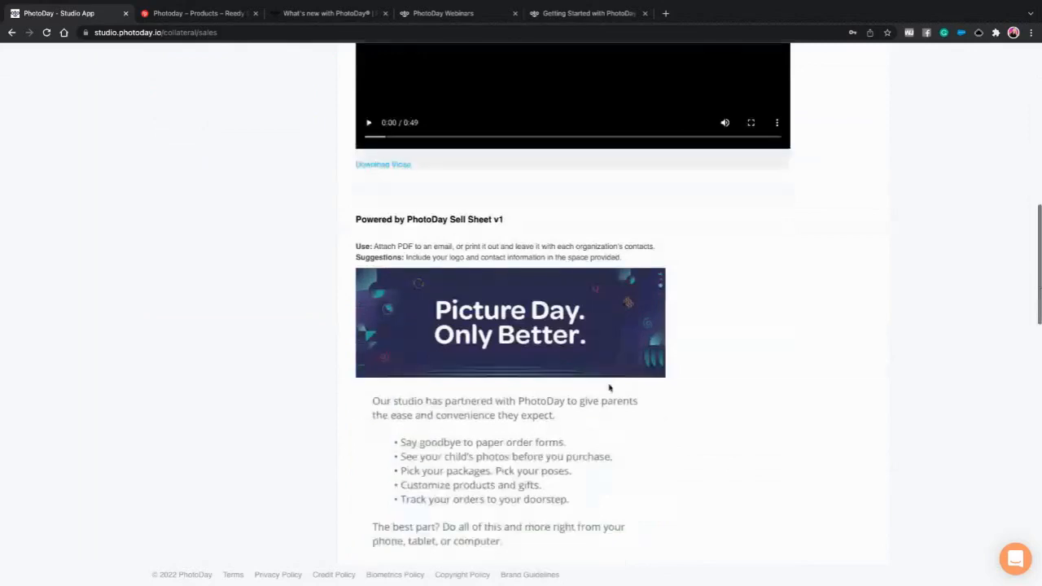
pyautogui.scroll(-1, 607, 383)
pyautogui.scroll(-1, 606, 382)
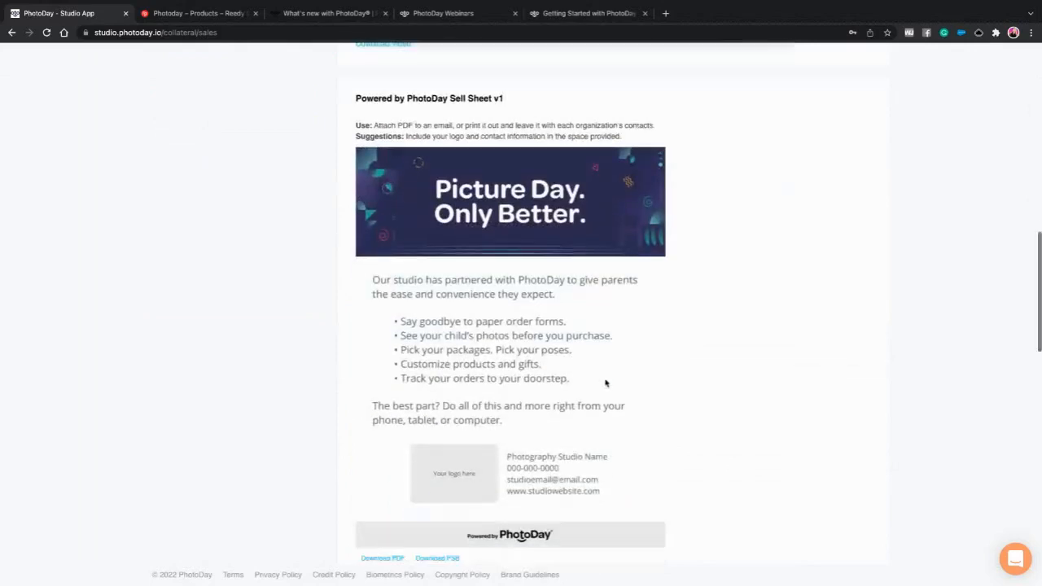
pyautogui.scroll(-1, 605, 382)
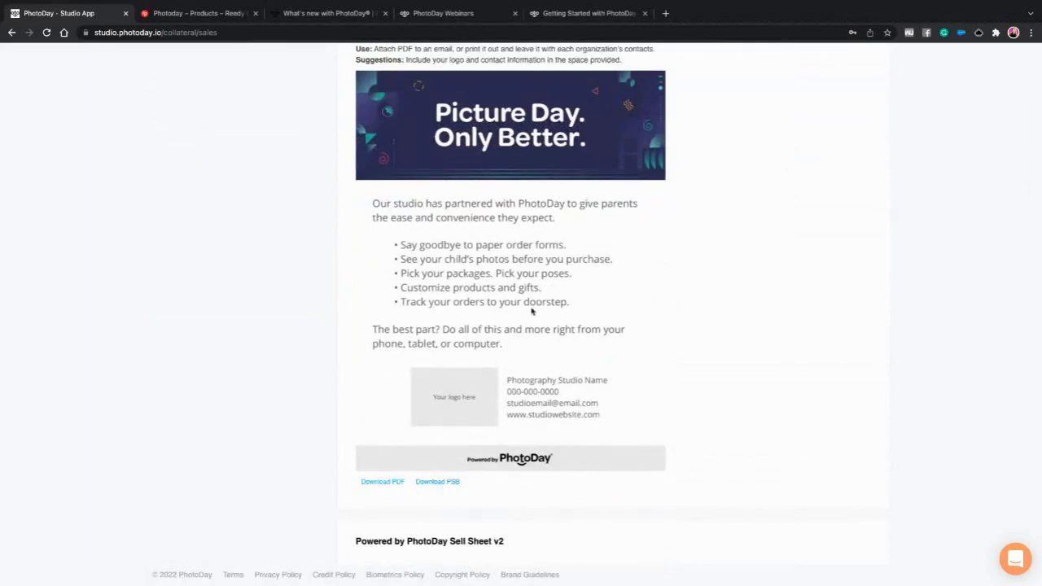
pyautogui.scroll(1, 531, 311)
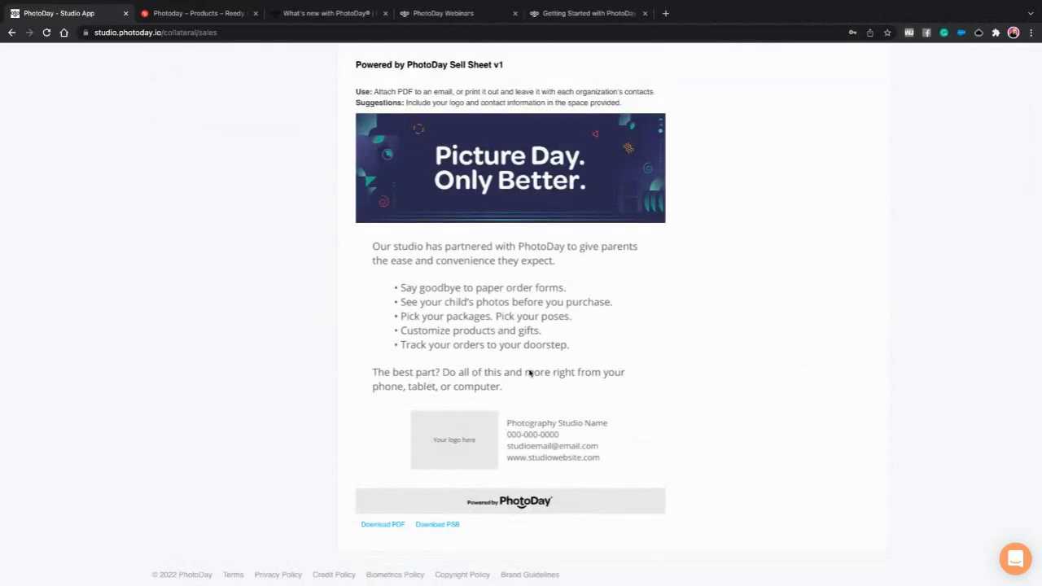
pyautogui.scroll(-2, 529, 388)
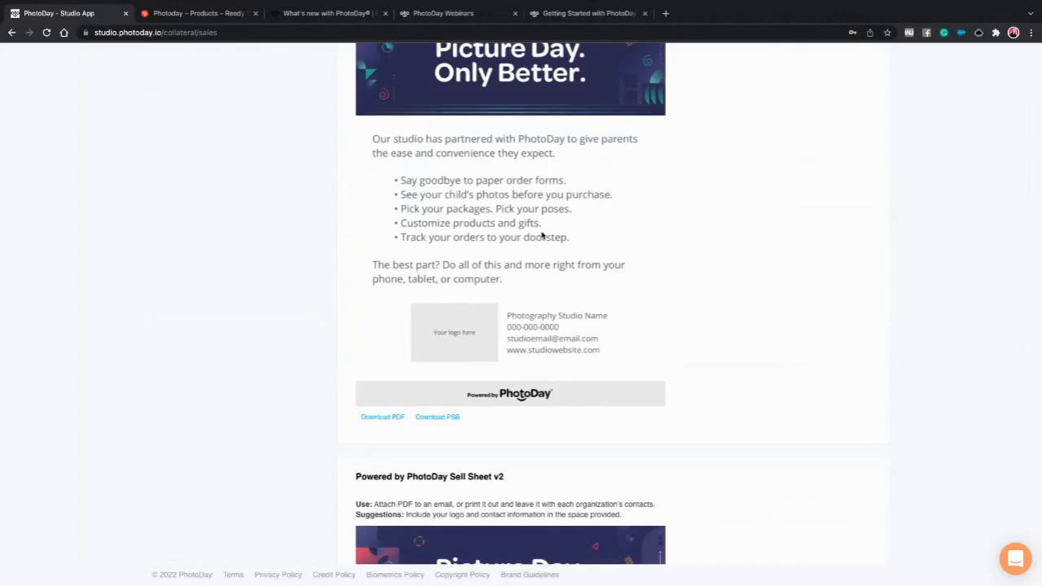
pyautogui.scroll(-3, 550, 265)
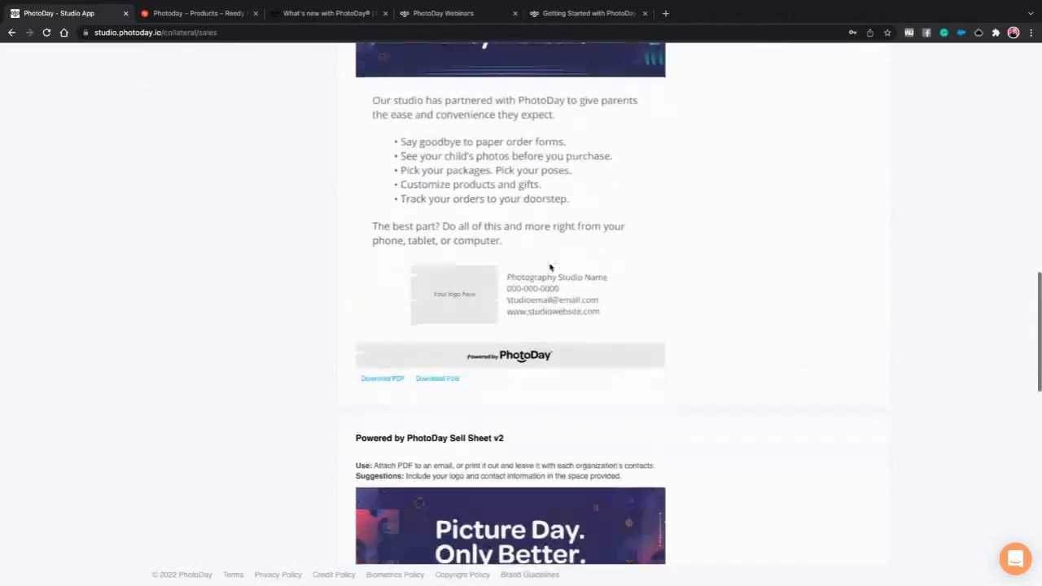
pyautogui.scroll(-5, 550, 265)
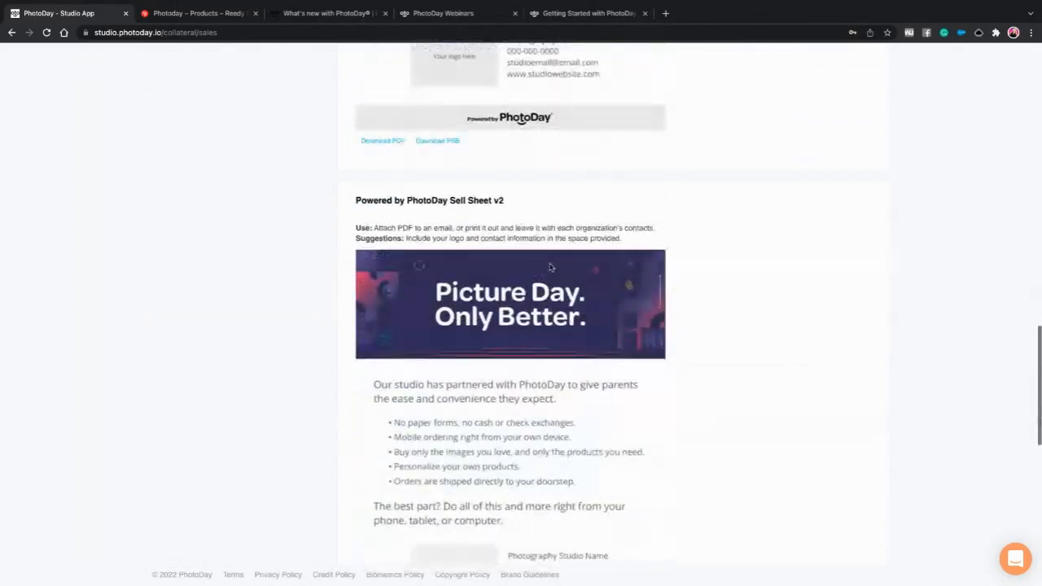
pyautogui.scroll(-1, 550, 267)
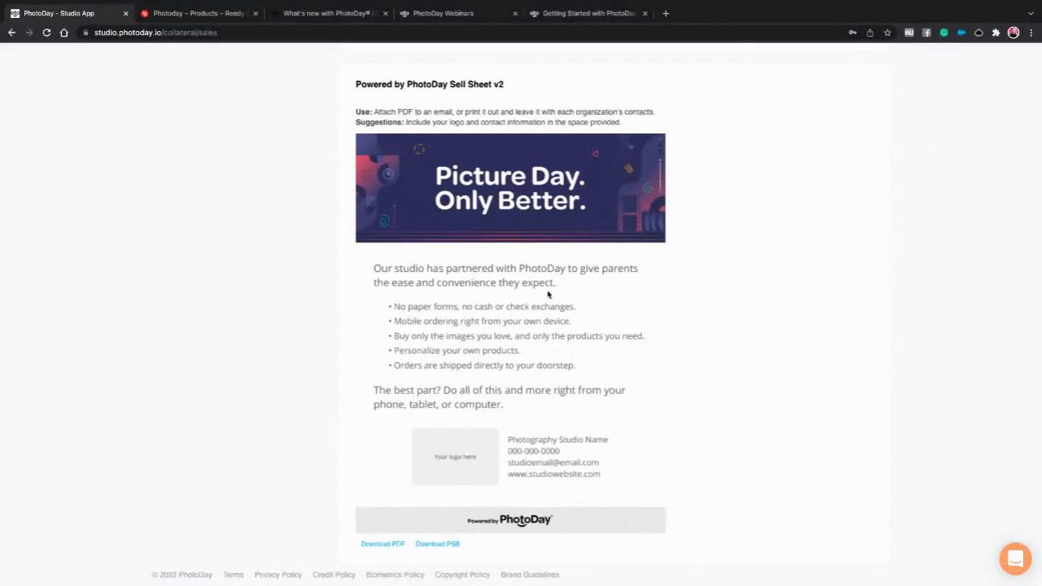
pyautogui.scroll(1, 570, 326)
pyautogui.scroll(-2, 571, 327)
pyautogui.scroll(-3, 572, 328)
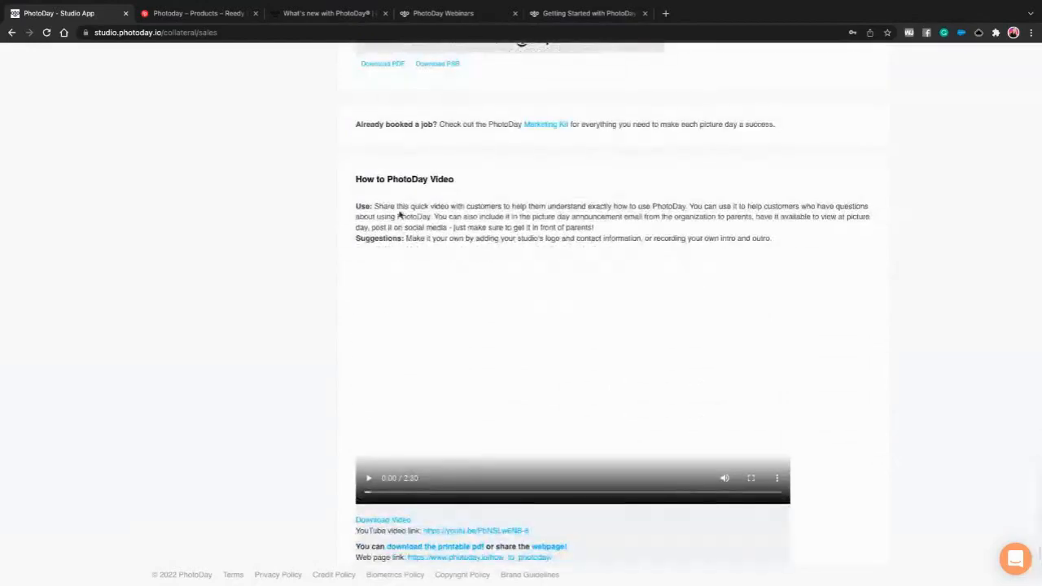
pyautogui.scroll(-1, 497, 402)
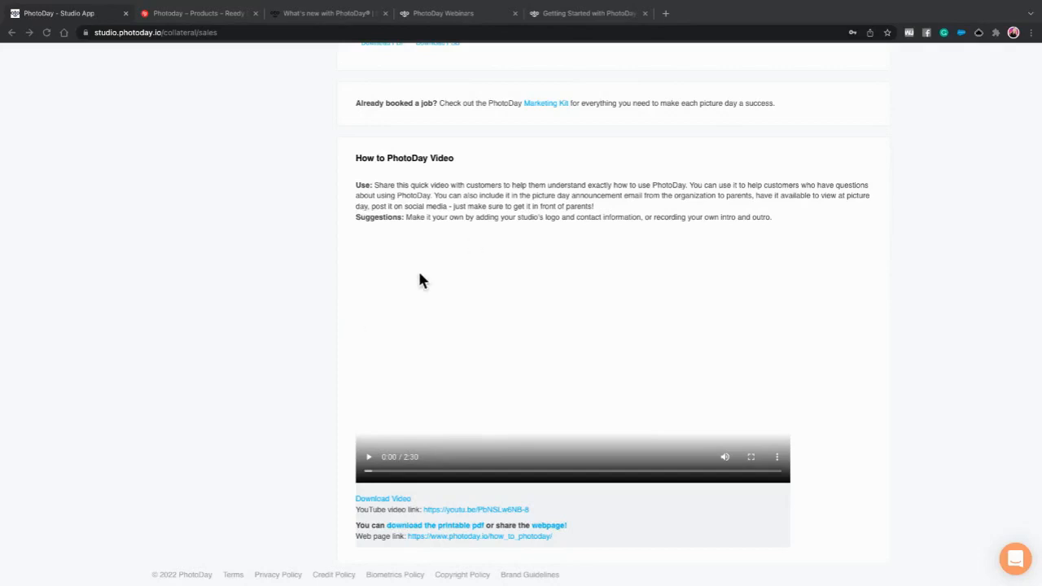
pyautogui.scroll(1, 447, 323)
pyautogui.scroll(1, 452, 335)
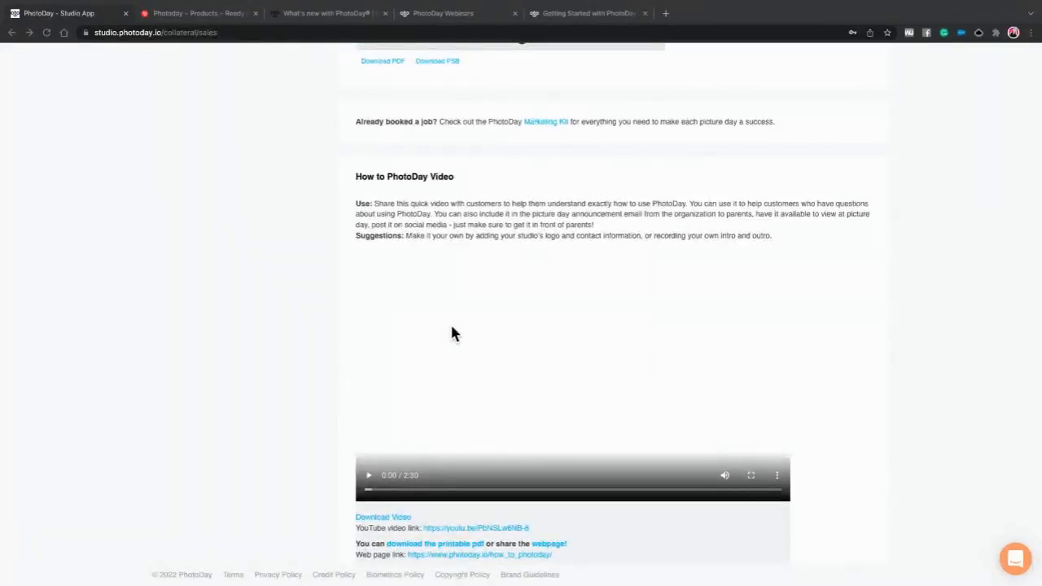
pyautogui.scroll(-1, 453, 334)
pyautogui.scroll(2, 454, 334)
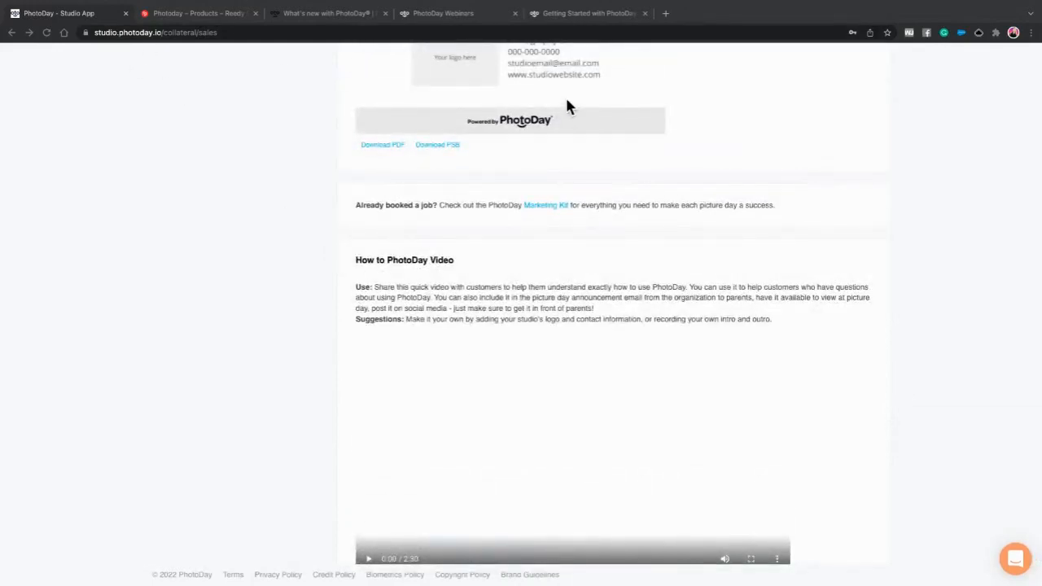
pyautogui.scroll(7, 586, 126)
pyautogui.scroll(15, 586, 126)
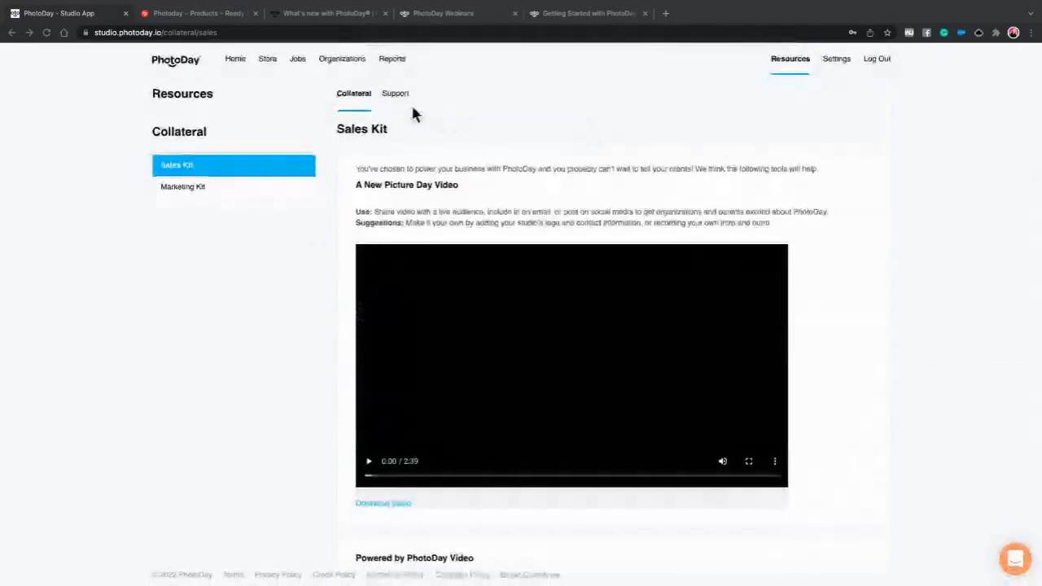
# - Open the Marketing Kit and browse its Banner templates: Main Banner V2, V3 and AP
pyautogui.click(185, 189)
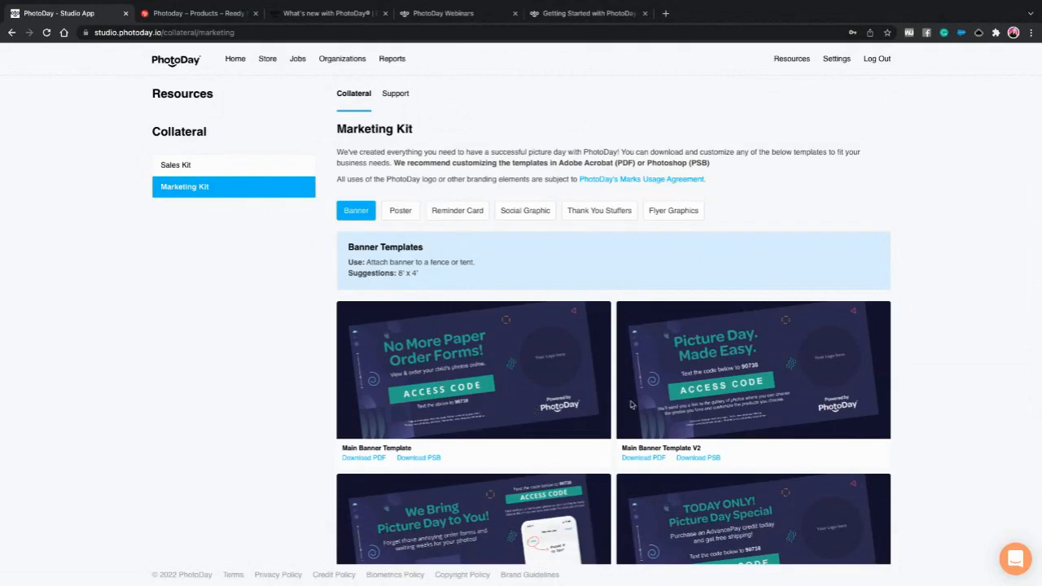
pyautogui.scroll(-1, 923, 376)
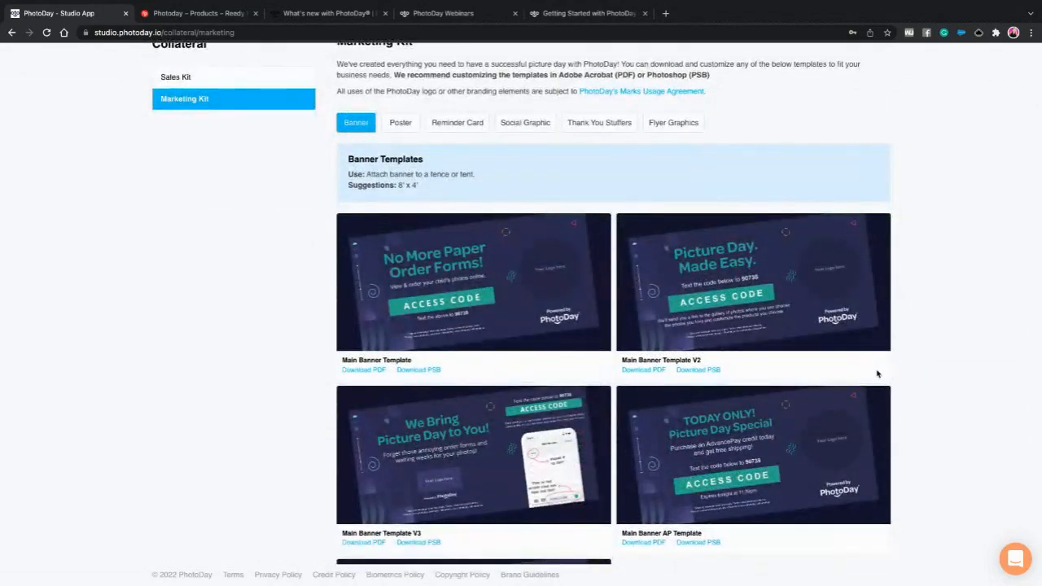
pyautogui.scroll(-1, 878, 374)
pyautogui.scroll(-1, 884, 374)
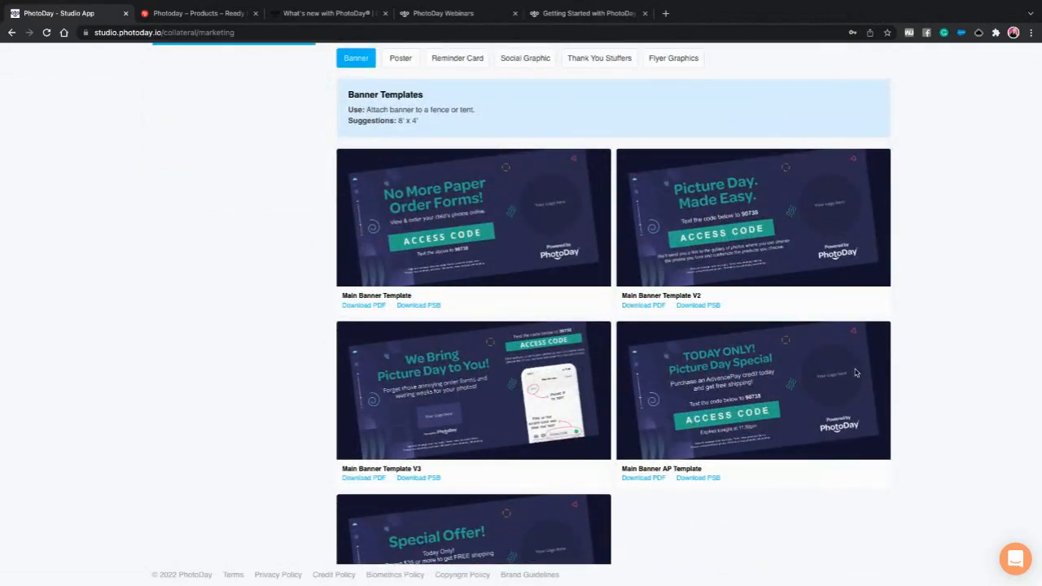
pyautogui.scroll(-1, 557, 383)
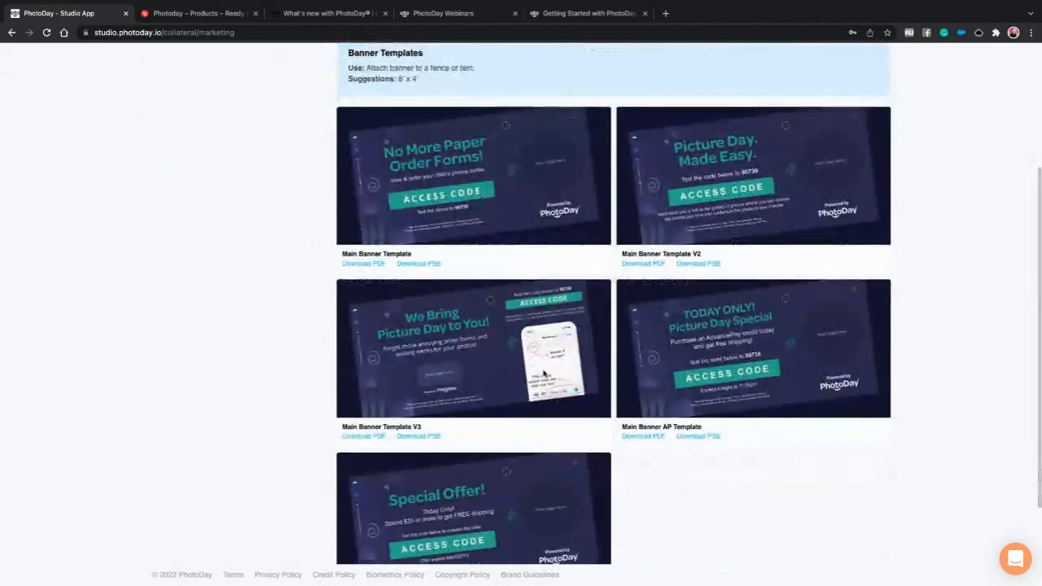
pyautogui.scroll(1, 544, 373)
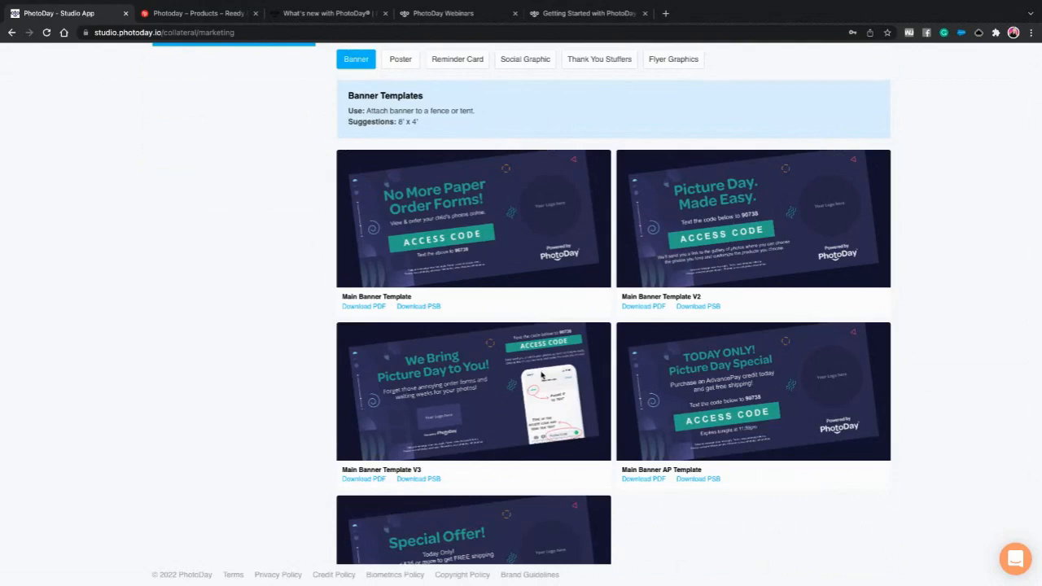
pyautogui.scroll(1, 537, 373)
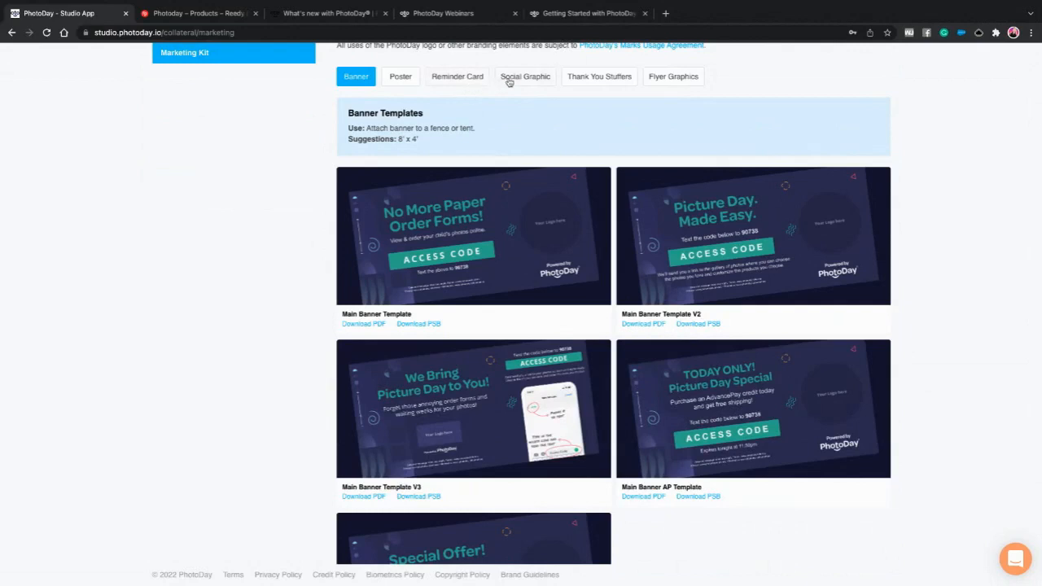
# - Browse the 24" x 36" Poster templates: Announcement, Main and AdvancePay posters
pyautogui.click(400, 77)
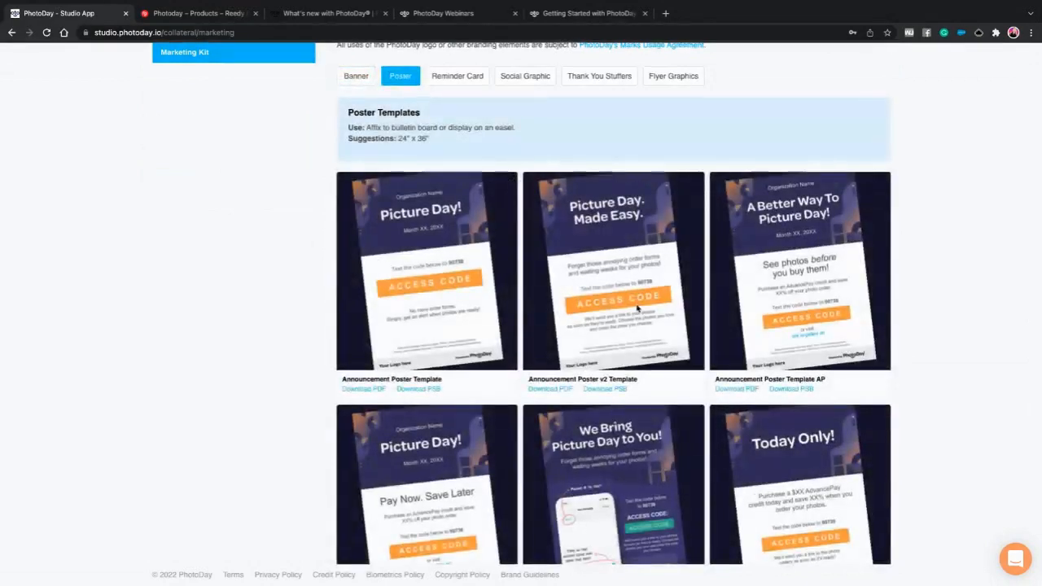
pyautogui.scroll(-2, 612, 356)
pyautogui.scroll(-1, 629, 437)
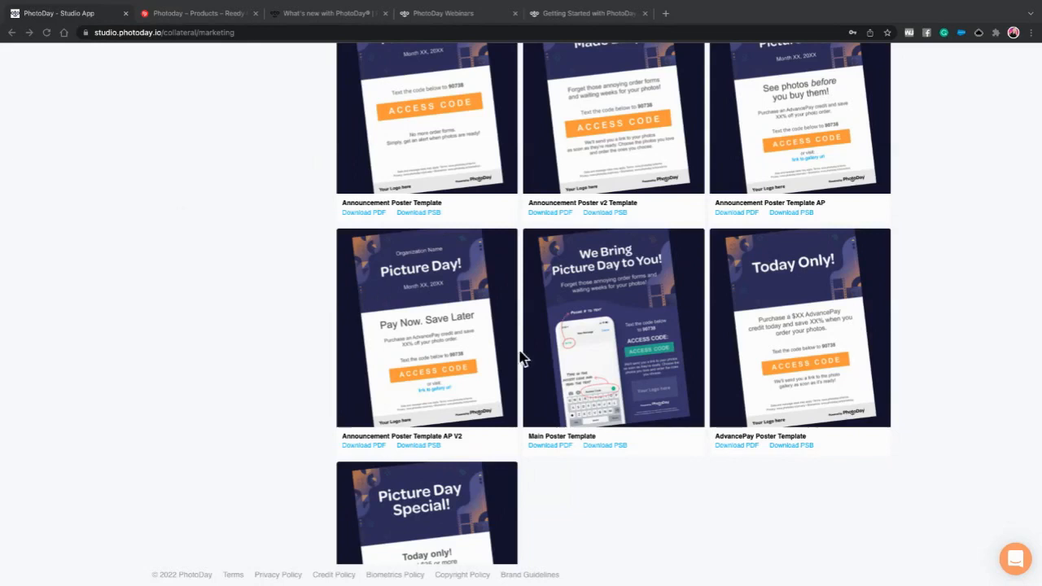
pyautogui.scroll(3, 637, 431)
pyautogui.scroll(1, 636, 433)
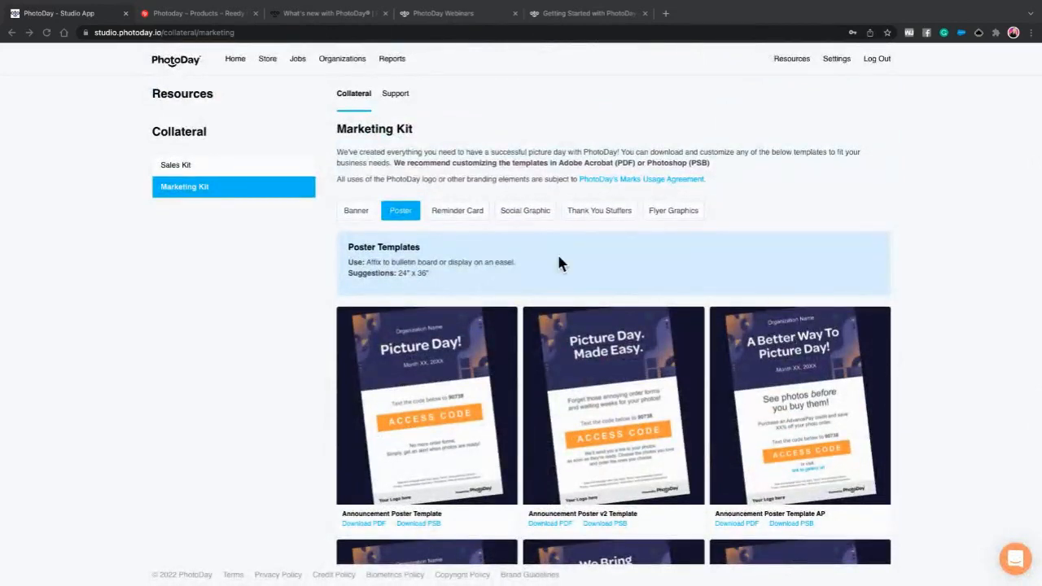
# - Switch the Marketing Kit to its 800px x 800px Social Graphic templates
pyautogui.click(519, 211)
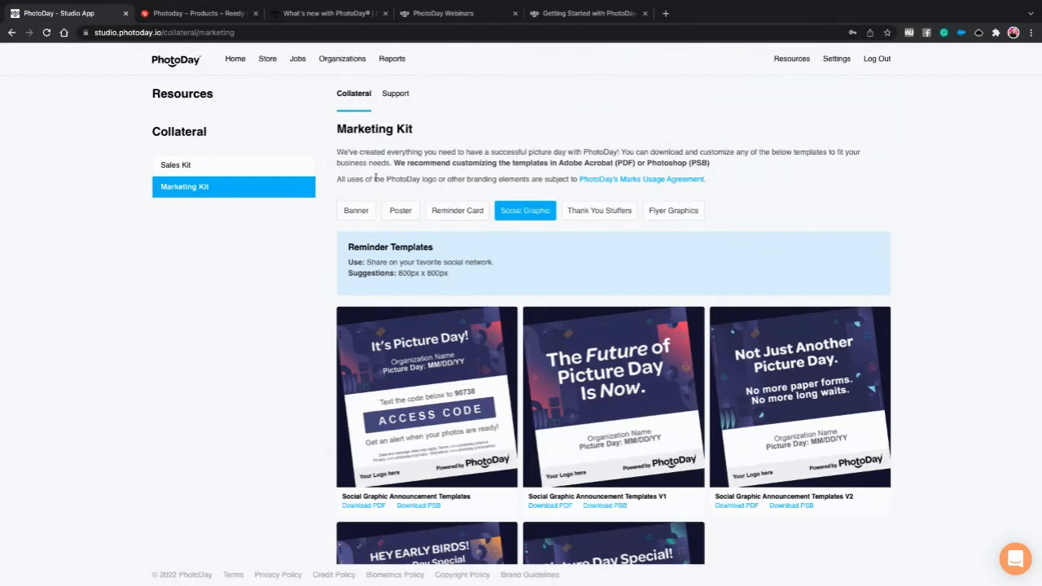
# - Skim the picture day setup guide, then open the How to Sell Before Picture Day guide
pyautogui.click(397, 96)
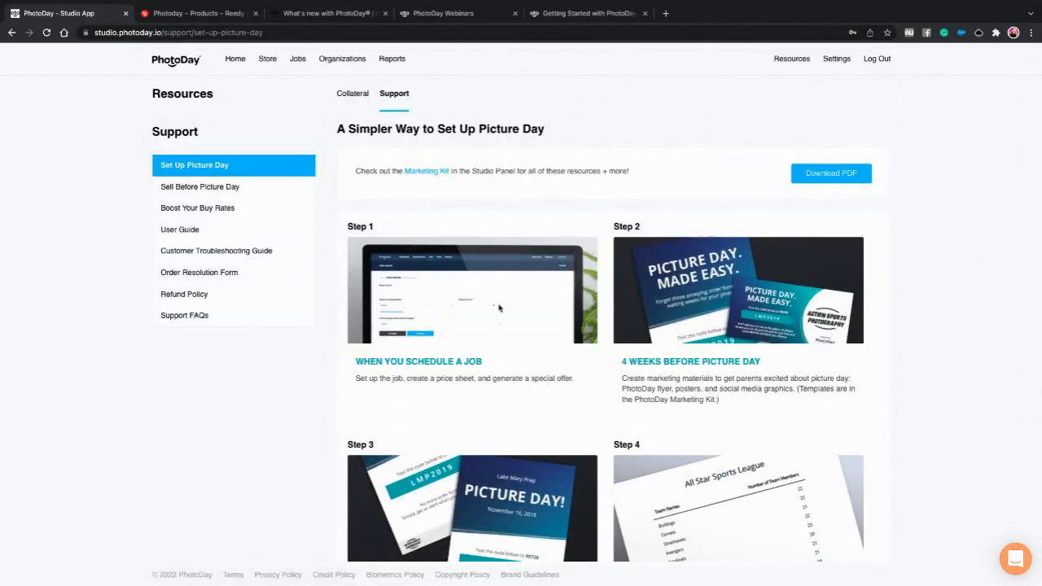
pyautogui.scroll(-1, 658, 438)
pyautogui.scroll(1, 540, 323)
pyautogui.scroll(-1, 677, 336)
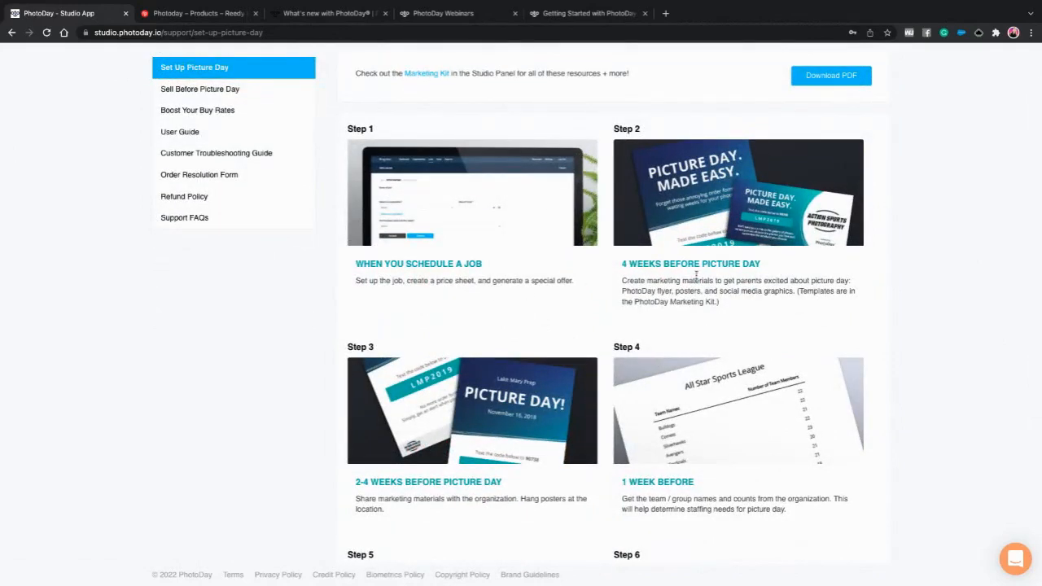
pyautogui.scroll(-1, 683, 283)
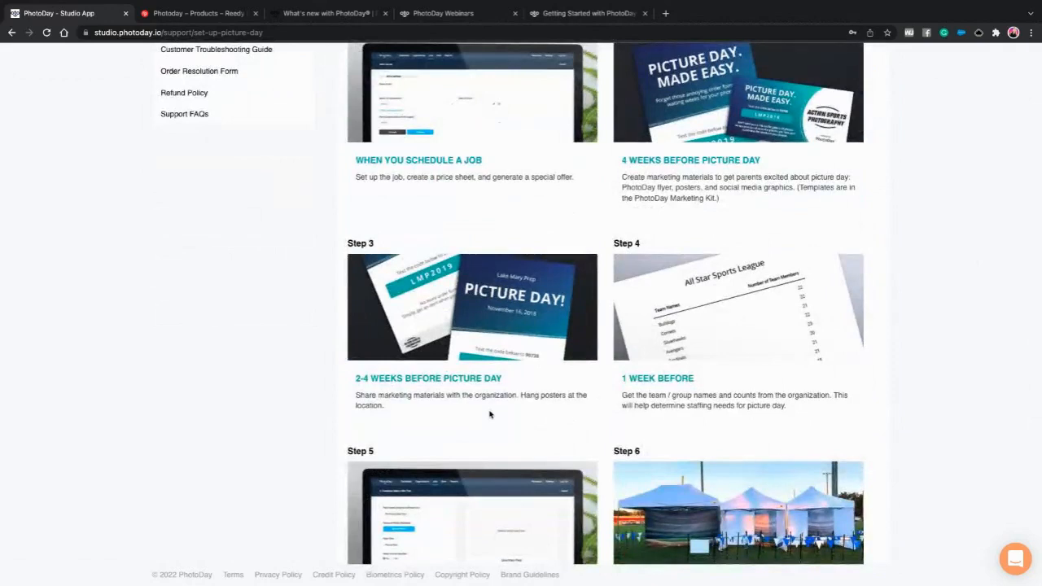
pyautogui.scroll(-1, 735, 416)
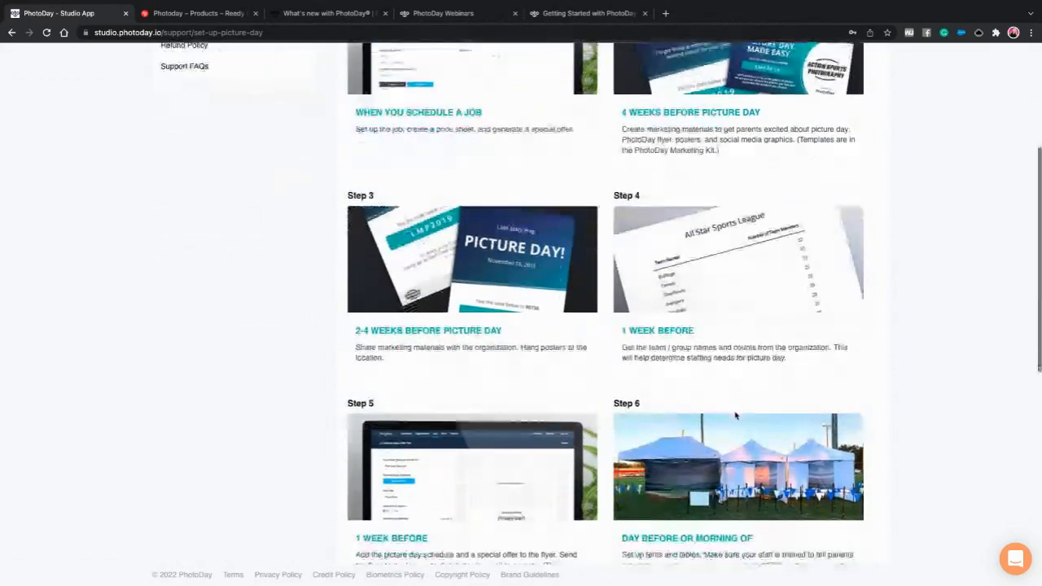
pyautogui.scroll(-2, 735, 415)
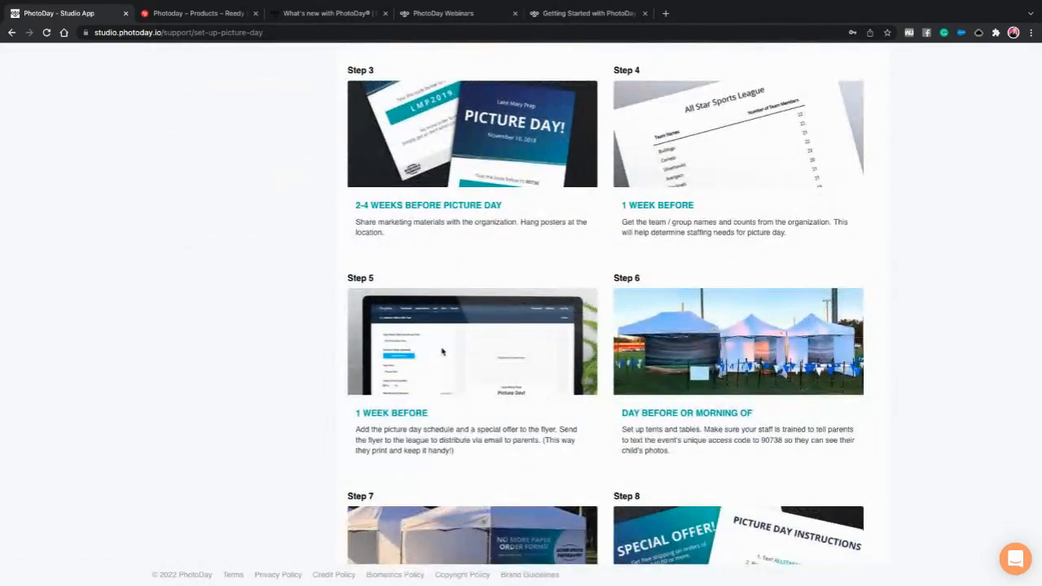
pyautogui.scroll(-2, 464, 394)
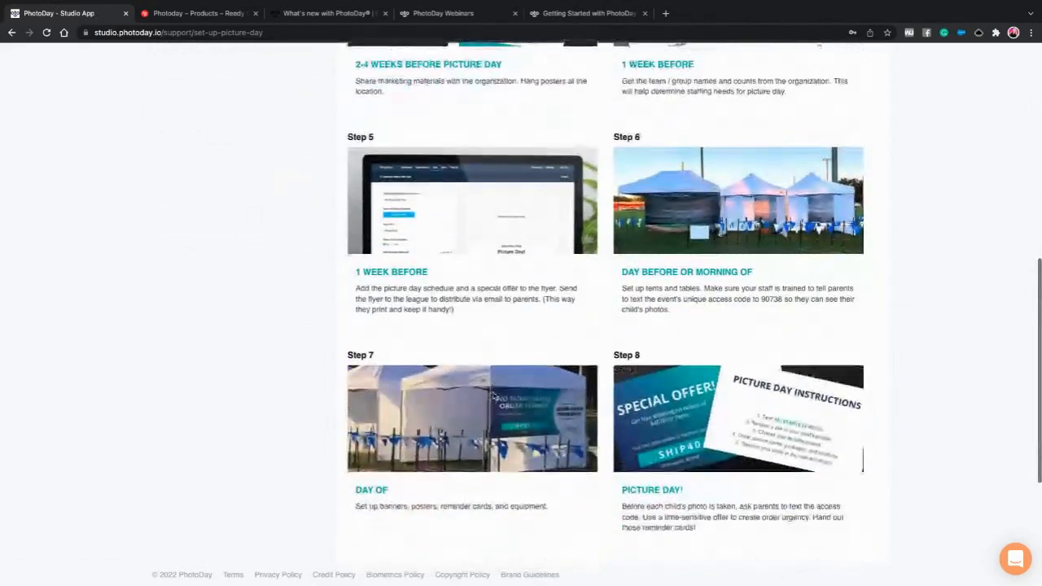
pyautogui.scroll(-3, 488, 378)
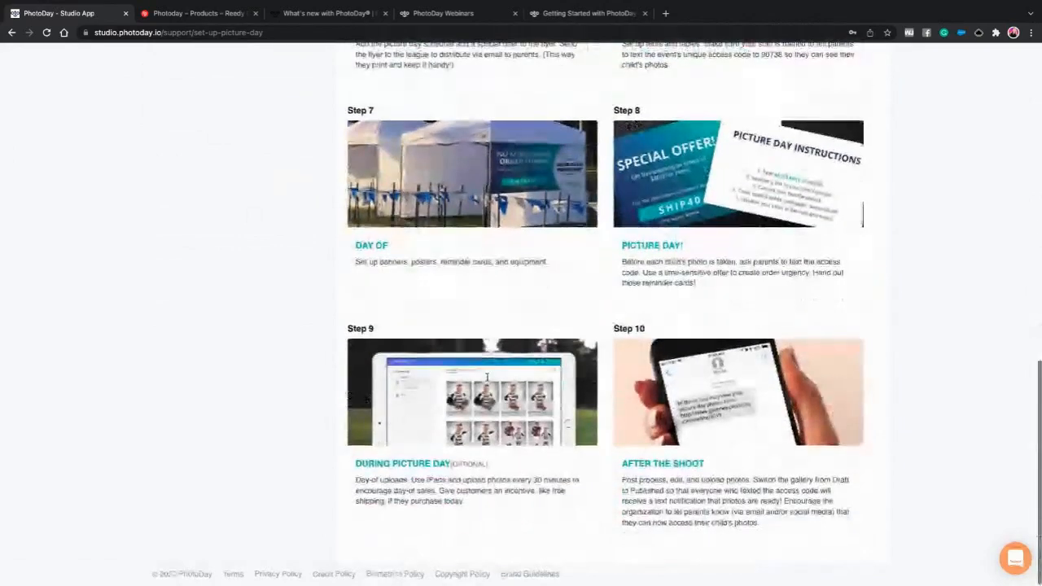
pyautogui.scroll(10, 488, 380)
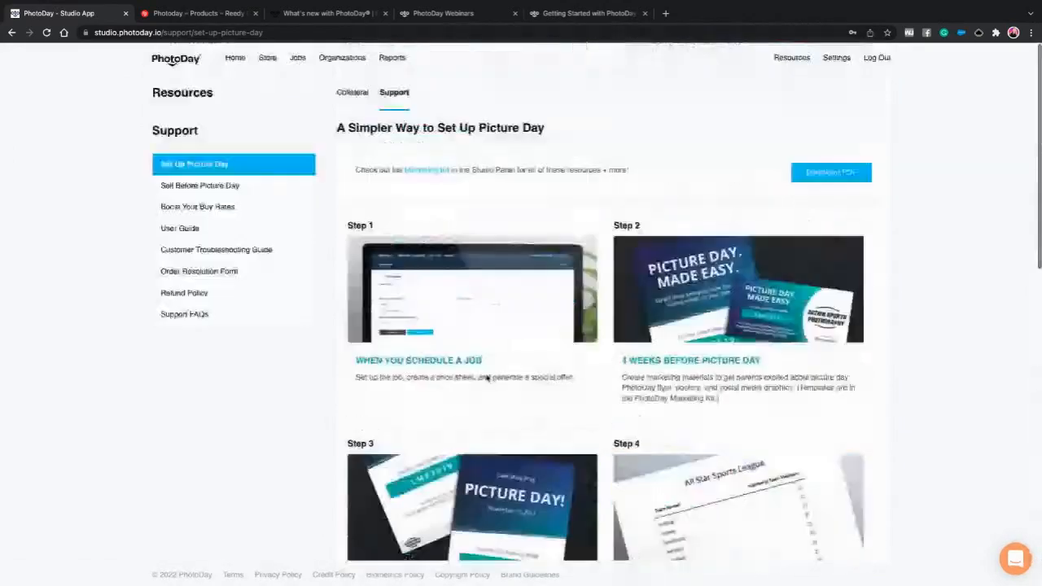
pyautogui.click(206, 186)
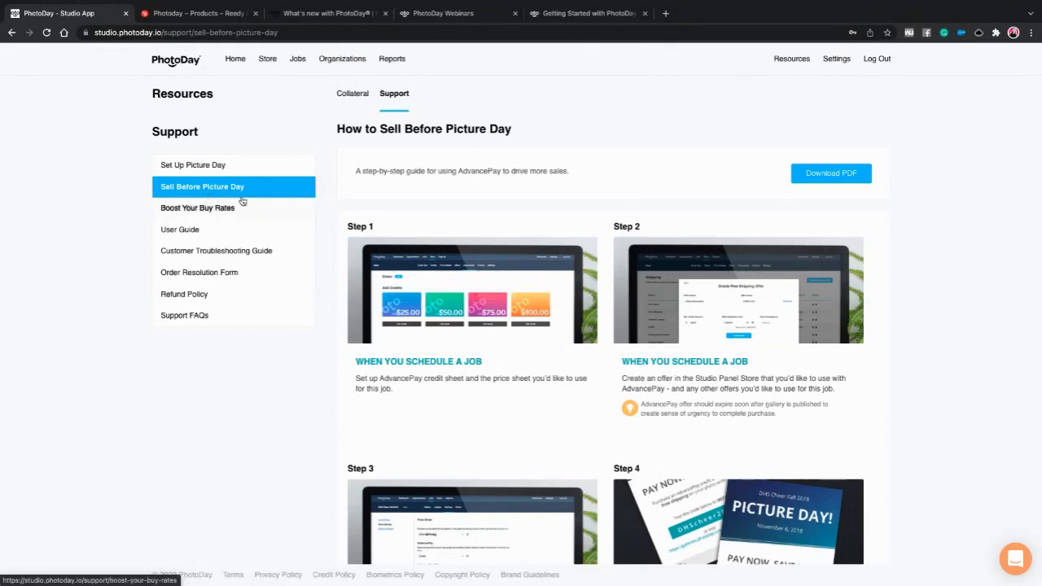
# - Bring up the Boost Your Buy Rates checklist in the Support section
pyautogui.click(208, 213)
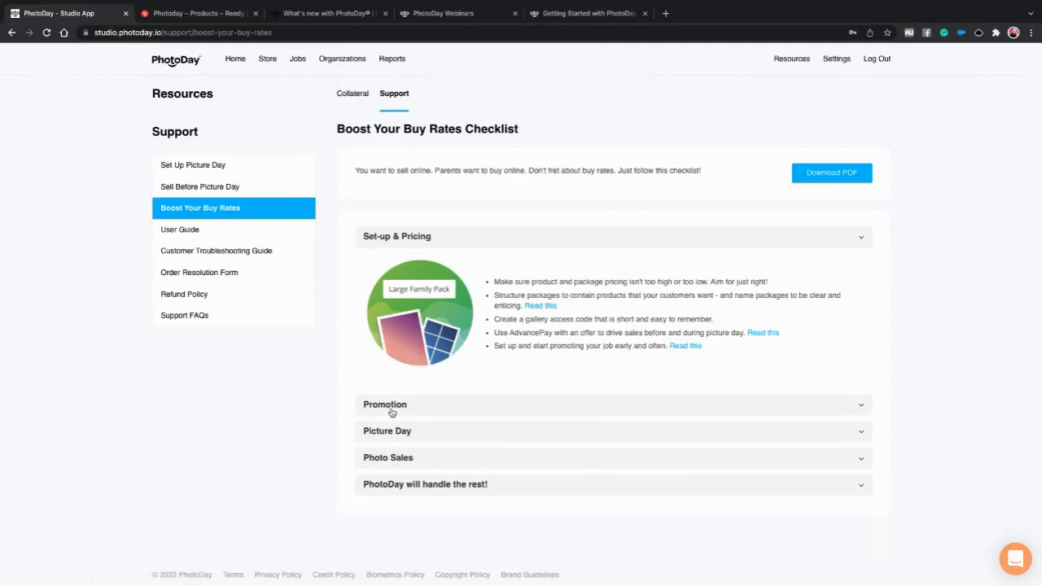
# - Open the PhotoDay User Guide at guide.photoday.io in a new tab
pyautogui.click(206, 231)
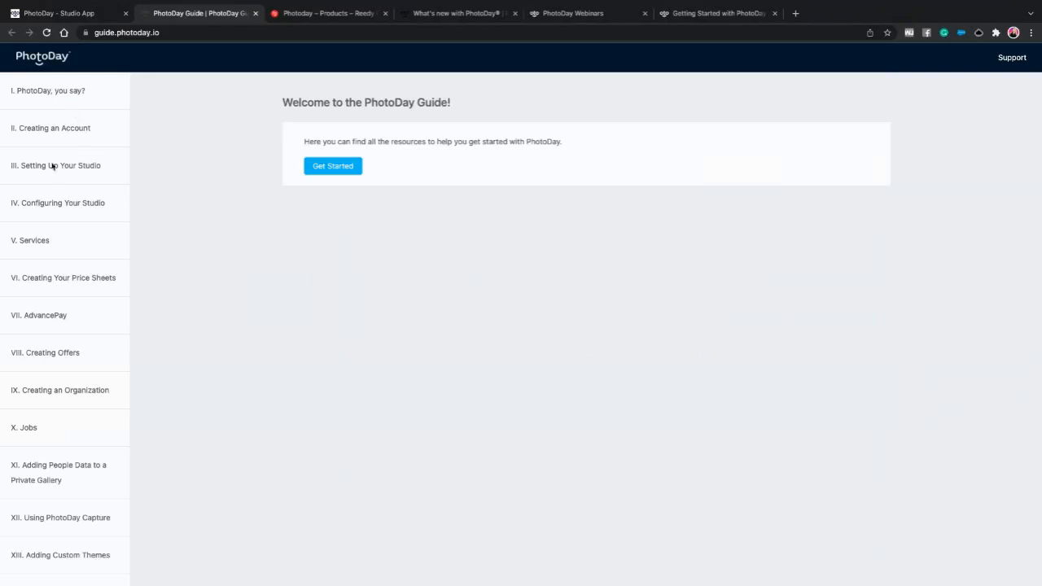
# - Read guide chapters XI Adding People Data and IV Configuring Your Studio, then return to Studio
pyautogui.scroll(-2, 76, 397)
pyautogui.scroll(-2, 76, 400)
pyautogui.scroll(3, 77, 400)
pyautogui.click(42, 348)
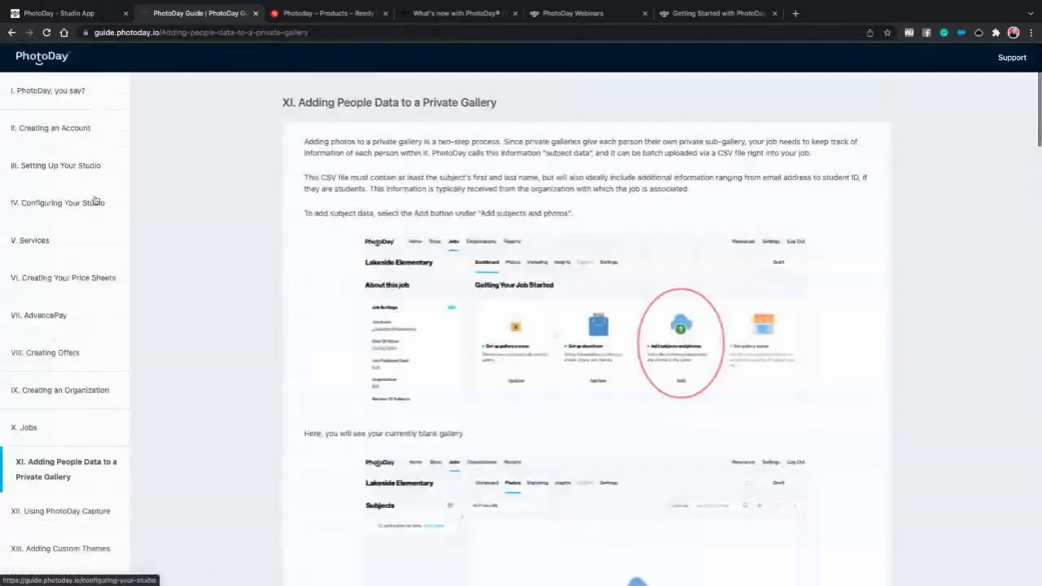
pyautogui.click(50, 204)
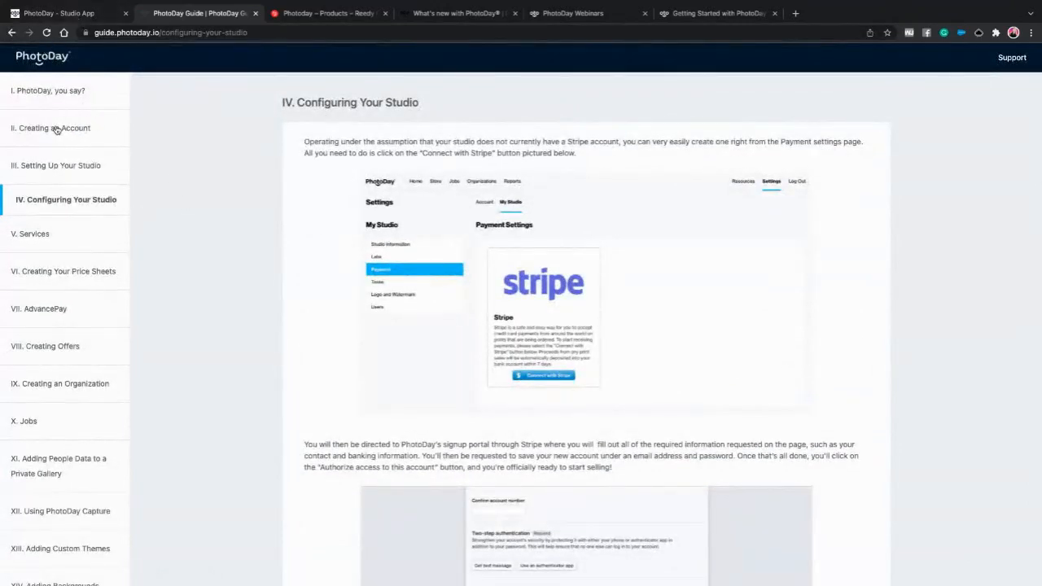
pyautogui.click(77, 12)
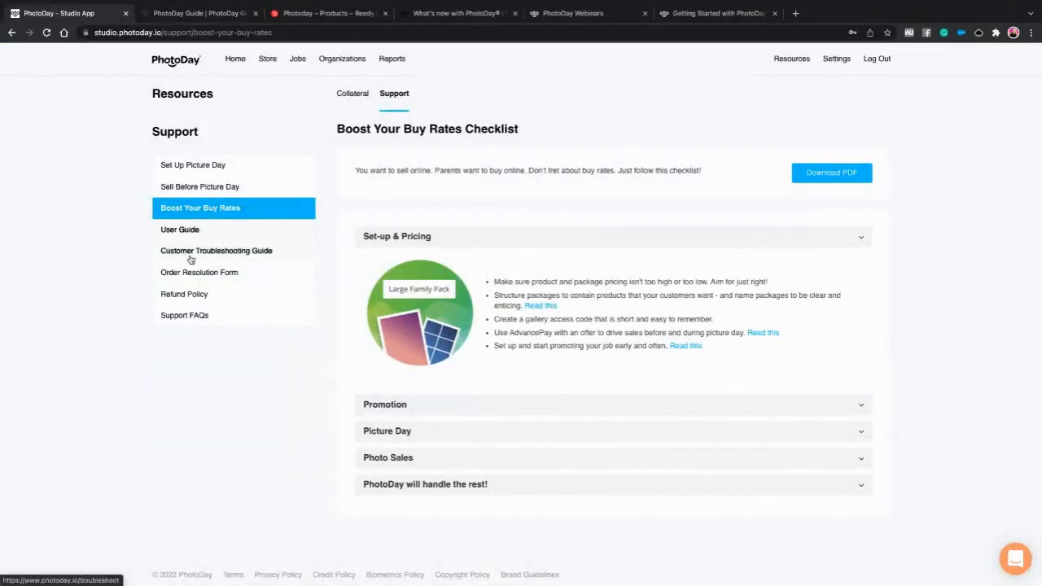
# - Read the Customer Troubleshooting Guide in its new tab, then switch back to the Studio tab
pyautogui.click(191, 258)
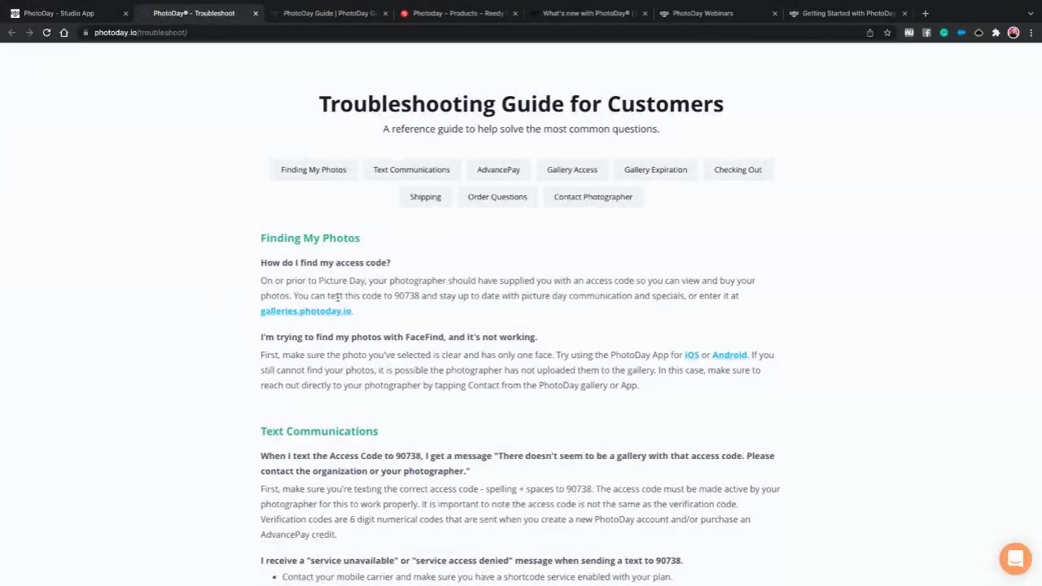
pyautogui.scroll(-20, 480, 321)
pyautogui.scroll(15, 476, 327)
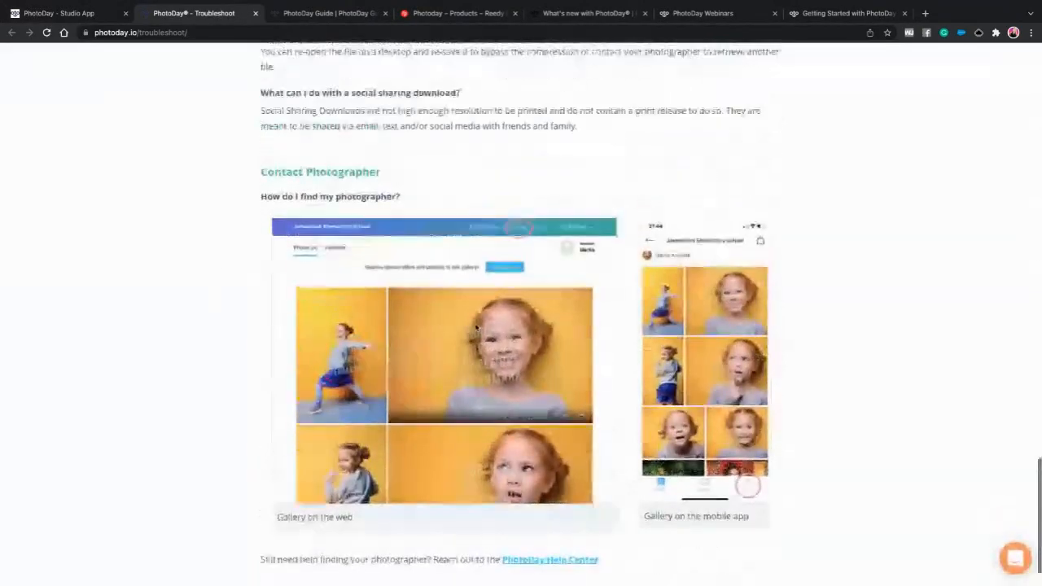
pyautogui.scroll(10, 476, 327)
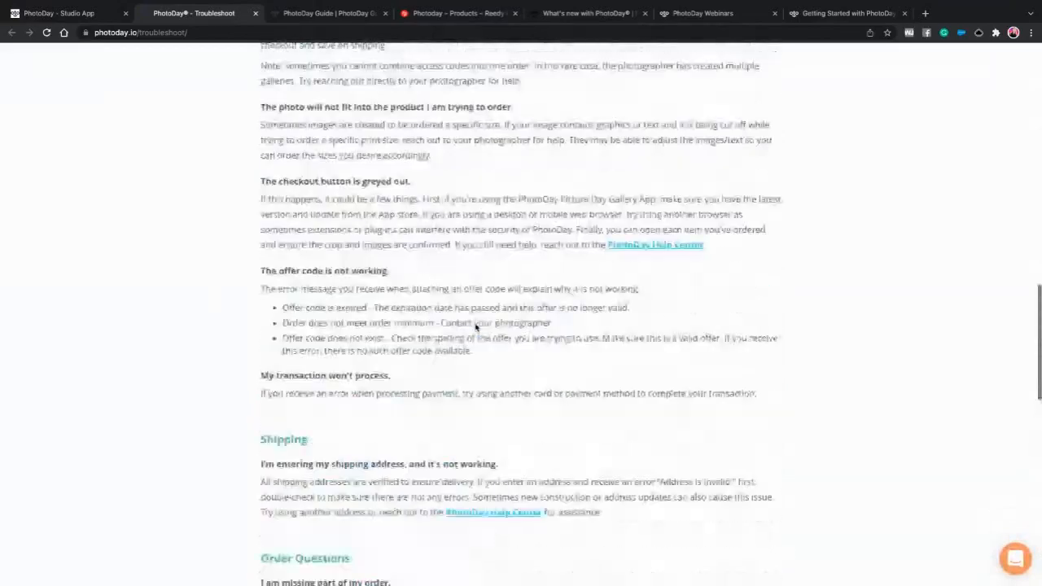
pyautogui.scroll(10, 476, 325)
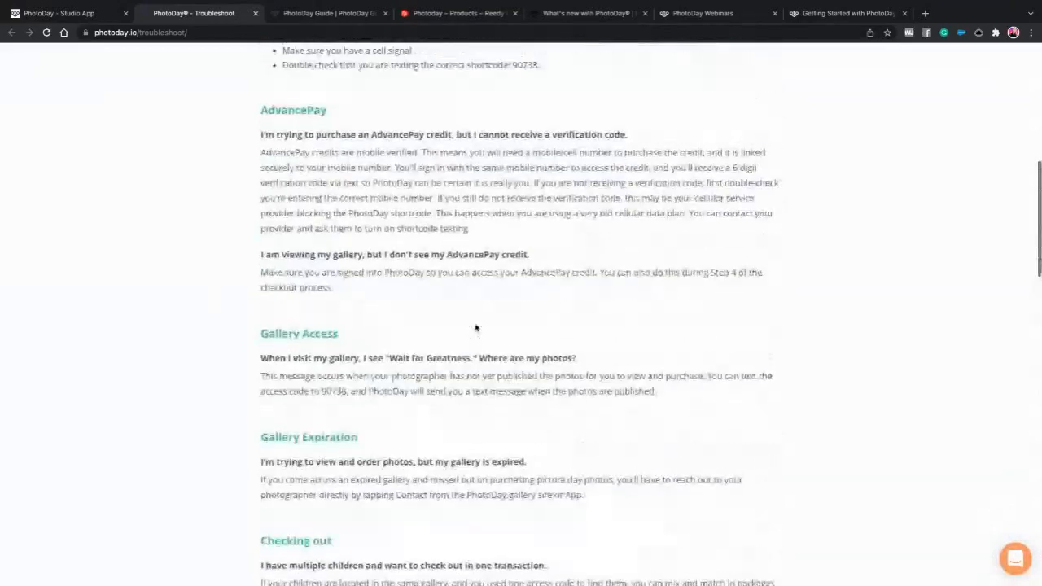
pyautogui.scroll(3, 476, 327)
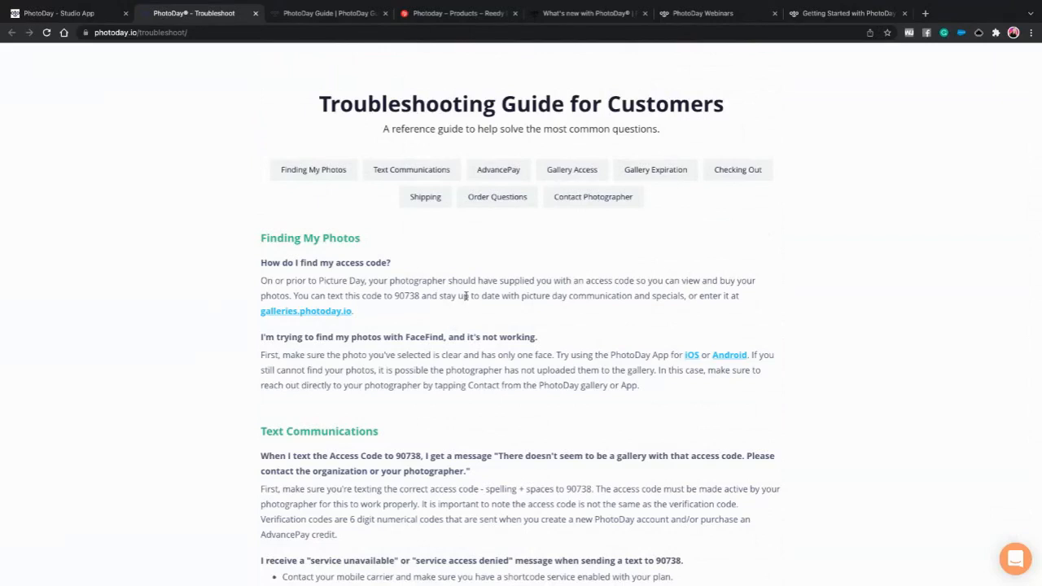
pyautogui.scroll(-1, 481, 296)
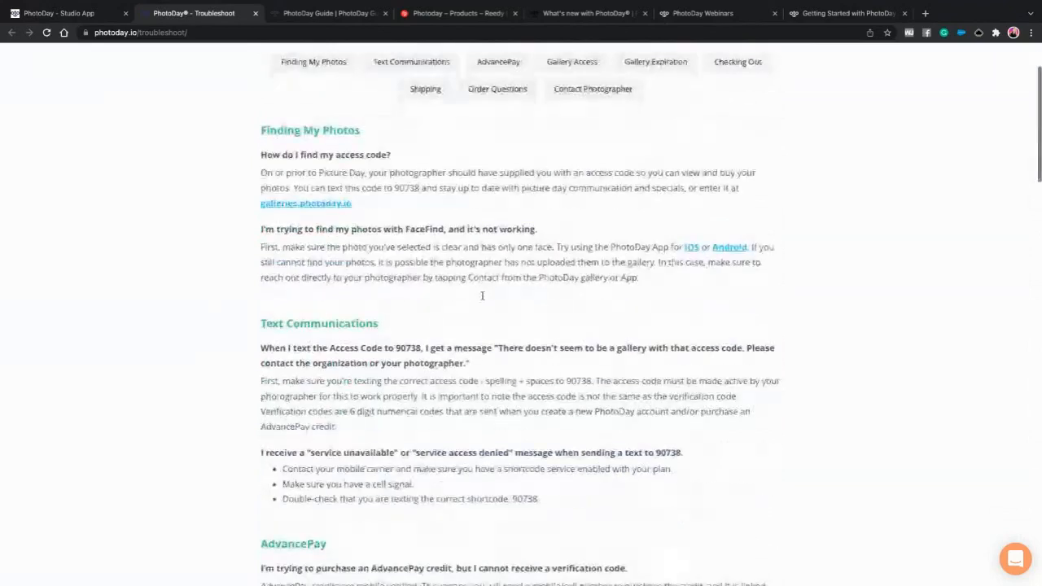
pyautogui.scroll(1, 481, 299)
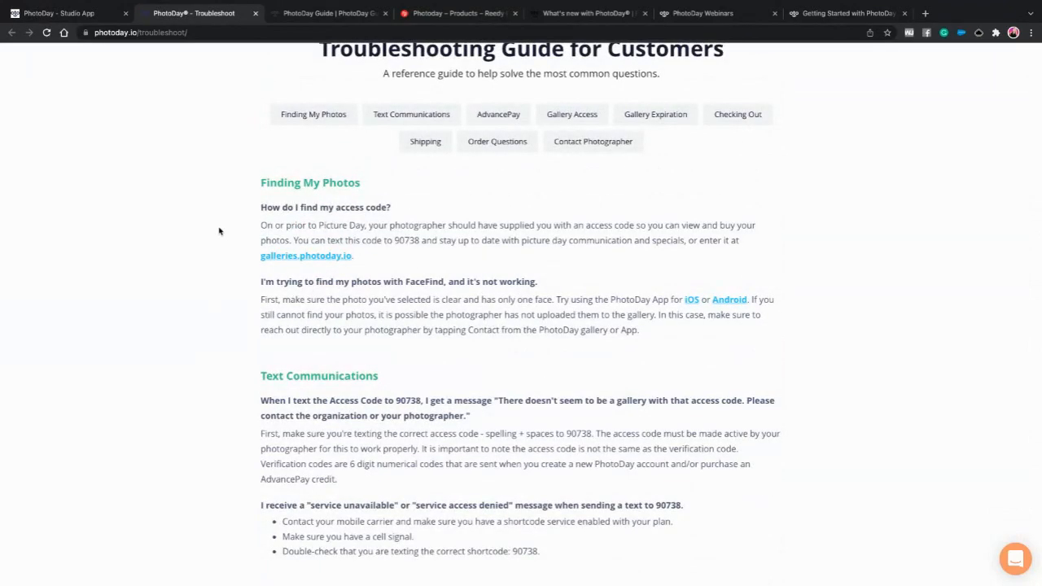
pyautogui.moveTo(78, 18)
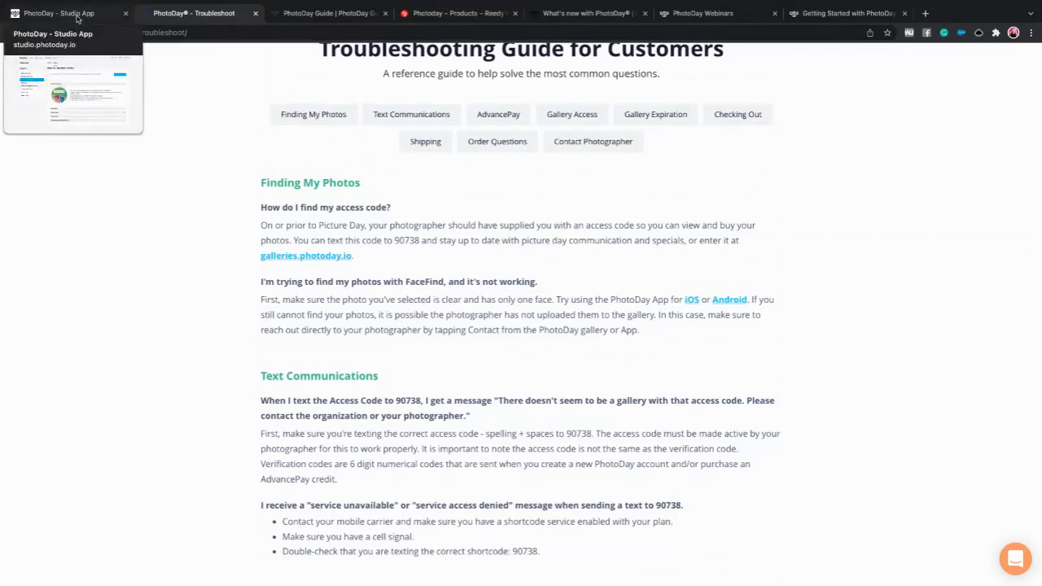
pyautogui.click(77, 18)
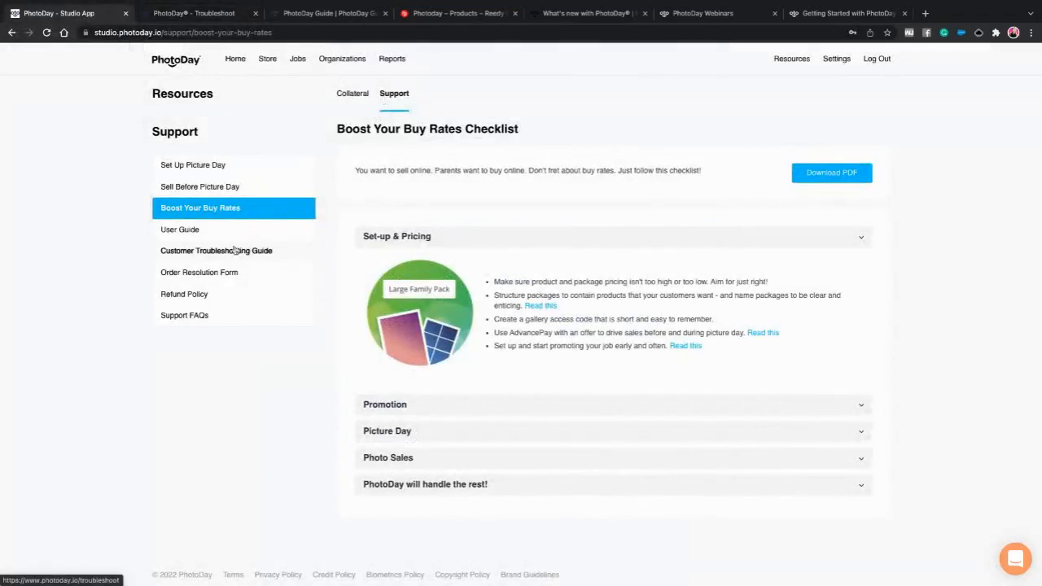
# - Look over the Order Resolution Form and then the Refund Policy pages
pyautogui.click(217, 274)
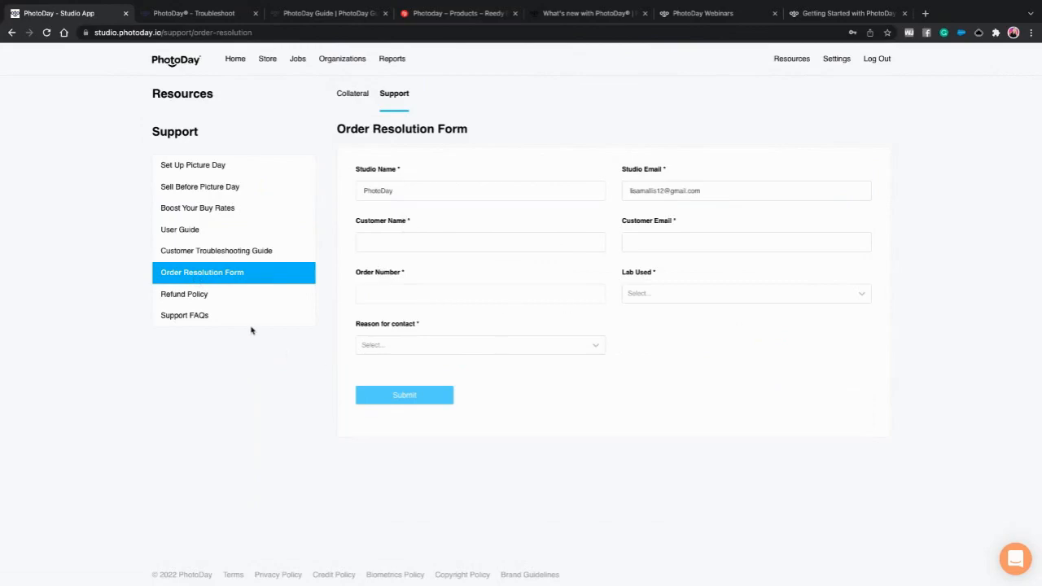
pyautogui.click(184, 296)
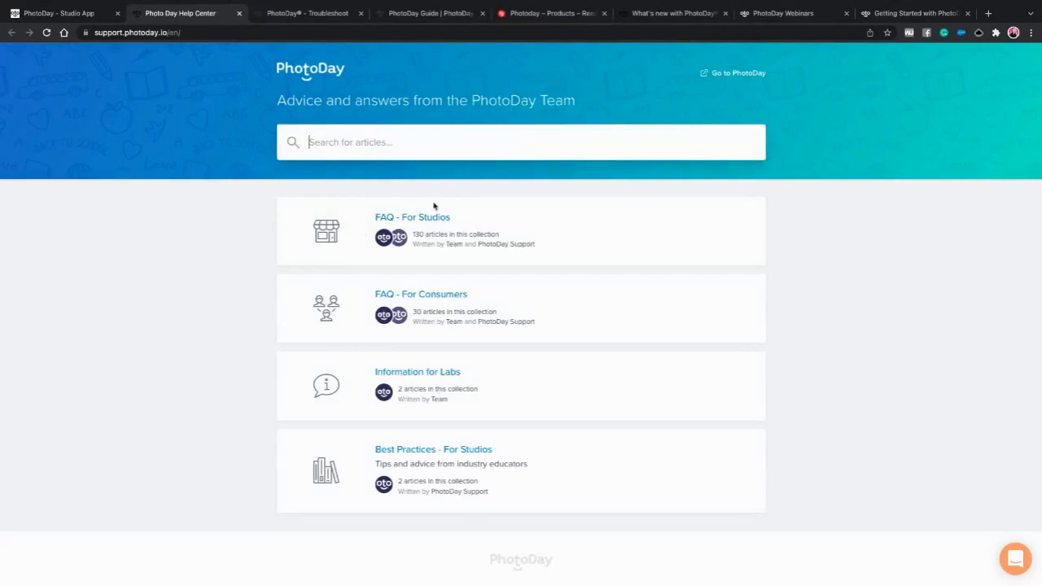
# - Open the Help Center support chat, then return to the PhotoDay Studio app tab
pyautogui.click(1021, 562)
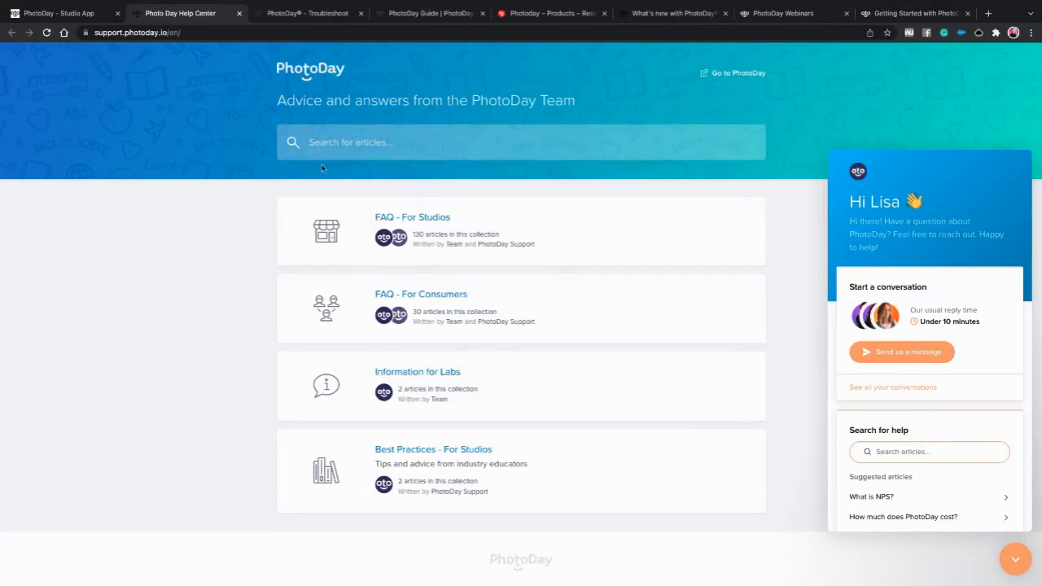
pyautogui.click(63, 18)
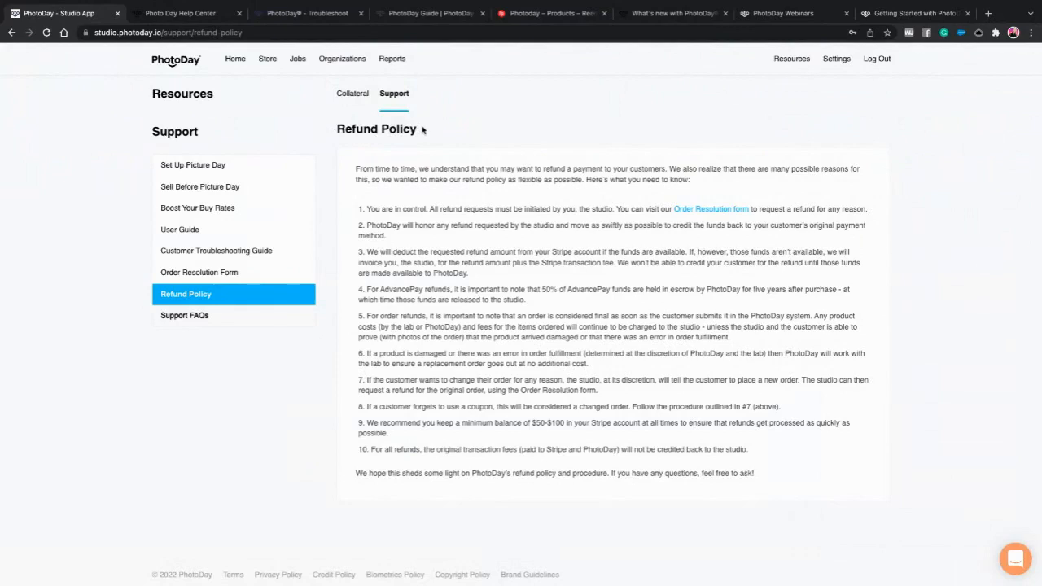
# - Go to the Home dashboard and browse the Academy's webinar recordings
pyautogui.click(234, 62)
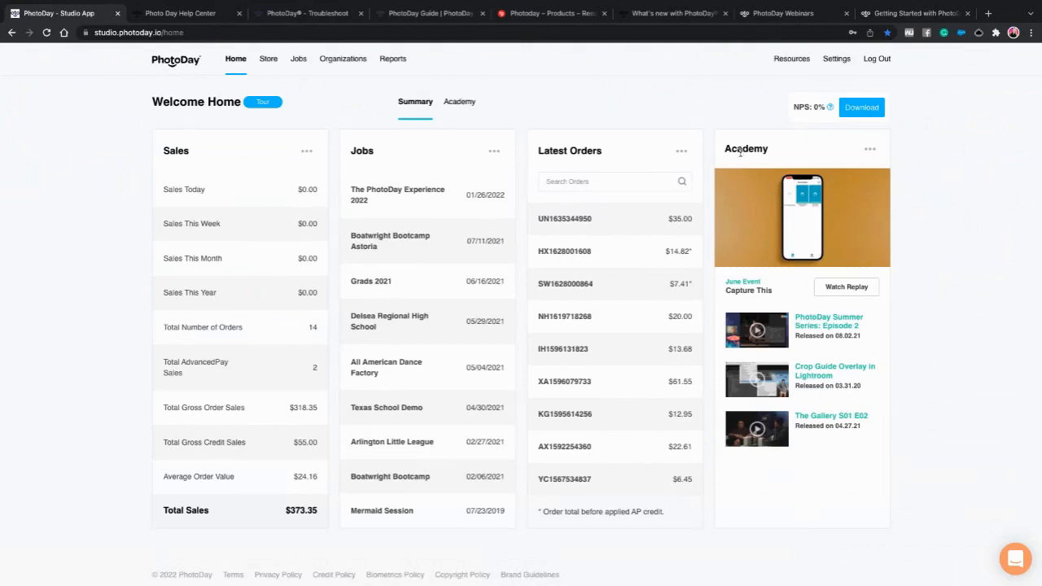
pyautogui.click(460, 106)
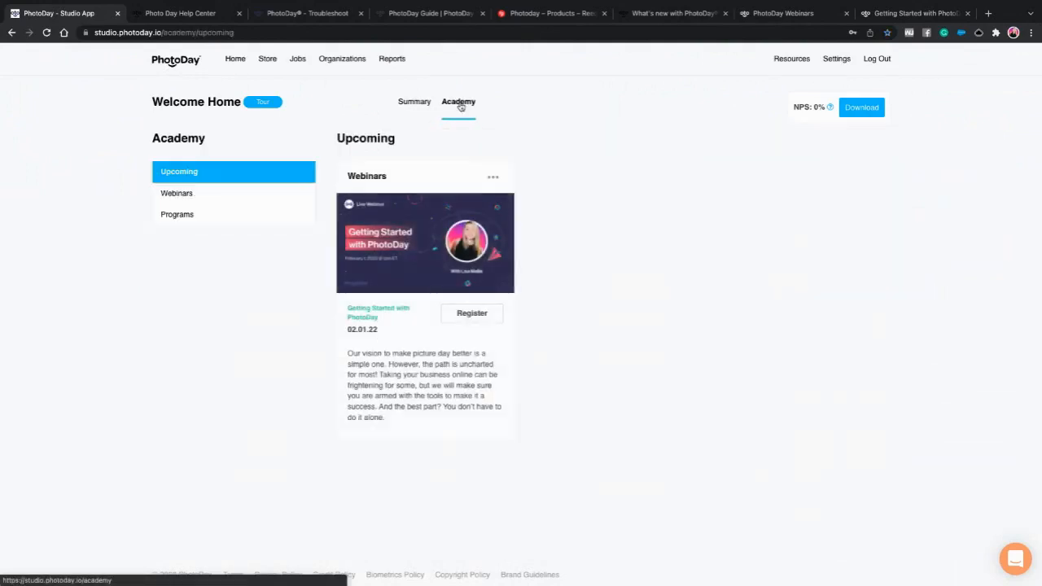
pyautogui.click(178, 195)
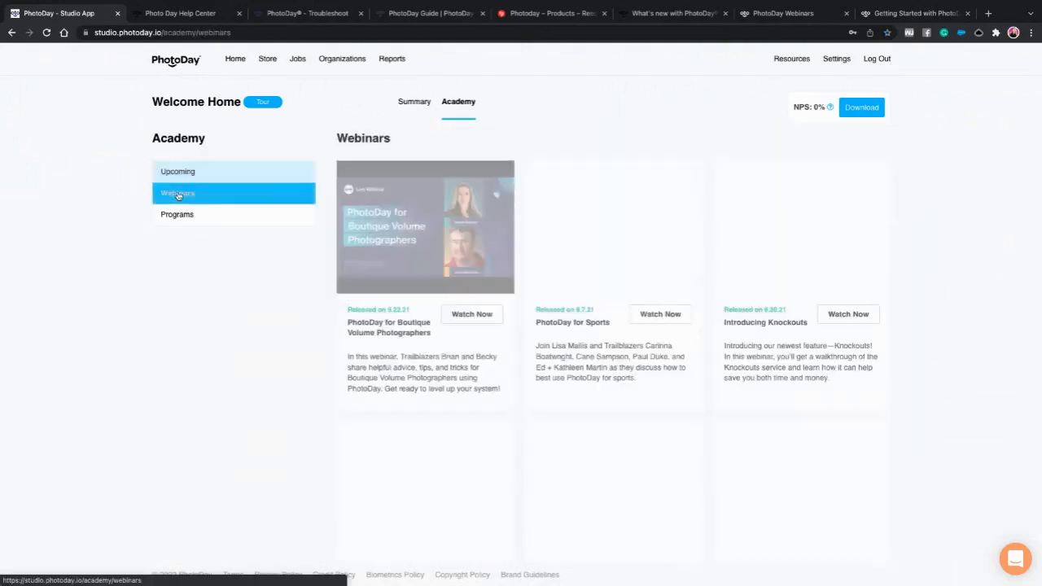
pyautogui.scroll(-2, 195, 216)
pyautogui.scroll(2, 203, 227)
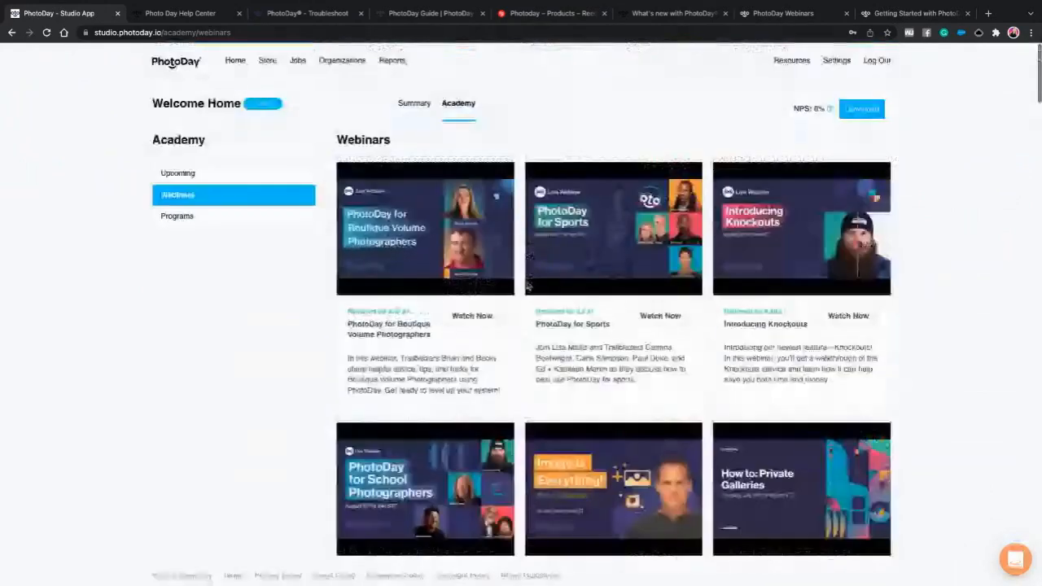
# - Browse the Academy's training programs, then view the upcoming Getting Started with PhotoDay webinar
pyautogui.click(196, 218)
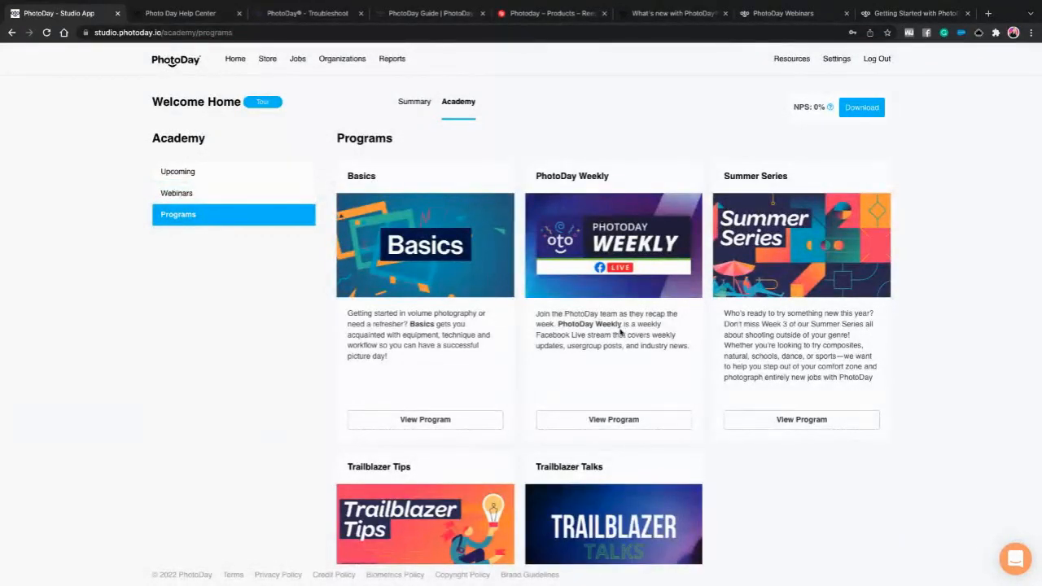
pyautogui.scroll(-1, 619, 330)
pyautogui.scroll(-1, 620, 331)
pyautogui.scroll(3, 619, 330)
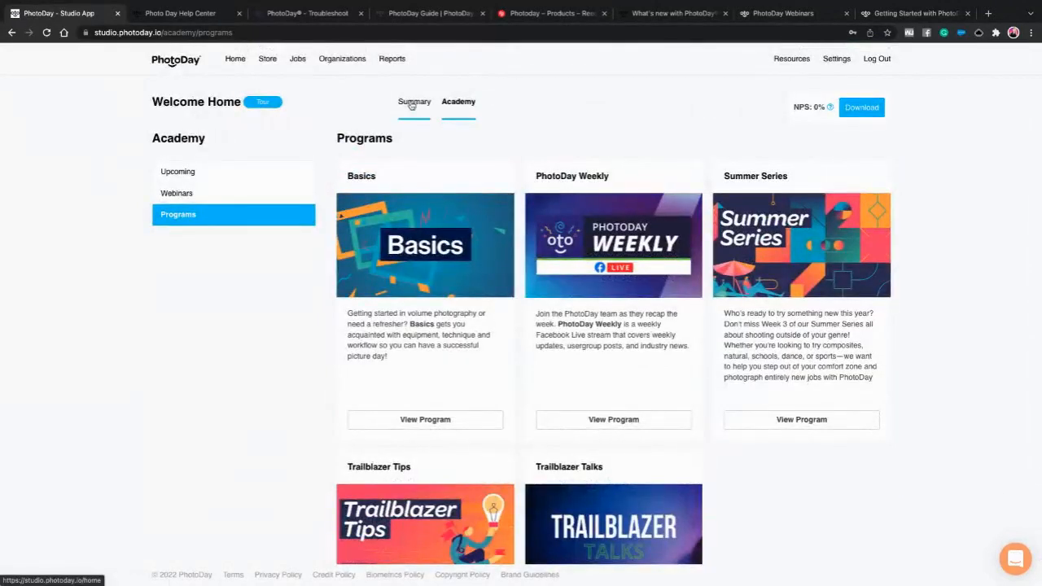
pyautogui.click(202, 171)
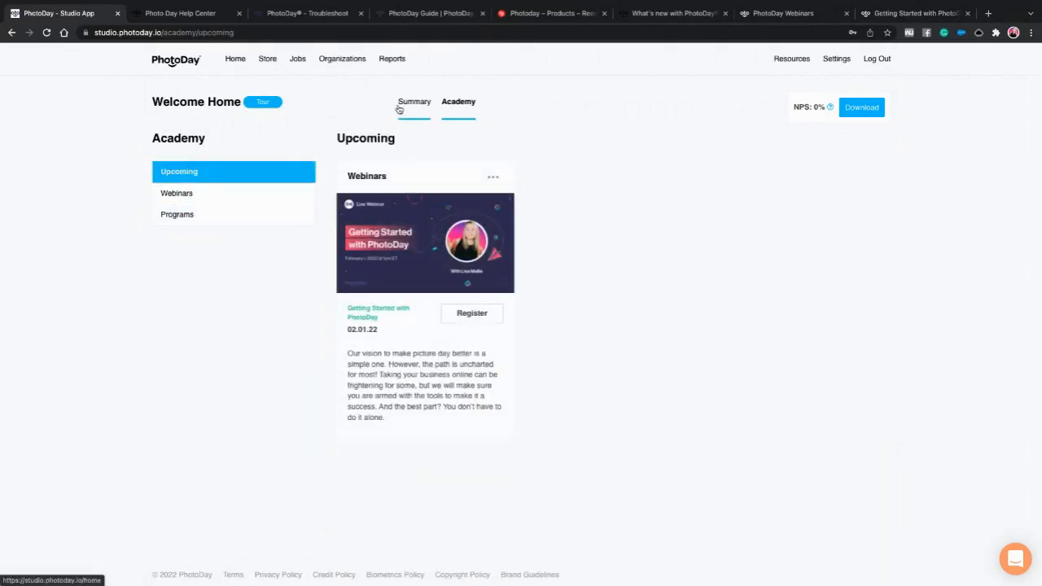
# - Return to the Summary dashboard showing $373.35 in sales and 14 orders, and start its download
pyautogui.click(415, 106)
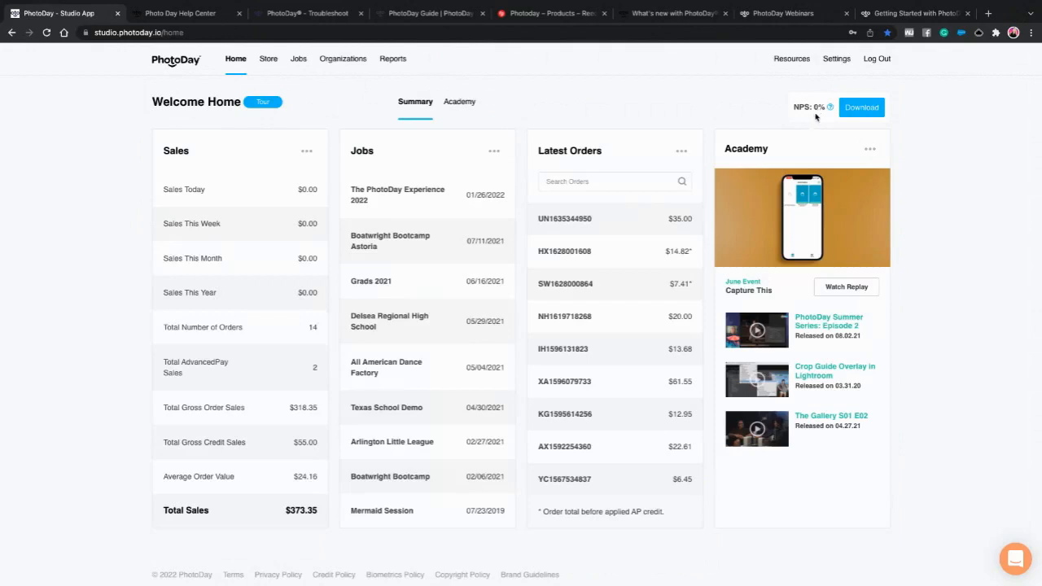
pyautogui.click(860, 109)
pyautogui.click(862, 115)
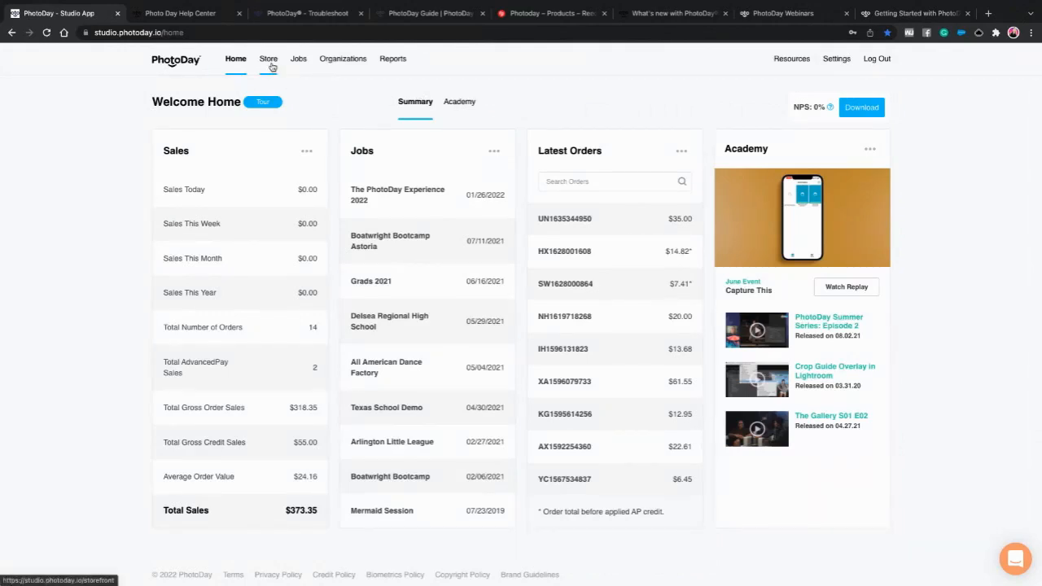
pyautogui.click(272, 66)
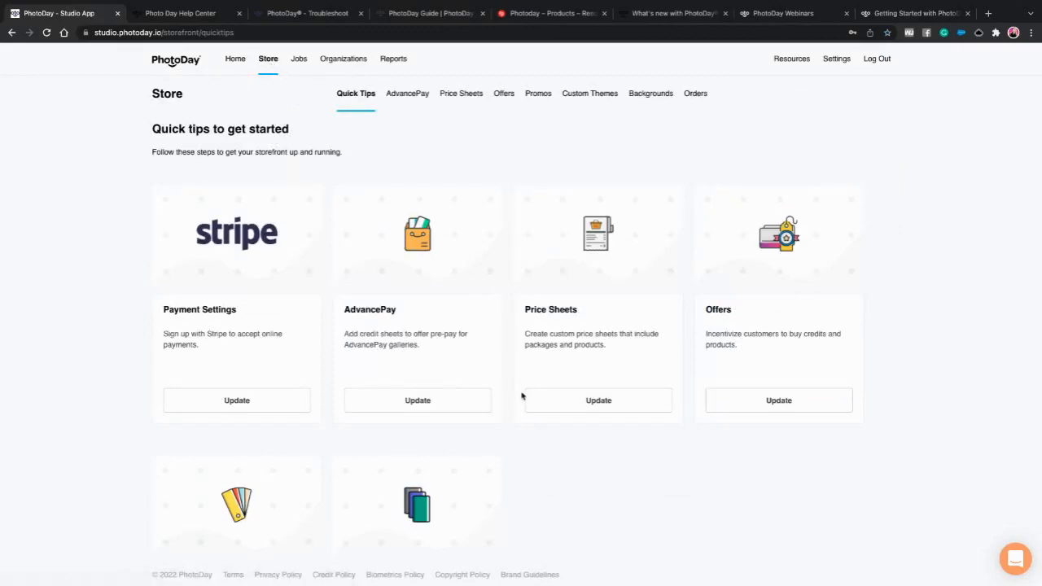
# - Scroll through the Store's Quick Tips and bring up the AdvancePay credit sheets list
pyautogui.scroll(-1, 433, 383)
pyautogui.scroll(-1, 432, 383)
pyautogui.scroll(1, 413, 364)
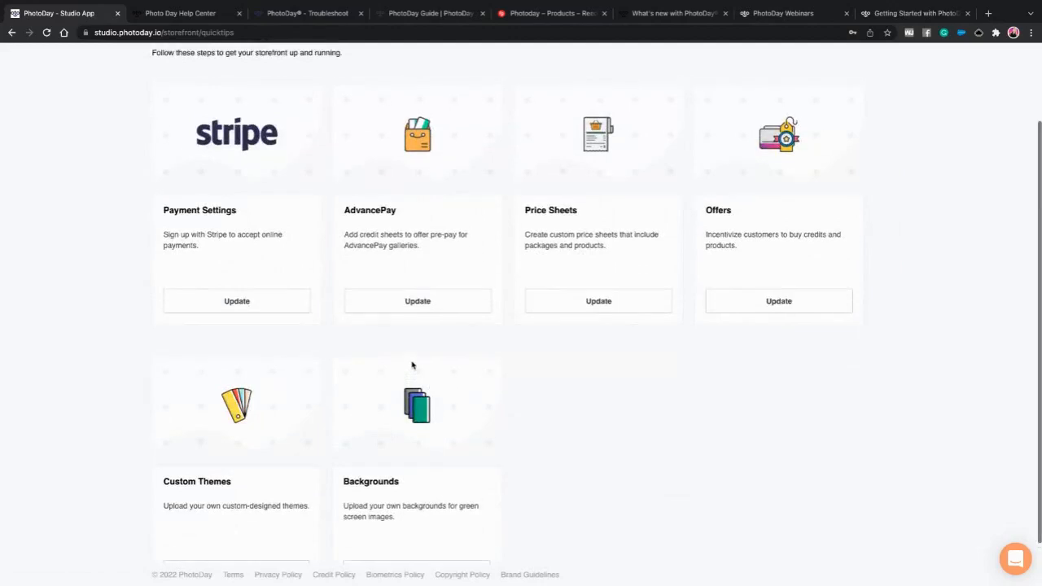
pyautogui.scroll(-2, 416, 279)
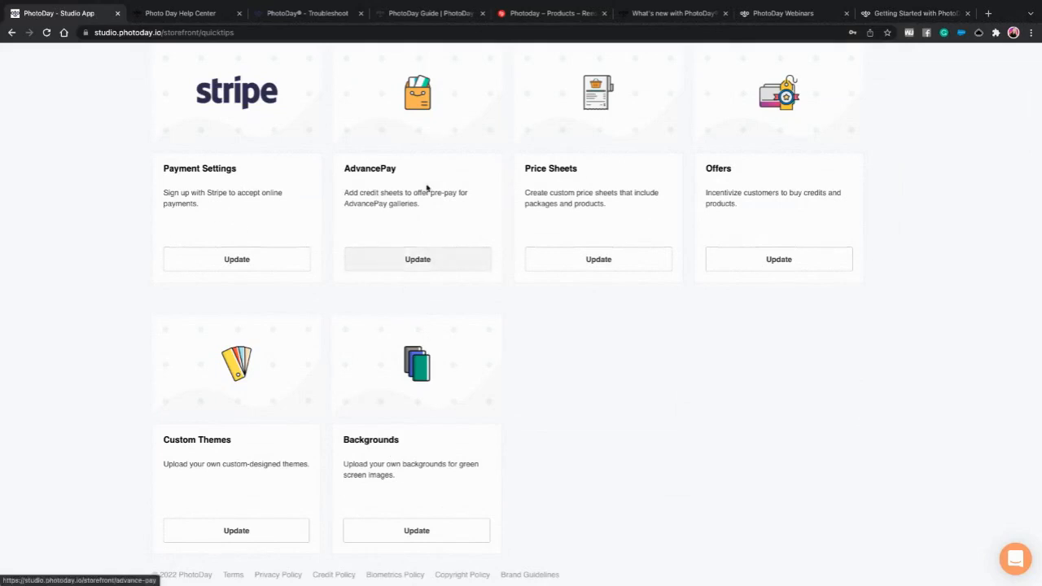
pyautogui.scroll(2, 425, 187)
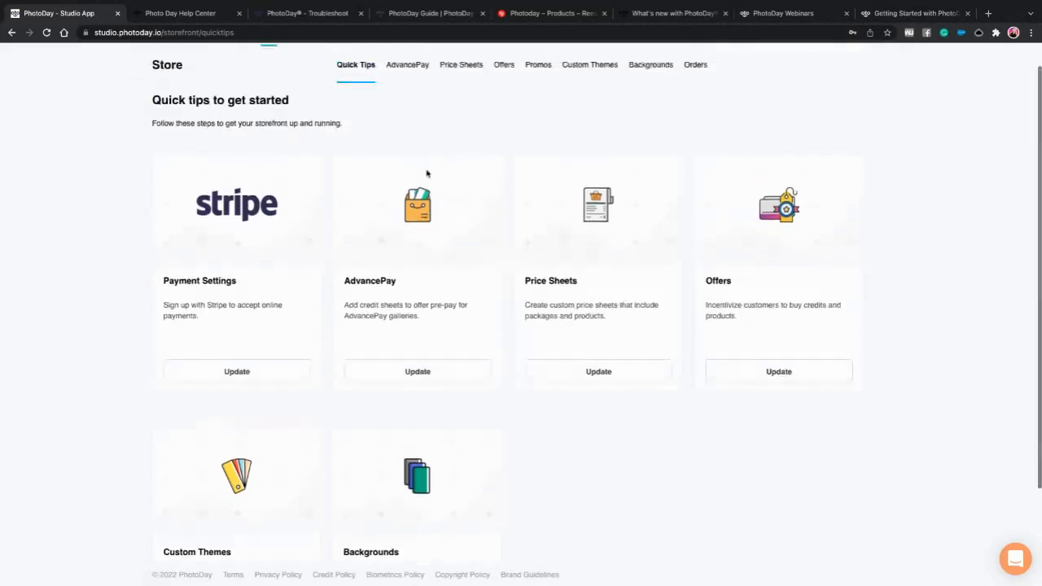
pyautogui.click(412, 69)
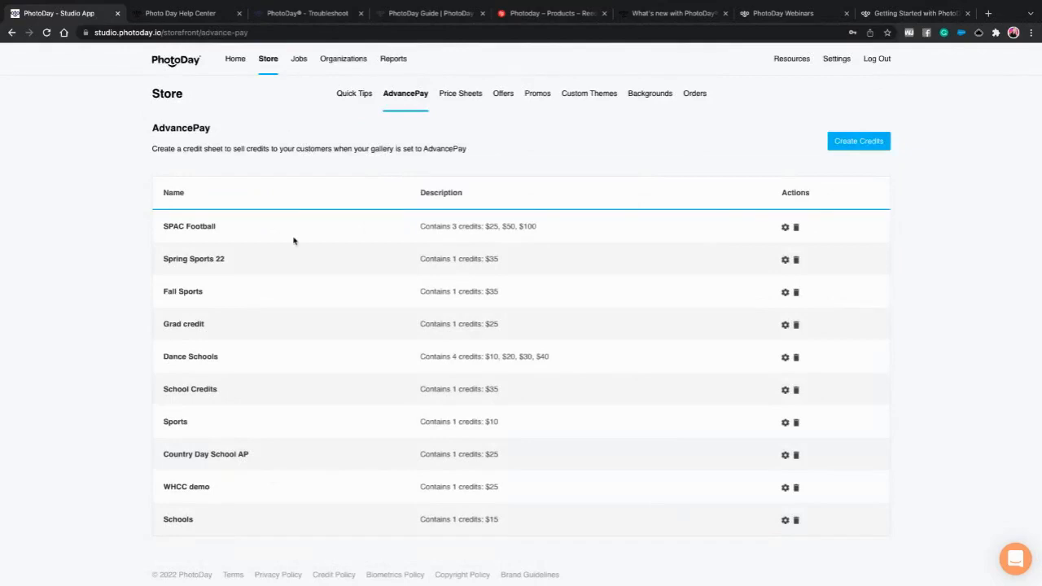
# - Start a new credit sheet, name it 'Spring Demo', and create it
pyautogui.click(860, 140)
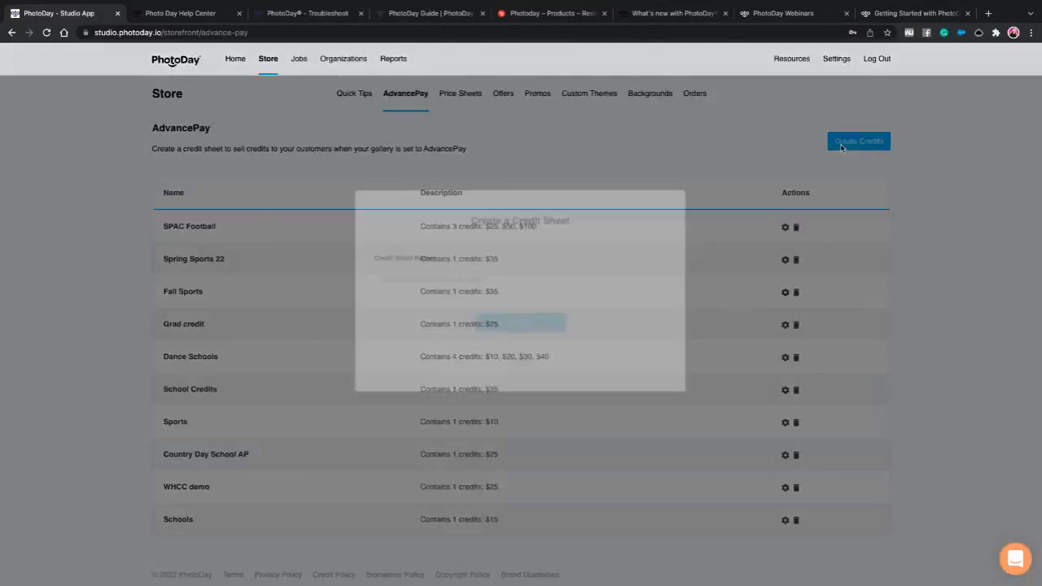
pyautogui.click(435, 306)
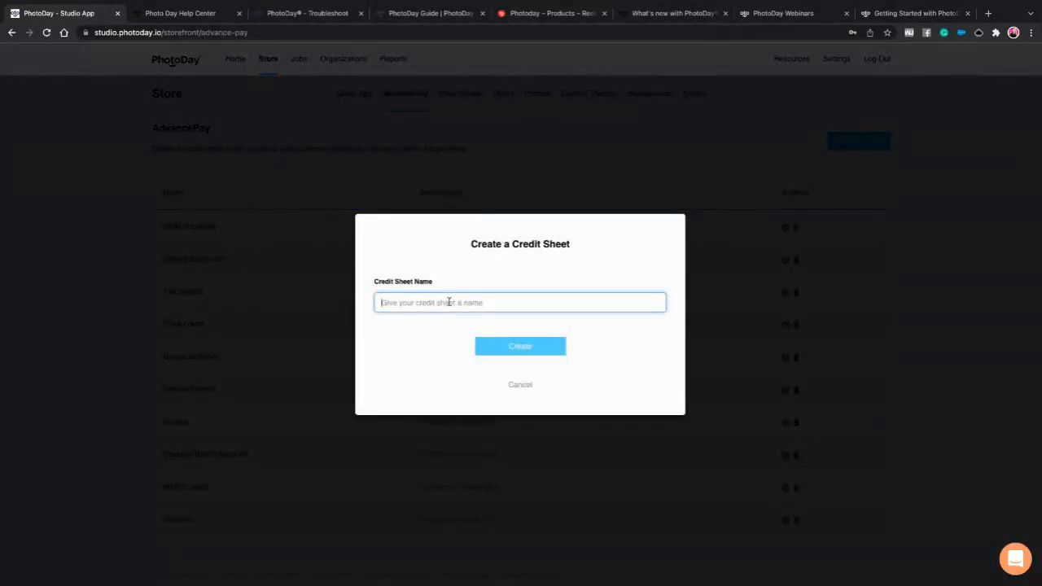
pyautogui.write('Spring Demo')
pyautogui.click(493, 346)
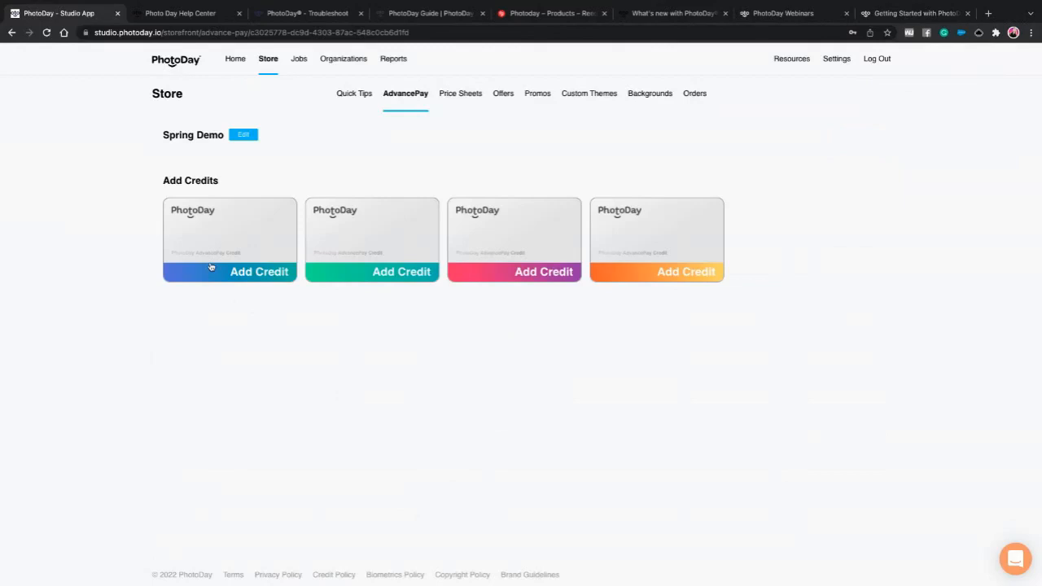
# - Fill the first credit slot of Spring Demo with a custom $35 amount and save it
pyautogui.click(256, 270)
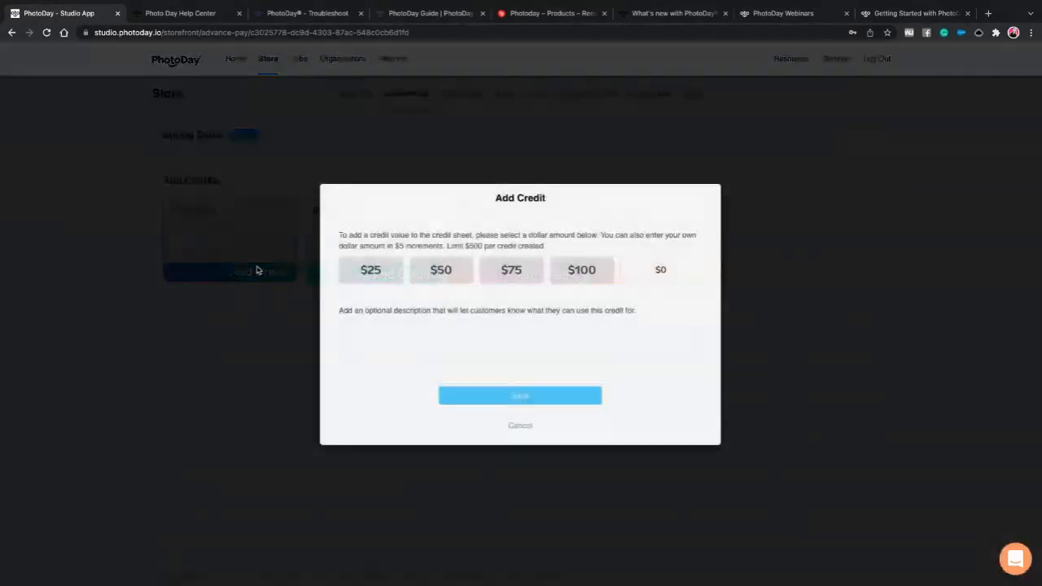
pyautogui.click(682, 269)
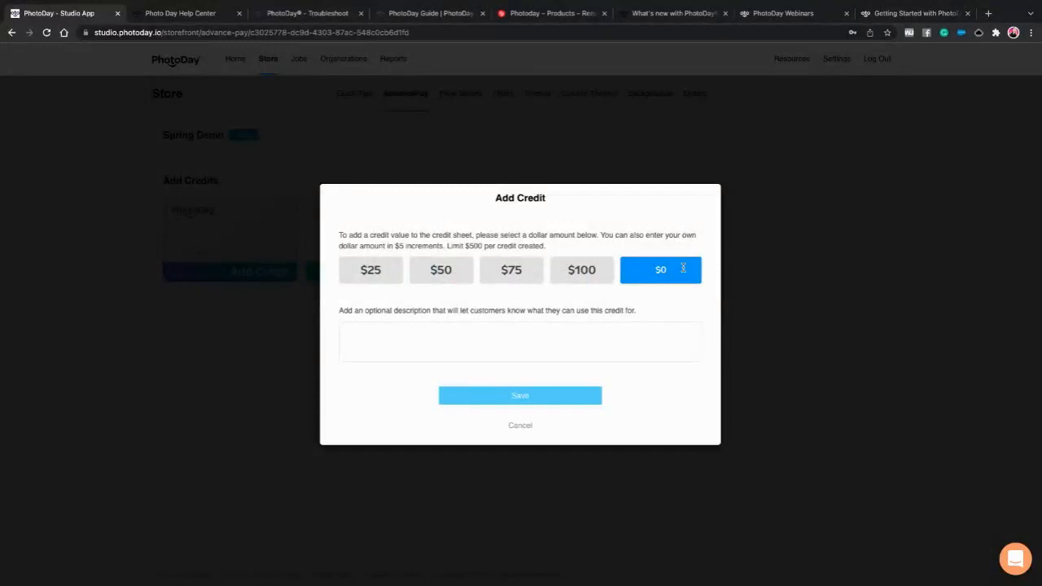
pyautogui.write('35')
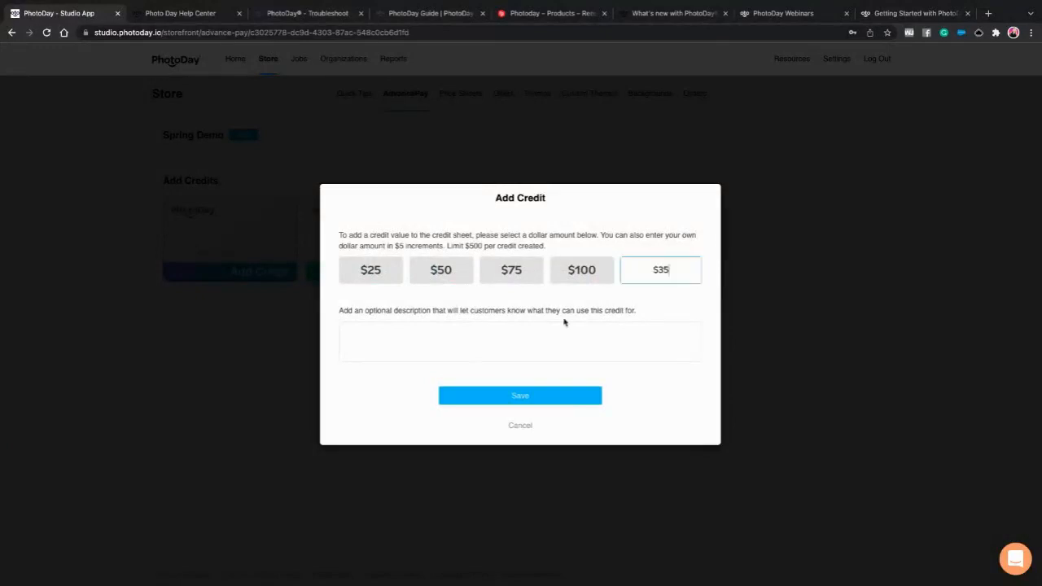
pyautogui.click(465, 344)
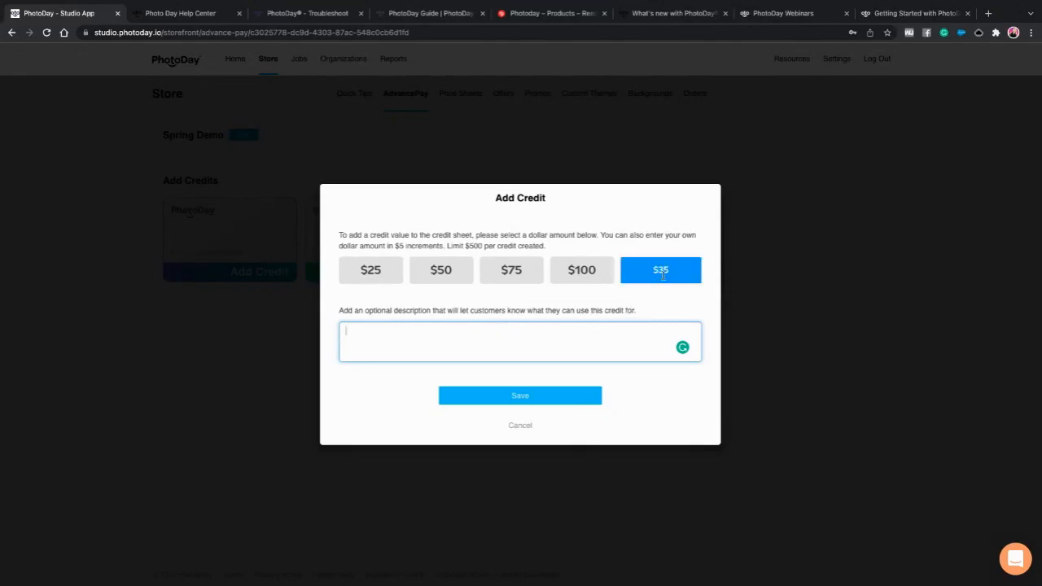
pyautogui.click(538, 401)
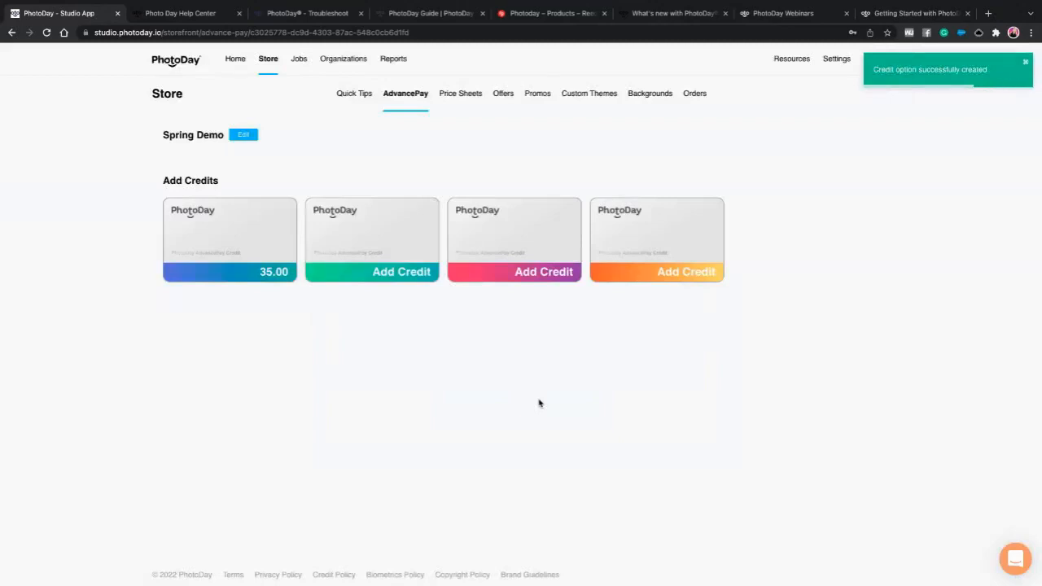
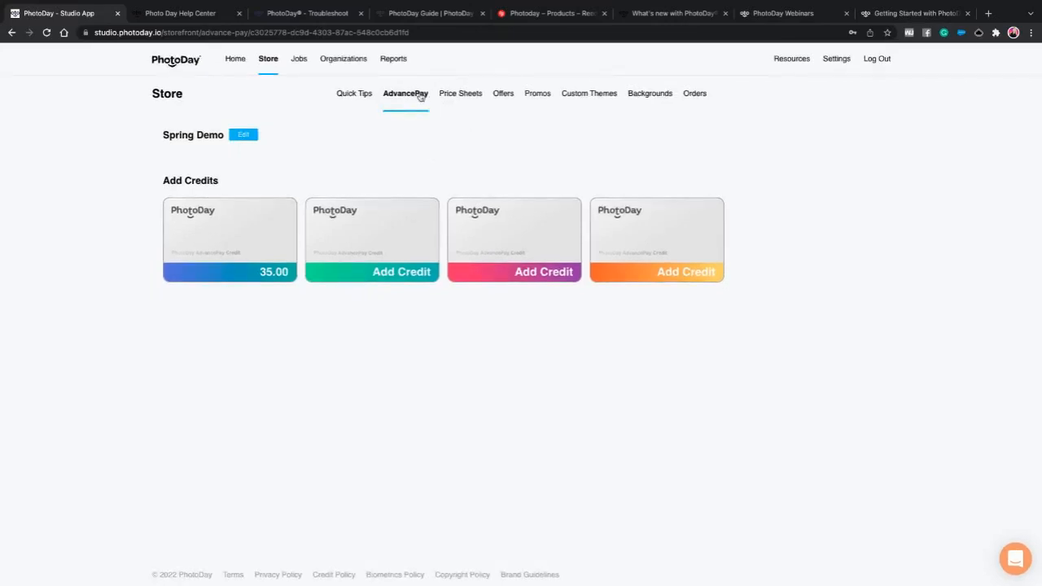
# - Go to the Store's Price Sheets list showing Football, Spring Schools 2022 and other saved sheets
pyautogui.click(267, 61)
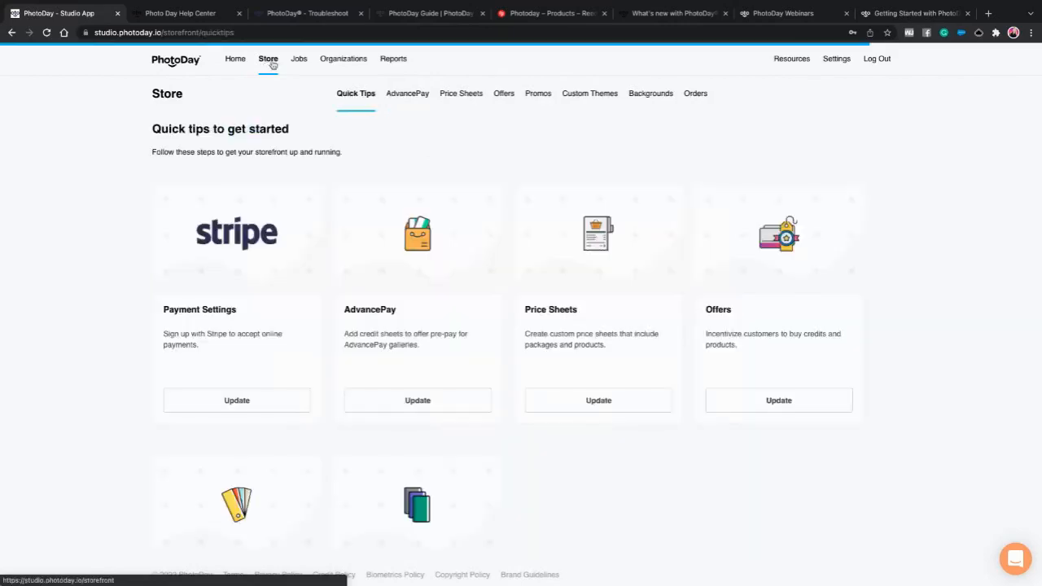
pyautogui.click(607, 407)
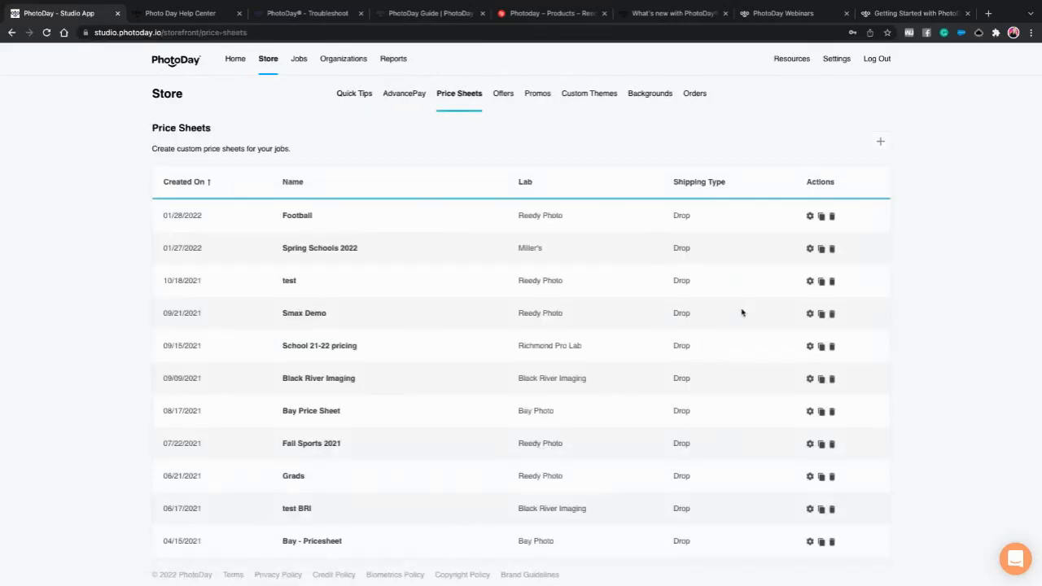
# - Start a new price sheet named 'Spring Demo 22' with Reedy Photo as the lab
pyautogui.click(877, 143)
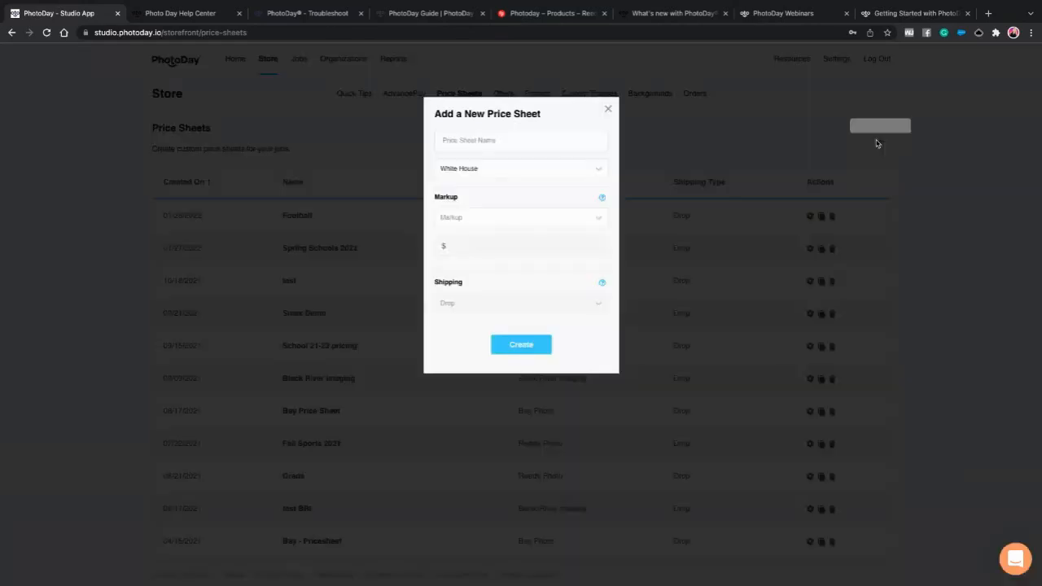
pyautogui.click(461, 172)
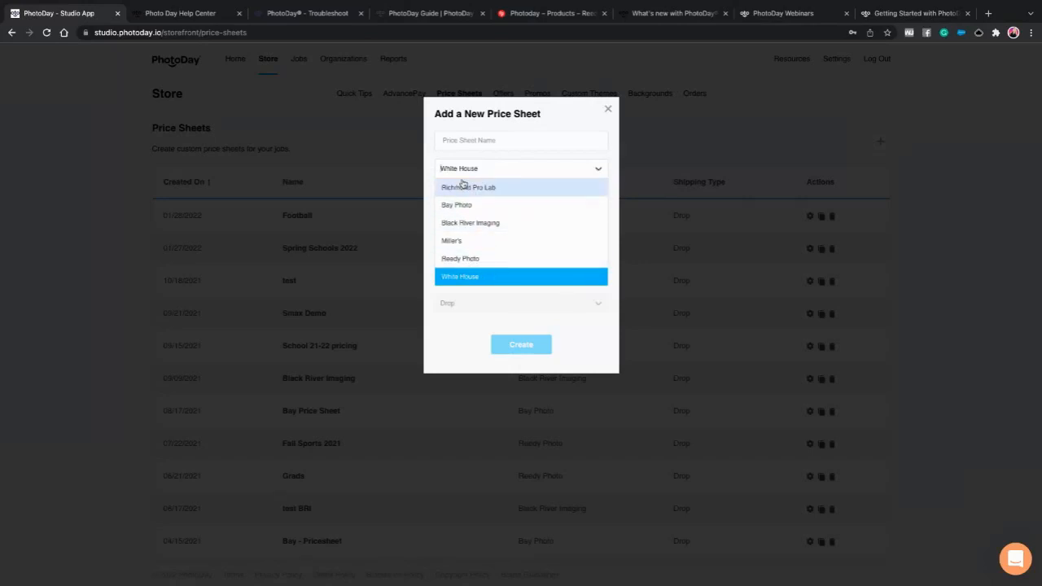
pyautogui.click(476, 258)
pyautogui.click(482, 141)
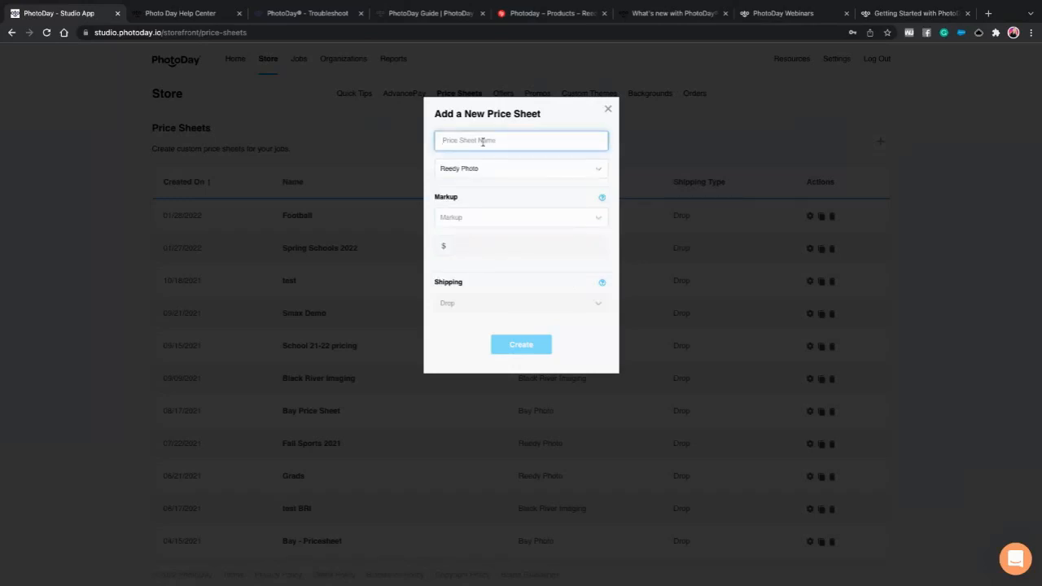
pyautogui.write('Spring Demo')
pyautogui.write('22')
pyautogui.click(497, 220)
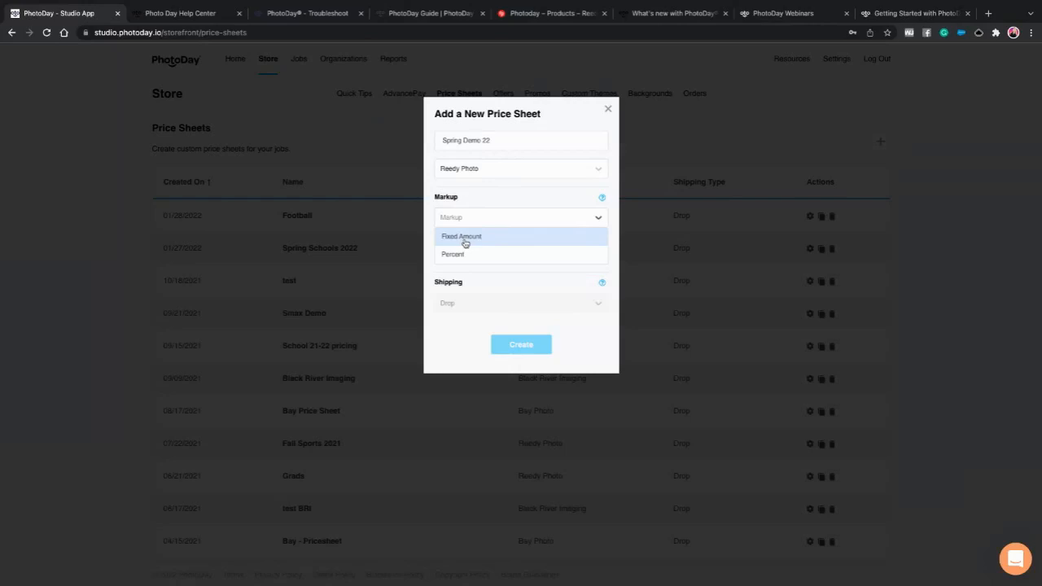
# - Set the price sheet's markup to 100 percent
pyautogui.click(456, 253)
pyautogui.moveTo(458, 252); pyautogui.dragTo(434, 251)
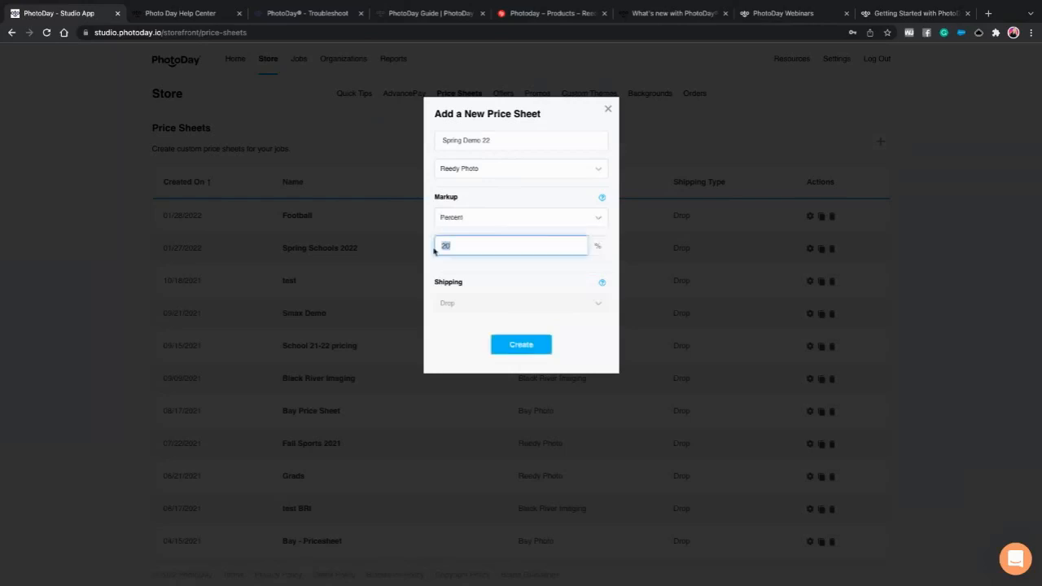
pyautogui.write('100')
pyautogui.click(595, 352)
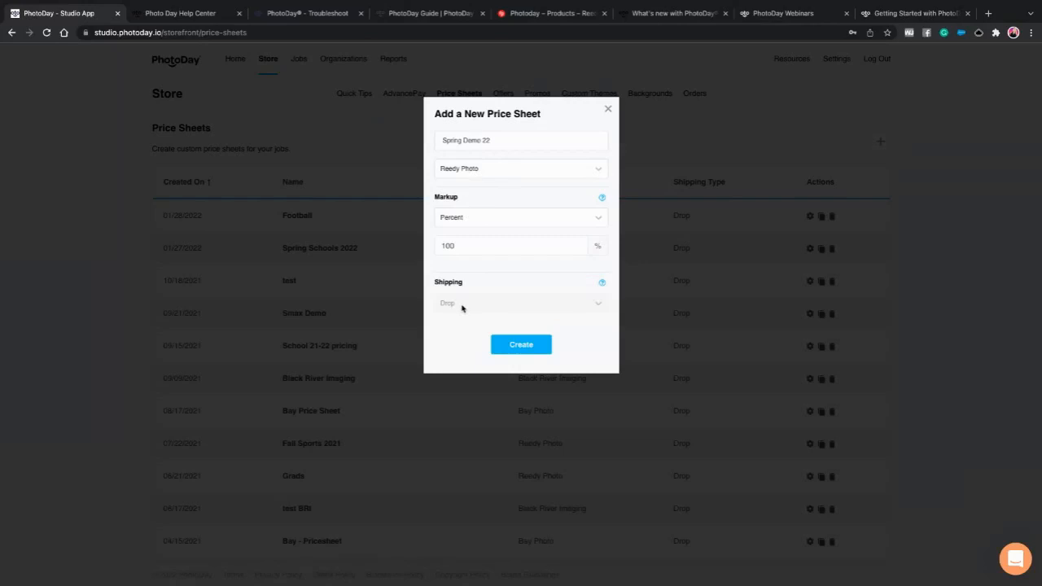
# - Keep Reedy Photo as the lab with Drop shipping and create the Spring Demo 22 price sheet
pyautogui.click(470, 171)
pyautogui.click(454, 240)
pyautogui.click(473, 304)
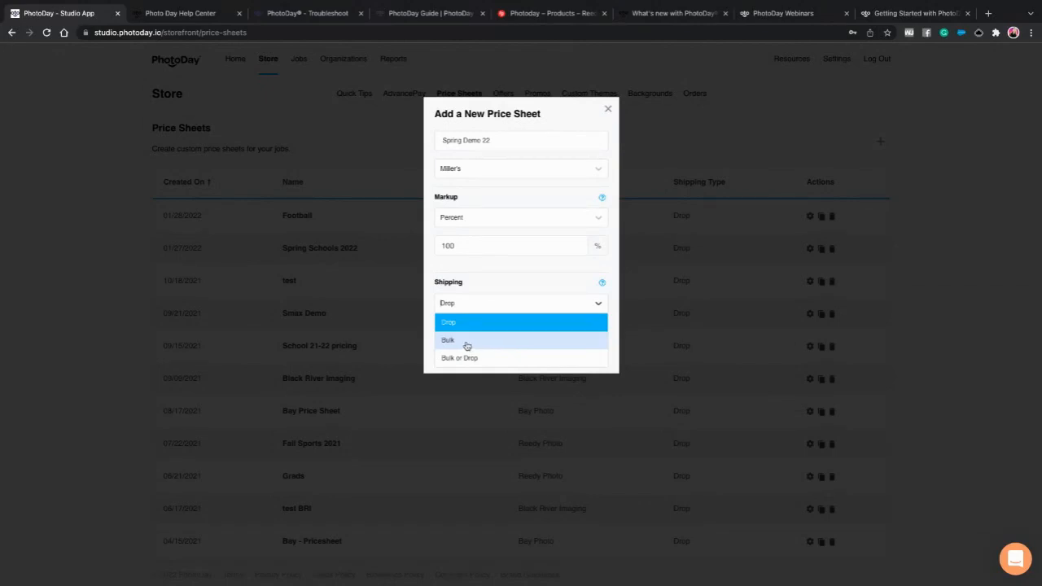
pyautogui.click(472, 167)
pyautogui.click(471, 257)
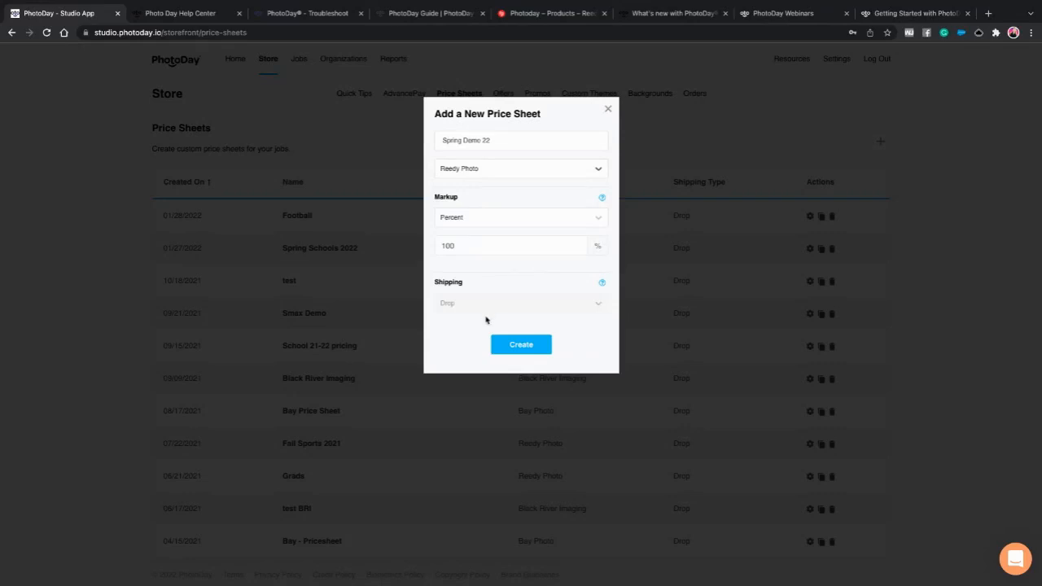
pyautogui.click(520, 350)
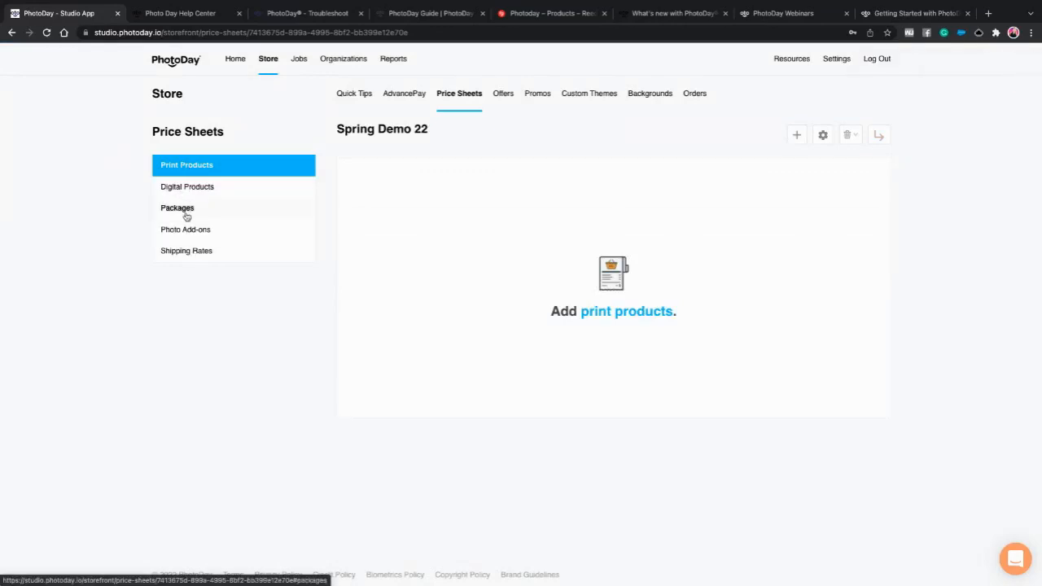
# - Start a new package in the Packages section named 'Large Family Pack'
pyautogui.click(187, 215)
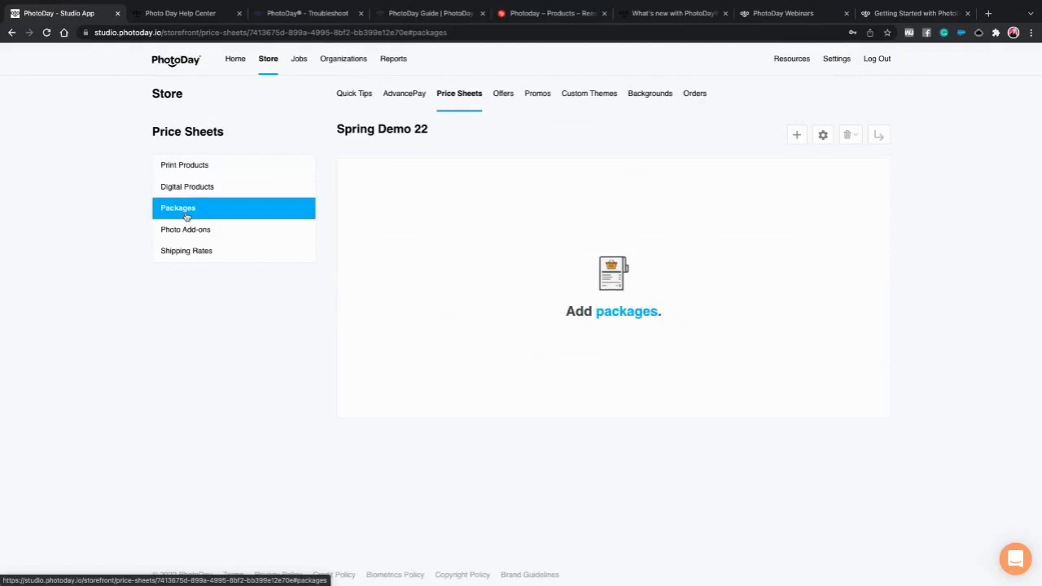
pyautogui.click(634, 312)
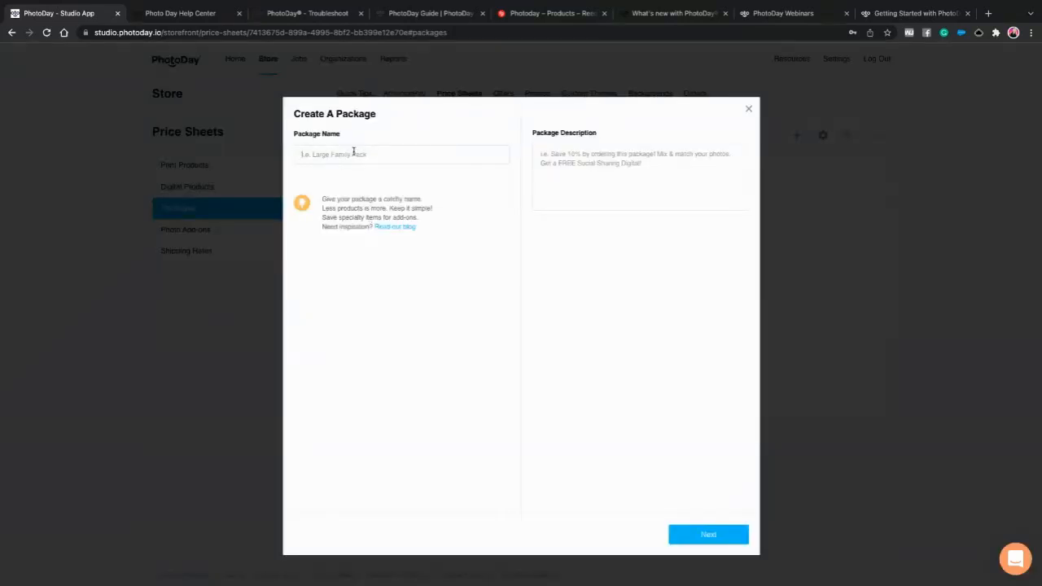
pyautogui.click(353, 152)
pyautogui.write('Lar')
pyautogui.write('ge fami')
pyautogui.press('BackSpace')
pyautogui.press('BackSpace')
pyautogui.press('BackSpace')
pyautogui.press('BackSpace')
pyautogui.write('Family Pack')
# - Describe the package as 'Save $15 by ordering this package! Get a FREE Social Sharing download'
pyautogui.click(583, 163)
pyautogui.write('S')
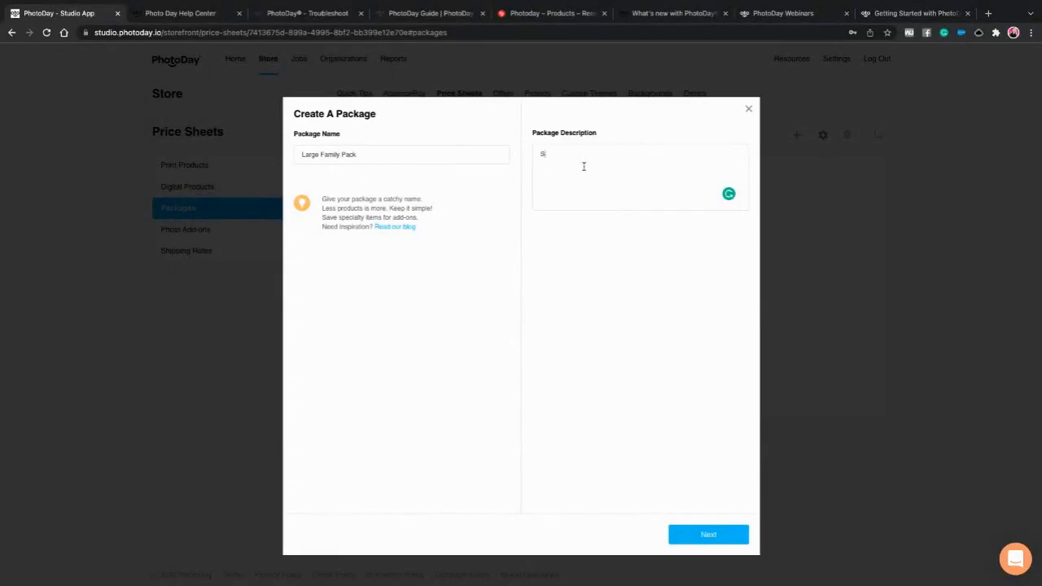
pyautogui.write('ave $15 by ordering this package! Get a FREE Social Sharing ')
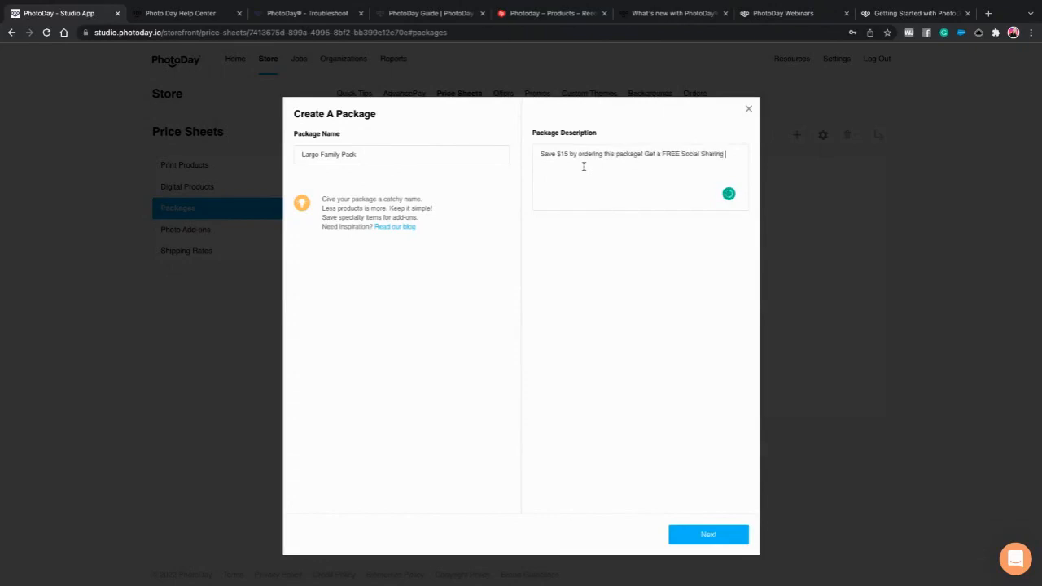
pyautogui.write('download!')
pyautogui.click(711, 541)
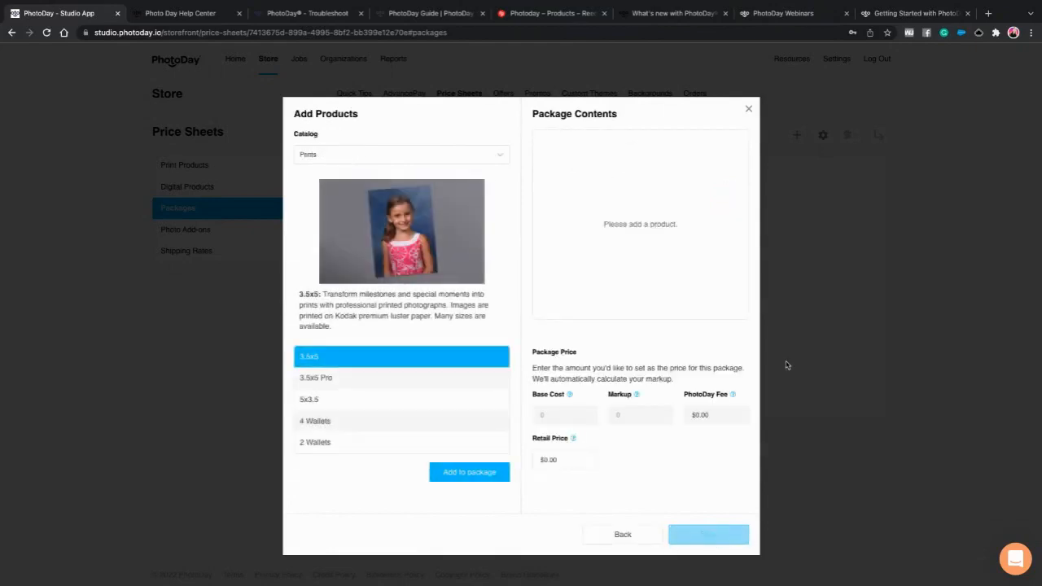
# - Add a Memory Mate Vertical from the Prints catalog to the package
pyautogui.scroll(-1, 399, 435)
pyautogui.scroll(1, 400, 435)
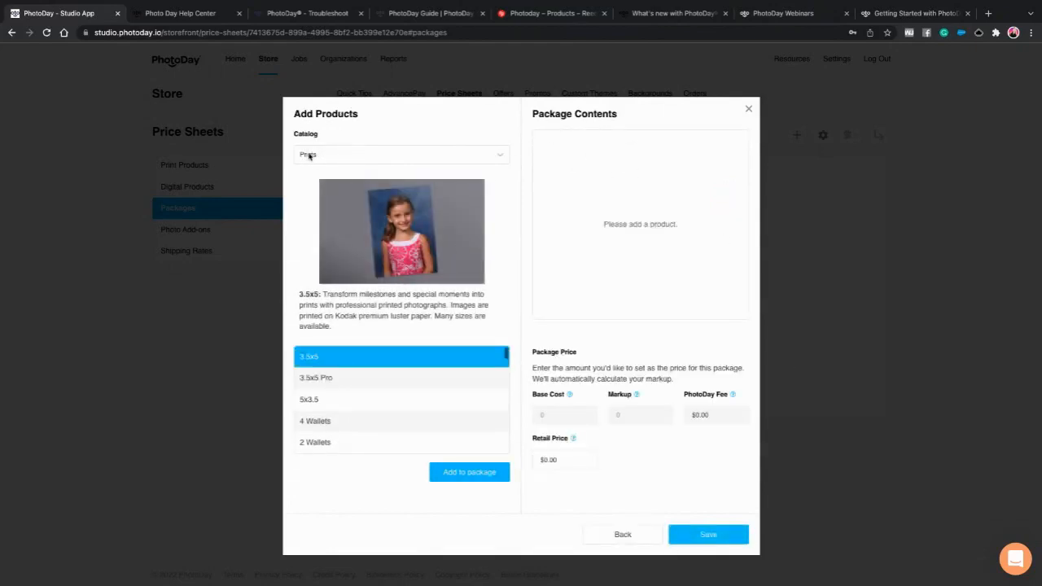
pyautogui.click(323, 154)
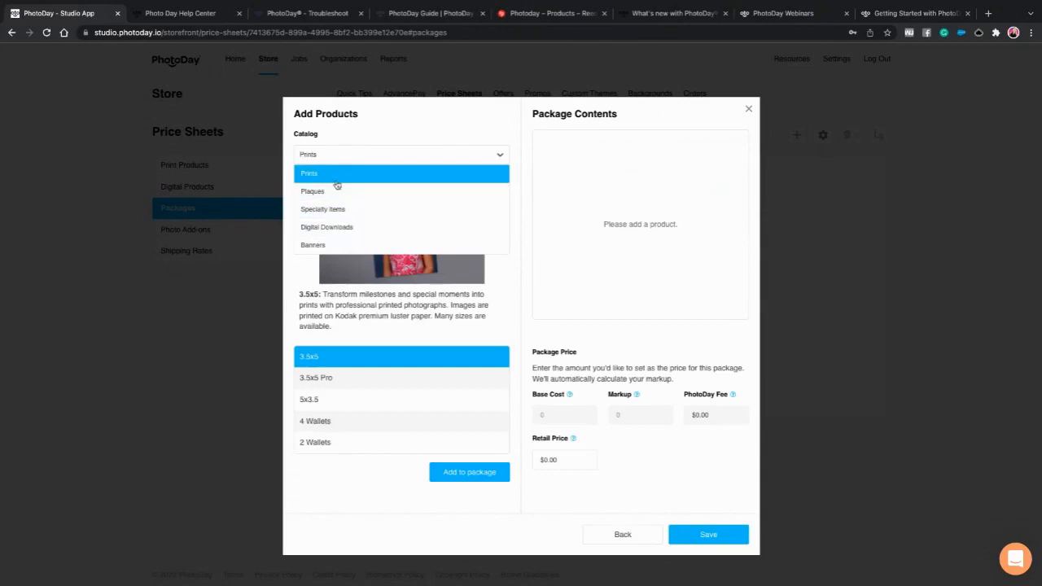
pyautogui.click(339, 160)
pyautogui.scroll(-8, 402, 418)
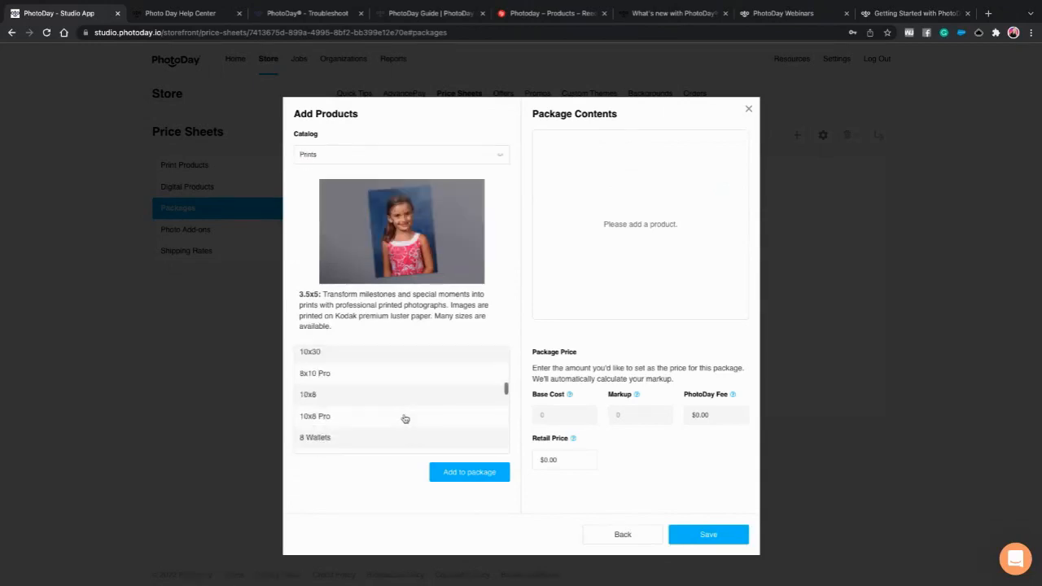
pyautogui.scroll(-6, 405, 418)
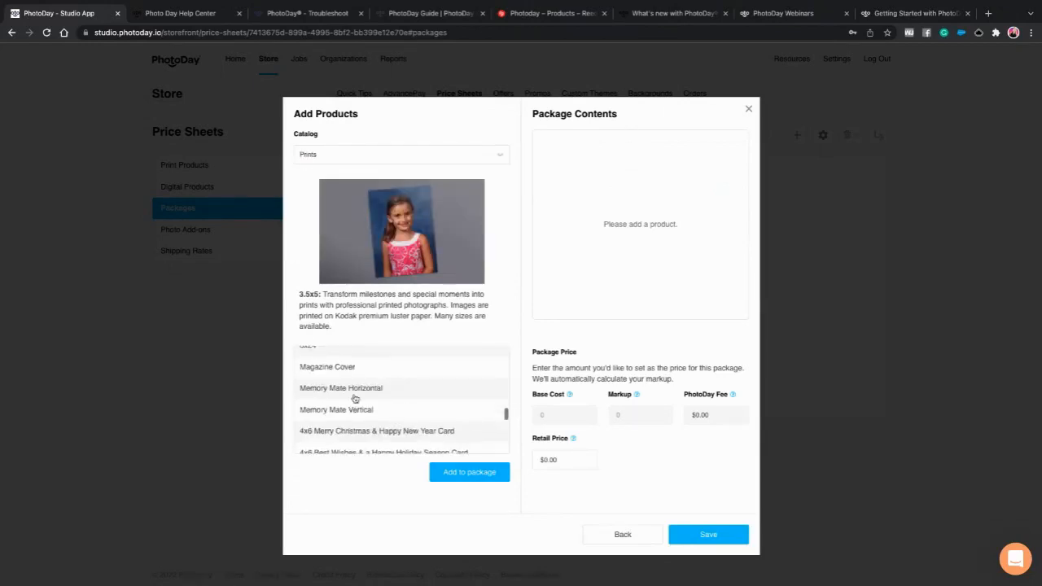
pyautogui.click(373, 411)
pyautogui.click(476, 460)
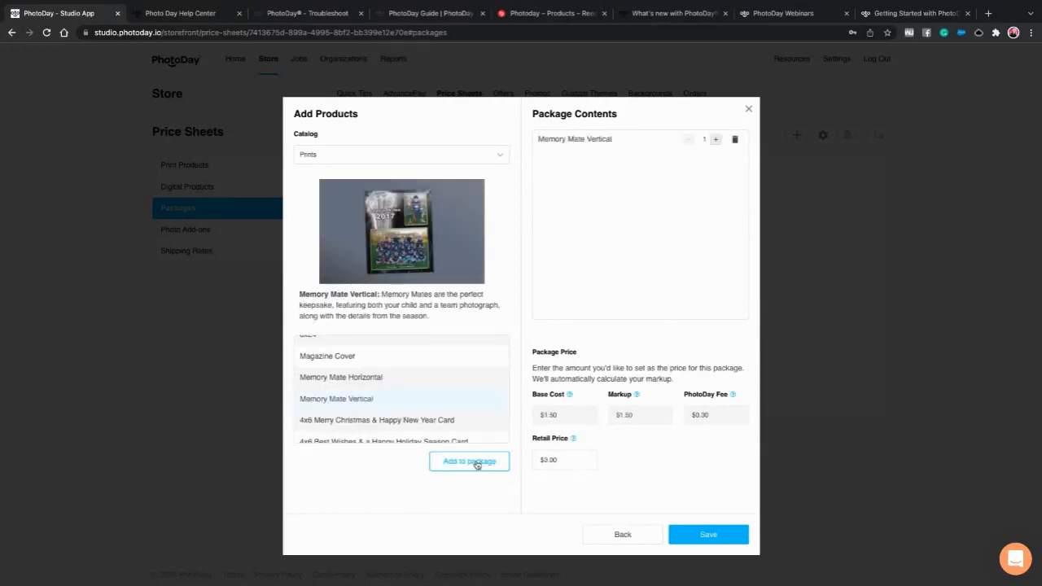
# - Add two plain 8x10 prints to the package
pyautogui.click(365, 157)
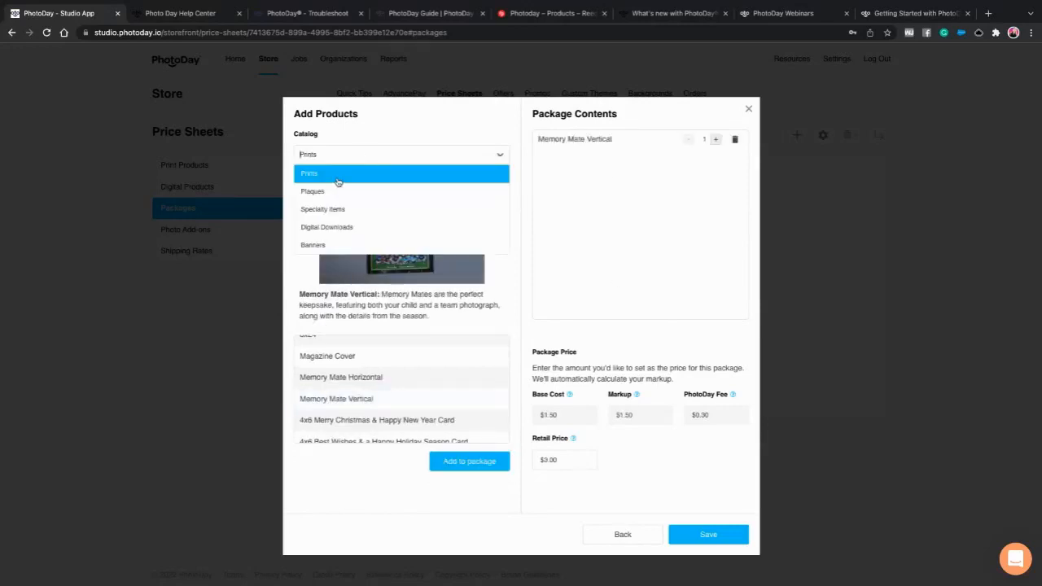
pyautogui.click(340, 179)
pyautogui.scroll(5, 391, 386)
pyautogui.scroll(5, 382, 396)
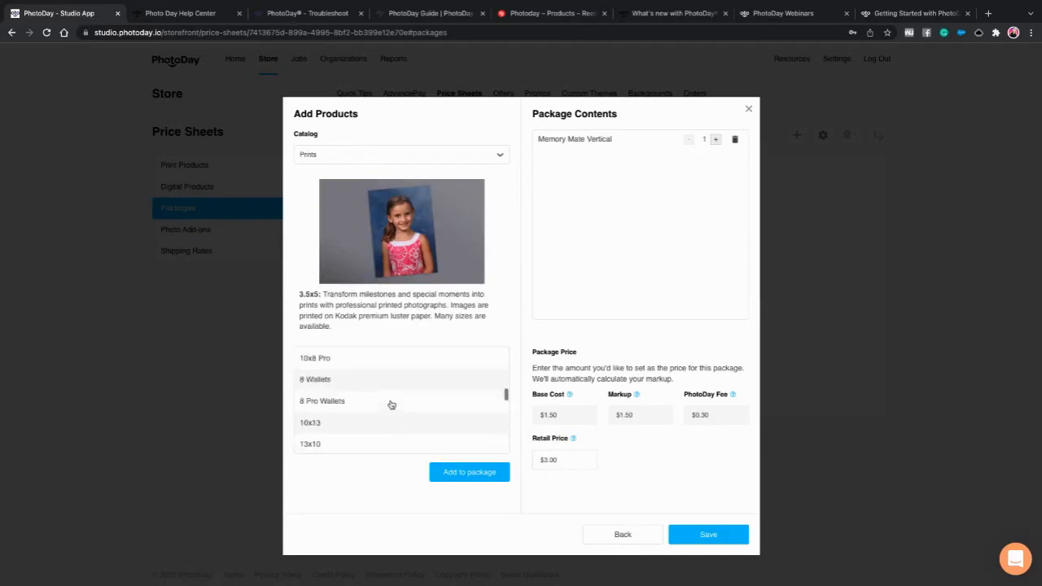
pyautogui.scroll(1, 342, 407)
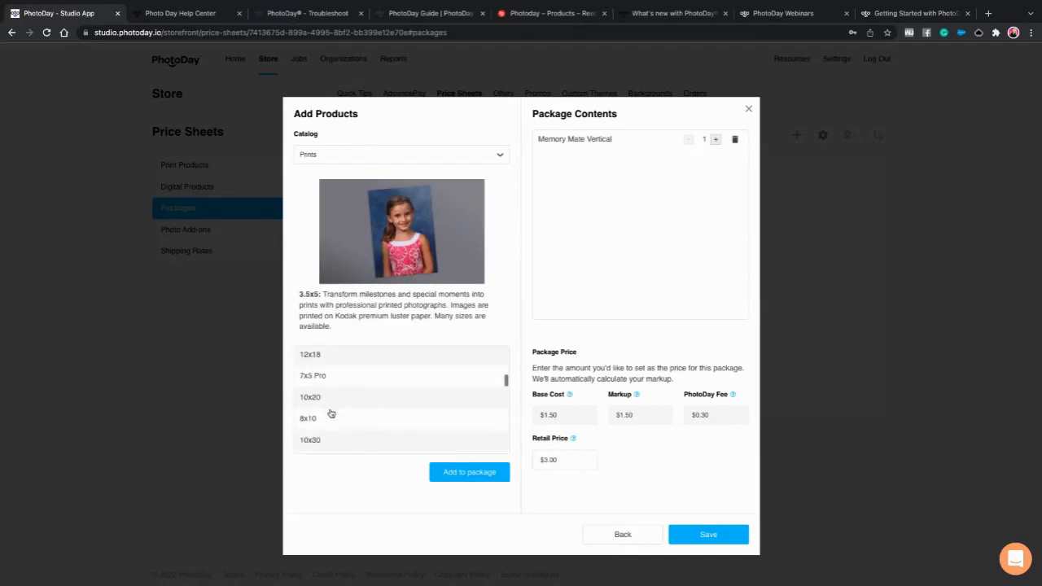
pyautogui.scroll(-1, 335, 411)
pyautogui.click(337, 362)
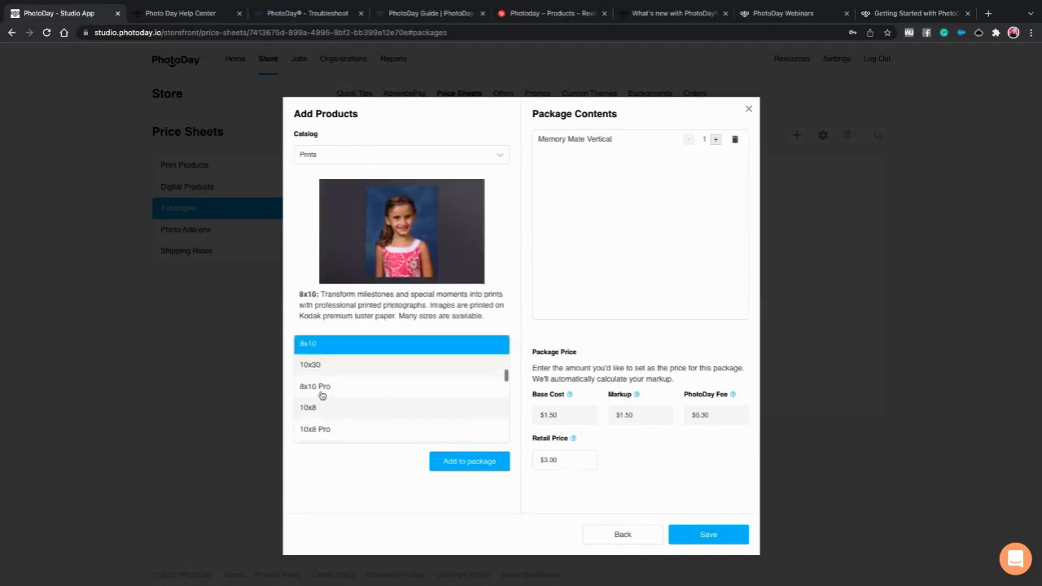
pyautogui.click(320, 394)
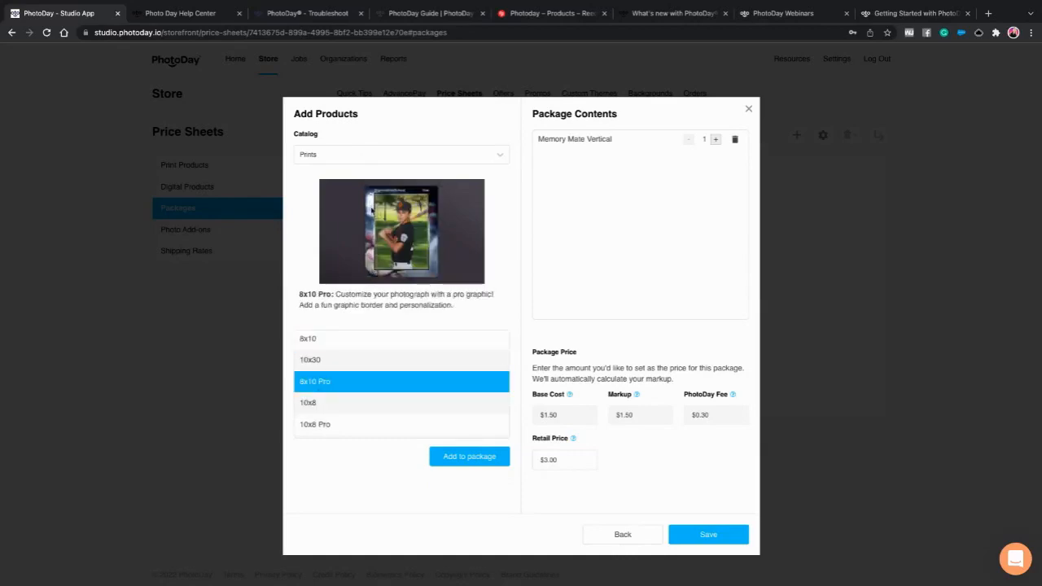
pyautogui.scroll(1, 377, 359)
pyautogui.click(318, 380)
pyautogui.click(473, 460)
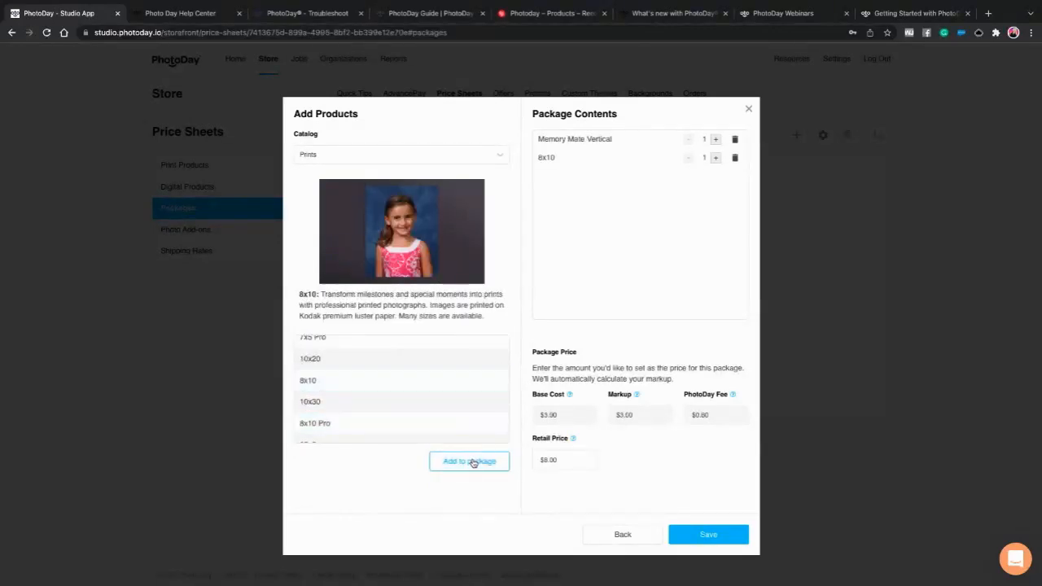
pyautogui.click(345, 387)
pyautogui.click(452, 462)
# - Add a 5x7 pack of 2 and raise its quantity to two, totalling $12.00 retail
pyautogui.scroll(4, 370, 387)
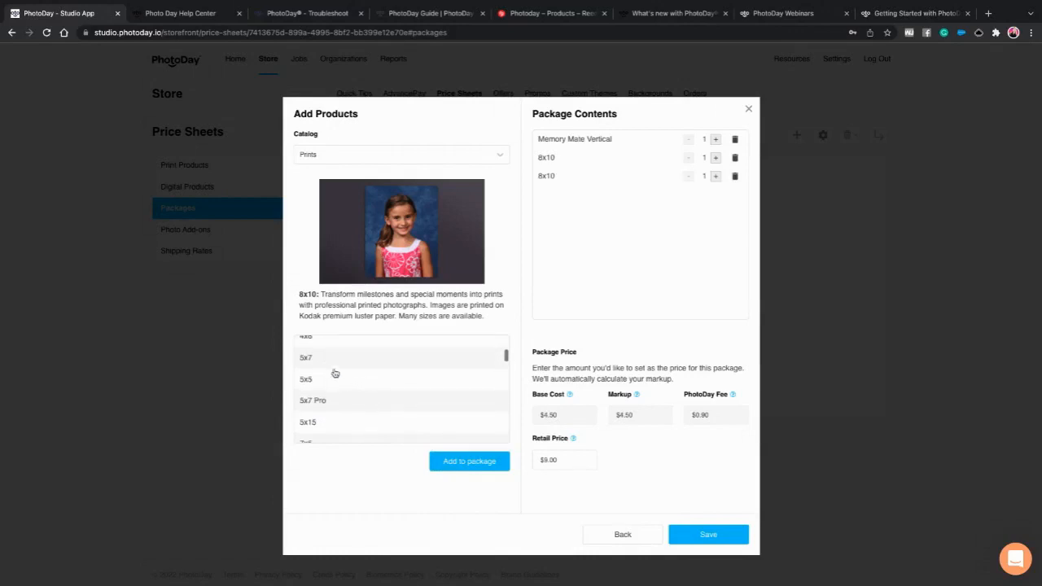
pyautogui.click(334, 358)
pyautogui.click(480, 460)
pyautogui.click(715, 194)
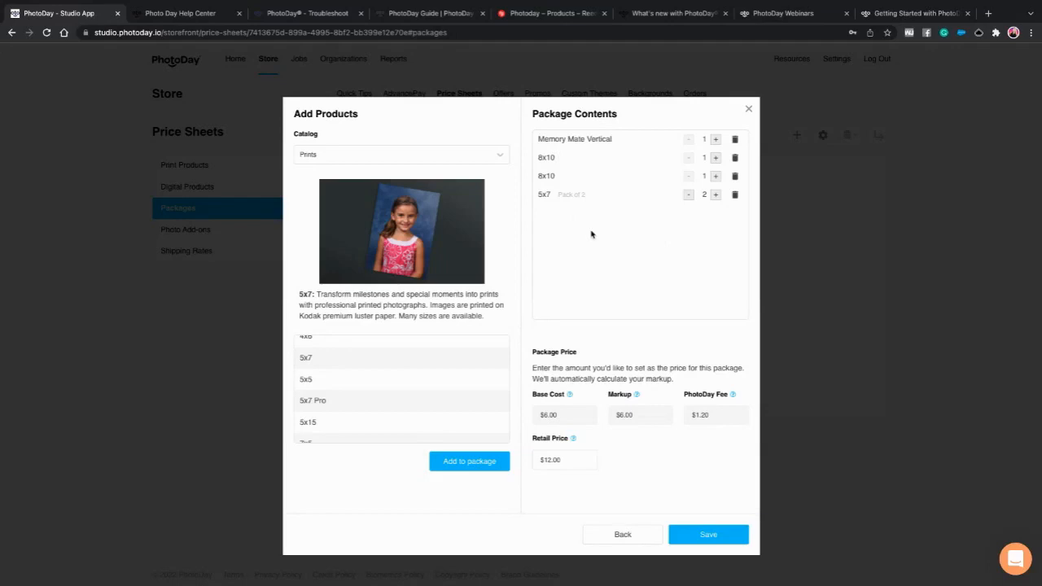
# - Add another 5x7 pack of 2 and a 4 Wallets pack, raising retail to $21.00
pyautogui.click(347, 364)
pyautogui.click(466, 460)
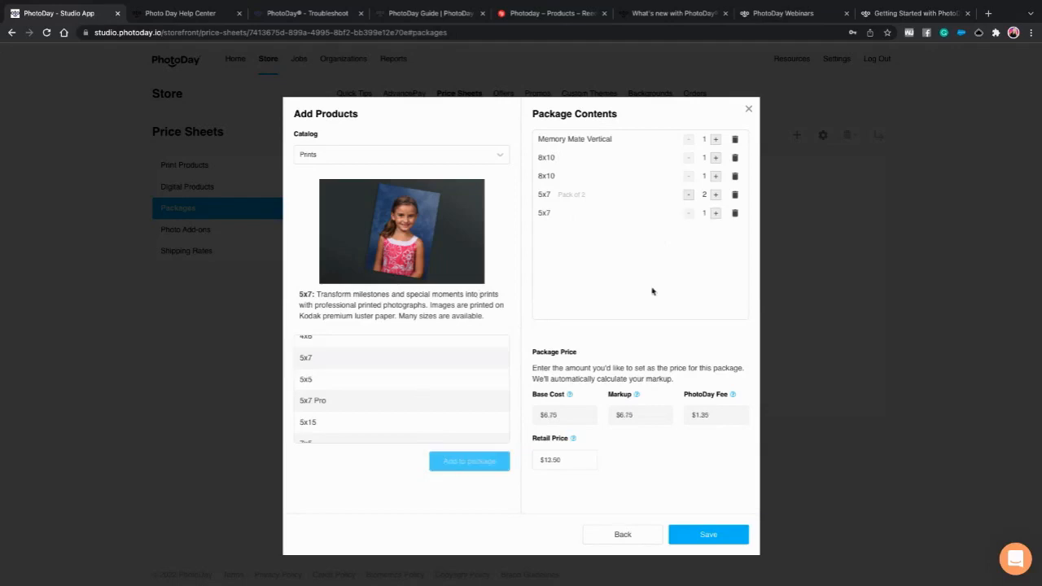
pyautogui.scroll(-2, 372, 412)
pyautogui.scroll(4, 373, 411)
pyautogui.click(367, 399)
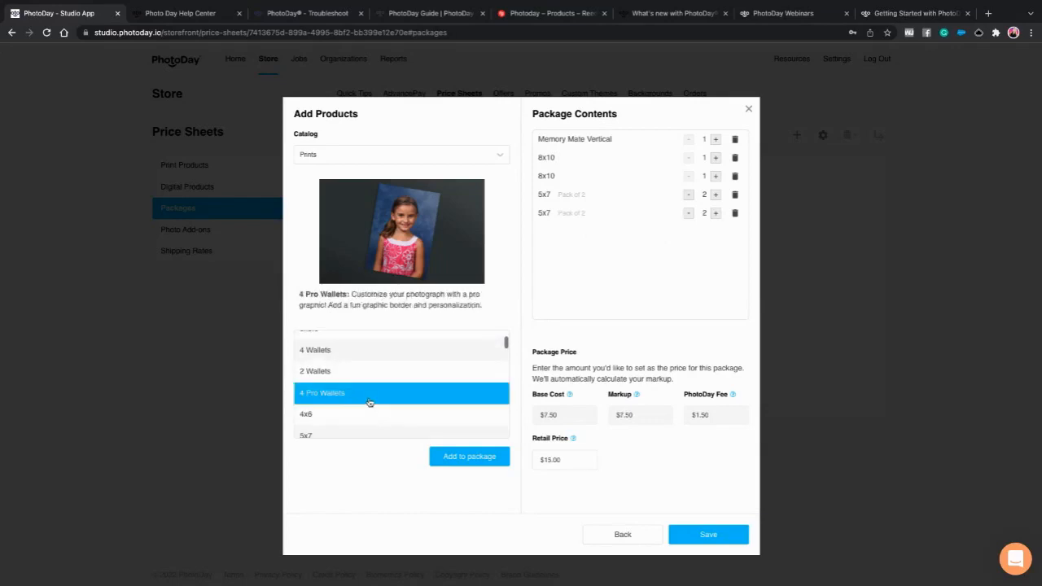
pyautogui.scroll(3, 357, 402)
pyautogui.click(354, 413)
pyautogui.click(480, 472)
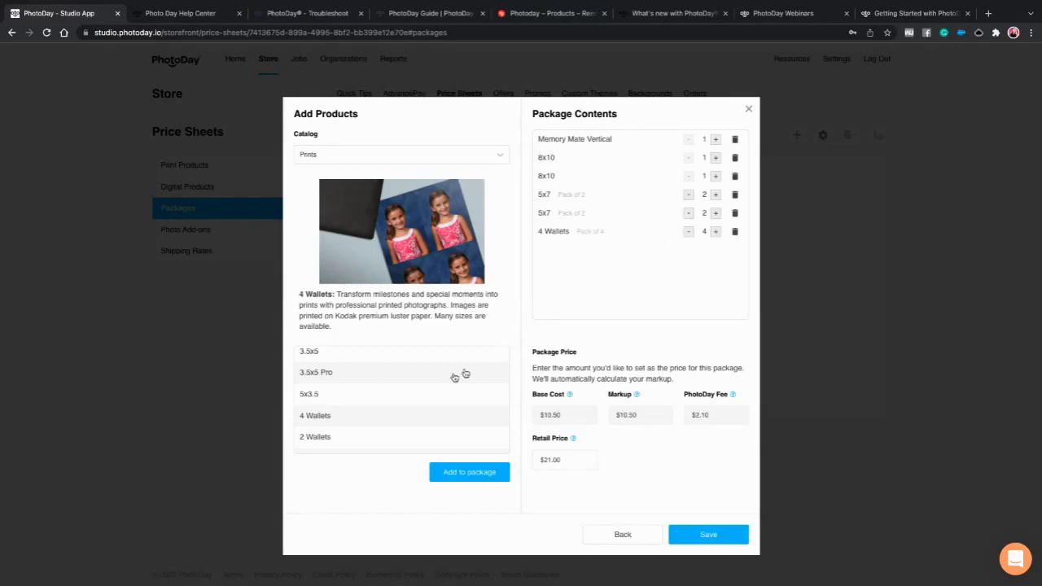
# - Switch the product catalog to Digital Downloads
pyautogui.scroll(1, 407, 386)
pyautogui.click(341, 160)
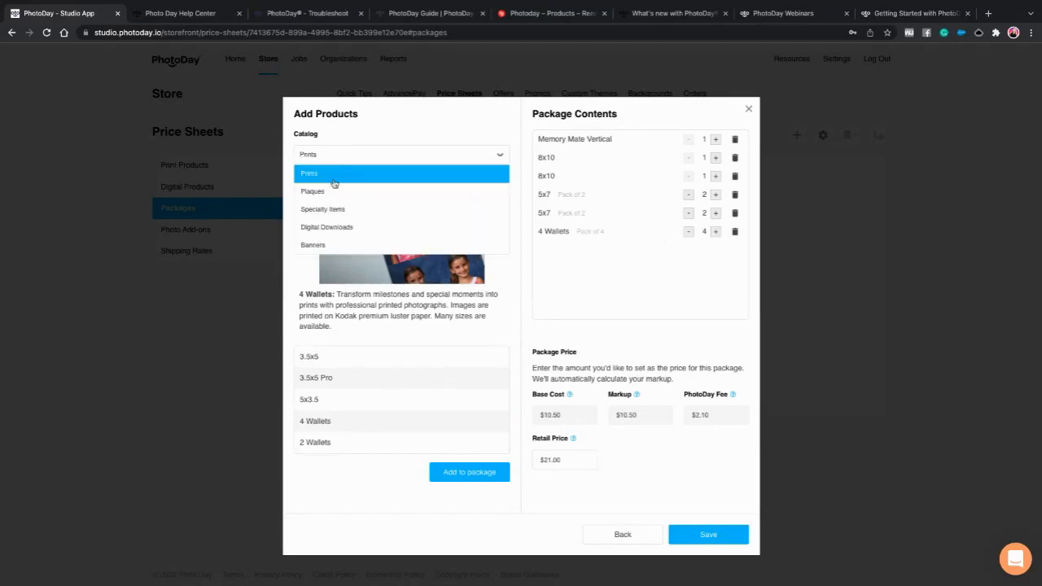
pyautogui.click(419, 228)
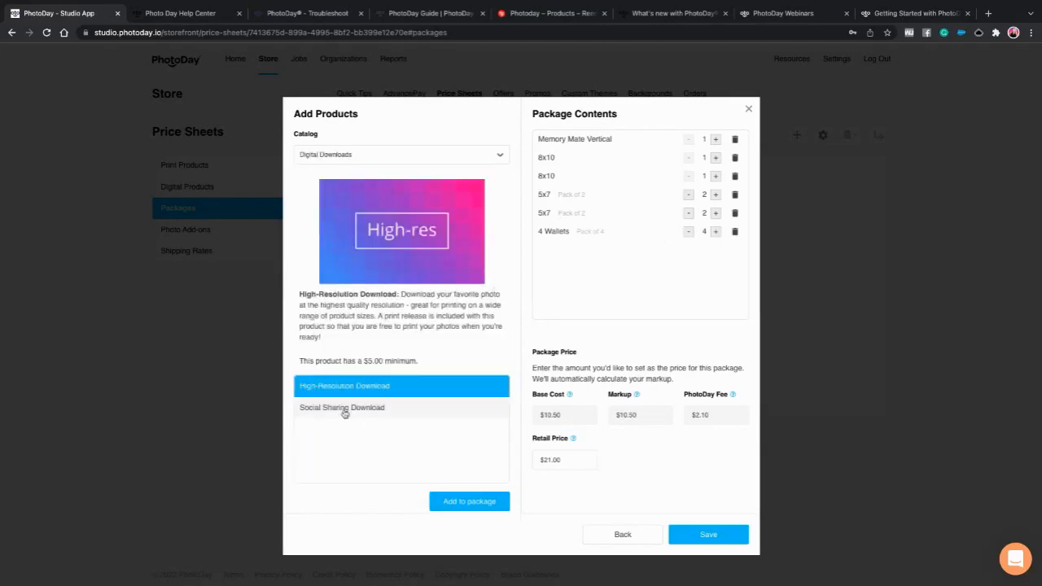
# - Add a Social Sharing Download, set the package retail price to $54.99, and save
pyautogui.click(349, 408)
pyautogui.click(486, 502)
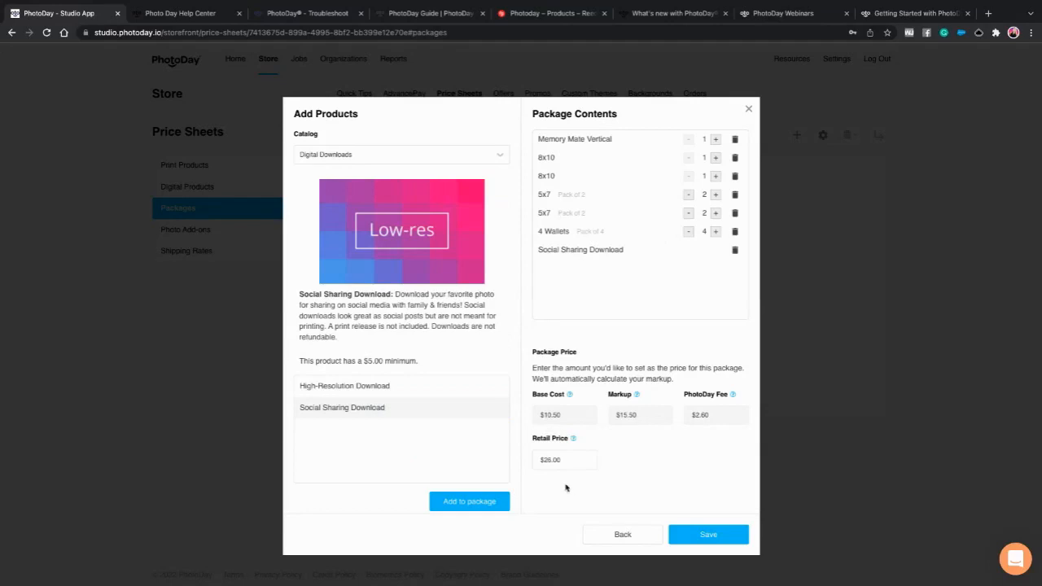
pyautogui.moveTo(568, 396)
pyautogui.moveTo(567, 461); pyautogui.dragTo(535, 463)
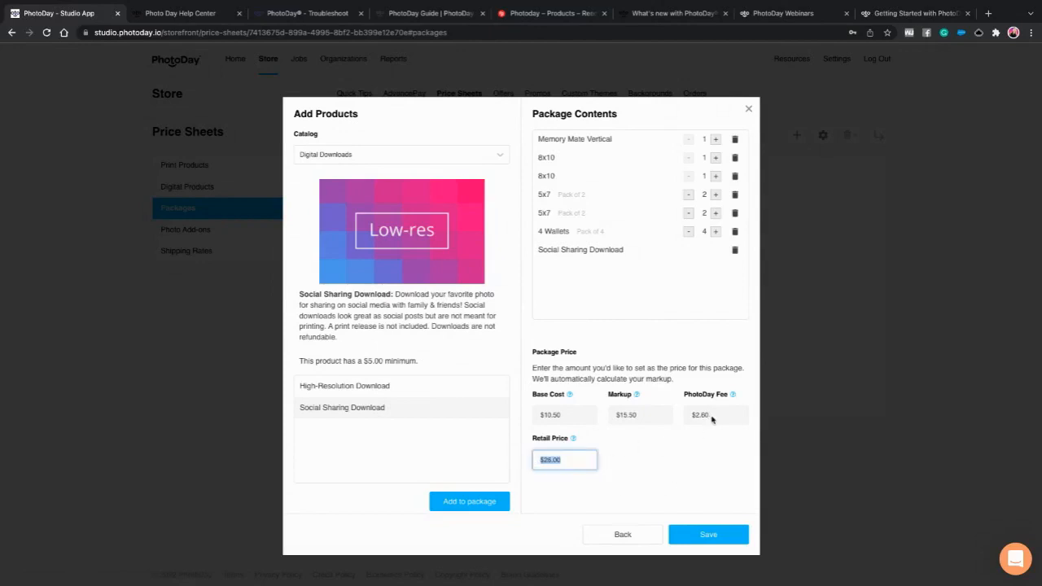
pyautogui.moveTo(723, 401)
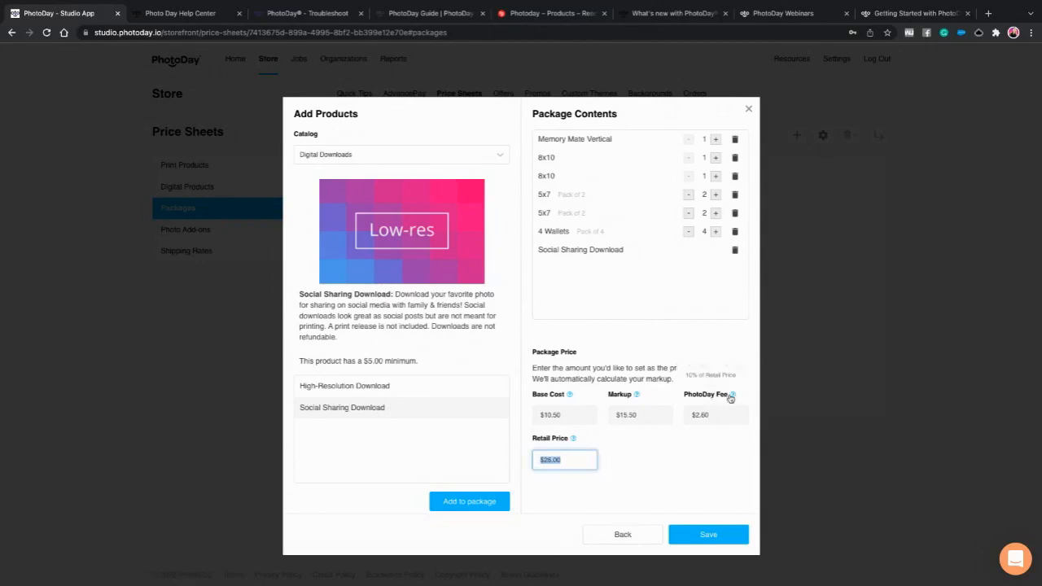
pyautogui.click(591, 460)
pyautogui.moveTo(580, 462); pyautogui.dragTo(527, 467)
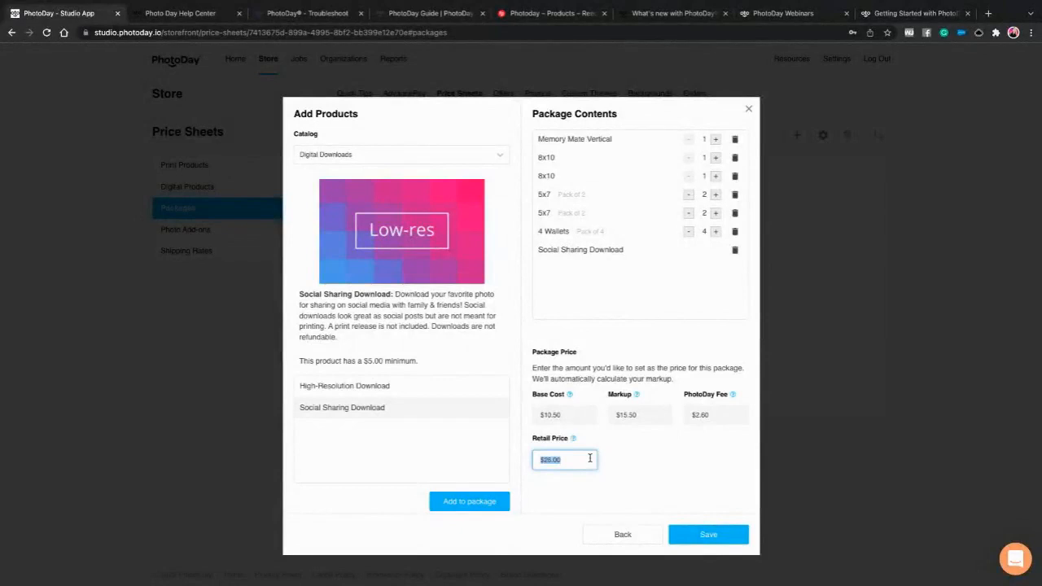
pyautogui.write('54.99')
pyautogui.click(629, 456)
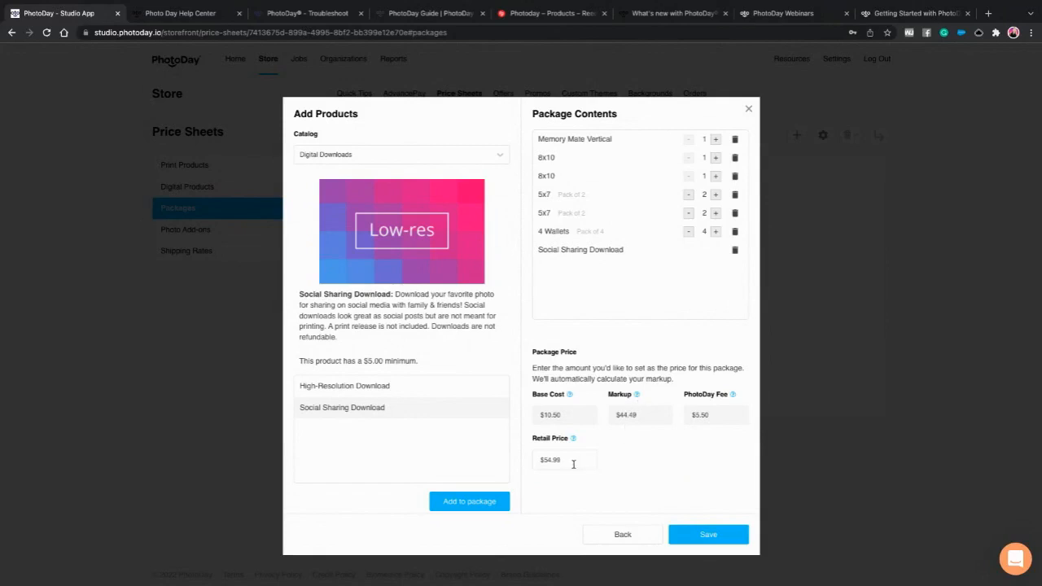
pyautogui.click(699, 538)
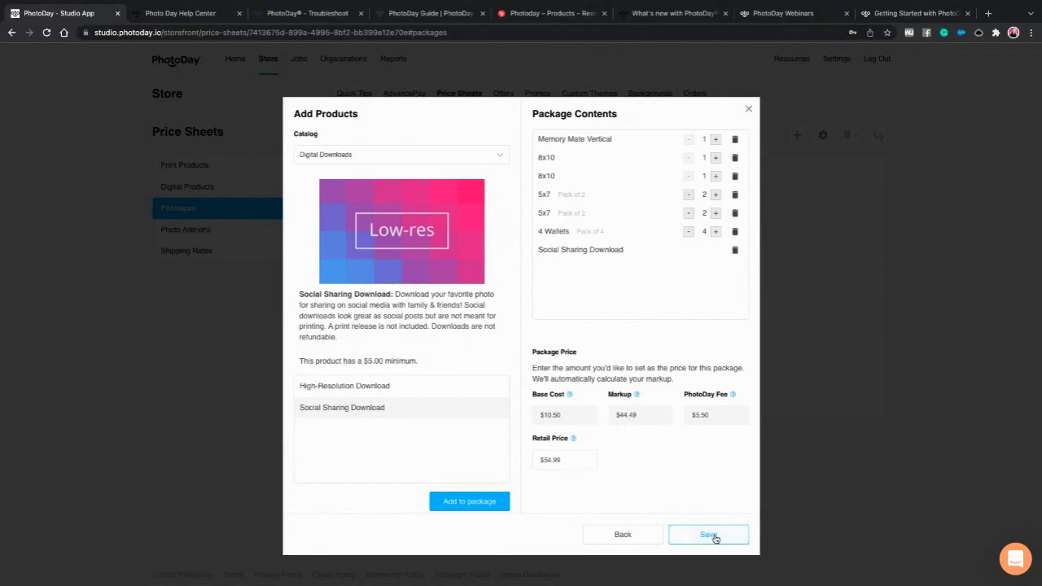
# - Save the Large Family Pack and start a new package named 'Digital Download + Print Pack'
pyautogui.click(704, 533)
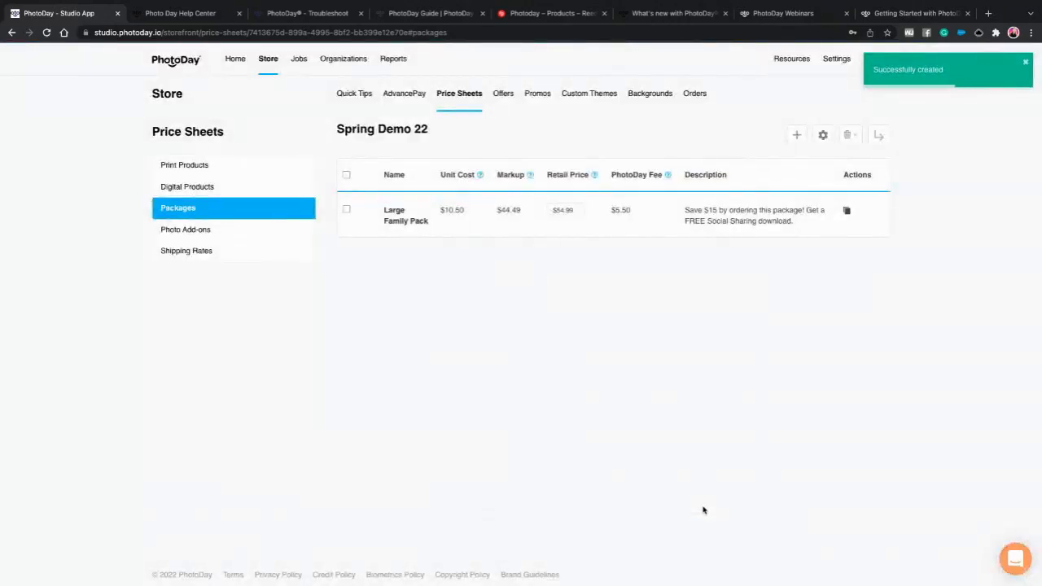
pyautogui.click(796, 135)
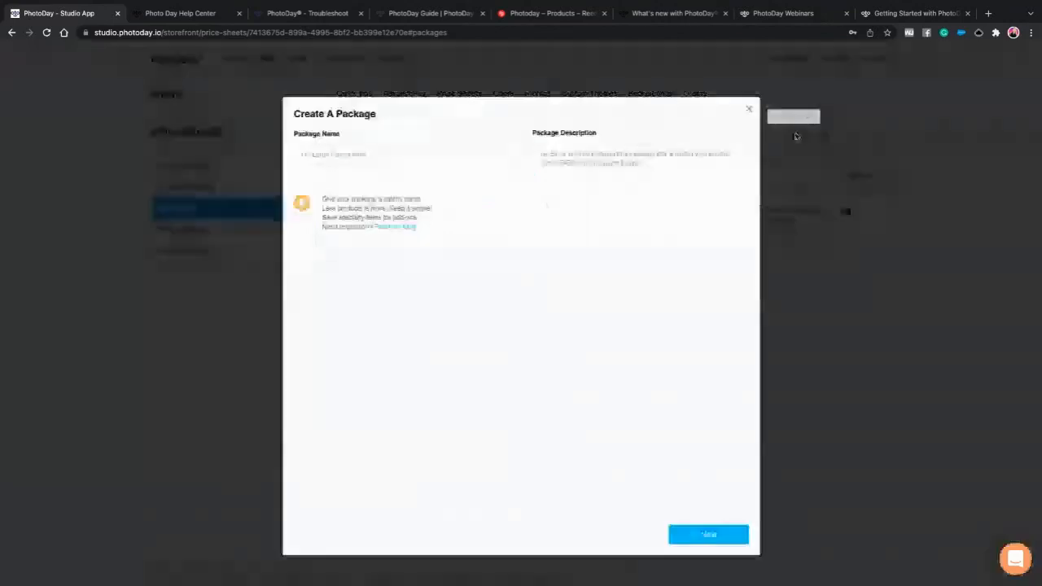
pyautogui.click(328, 155)
pyautogui.write('H')
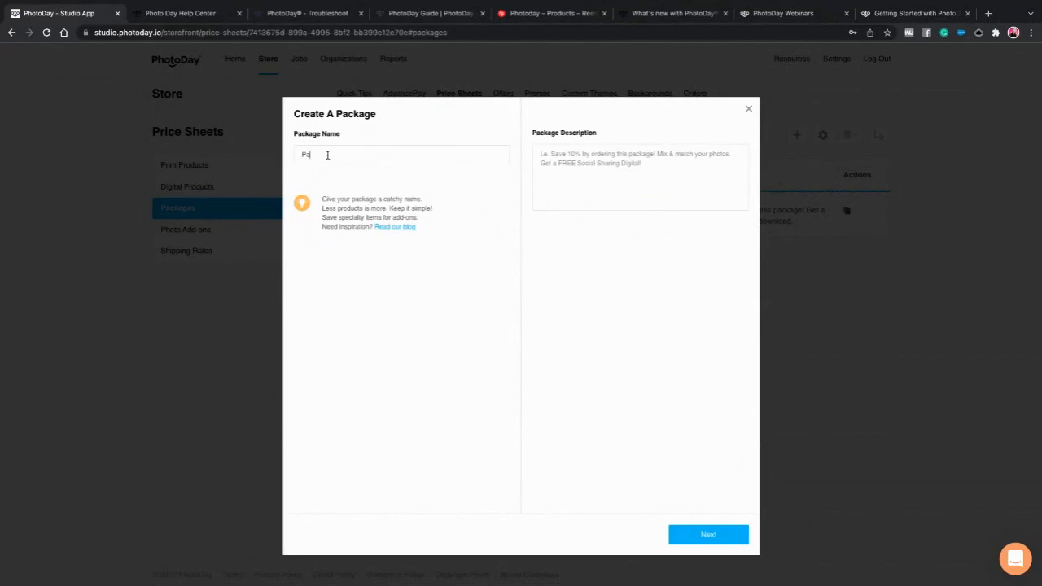
pyautogui.press('BackSpace')
pyautogui.write('Digital Download + print pack')
pyautogui.click(362, 155)
pyautogui.press('BackSpace')
pyautogui.write('Pack')
# - Add the description 'Buy 4 downloads and get 4 5x7's free!' and prefix the name with '4'
pyautogui.click(586, 159)
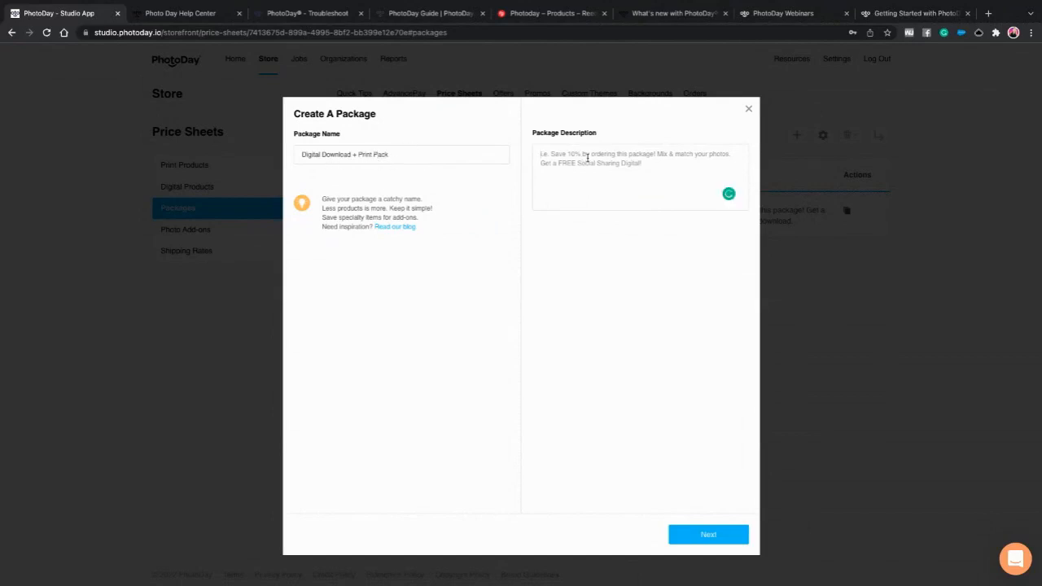
pyautogui.write('Buy 4')
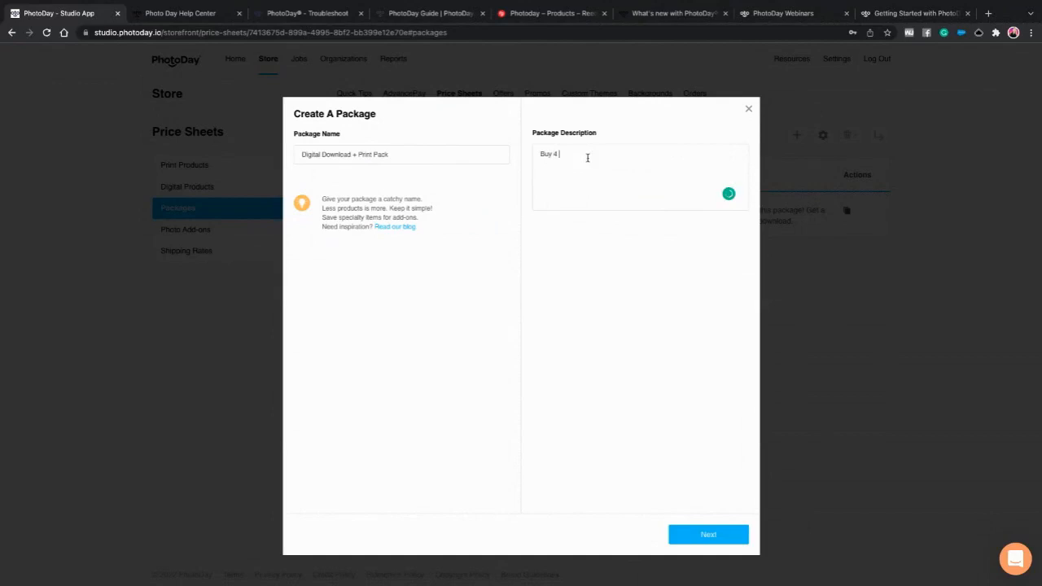
pyautogui.write(' downloads nad ')
pyautogui.write(' and get')
pyautogui.write(" 4 5x7's free!")
pyautogui.click(301, 157)
pyautogui.write('4')
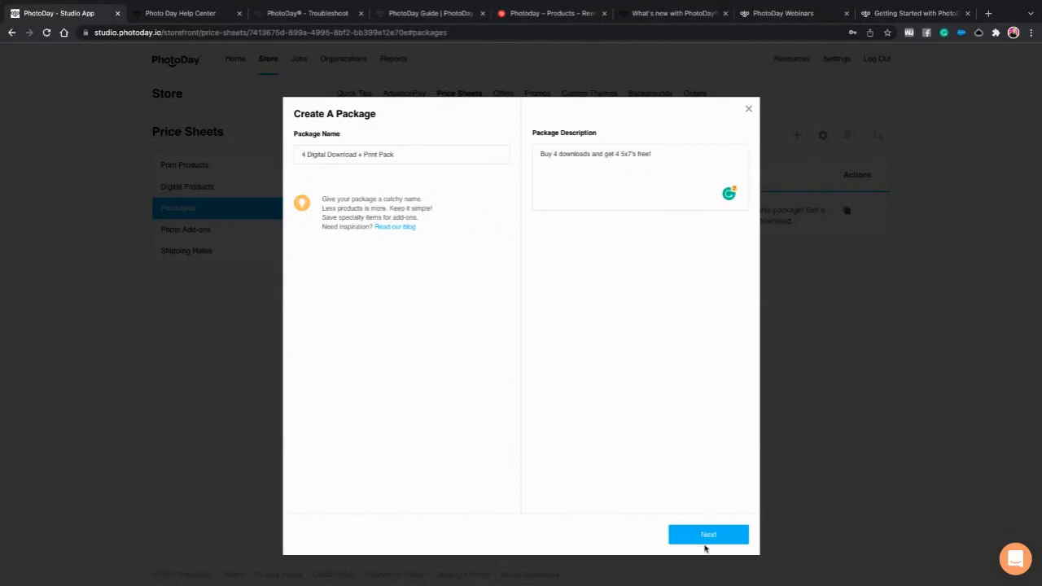
pyautogui.click(705, 540)
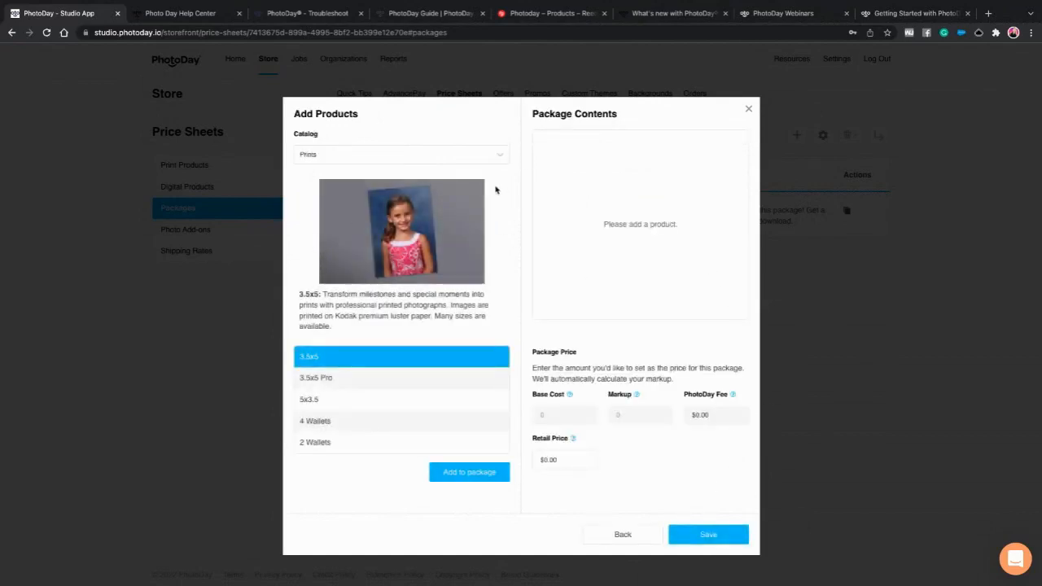
# - Add four High-Resolution Downloads from the Digital Downloads catalog to the package
pyautogui.click(393, 161)
pyautogui.click(330, 229)
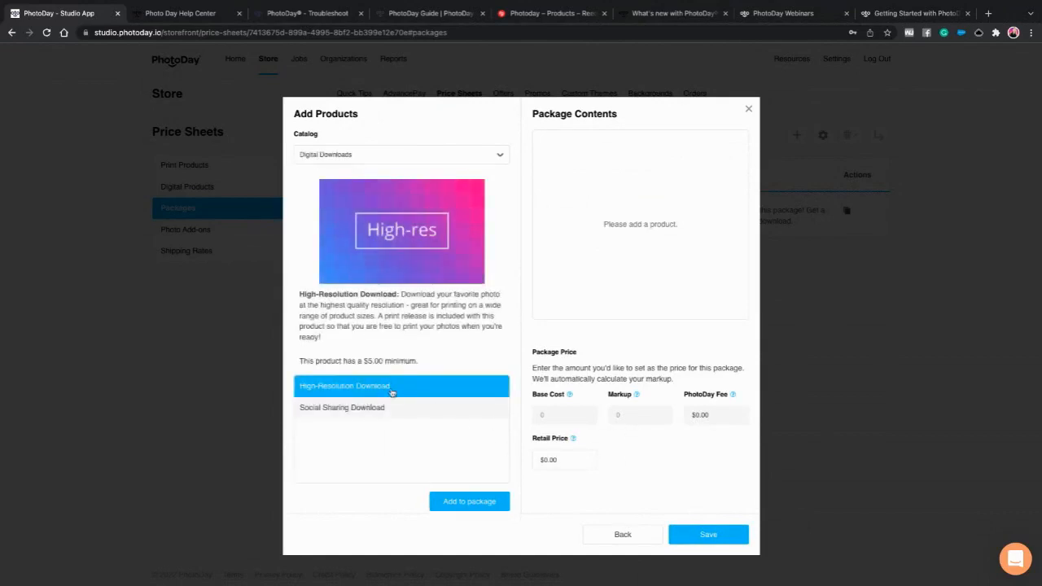
pyautogui.click(463, 499)
pyautogui.click(468, 500)
pyautogui.click(386, 386)
pyautogui.click(468, 501)
pyautogui.click(370, 388)
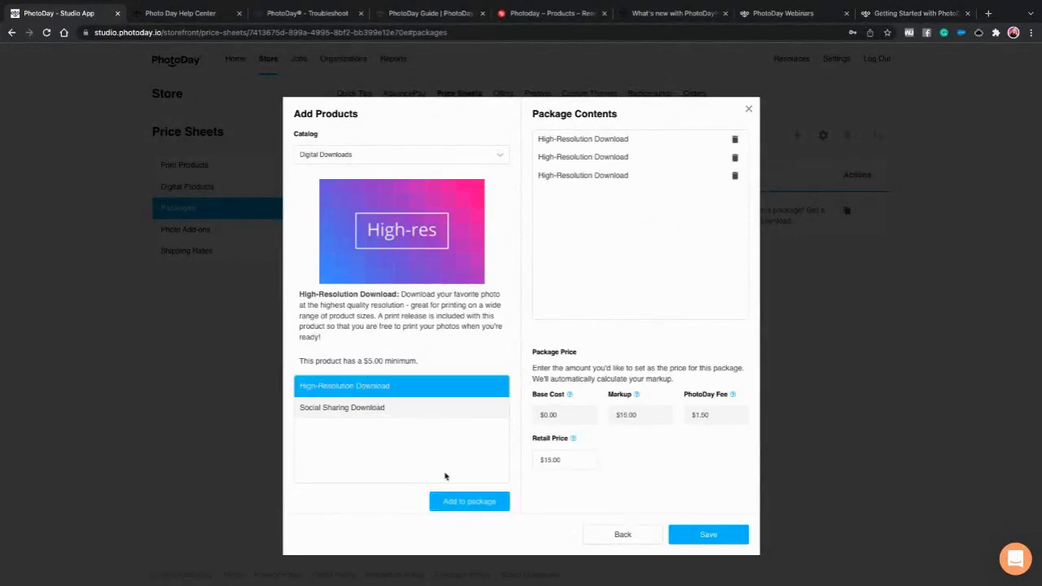
pyautogui.click(465, 499)
# - Add four 5x7 prints from the Prints catalog to the package
pyautogui.click(323, 155)
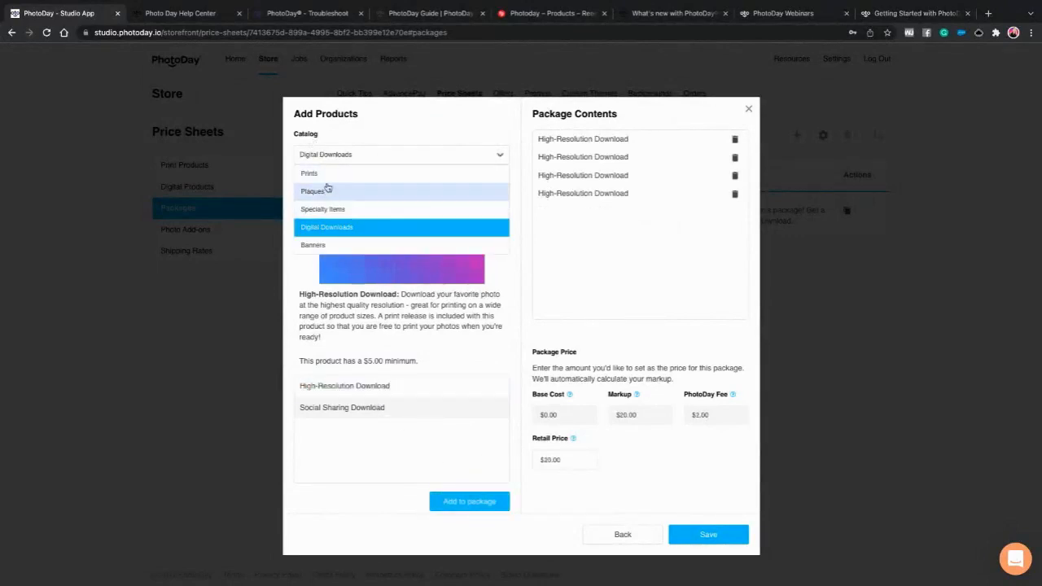
pyautogui.click(330, 174)
pyautogui.scroll(-3, 444, 362)
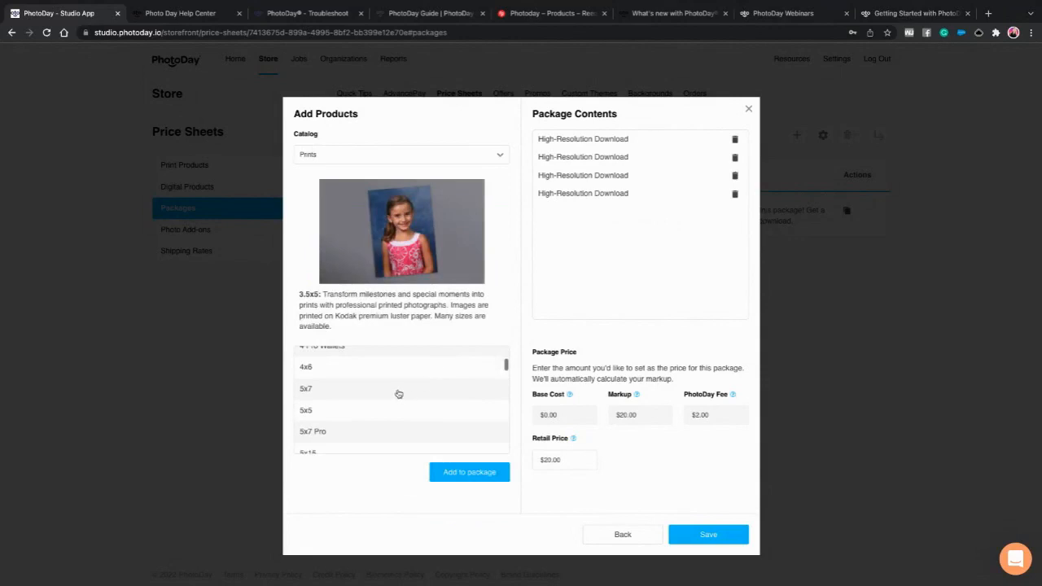
pyautogui.click(398, 390)
pyautogui.click(488, 471)
pyautogui.click(458, 462)
pyautogui.click(363, 379)
pyautogui.click(440, 460)
pyautogui.click(359, 381)
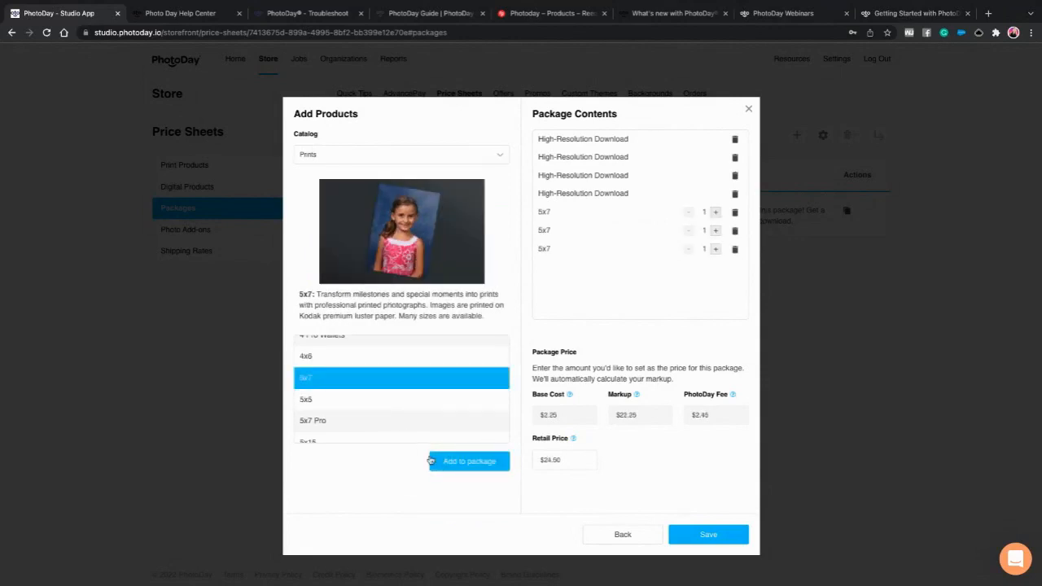
pyautogui.click(455, 463)
# - Set the package retail price to $129.99 and save it despite the price-check warning
pyautogui.click(575, 459)
pyautogui.moveTo(576, 459); pyautogui.dragTo(522, 466)
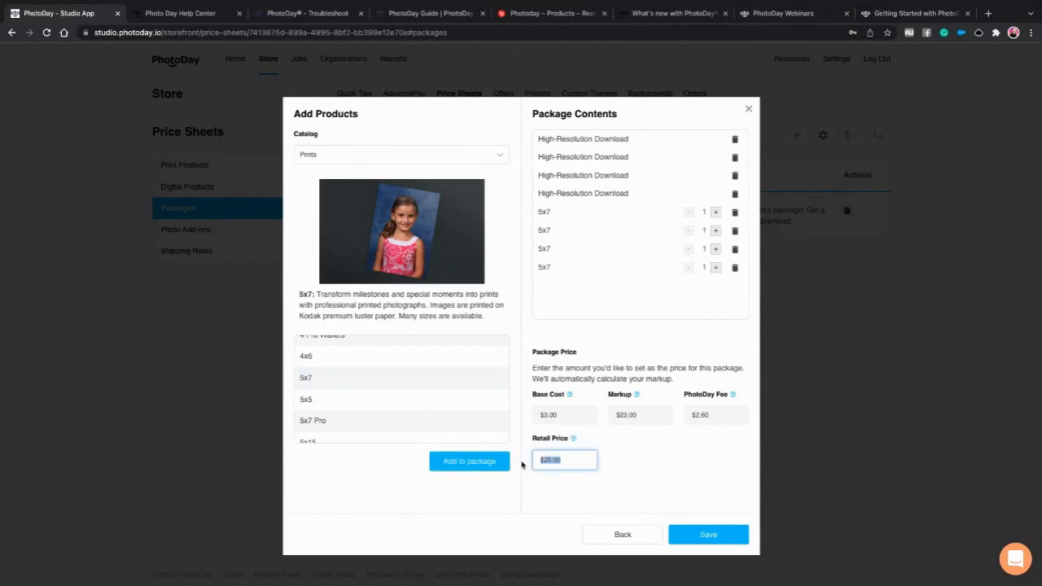
pyautogui.write('129.99')
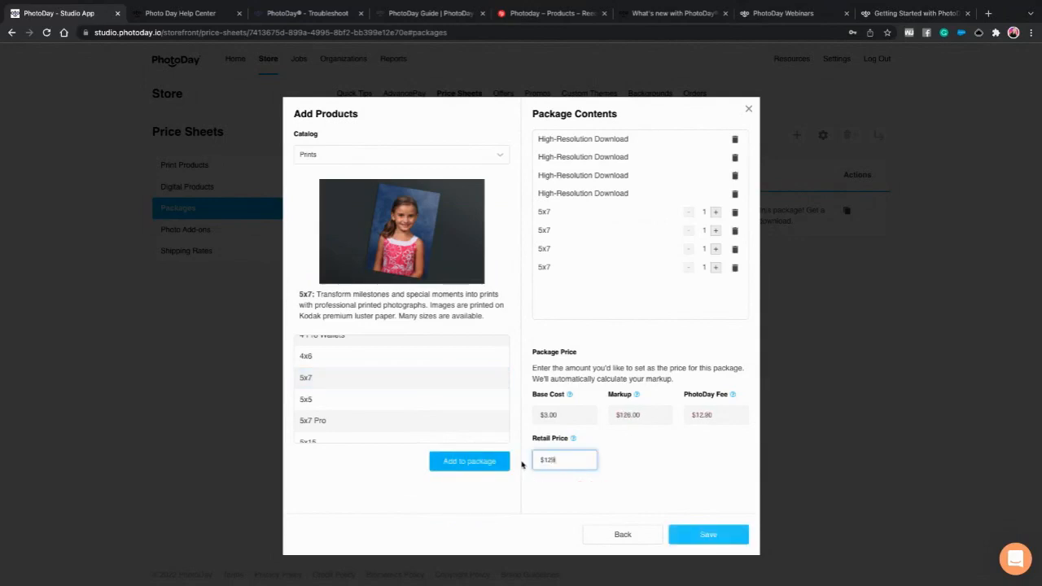
pyautogui.click(607, 460)
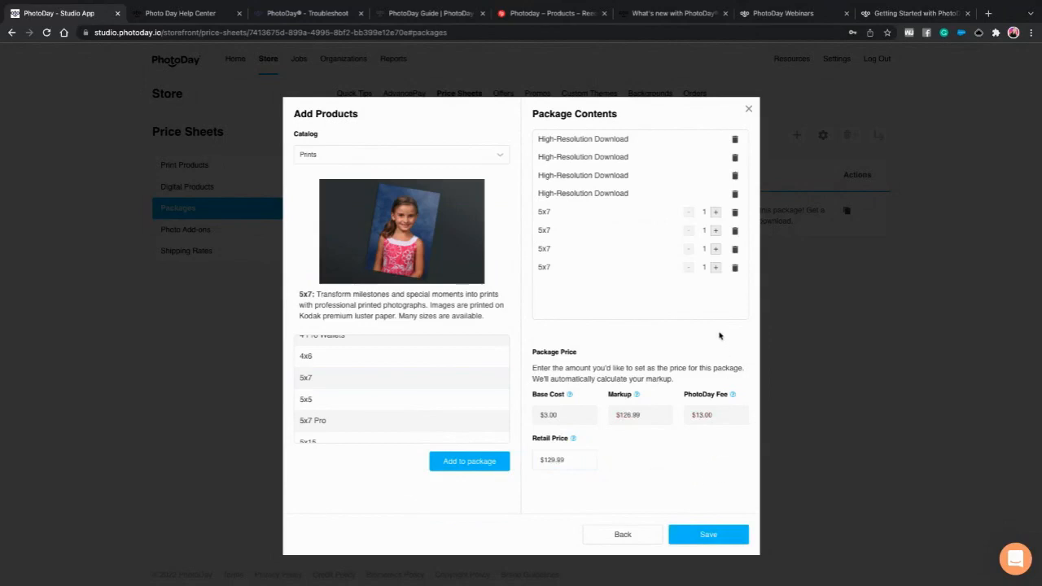
pyautogui.click(708, 538)
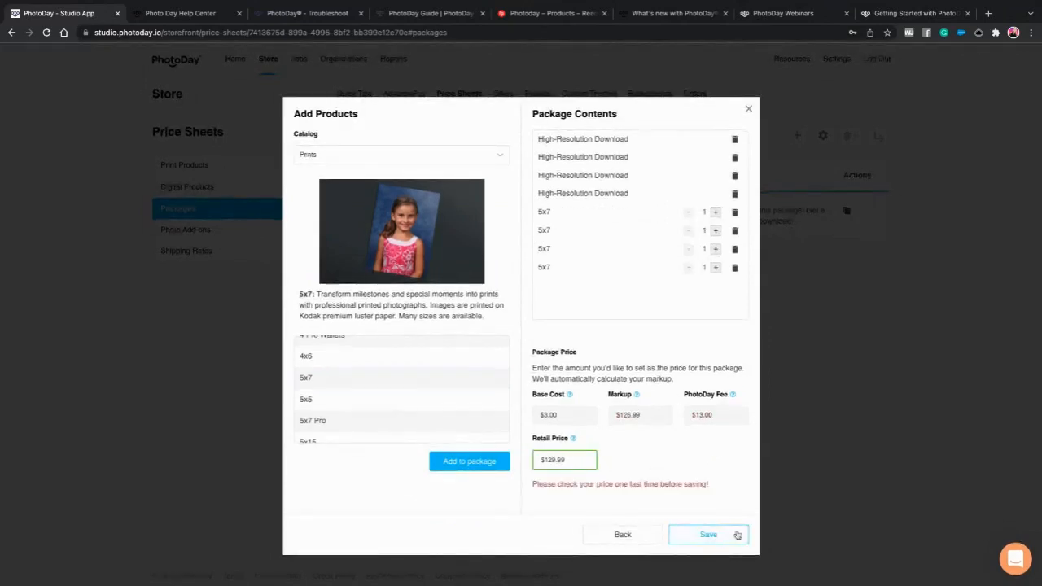
pyautogui.click(717, 541)
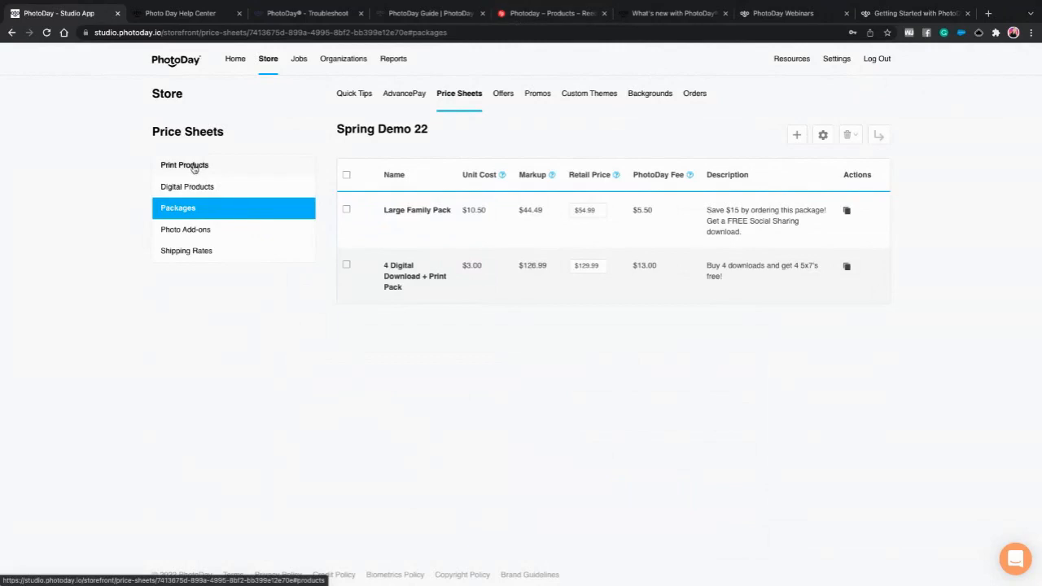
# - Open Spring Demo 22's Print Products section and start adding print products
pyautogui.click(193, 167)
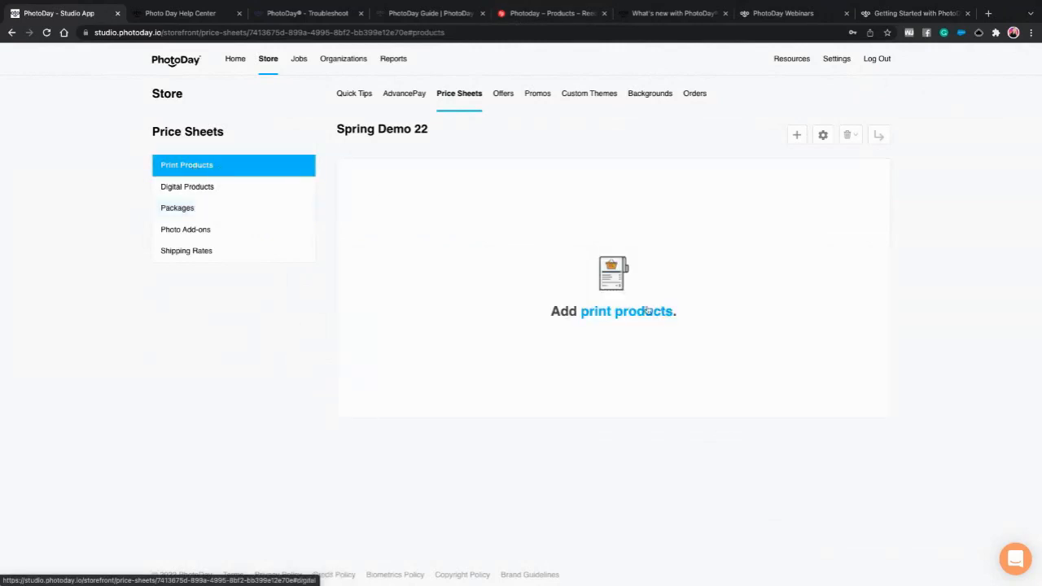
pyautogui.click(637, 310)
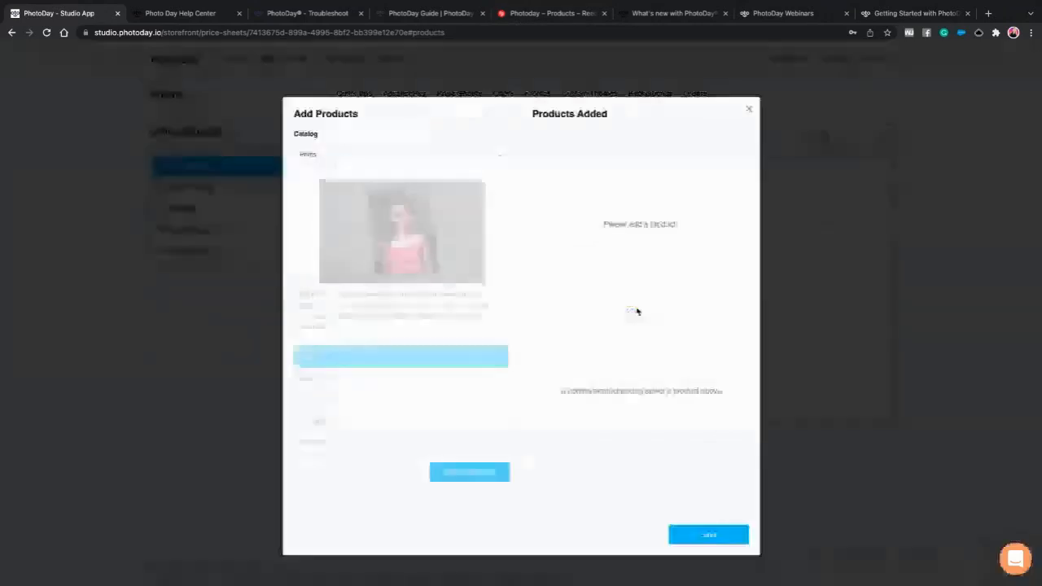
# - Add the 3.5x5 print as a pack of 4 and 4 Wallets with quantity 2
pyautogui.click(472, 472)
pyautogui.click(715, 141)
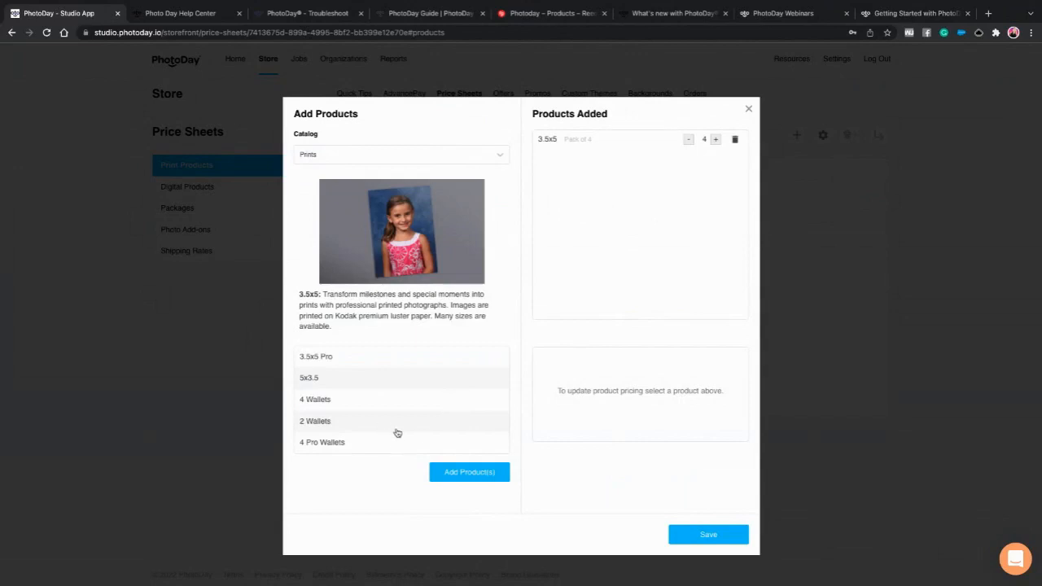
pyautogui.scroll(-1, 366, 399)
pyautogui.click(360, 365)
pyautogui.click(472, 472)
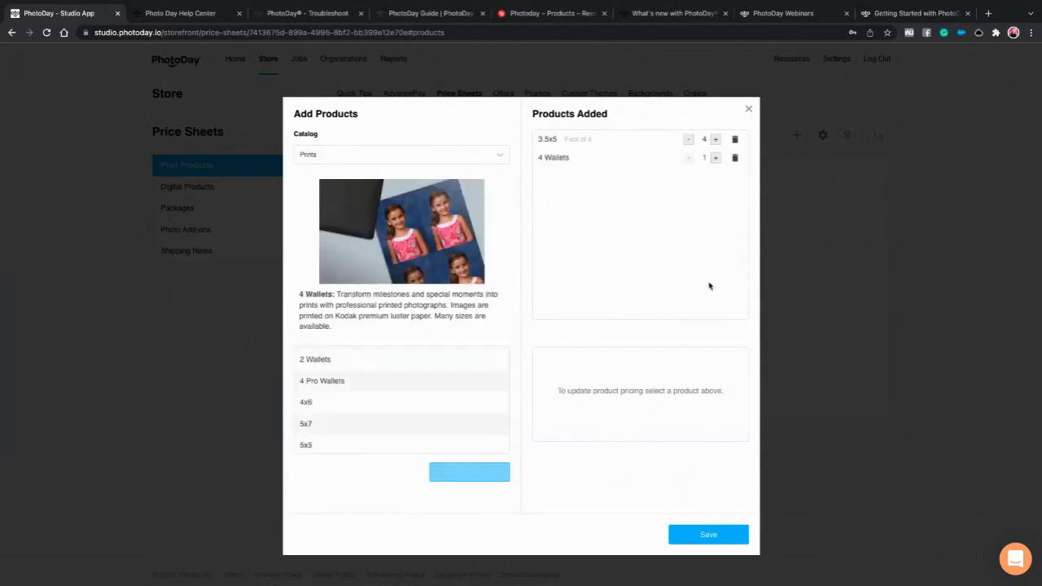
pyautogui.click(715, 157)
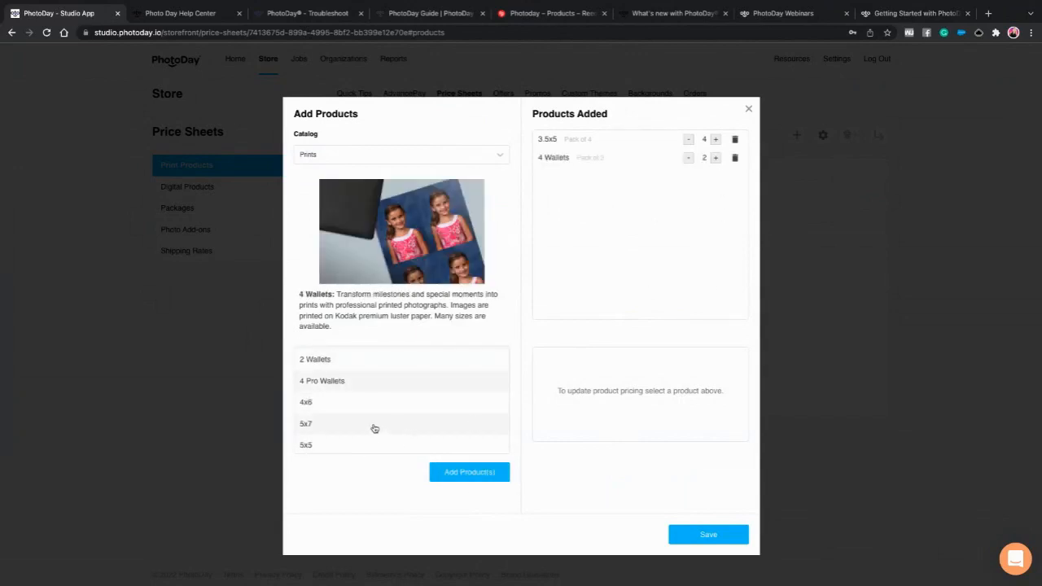
# - Add the 5x7 print with quantity 2 and the 8x10 print
pyautogui.click(372, 425)
pyautogui.click(472, 462)
pyautogui.click(716, 177)
pyautogui.scroll(-5, 343, 415)
pyautogui.scroll(-2, 347, 417)
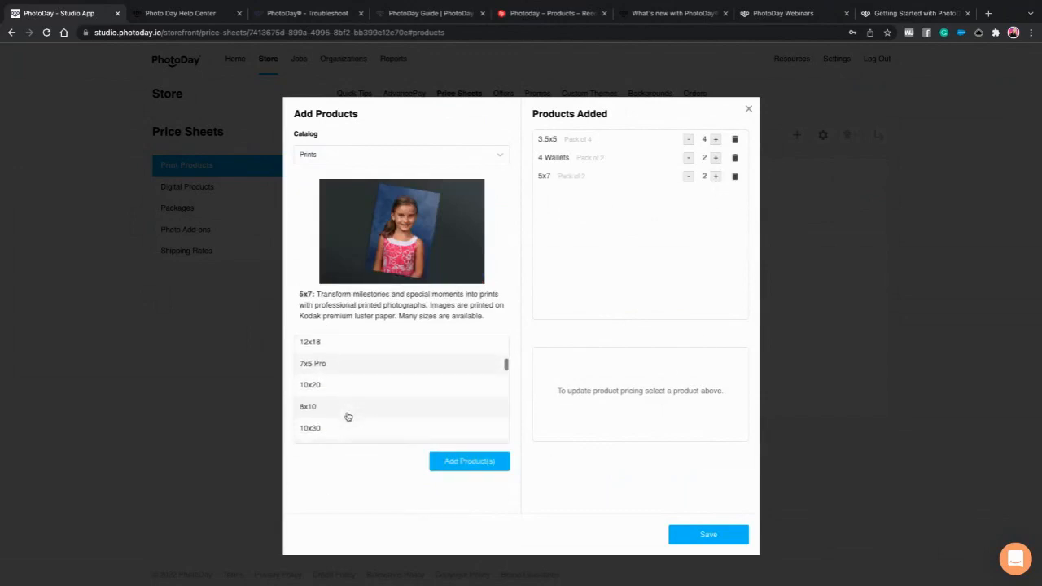
pyautogui.click(348, 390)
pyautogui.click(458, 463)
# - Add Magazine Cover, Memory Mate Horizontal and Memory Mate Vertical to the products
pyautogui.scroll(-5, 402, 423)
pyautogui.scroll(-5, 403, 423)
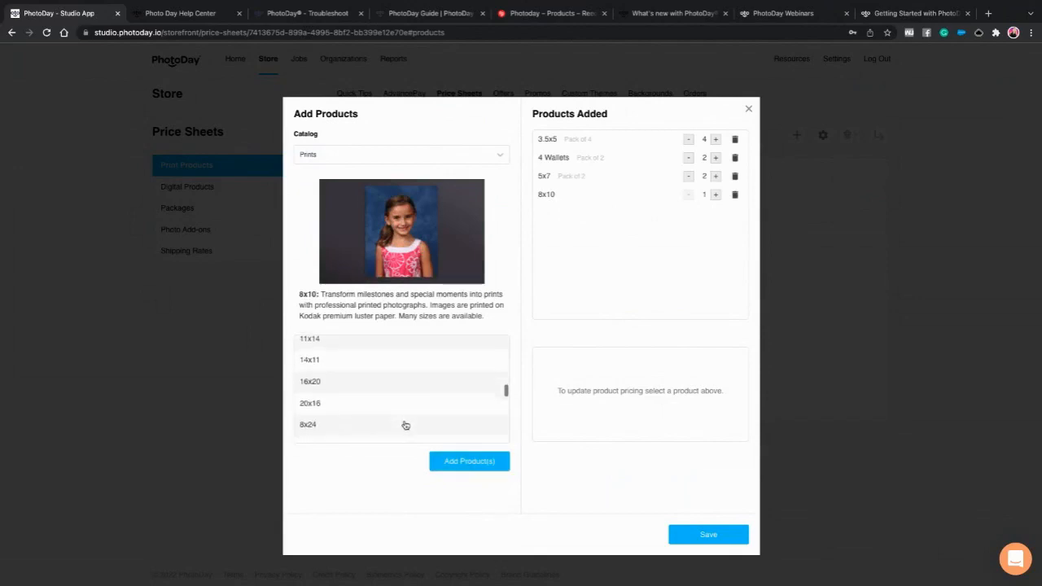
pyautogui.click(363, 365)
pyautogui.click(465, 456)
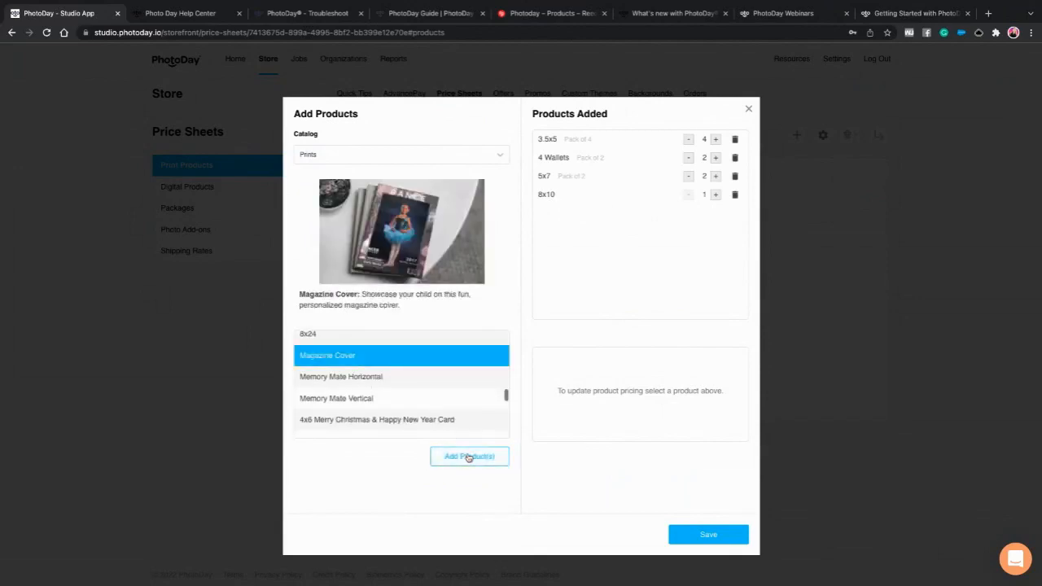
pyautogui.click(385, 360)
pyautogui.click(472, 464)
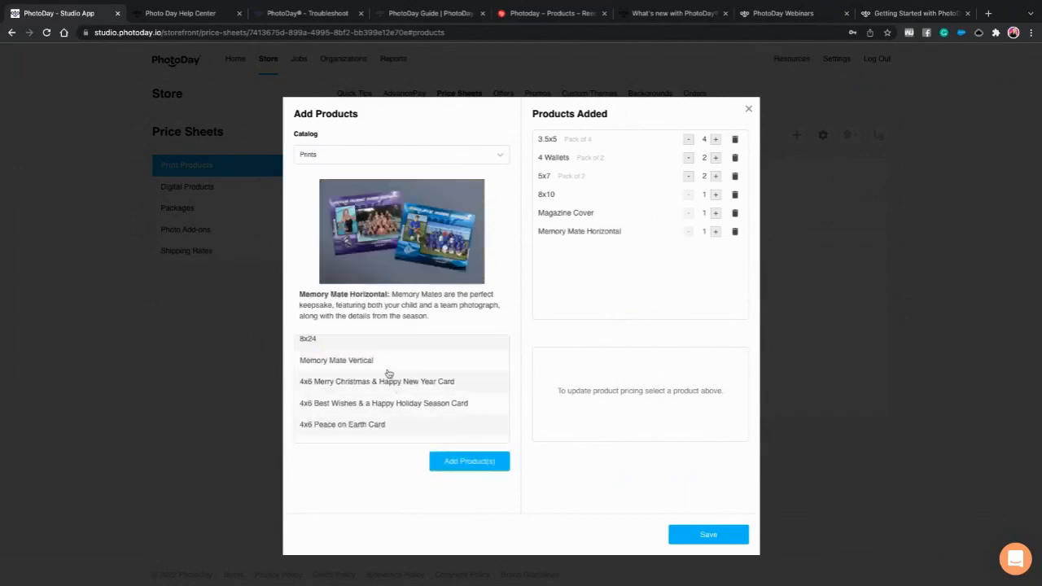
pyautogui.click(389, 363)
pyautogui.click(470, 461)
pyautogui.scroll(-6, 430, 423)
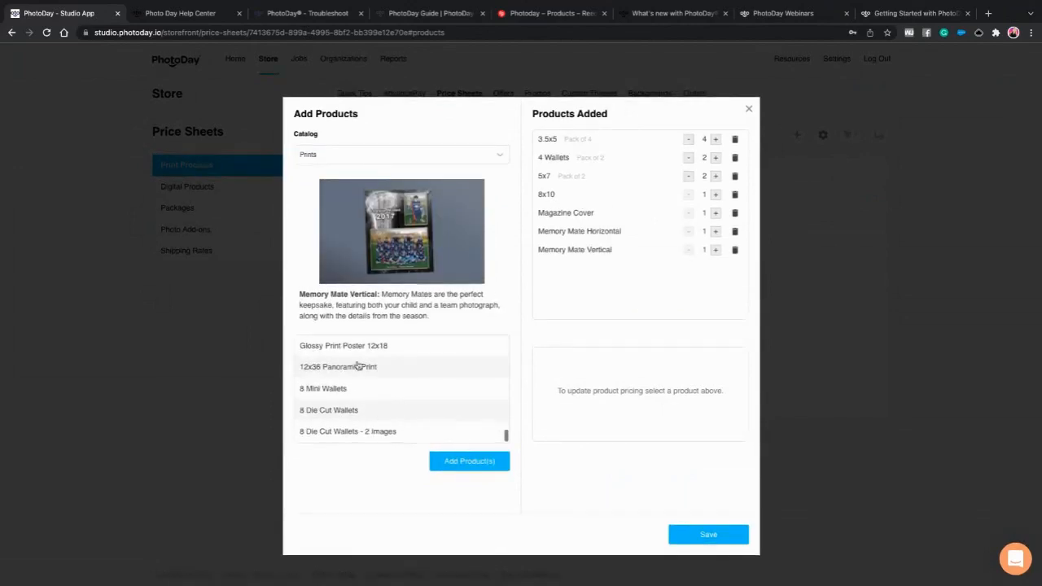
# - From the Plaques catalog, add Pro Player Plaque 9x12, Plaque 9x12 and Plaque 6x8
pyautogui.click(374, 163)
pyautogui.click(410, 207)
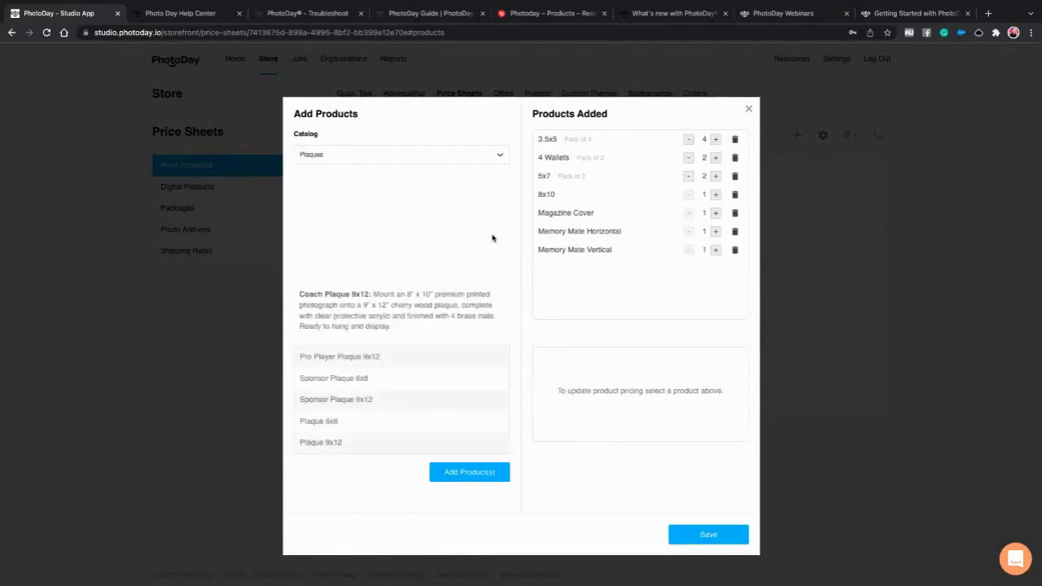
pyautogui.click(380, 363)
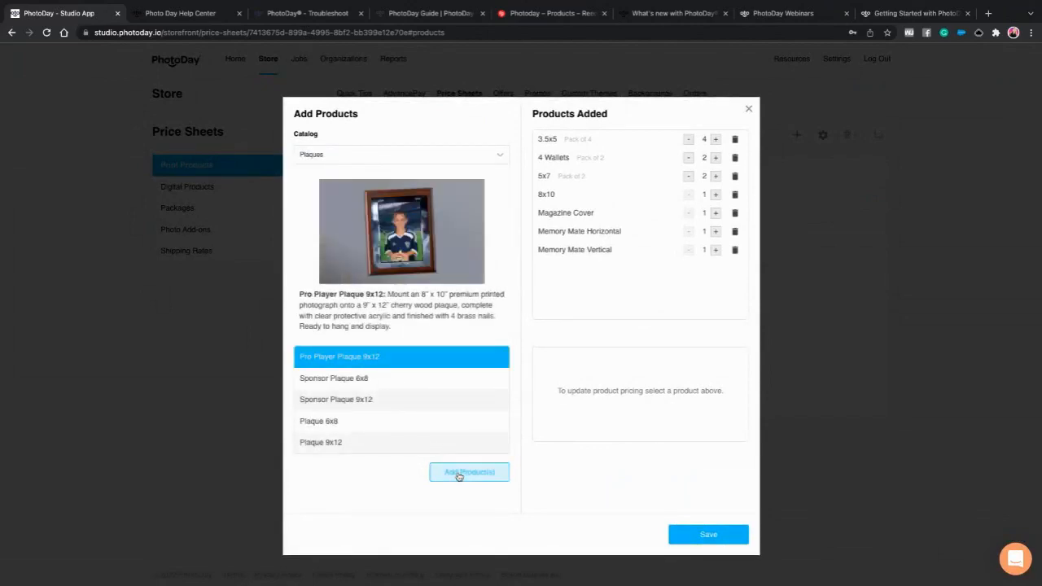
pyautogui.click(461, 472)
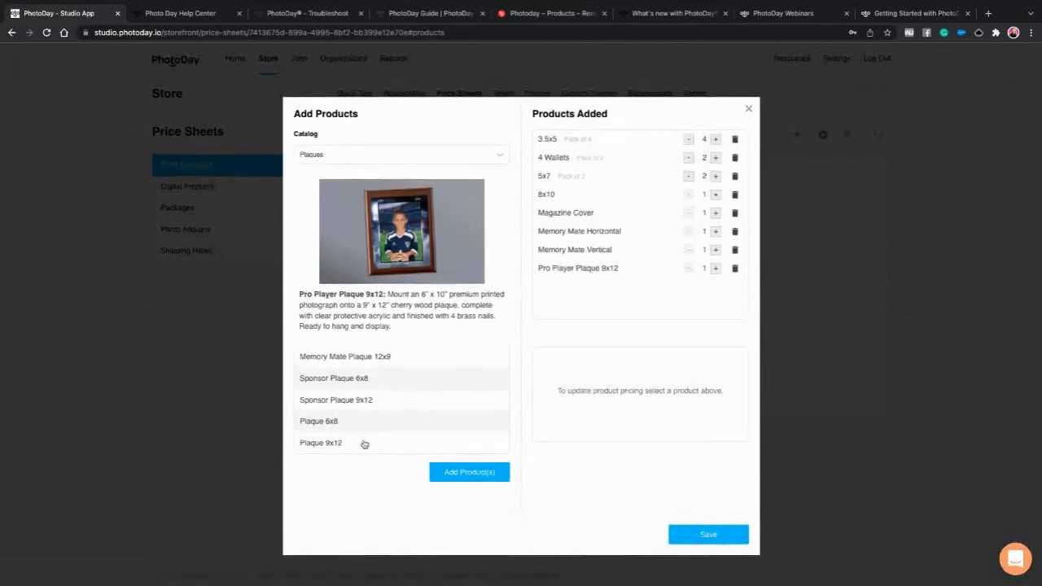
pyautogui.click(362, 441)
pyautogui.click(461, 476)
pyautogui.click(362, 437)
pyautogui.click(464, 473)
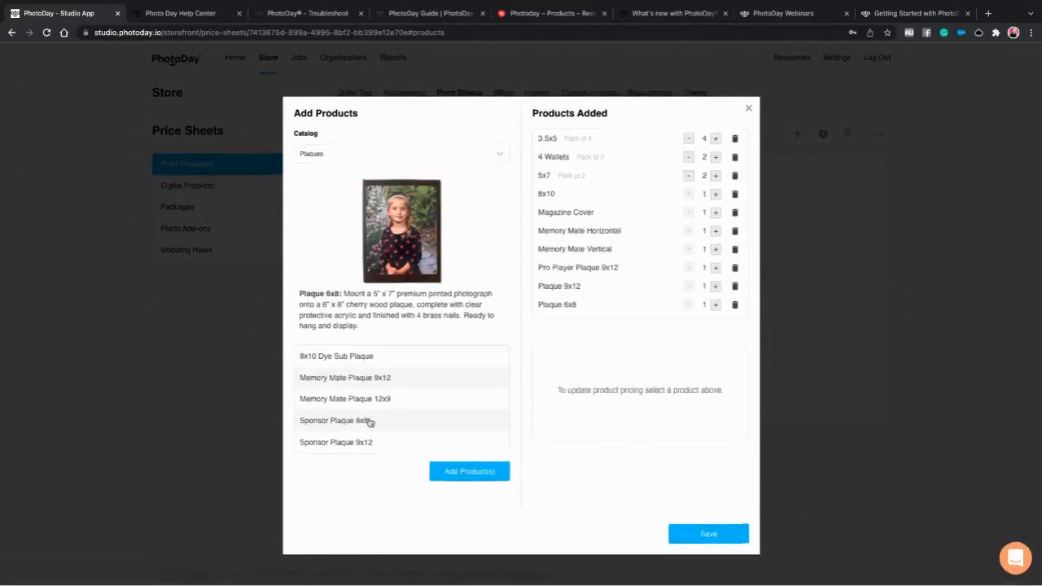
# - Add 8x10 Dye Sub Plaque and Memory Mate Plaques 9x12 and 12x9
pyautogui.click(346, 358)
pyautogui.click(466, 467)
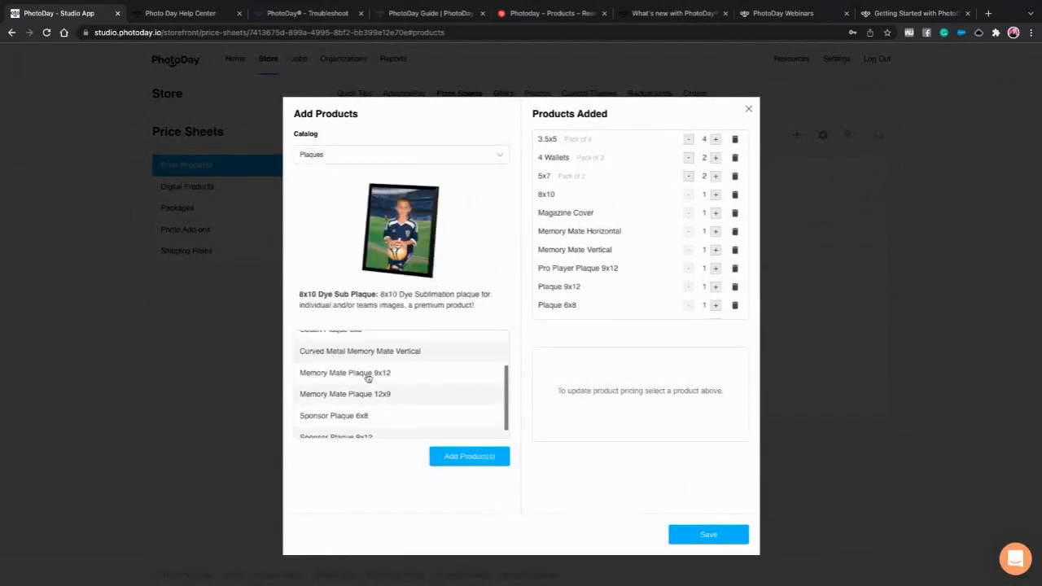
pyautogui.click(369, 376)
pyautogui.click(469, 472)
pyautogui.click(388, 398)
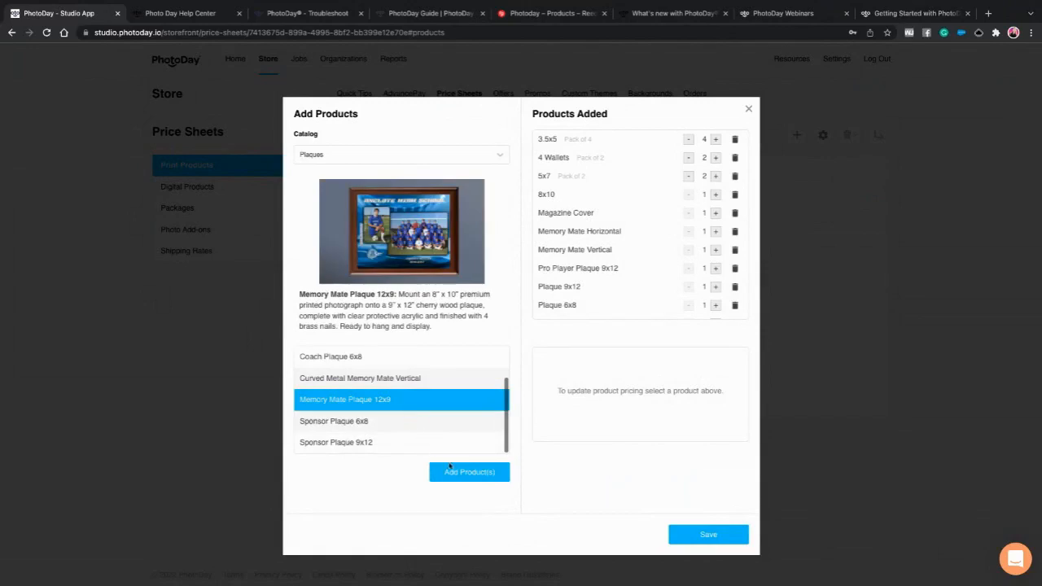
pyautogui.click(469, 471)
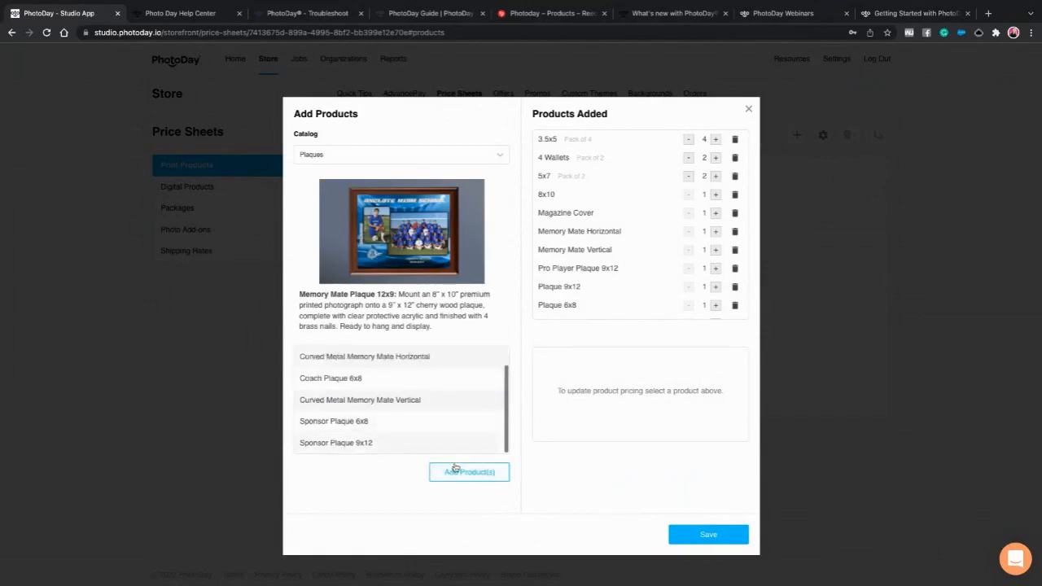
pyautogui.click(342, 157)
# - From Specialty Items, add 3.5x5 Magnet and Button 3" as packs of 2
pyautogui.click(334, 208)
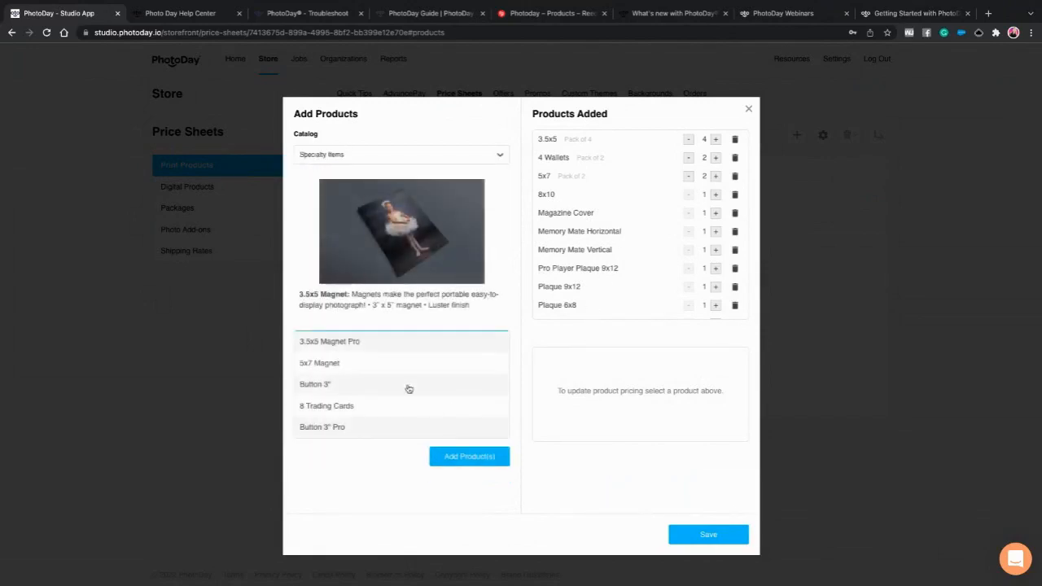
pyautogui.scroll(1, 358, 367)
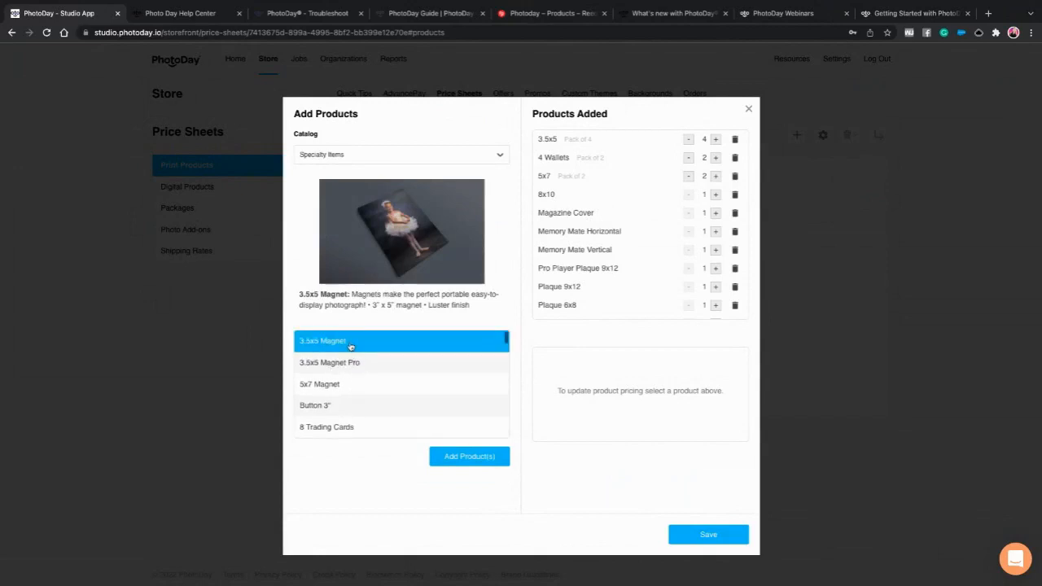
pyautogui.click(360, 343)
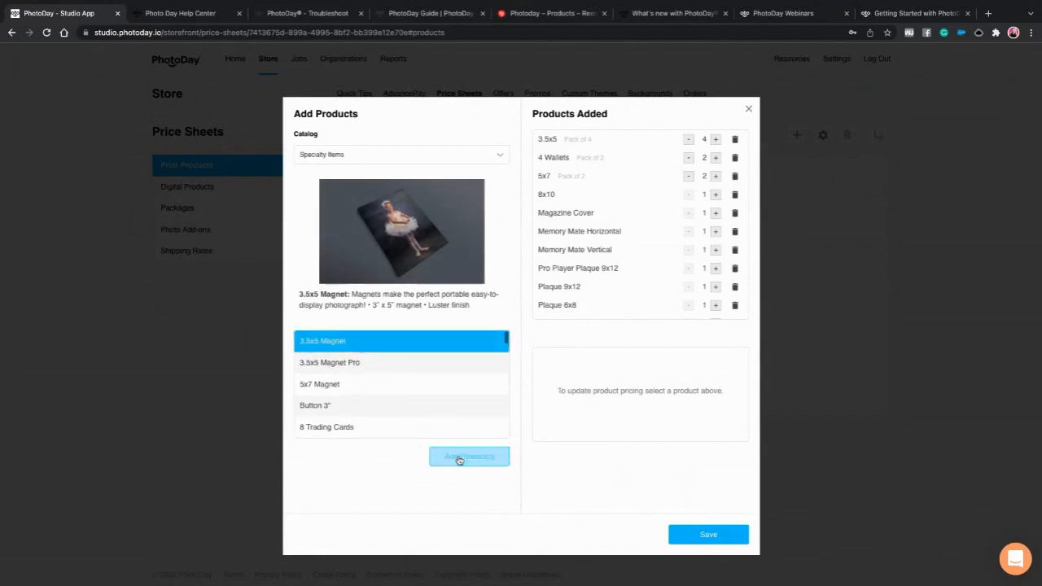
pyautogui.click(458, 458)
pyautogui.scroll(-2, 643, 311)
pyautogui.click(715, 310)
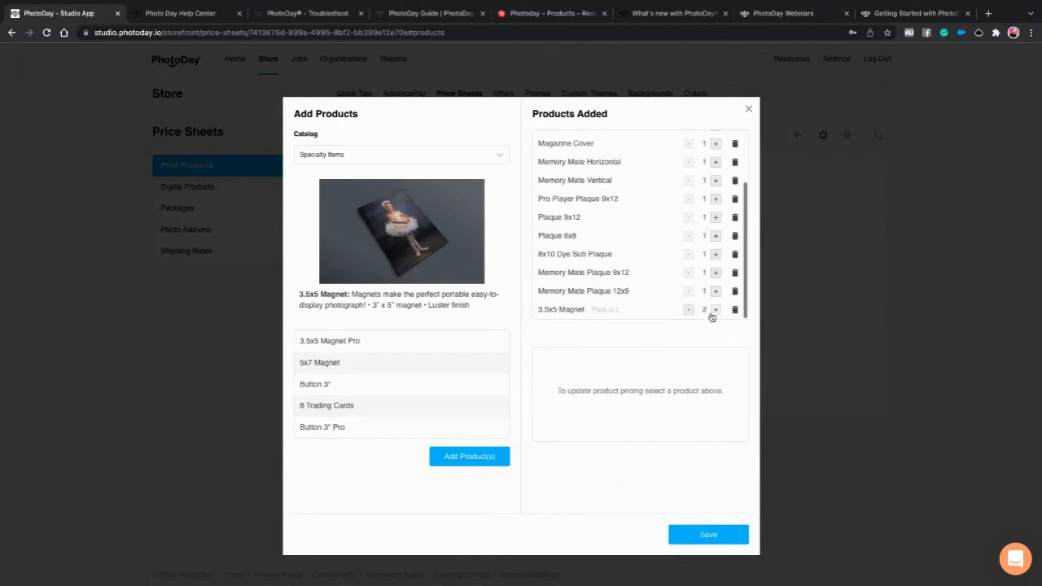
pyautogui.scroll(-1, 360, 378)
pyautogui.click(379, 361)
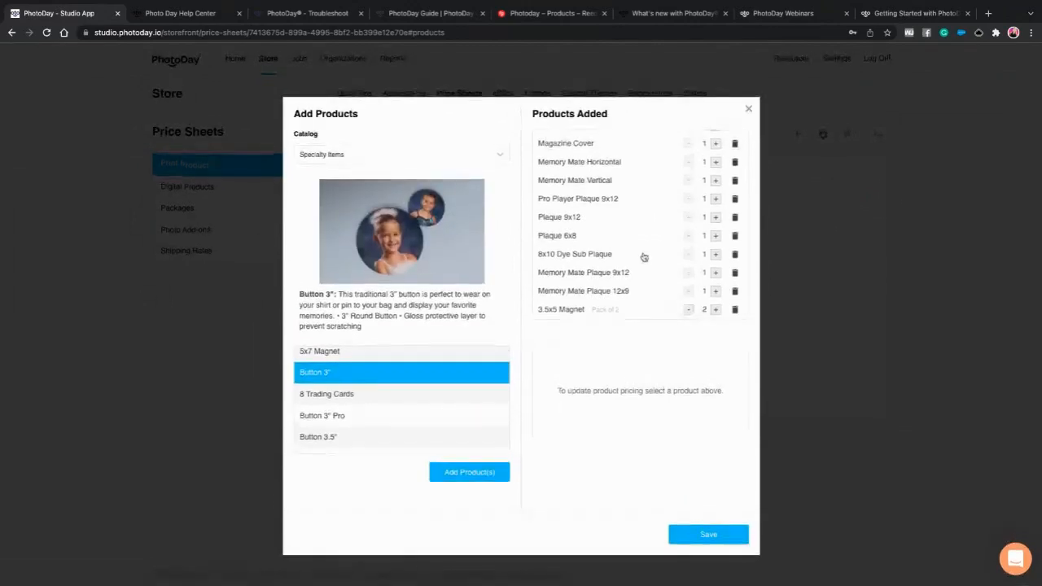
pyautogui.click(458, 472)
pyautogui.scroll(-1, 639, 293)
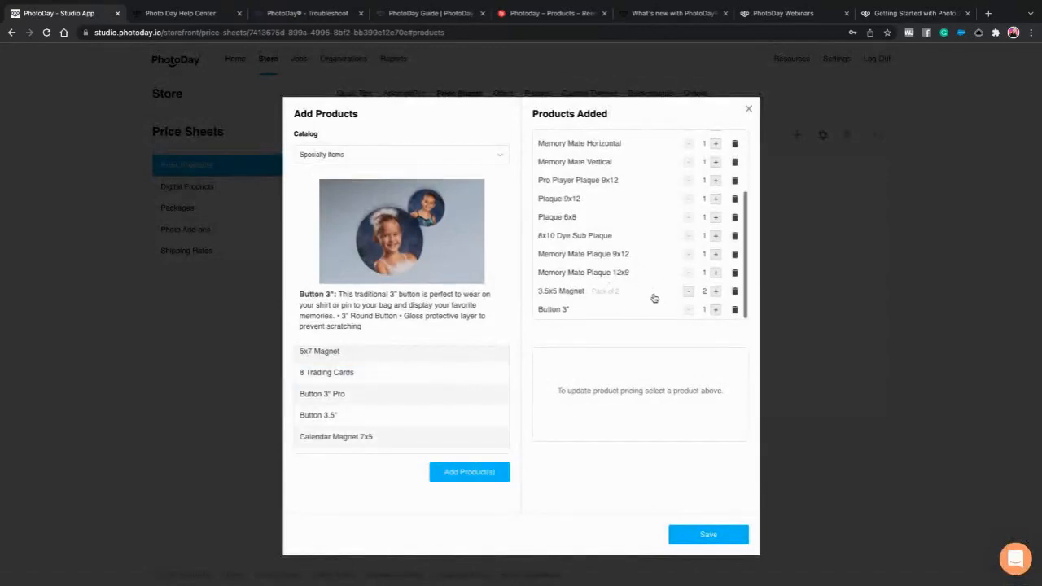
pyautogui.click(715, 310)
# - Add Coffee Mug 11 oz, Coffee Mug 15 oz, Coasters and Dog Tag
pyautogui.scroll(-2, 453, 398)
pyautogui.scroll(1, 397, 394)
pyautogui.scroll(2, 398, 394)
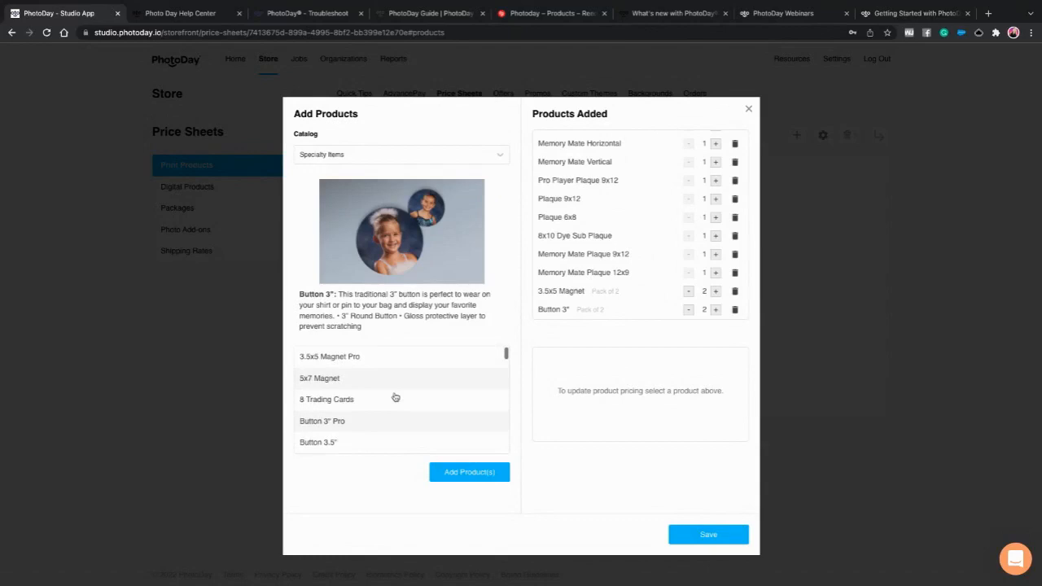
pyautogui.scroll(-5, 396, 402)
pyautogui.click(379, 388)
pyautogui.click(372, 409)
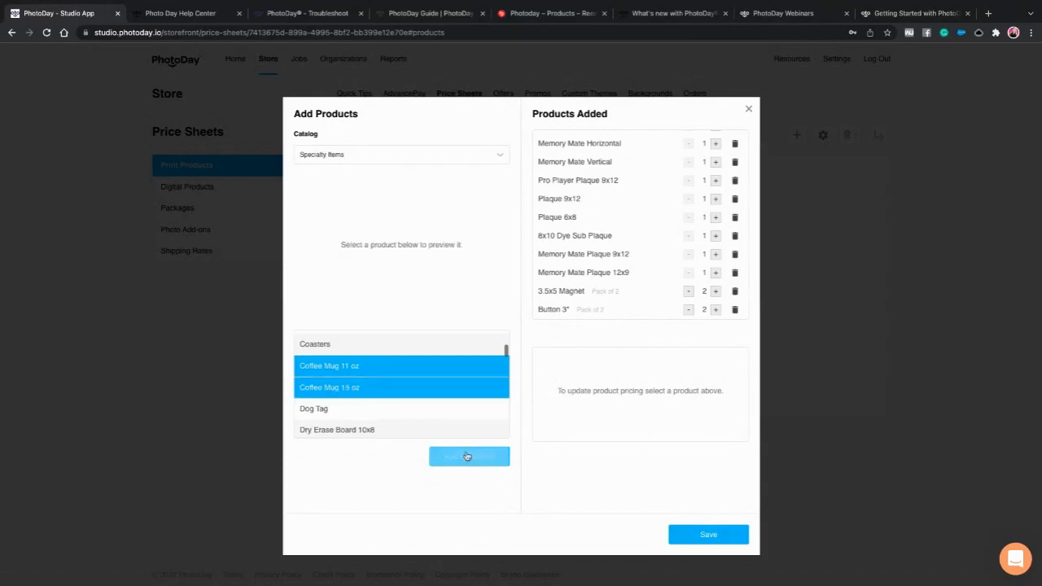
pyautogui.click(467, 454)
pyautogui.scroll(-2, 618, 298)
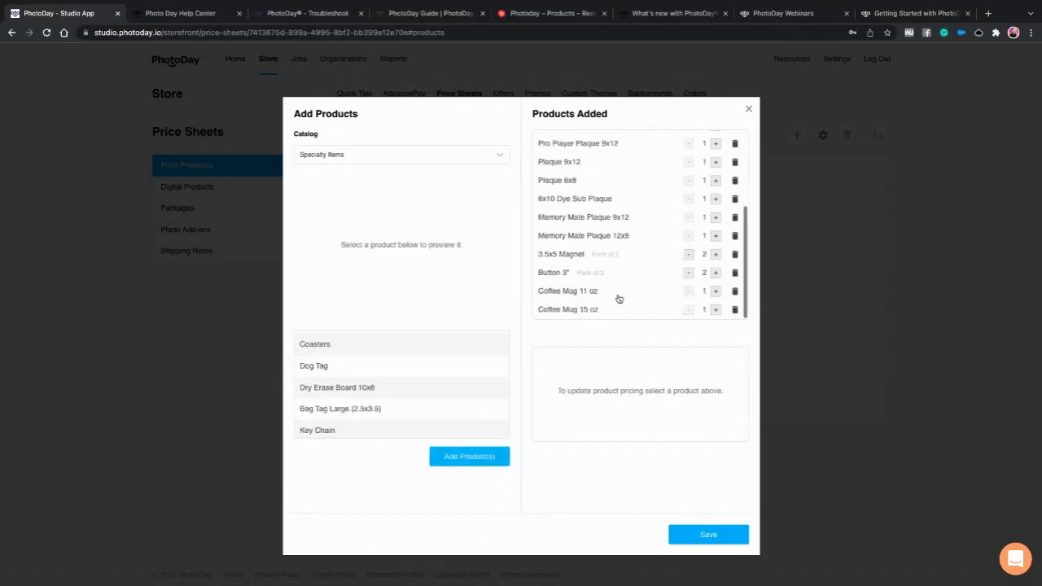
pyautogui.click(339, 361)
pyautogui.click(338, 340)
pyautogui.click(356, 366)
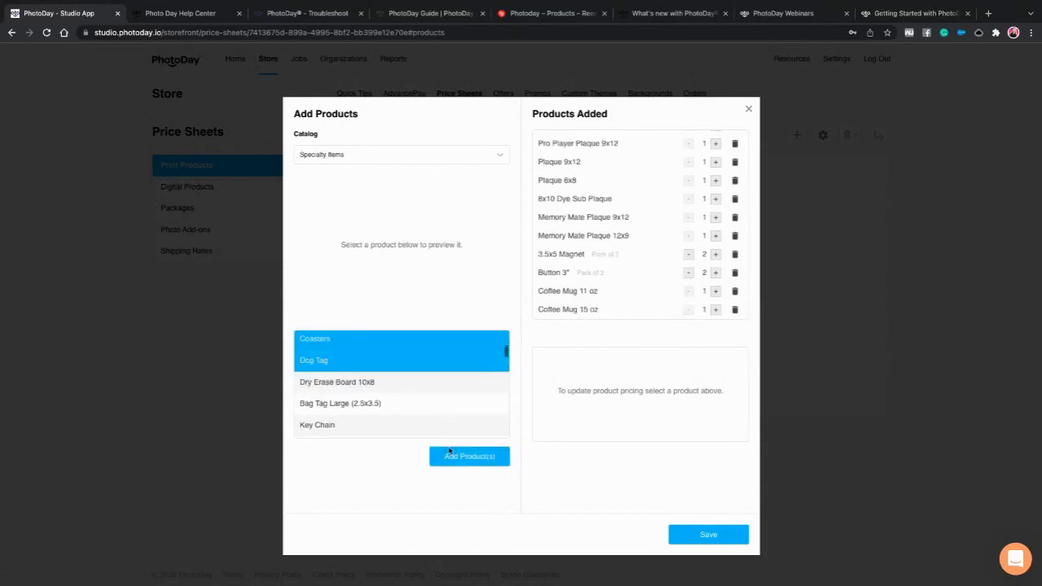
pyautogui.click(446, 449)
# - Add Key Chain and Statuette 8X10, then save the products to the price sheet
pyautogui.scroll(-2, 626, 296)
pyautogui.scroll(-2, 358, 391)
pyautogui.scroll(2, 349, 367)
pyautogui.click(344, 380)
pyautogui.click(458, 472)
pyautogui.scroll(-5, 444, 435)
pyautogui.scroll(1, 372, 372)
pyautogui.click(358, 360)
pyautogui.click(466, 474)
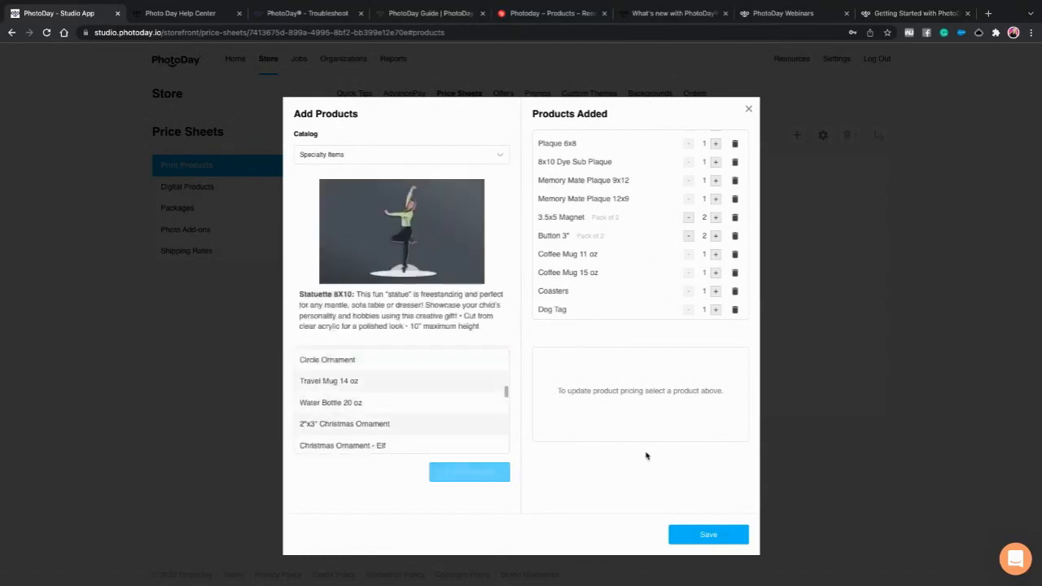
pyautogui.click(702, 535)
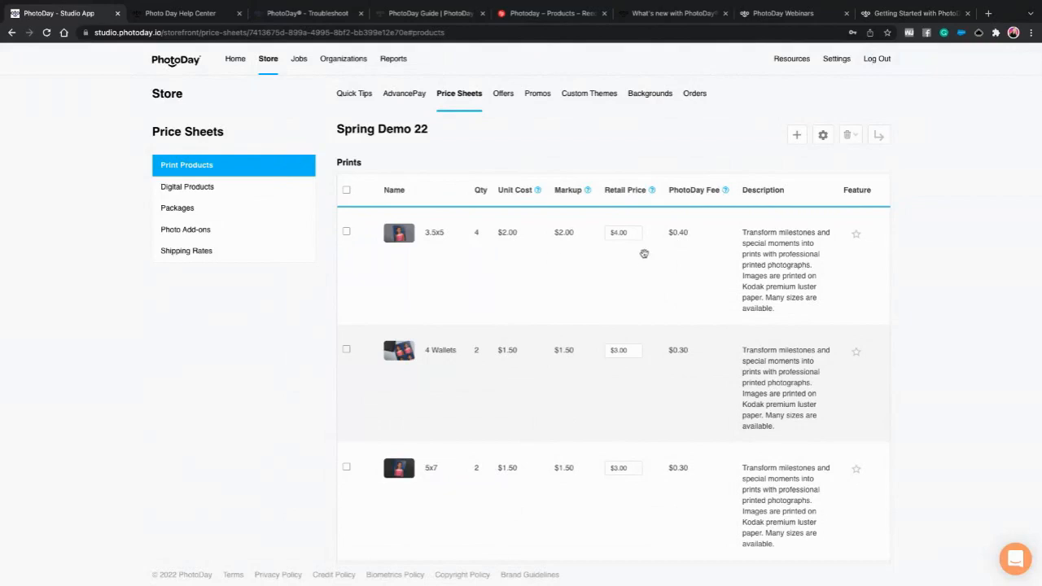
# - Reprice the 3.5x5, 4 Wallets and 5x7 prints at $14.99 retail
pyautogui.doubleClick(626, 233)
pyautogui.write('14')
pyautogui.click(618, 351)
pyautogui.doubleClick(620, 352)
pyautogui.write('14.99')
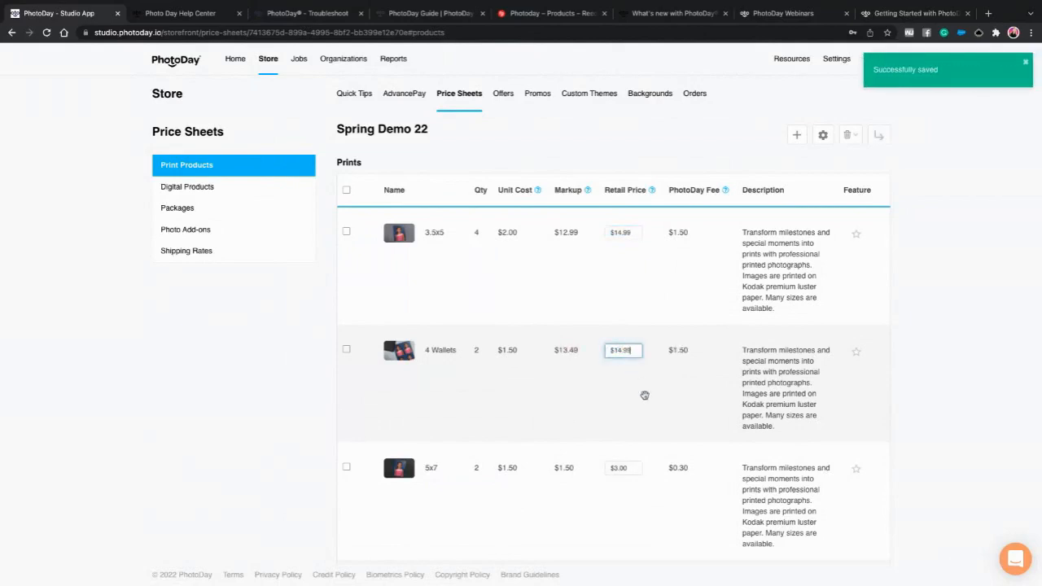
pyautogui.scroll(-1, 625, 431)
pyautogui.click(630, 382)
pyautogui.doubleClick(622, 382)
pyautogui.write('14.99')
pyautogui.click(630, 500)
pyautogui.doubleClick(611, 501)
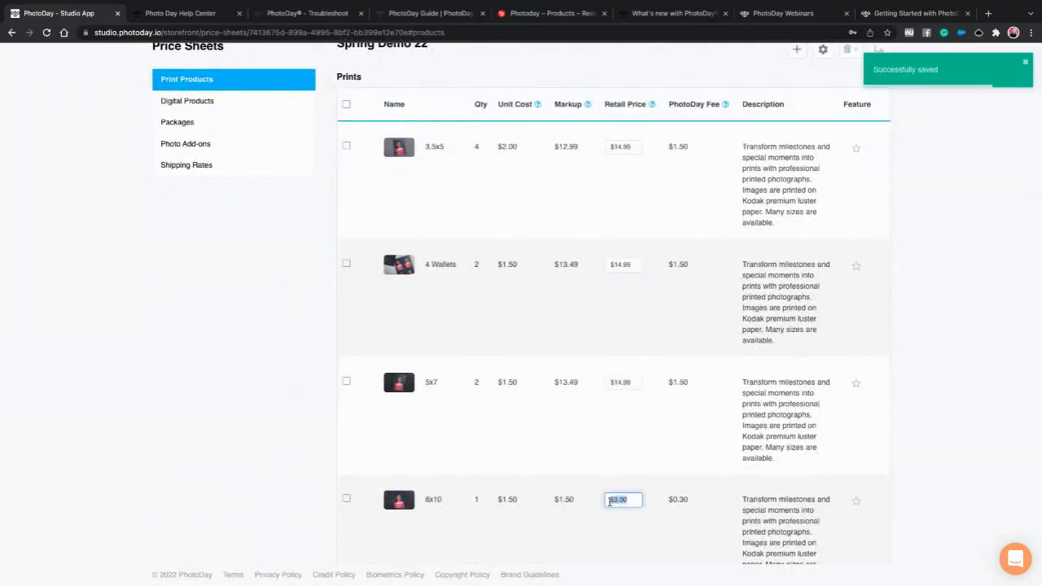
pyautogui.write('14.99')
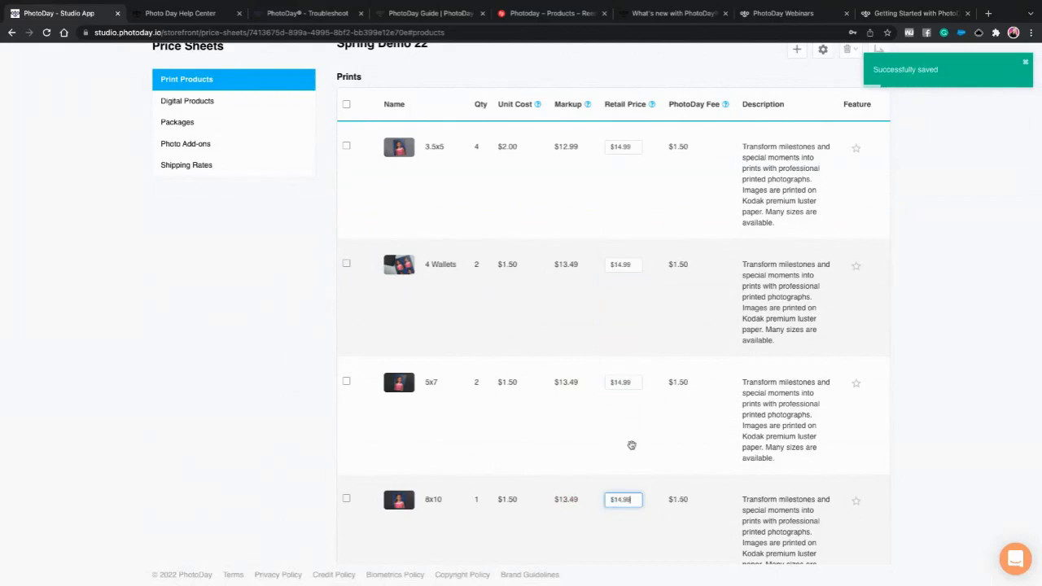
# - Set the Magazine Cover retail price to $18.99
pyautogui.scroll(-2, 627, 453)
pyautogui.click(630, 437)
pyautogui.moveTo(631, 437); pyautogui.dragTo(602, 438)
pyautogui.write('1')
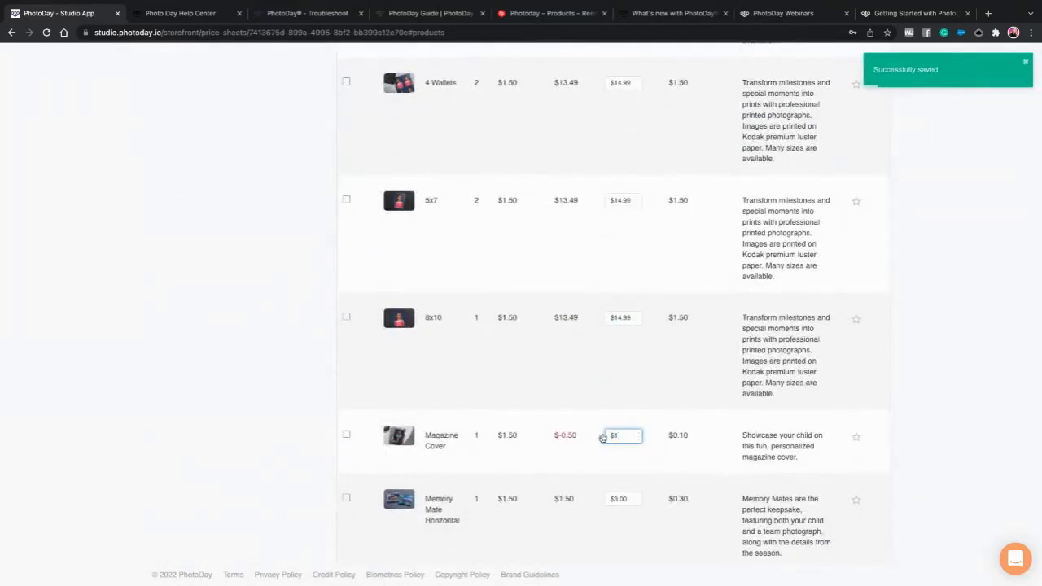
pyautogui.write('8.99')
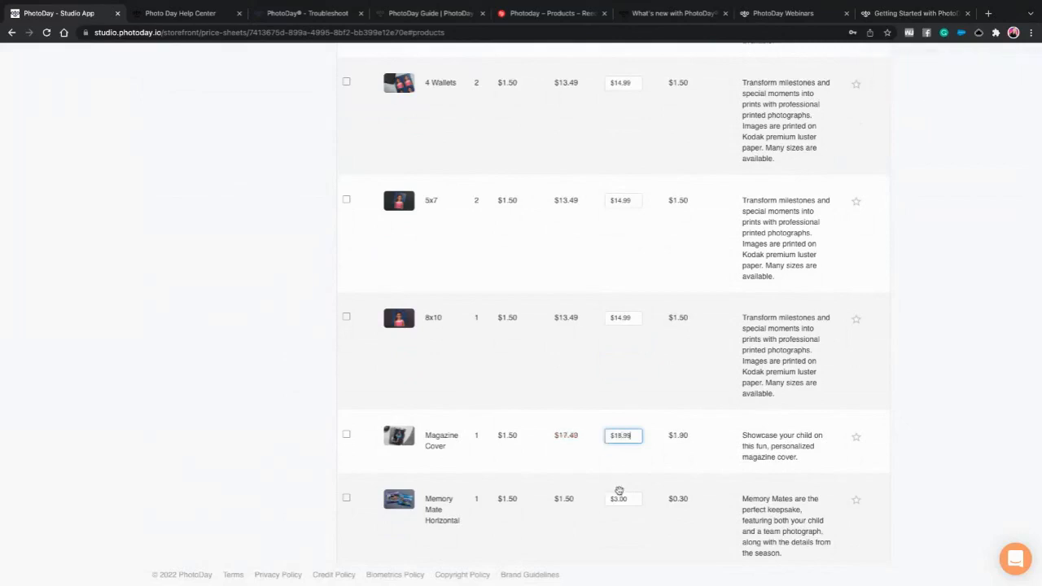
# - Set both Memory Mate Horizontal and Vertical retail prices to $19.99
pyautogui.scroll(-3, 614, 485)
pyautogui.click(621, 390)
pyautogui.doubleClick(618, 391)
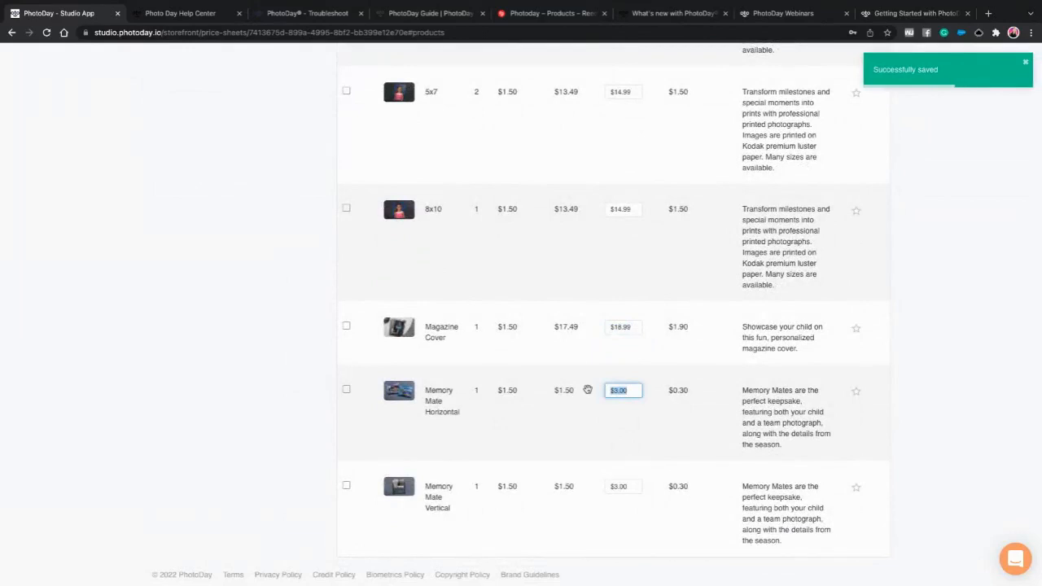
pyautogui.write('19.99')
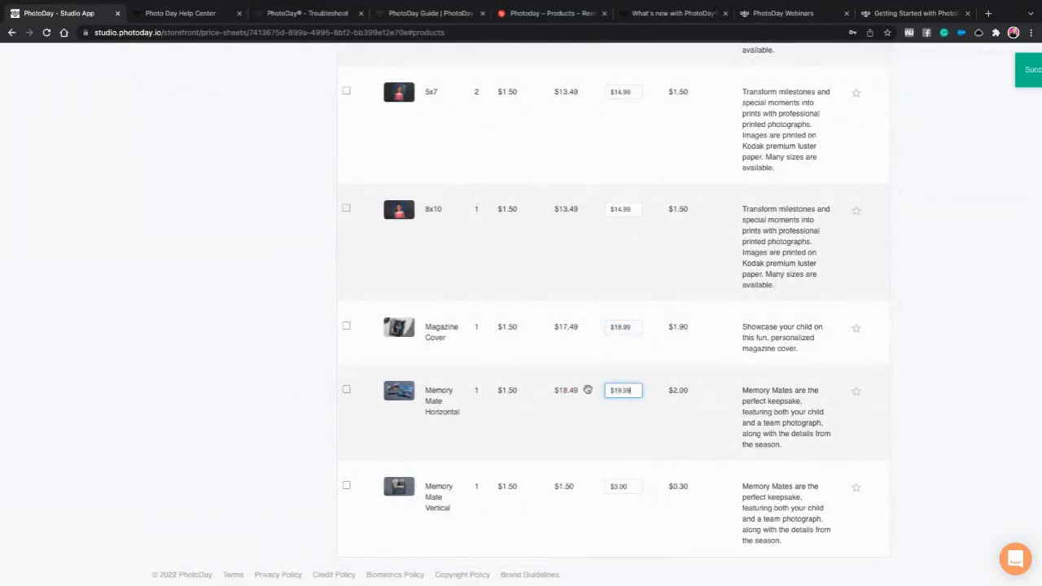
pyautogui.click(630, 487)
pyautogui.moveTo(631, 487); pyautogui.dragTo(602, 487)
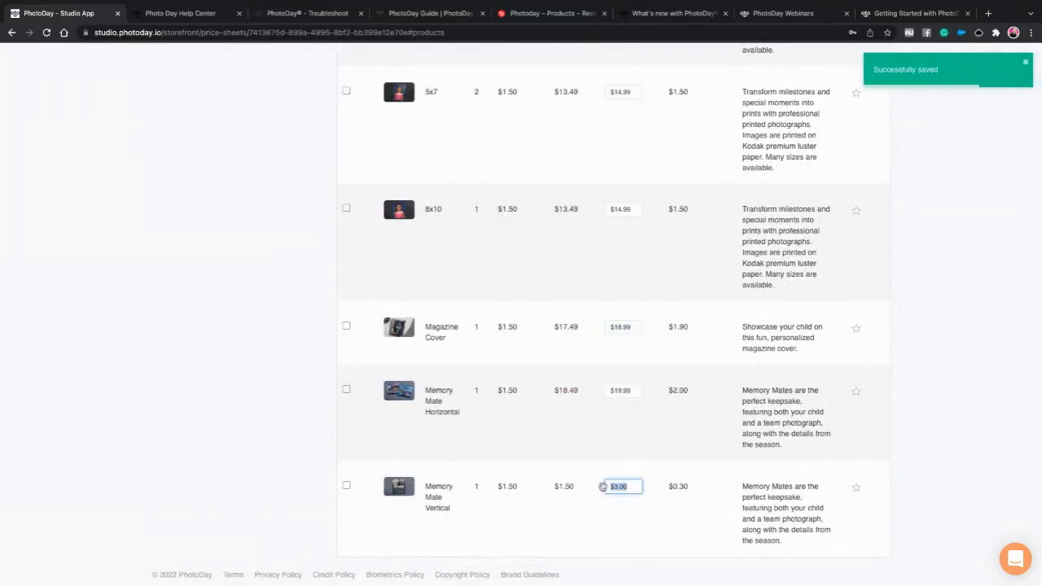
pyautogui.write('19.99')
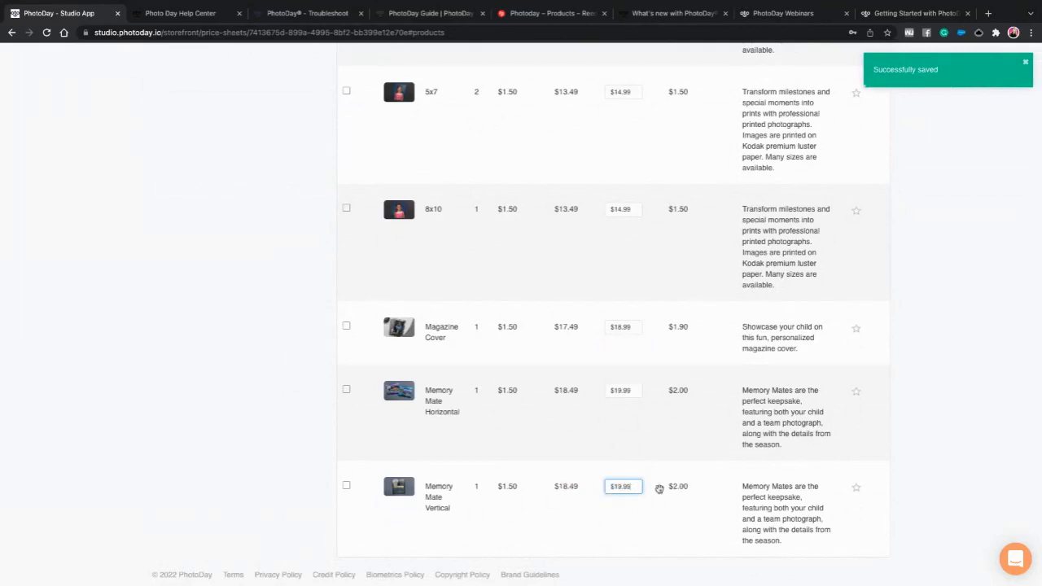
pyautogui.click(638, 388)
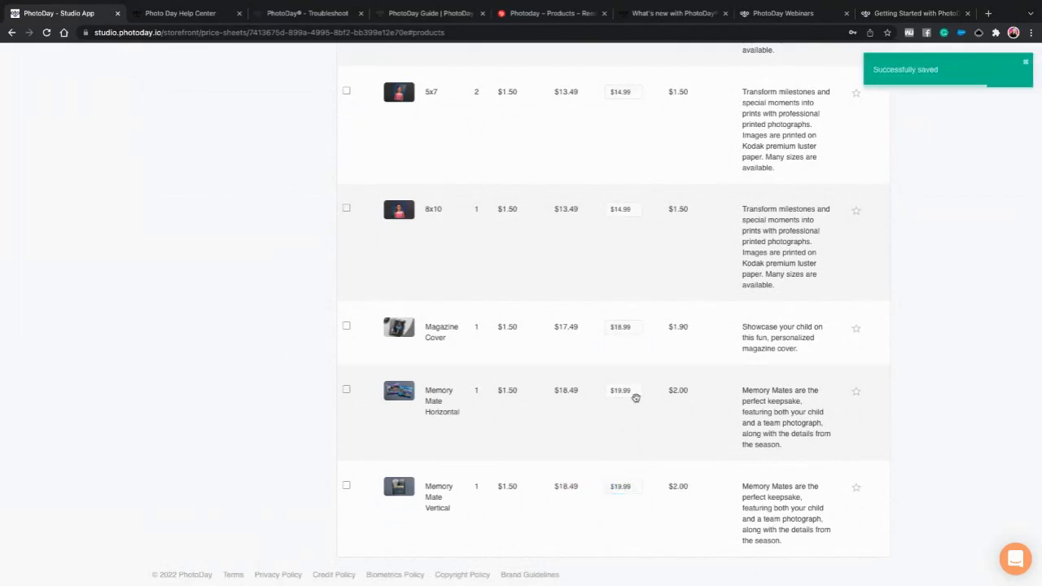
# - Review the plaque and specialty item prices, then open the Digital Products section
pyautogui.scroll(-2, 629, 431)
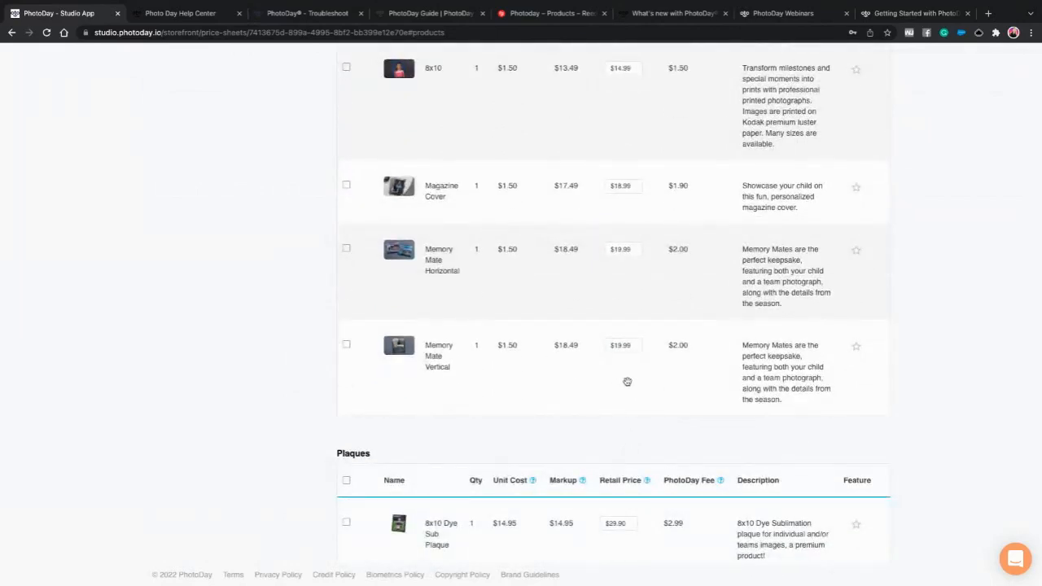
pyautogui.scroll(-1, 627, 407)
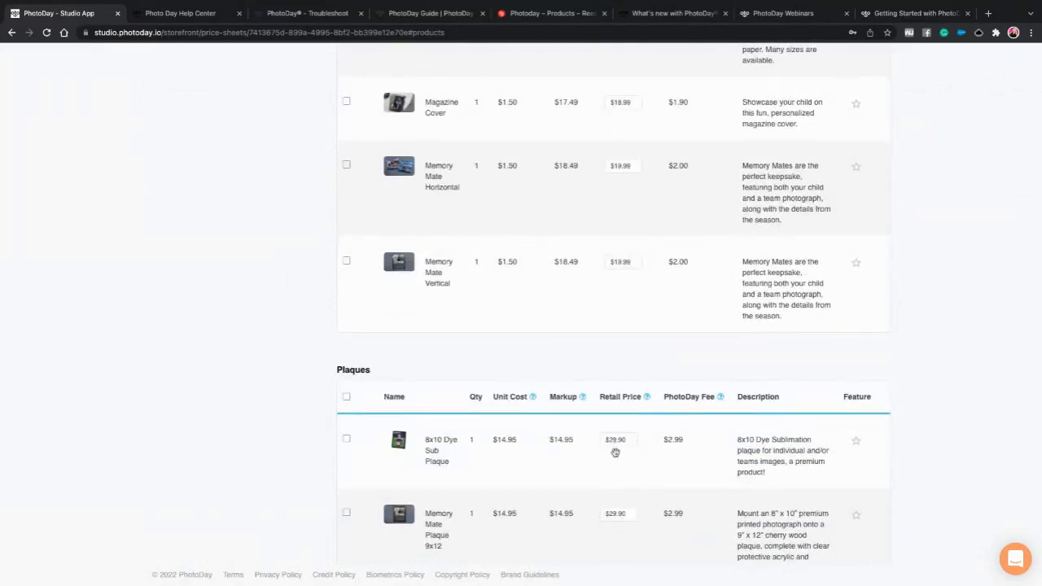
pyautogui.scroll(-1, 616, 453)
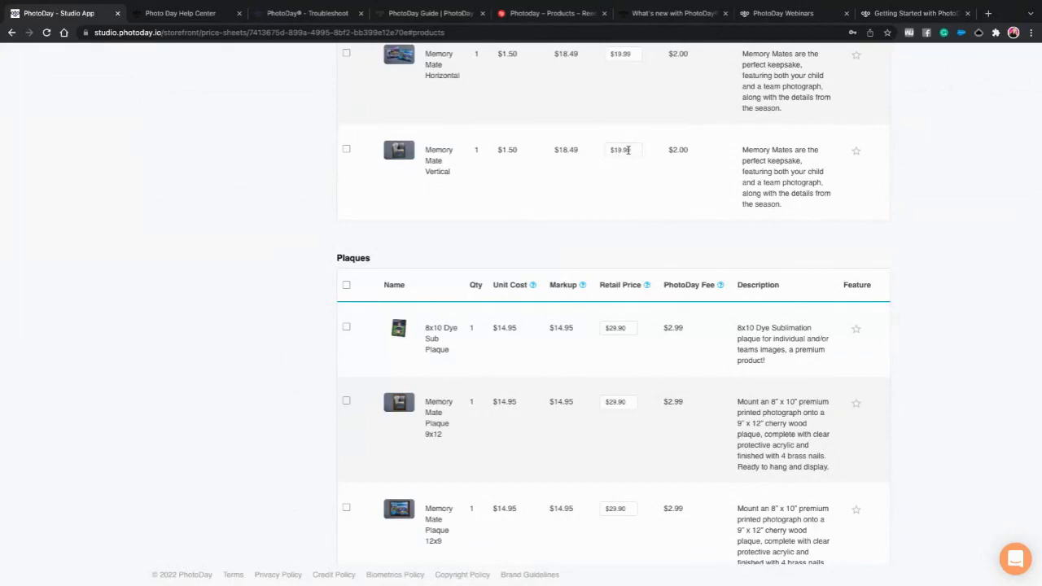
pyautogui.scroll(-2, 639, 279)
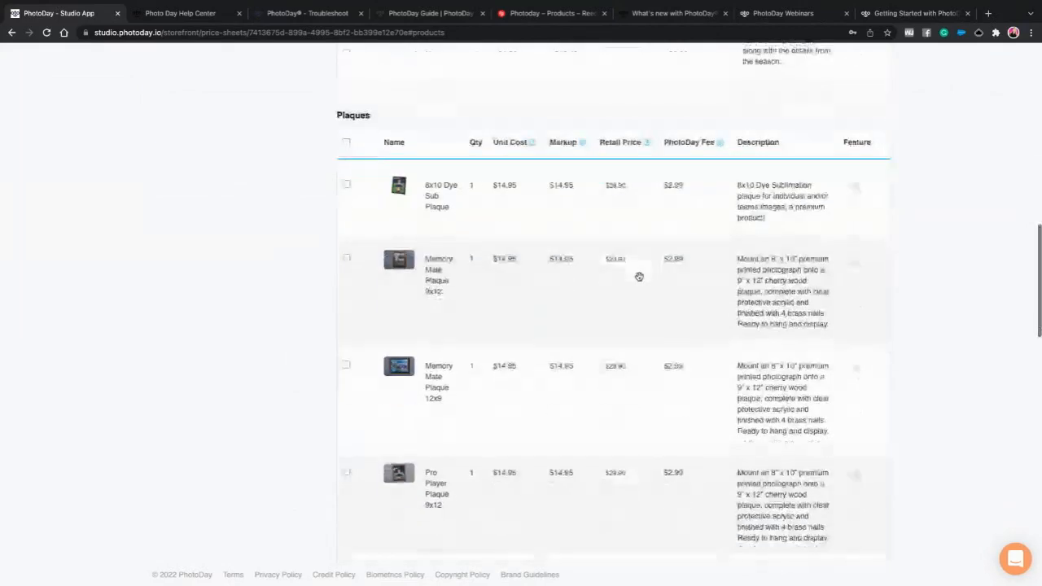
pyautogui.scroll(-3, 639, 277)
pyautogui.scroll(-1, 637, 288)
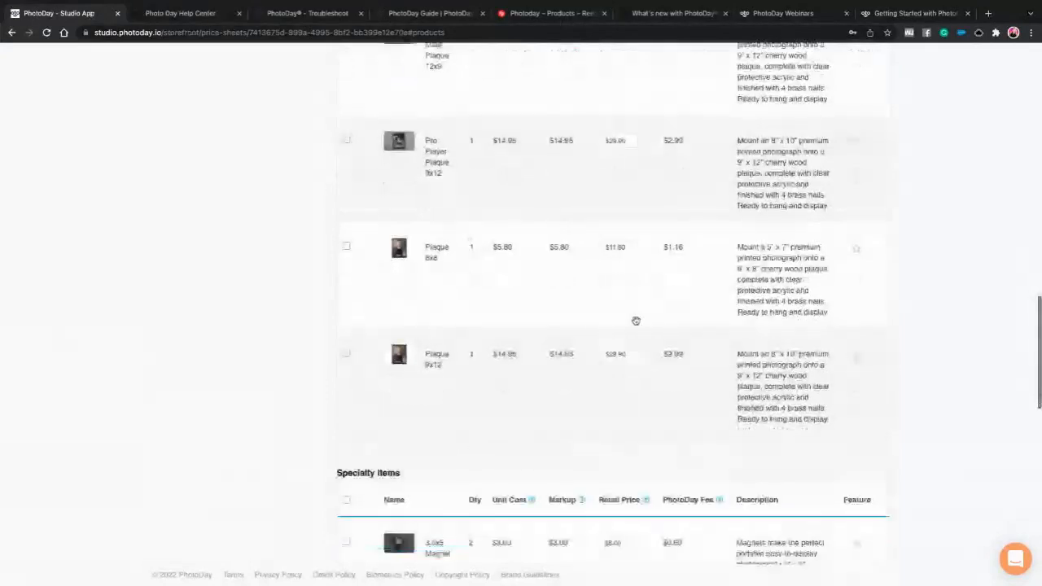
pyautogui.scroll(-2, 635, 320)
pyautogui.scroll(-1, 634, 300)
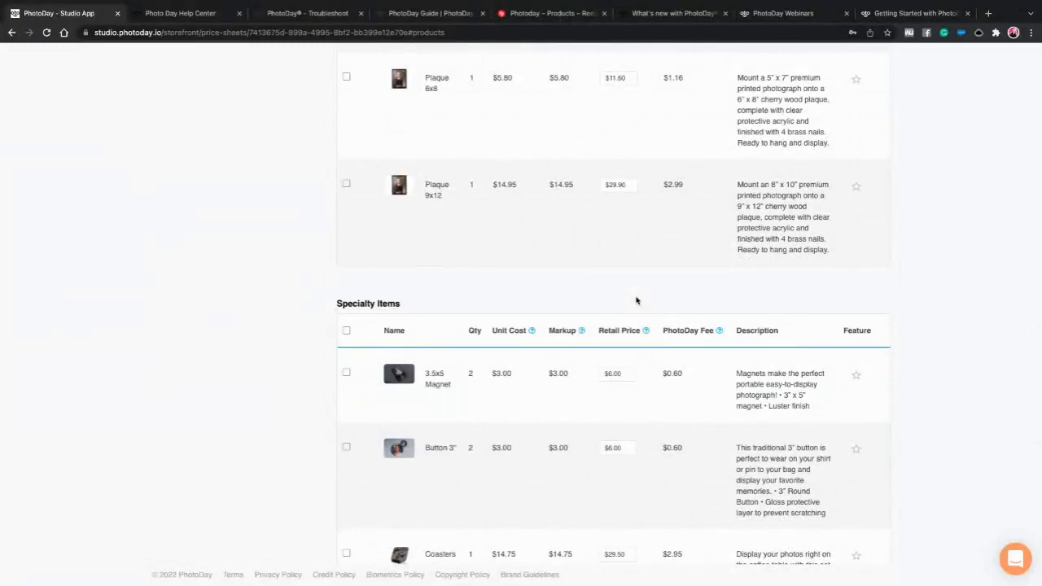
pyautogui.scroll(-1, 638, 300)
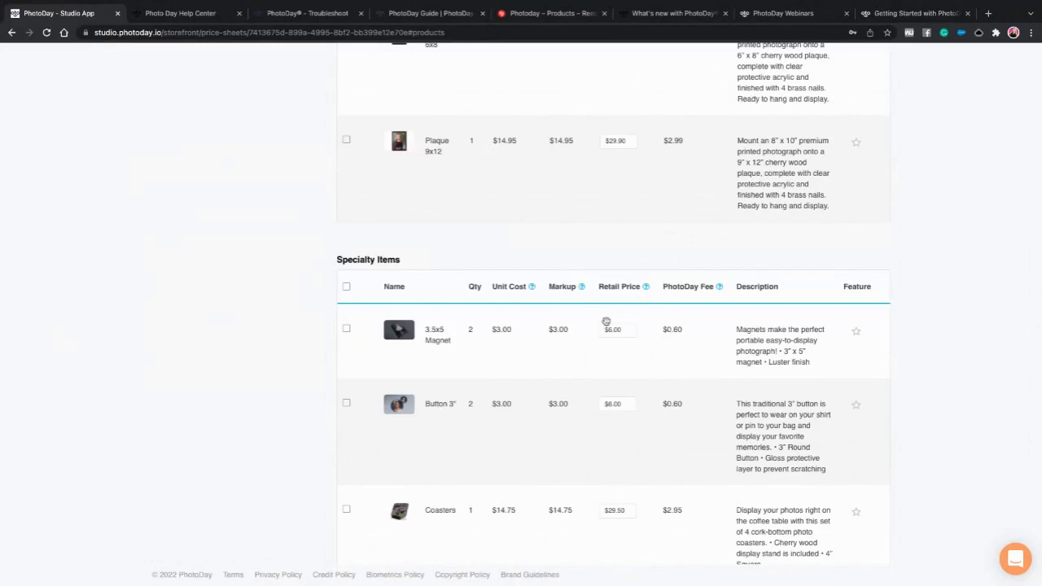
pyautogui.scroll(5, 606, 325)
pyautogui.scroll(4, 606, 325)
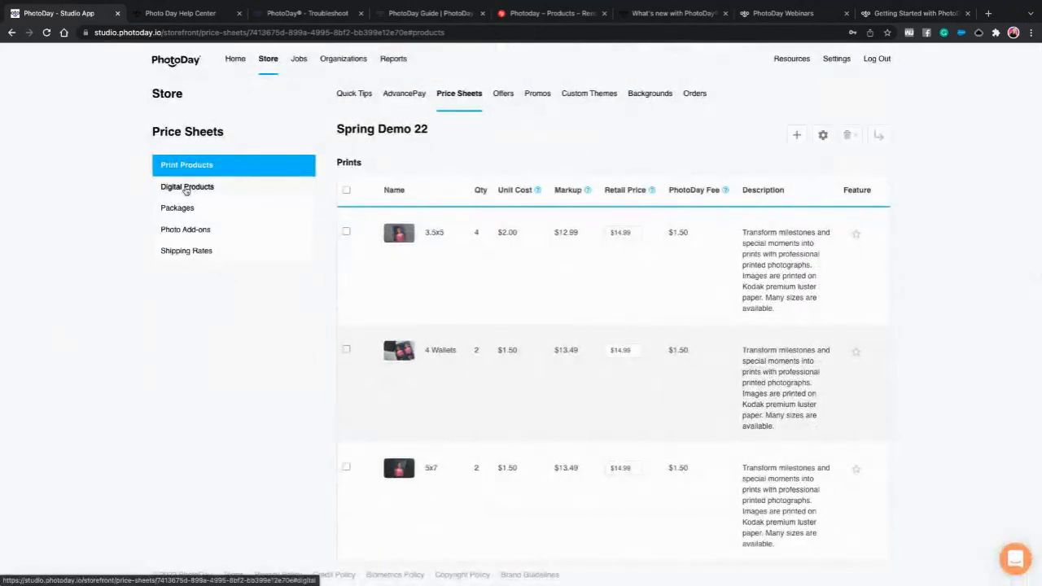
pyautogui.click(186, 189)
pyautogui.click(624, 314)
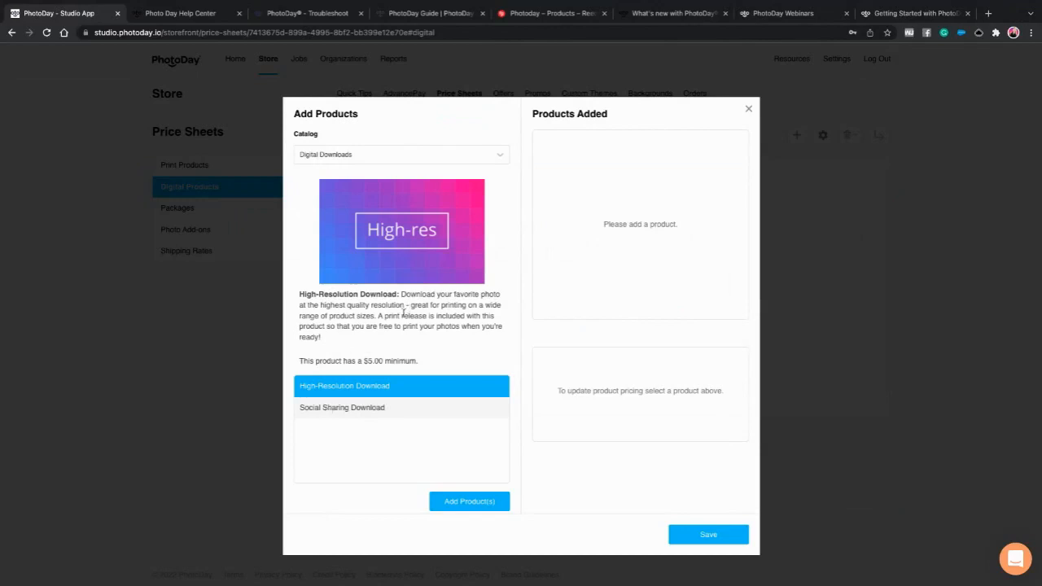
pyautogui.click(369, 406)
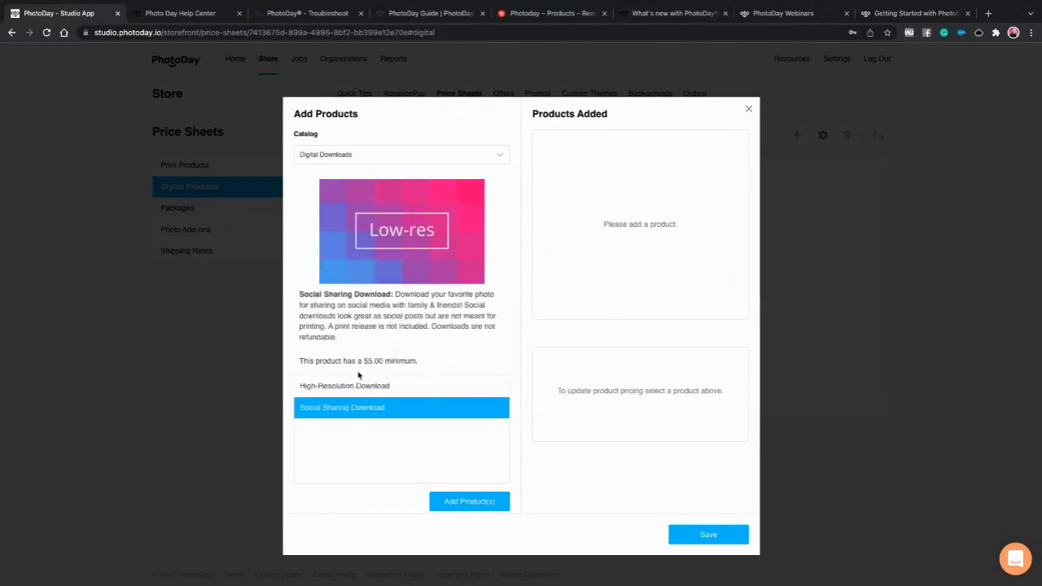
pyautogui.click(347, 392)
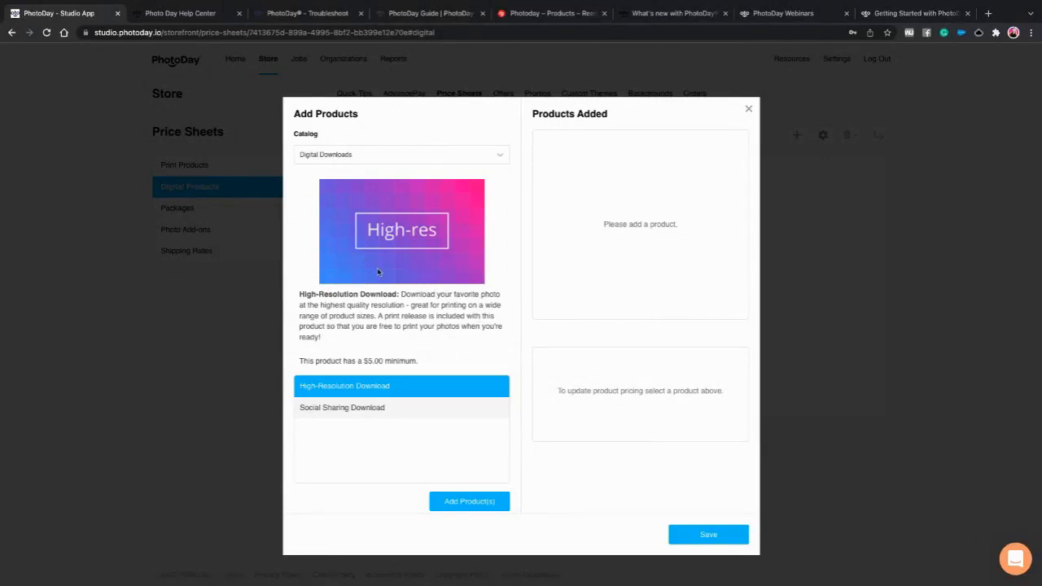
pyautogui.click(379, 158)
pyautogui.click(406, 142)
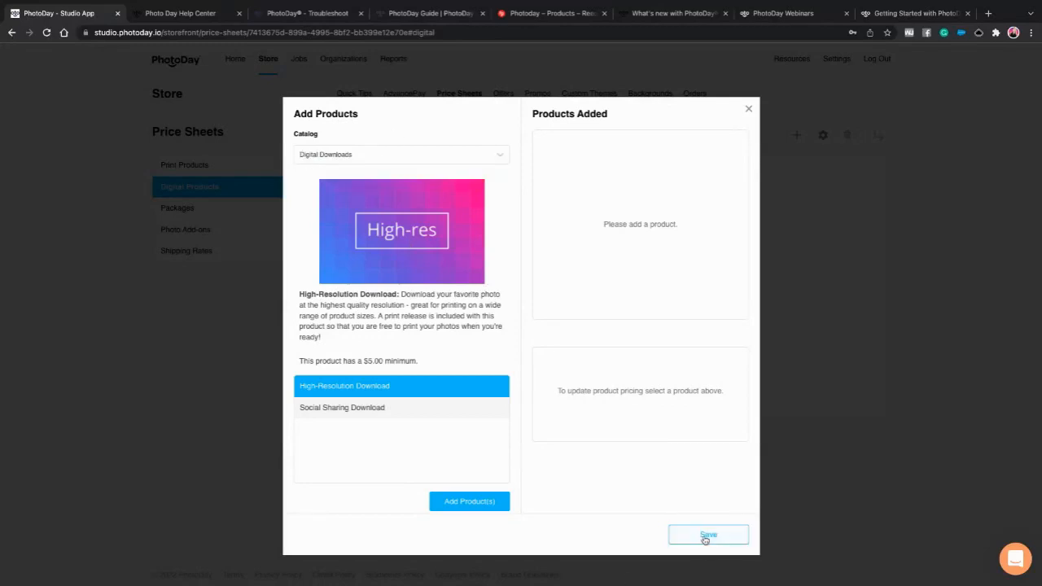
pyautogui.click(706, 538)
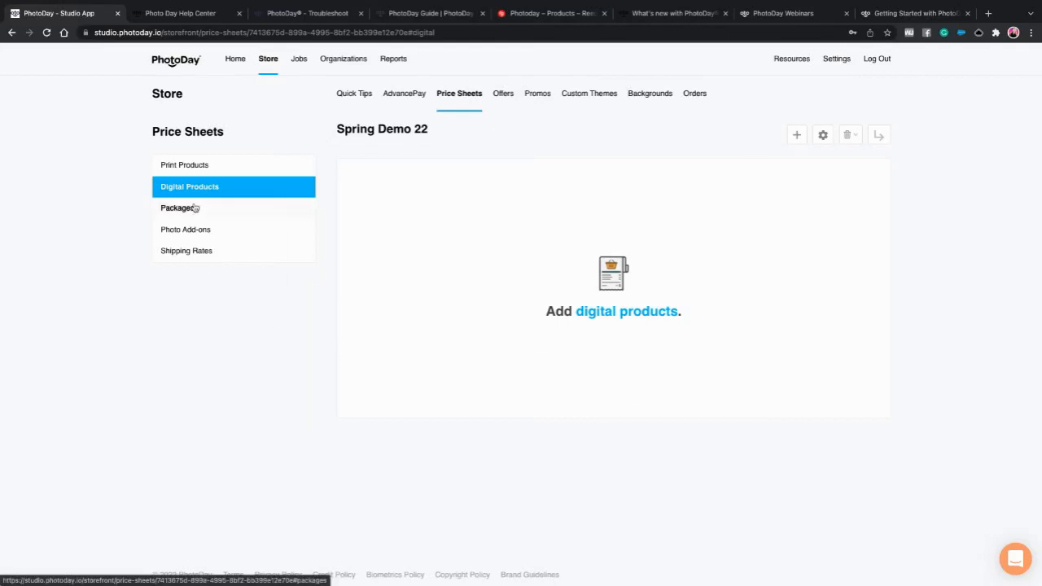
# - Show Spring Demo 22's Shipping Rates, from Economy $4.95 to Express $18.95
pyautogui.click(183, 252)
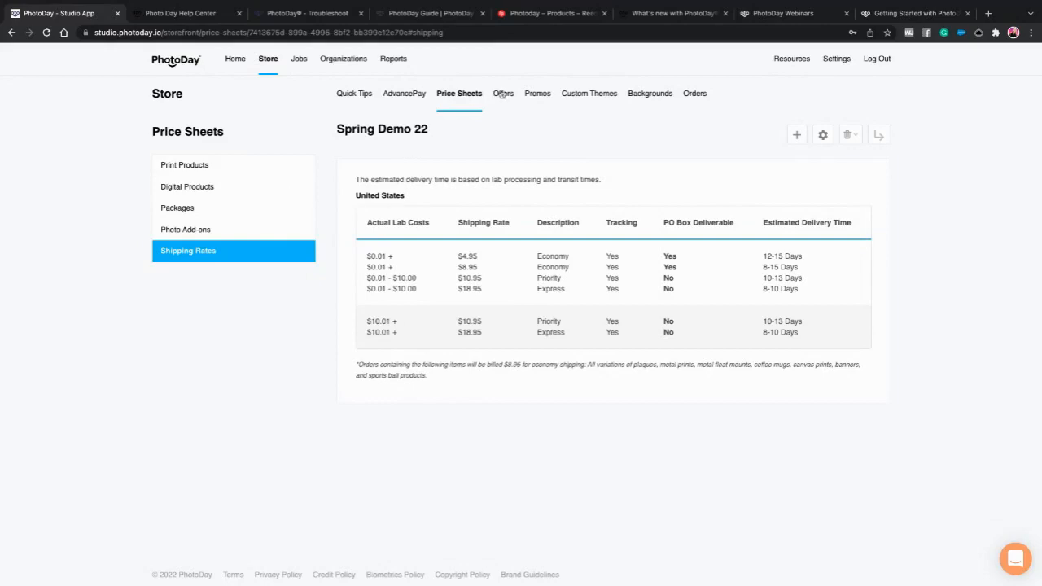
# - Review the Free Shipping offers under Offers, then return to the Price Sheets list
pyautogui.click(502, 95)
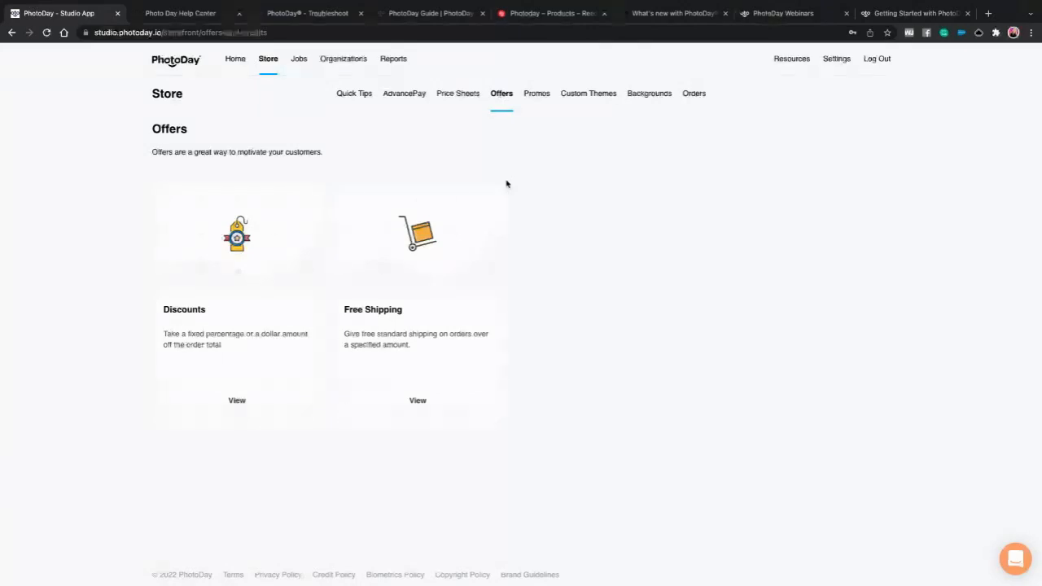
pyautogui.click(395, 400)
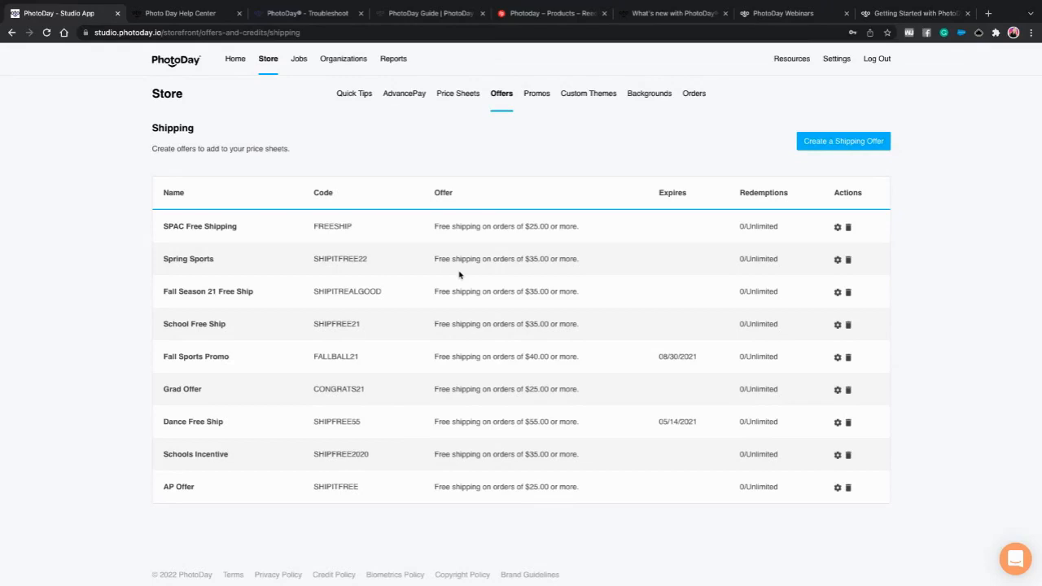
pyautogui.click(459, 98)
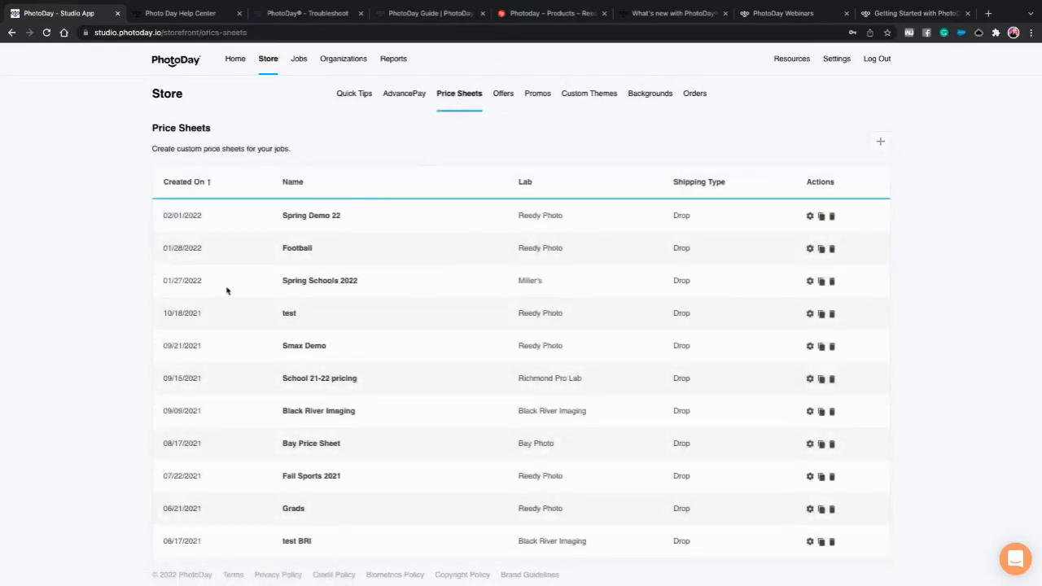
pyautogui.click(322, 280)
pyautogui.click(205, 253)
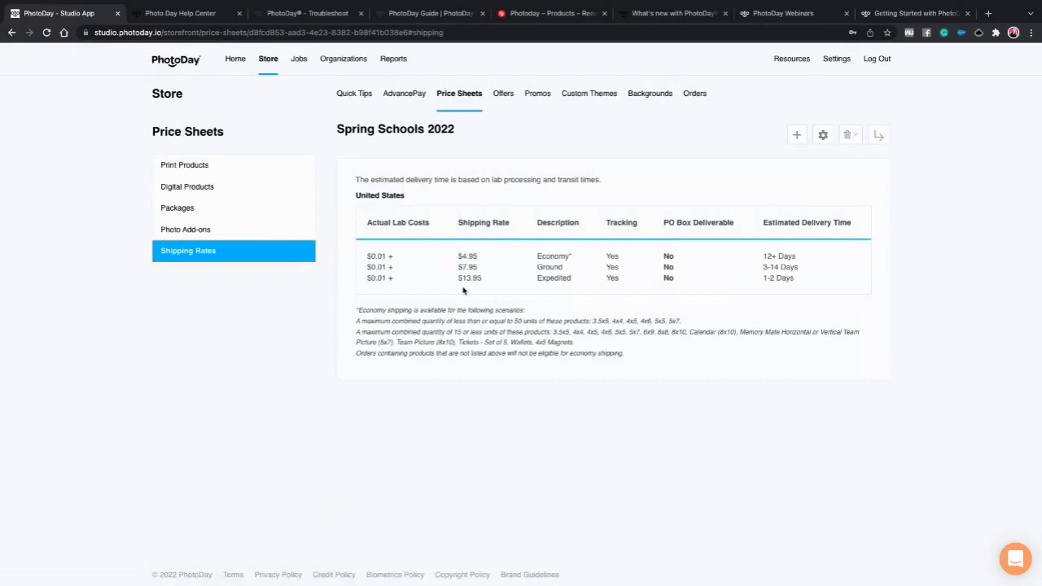
pyautogui.moveTo(457, 278); pyautogui.dragTo(582, 280)
pyautogui.click(573, 283)
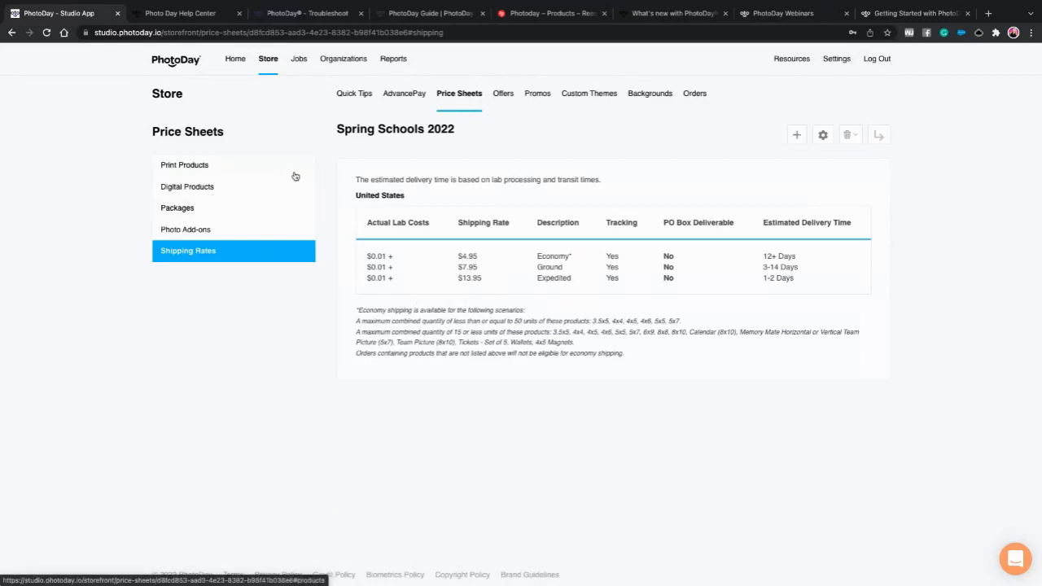
# - Open the Spring Sports free shipping offer, code SHIPITFREE22, in Update Free Shipping Offer
pyautogui.click(509, 94)
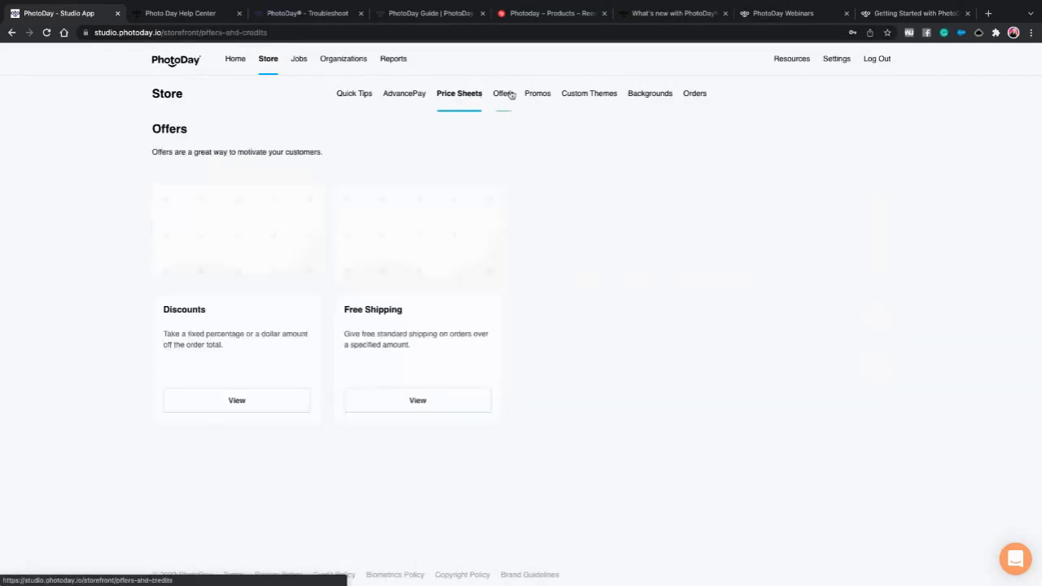
pyautogui.click(426, 402)
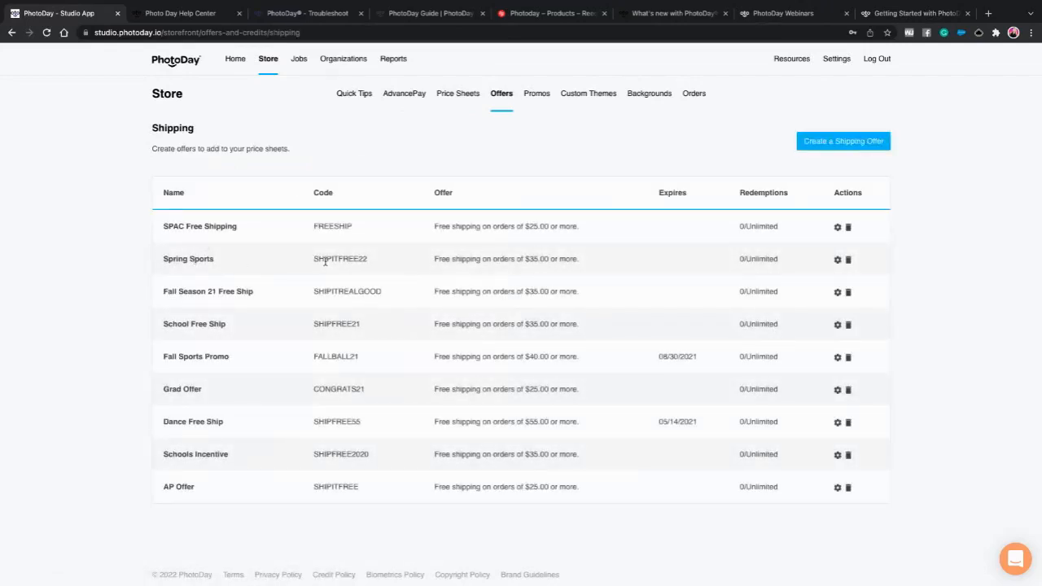
pyautogui.moveTo(305, 261); pyautogui.dragTo(525, 258)
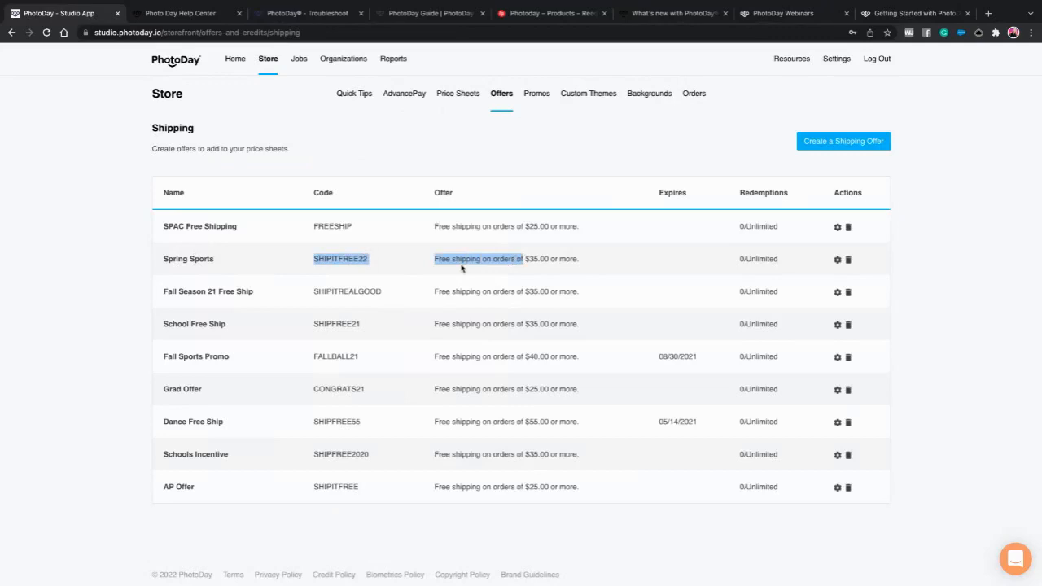
pyautogui.click(836, 259)
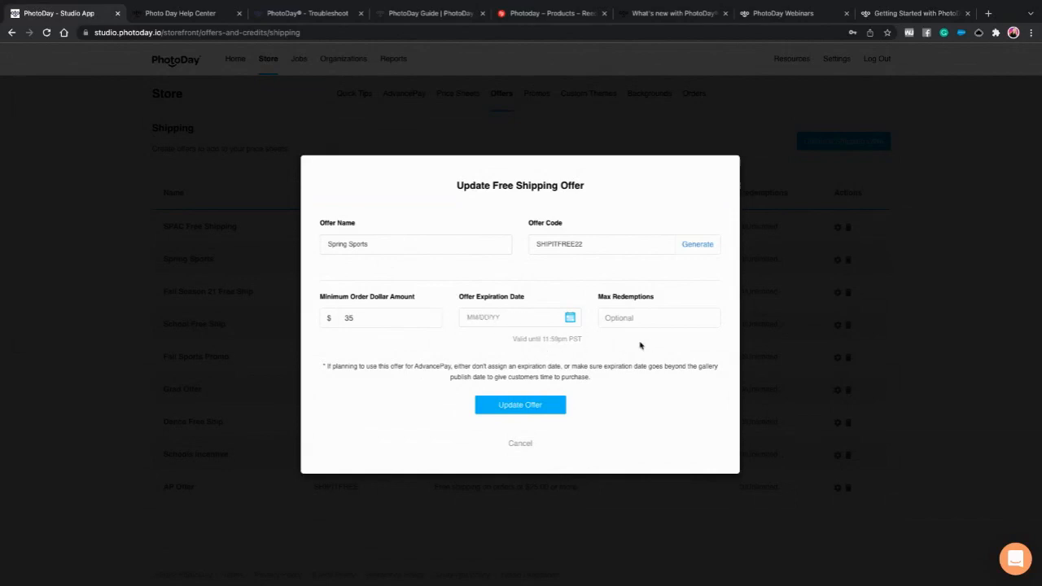
# - Leave Max Redemptions blank on the Spring Sports offer and update the offer
pyautogui.click(635, 317)
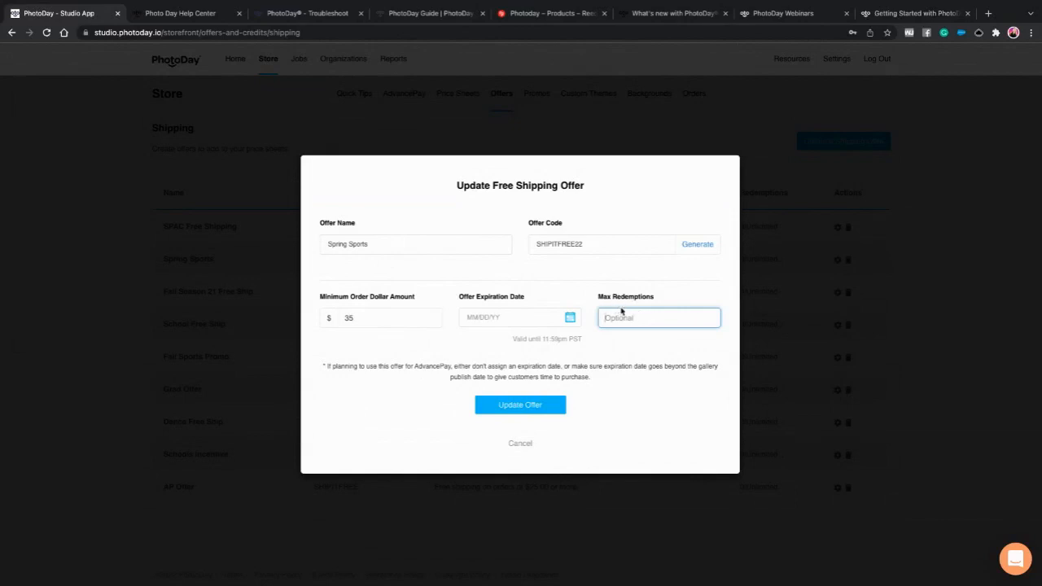
pyautogui.write('1')
pyautogui.moveTo(631, 316); pyautogui.dragTo(590, 319)
pyautogui.press('BackSpace')
pyautogui.click(642, 399)
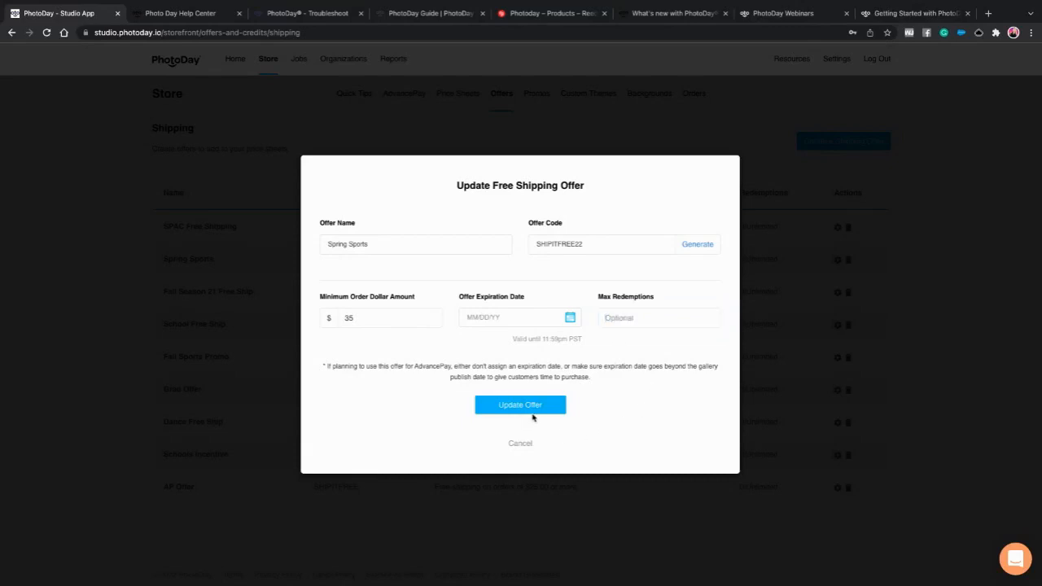
pyautogui.click(533, 411)
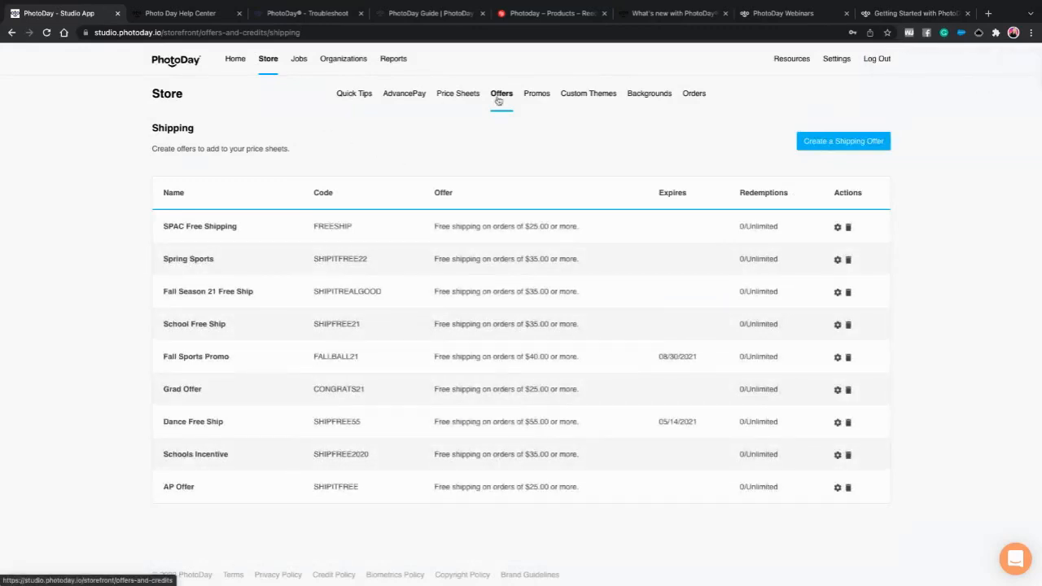
# - Check the empty Promos page, then switch to the PhotoDay Blog tab
pyautogui.click(533, 95)
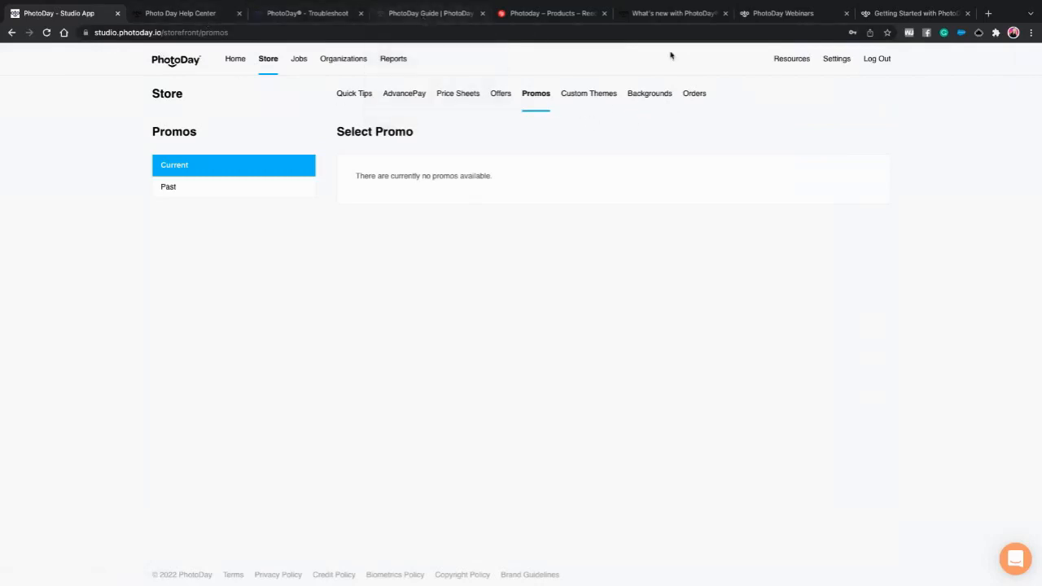
pyautogui.click(685, 20)
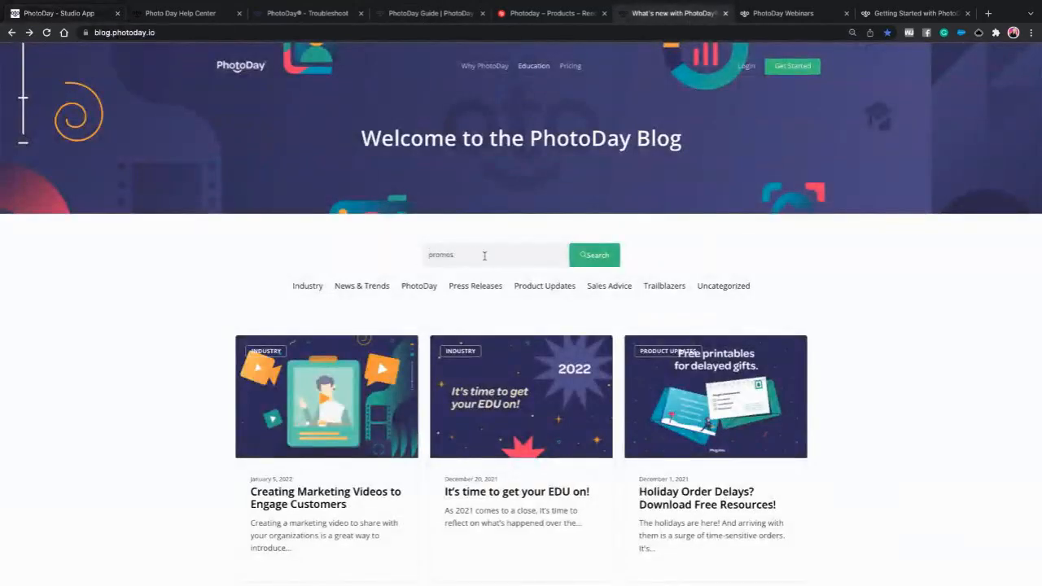
# - Search the blog for 'promos' and read the Promos Schedule 2021 holiday cards
pyautogui.click(588, 257)
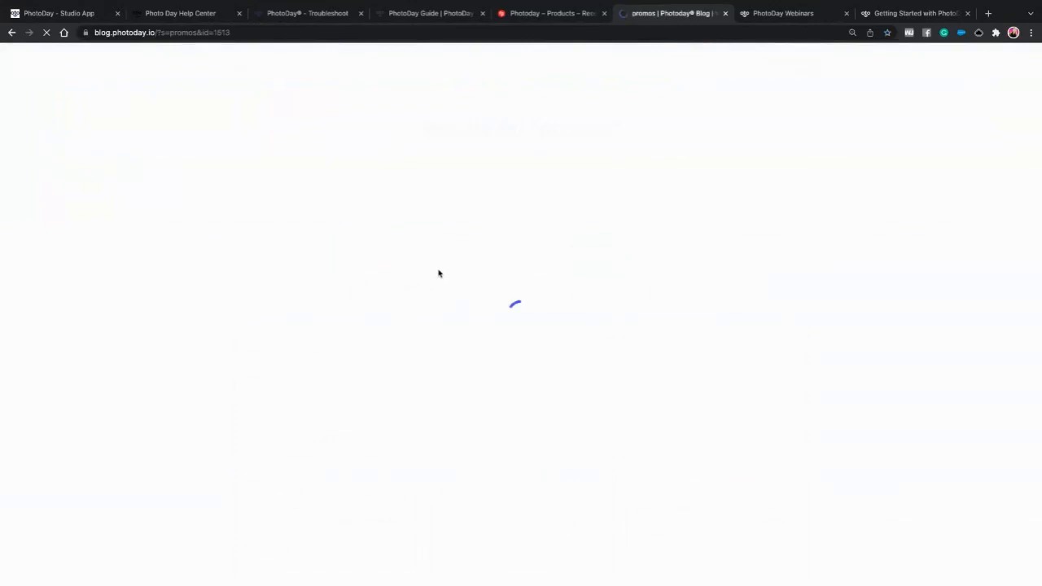
pyautogui.click(345, 307)
pyautogui.scroll(-5, 742, 424)
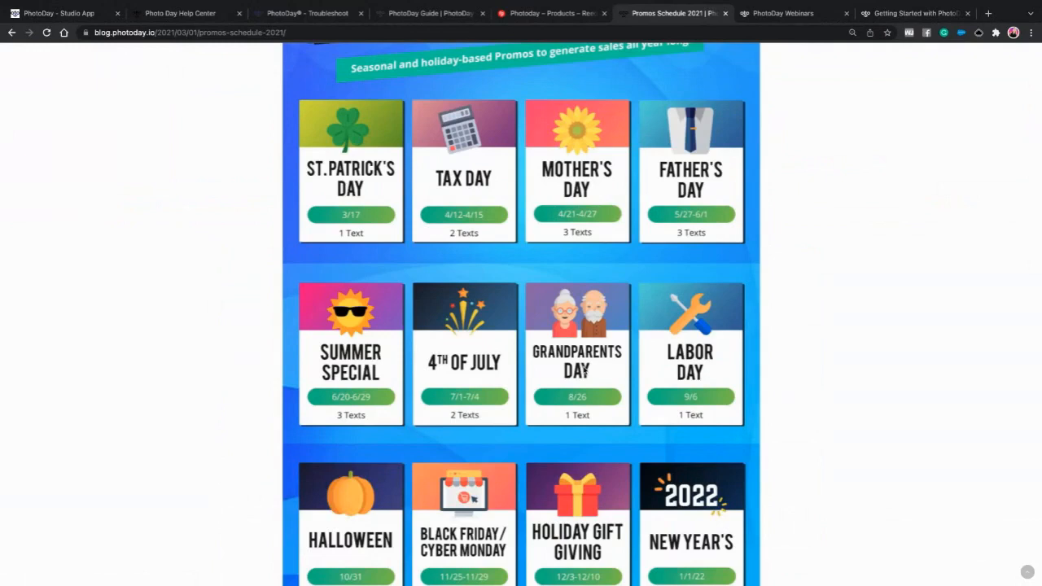
pyautogui.scroll(3, 635, 339)
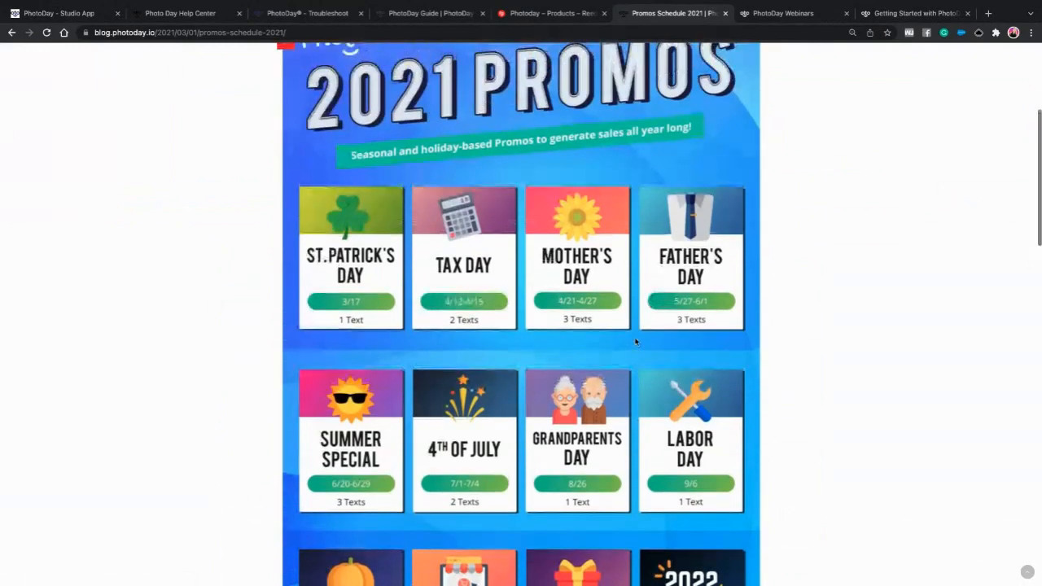
pyautogui.scroll(2, 633, 344)
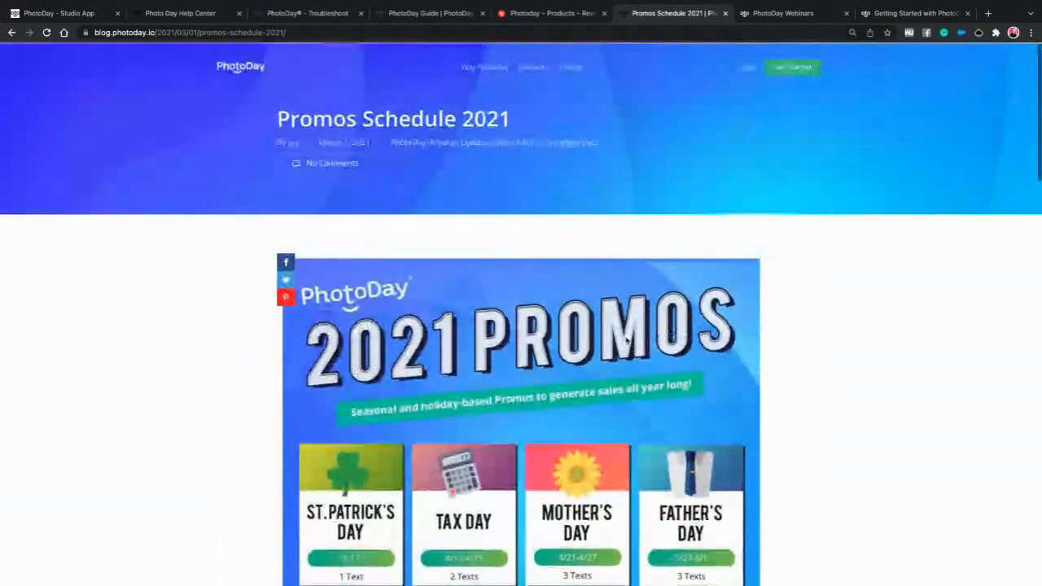
# - Back in the Studio store, review past promos, then list the custom theme collections
pyautogui.click(65, 14)
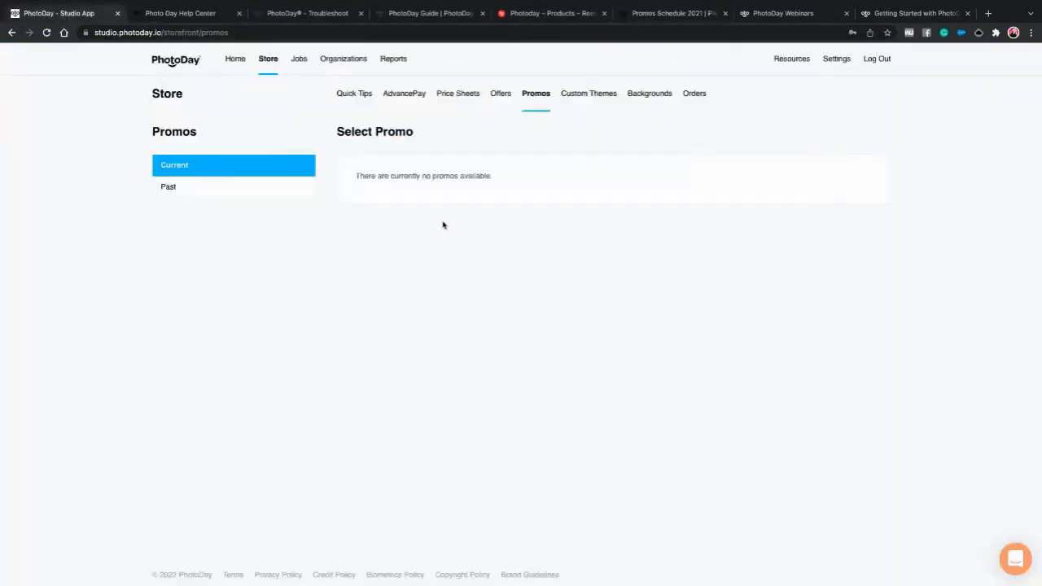
pyautogui.click(220, 189)
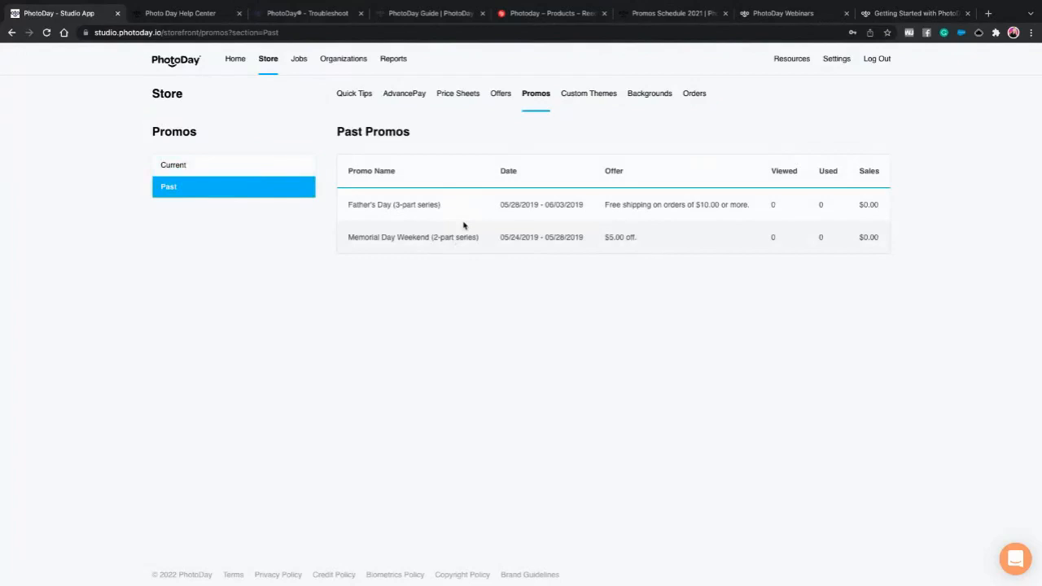
pyautogui.click(586, 102)
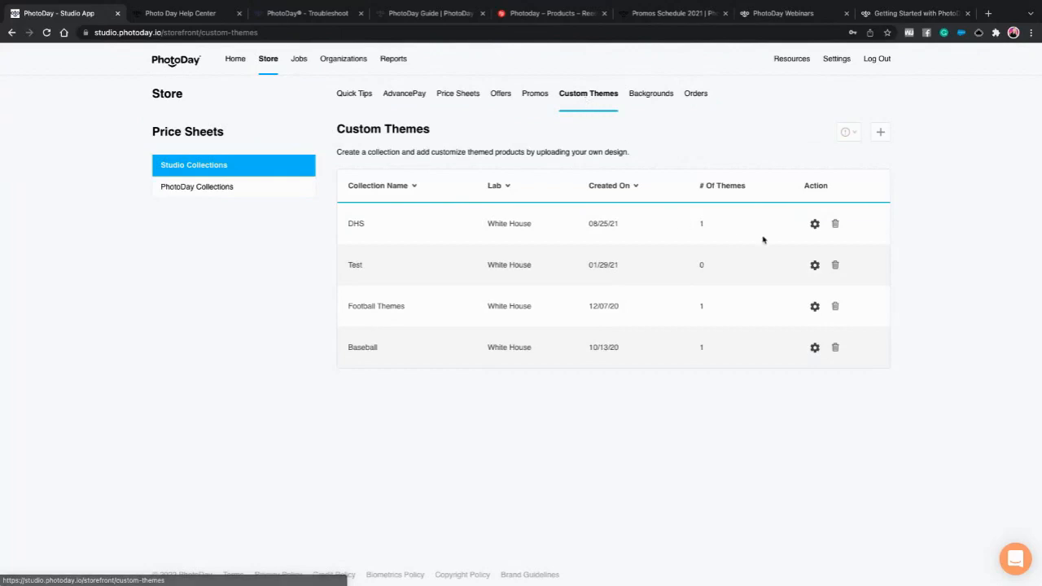
# - Open the DHS theme collection to preview its Memory Mate Horizontal baseball design
pyautogui.click(818, 227)
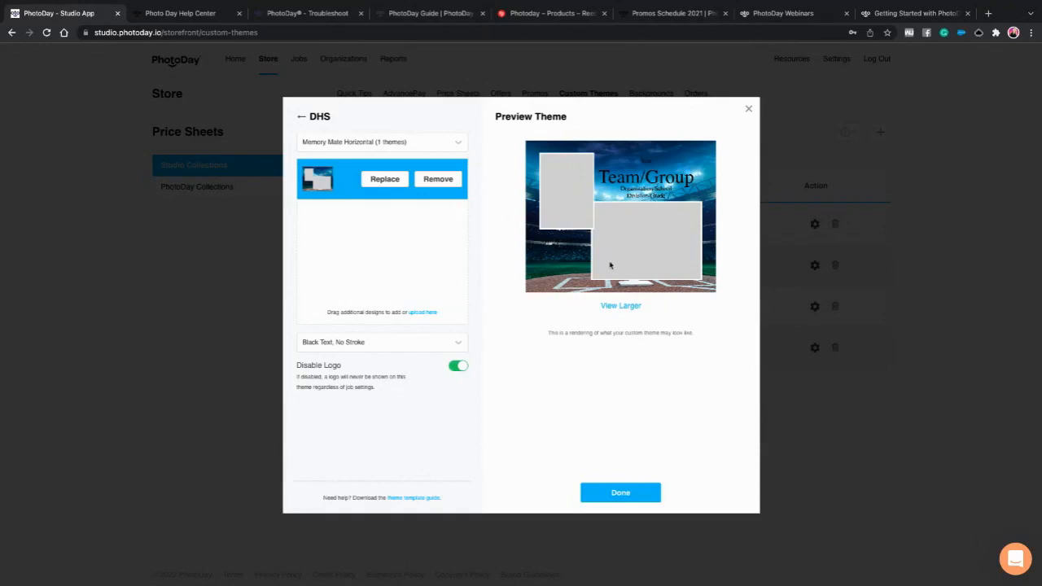
# - Try white with stroke, white without stroke and black with stroke text, keeping black with stroke
pyautogui.click(352, 345)
pyautogui.click(352, 379)
pyautogui.click(355, 345)
pyautogui.click(355, 364)
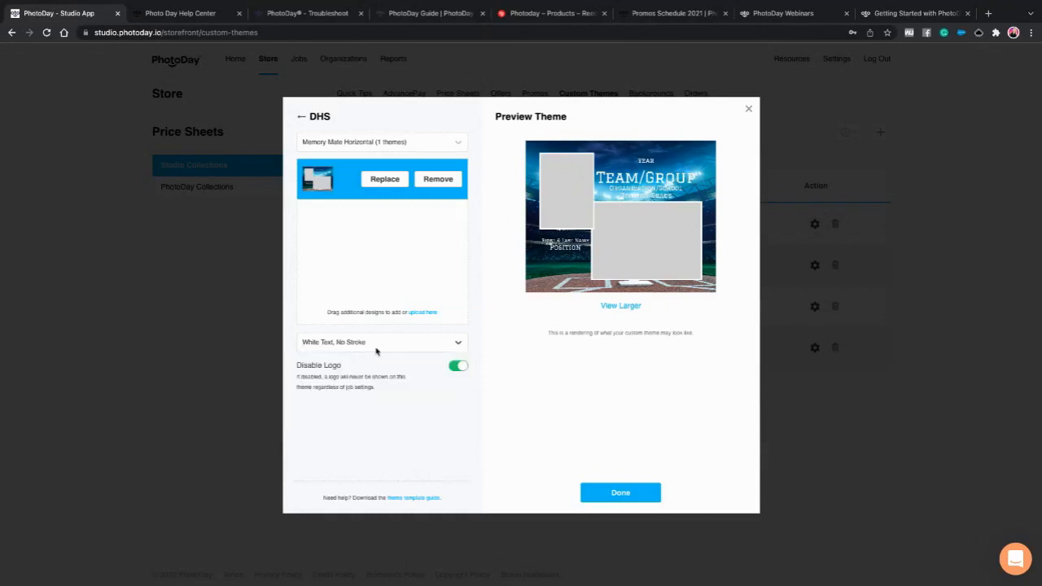
pyautogui.click(350, 346)
pyautogui.click(360, 413)
pyautogui.click(365, 346)
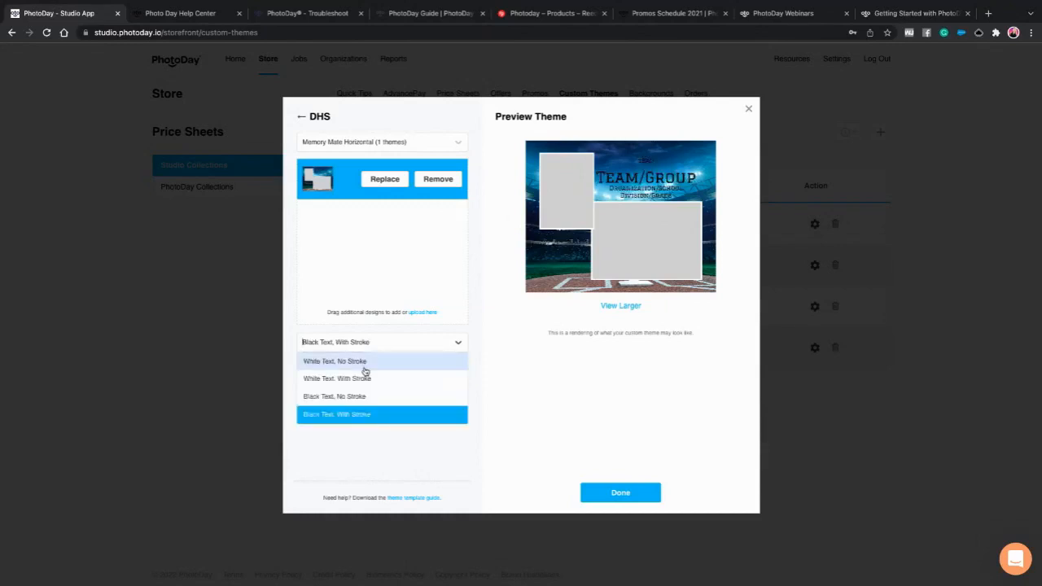
pyautogui.click(355, 414)
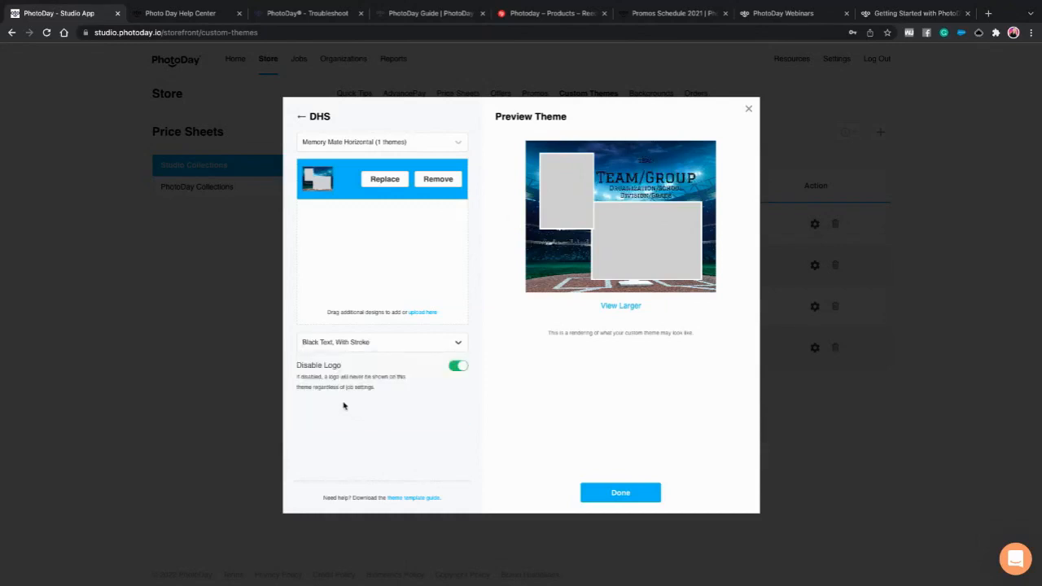
# - Toggle the theme logo on and off, close the editor, and list PhotoDay Collections
pyautogui.click(458, 366)
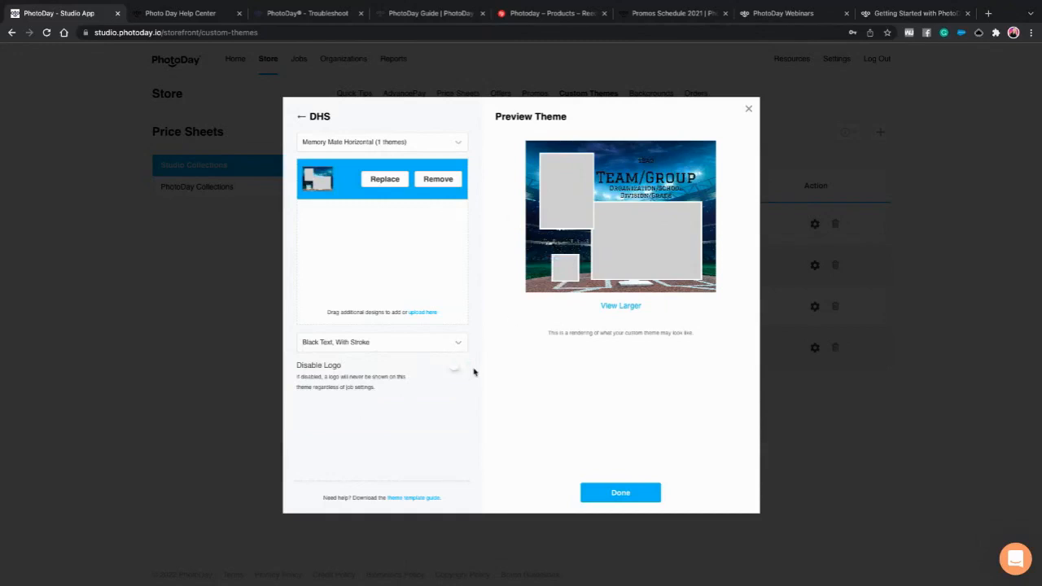
pyautogui.click(458, 366)
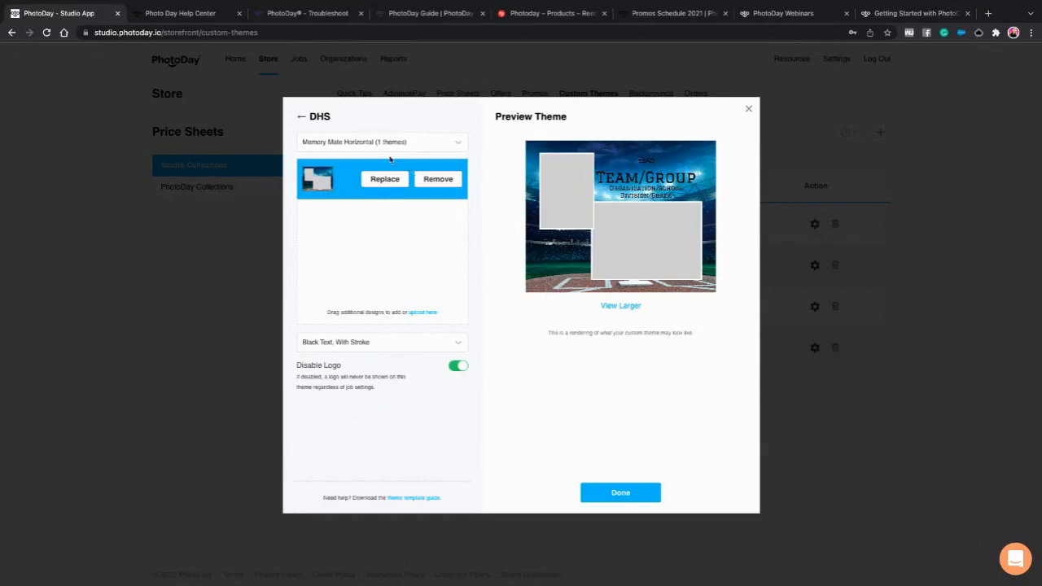
pyautogui.click(749, 111)
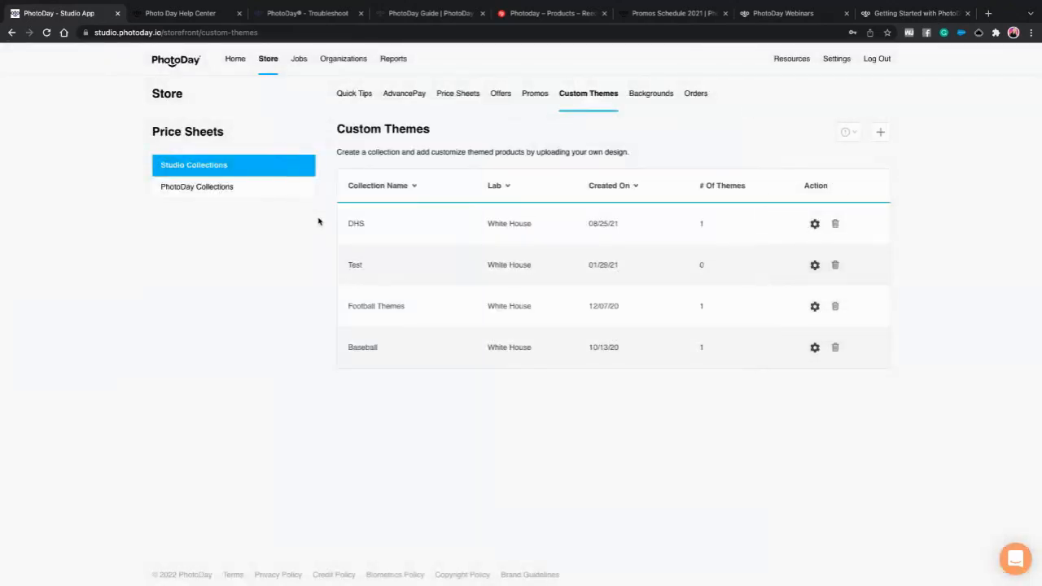
pyautogui.click(228, 188)
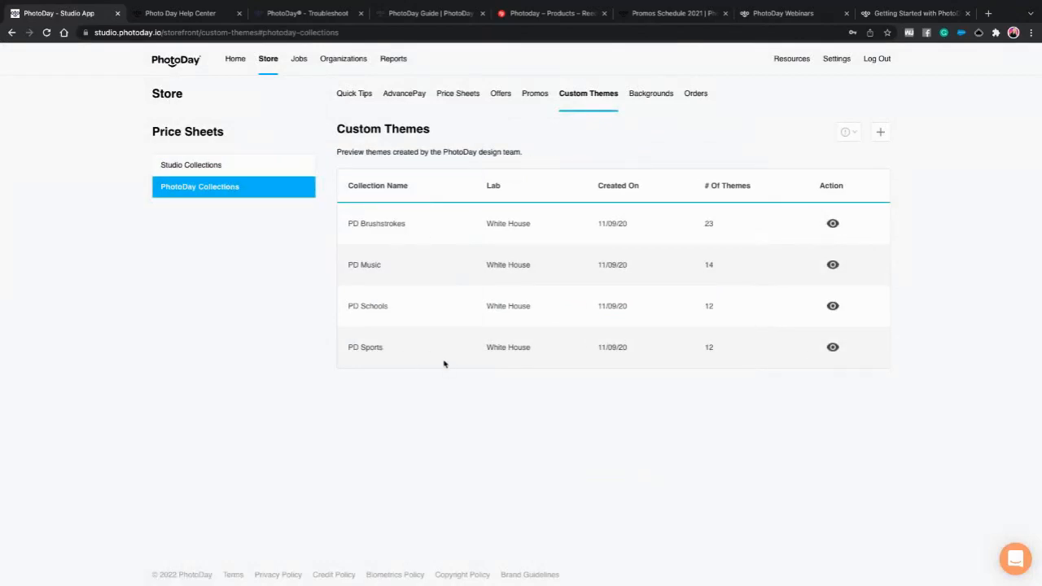
# - Switch back to Studio Collections, then bring up the Backgrounds collections list
pyautogui.click(219, 167)
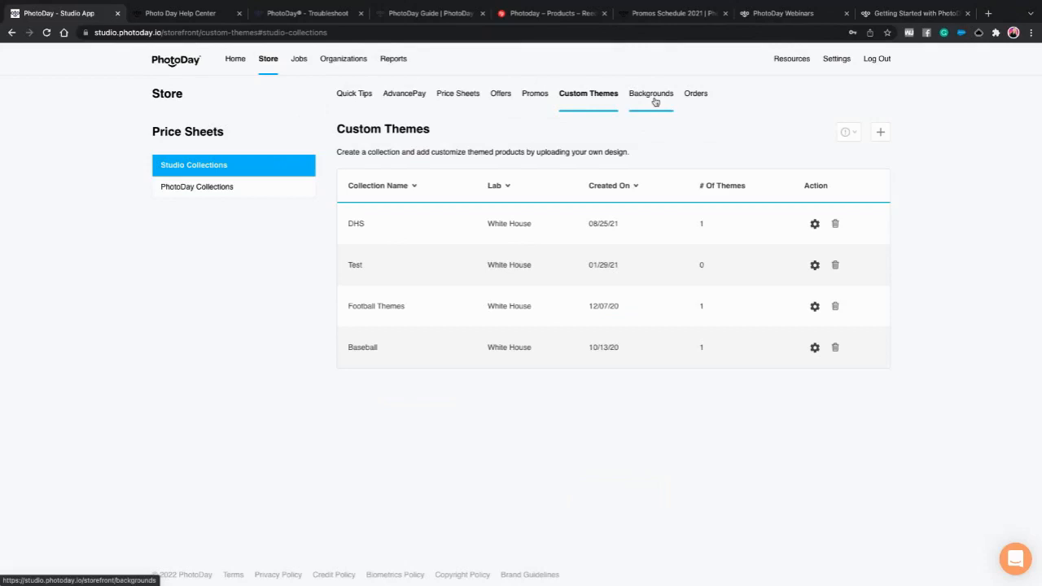
pyautogui.click(655, 102)
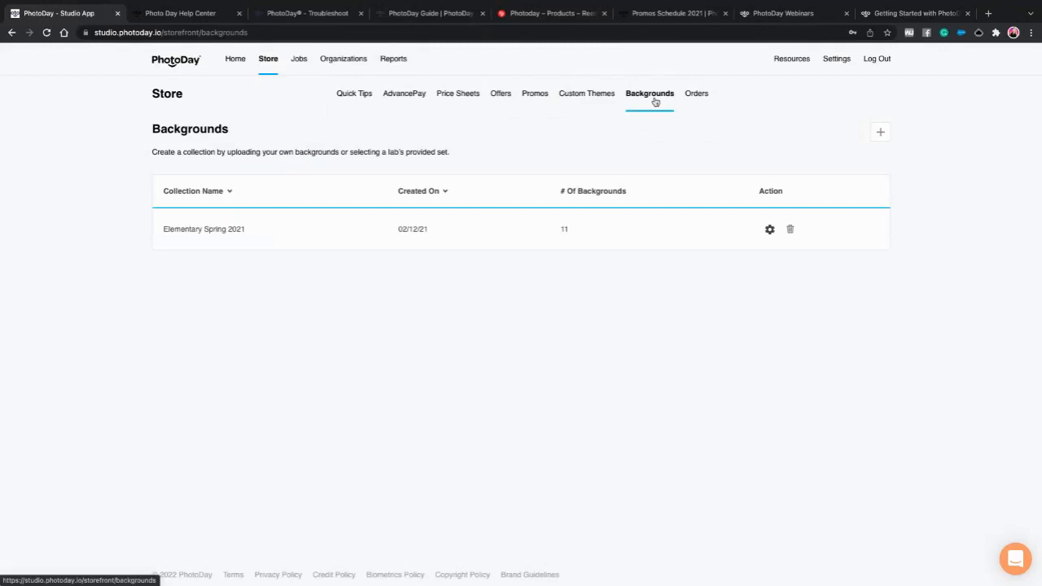
# - Browse the Elementary Spring 2021 backgrounds without changes, then go to the Organizations list
pyautogui.click(768, 229)
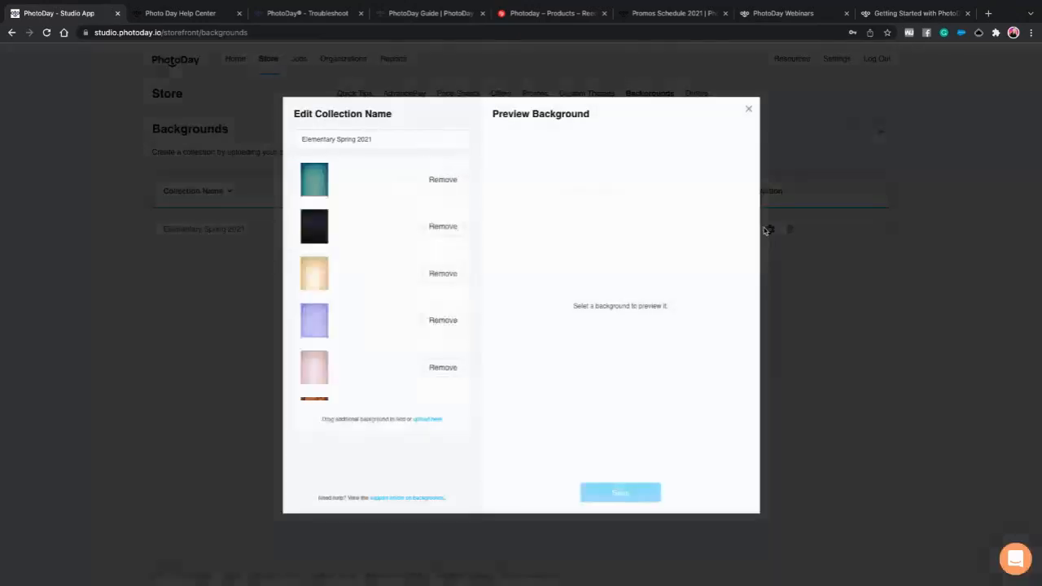
pyautogui.scroll(-2, 356, 251)
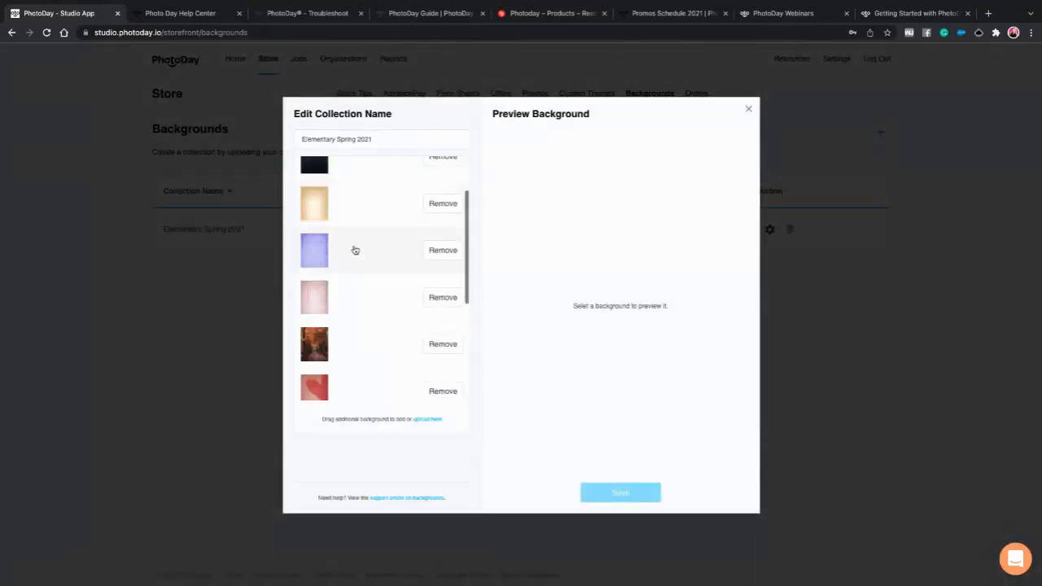
pyautogui.scroll(-1, 327, 316)
pyautogui.scroll(-3, 327, 320)
pyautogui.scroll(6, 327, 320)
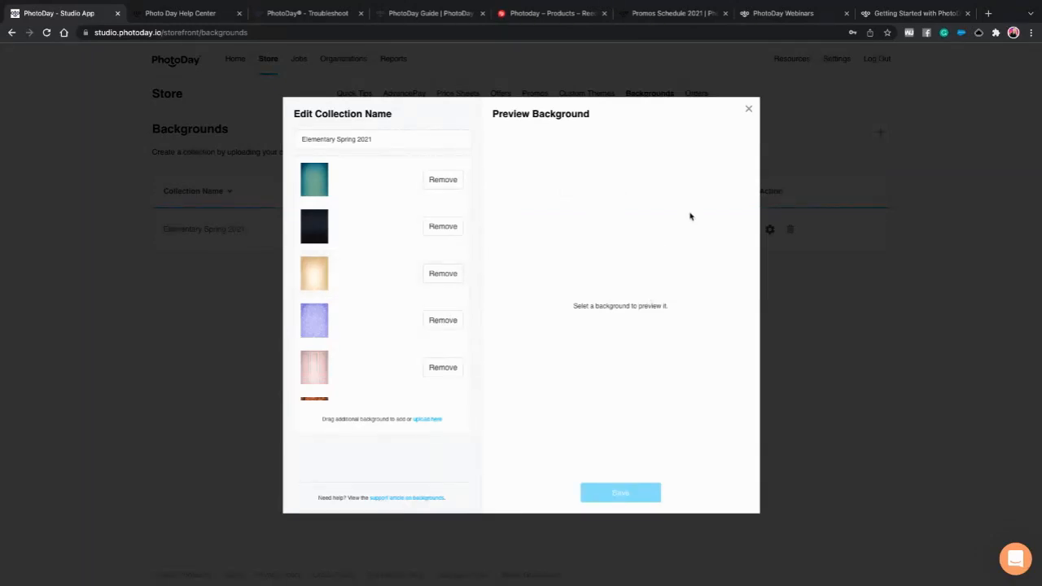
pyautogui.click(748, 110)
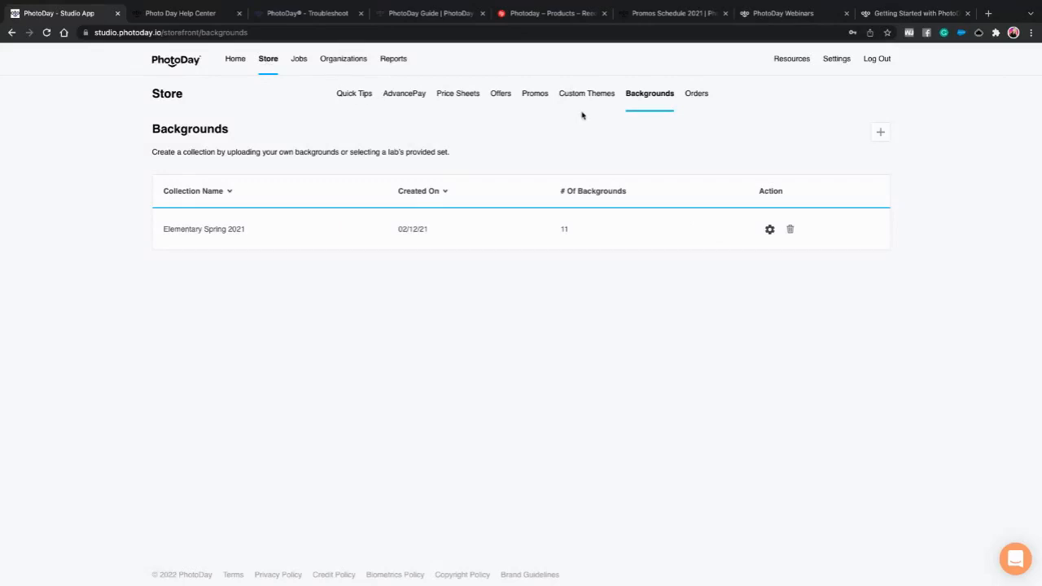
pyautogui.click(333, 63)
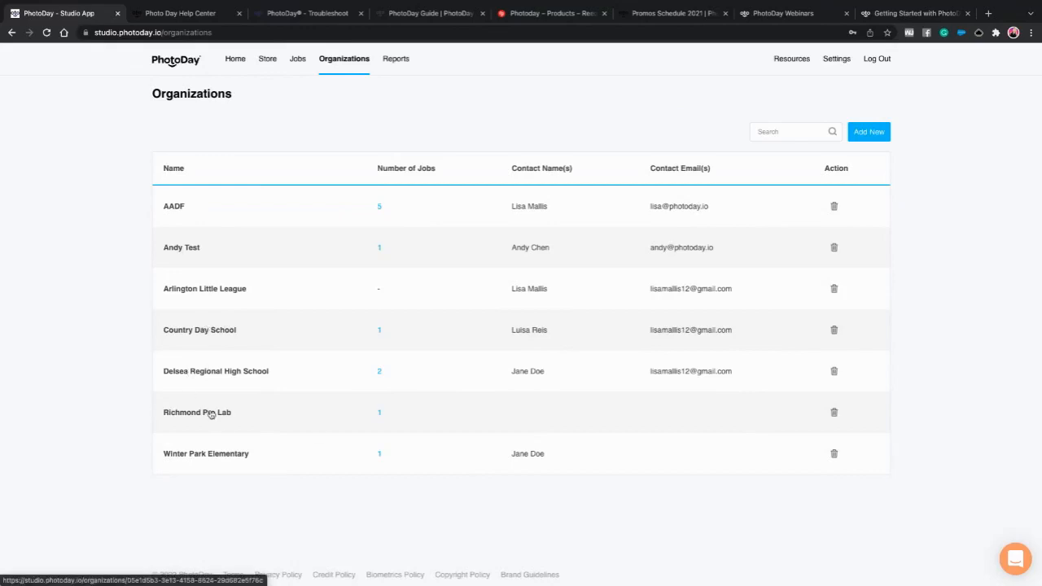
pyautogui.click(197, 292)
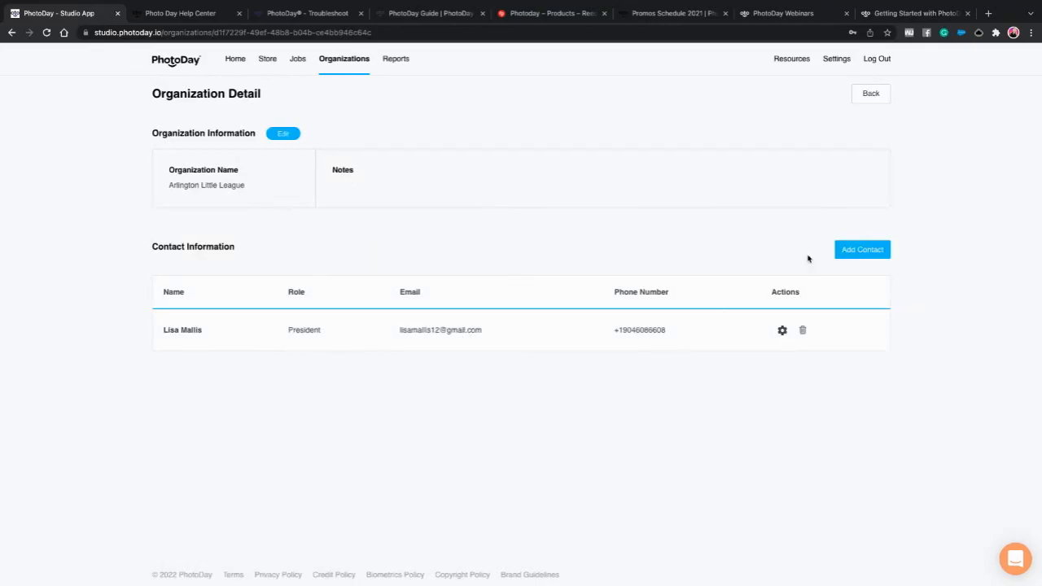
pyautogui.click(350, 66)
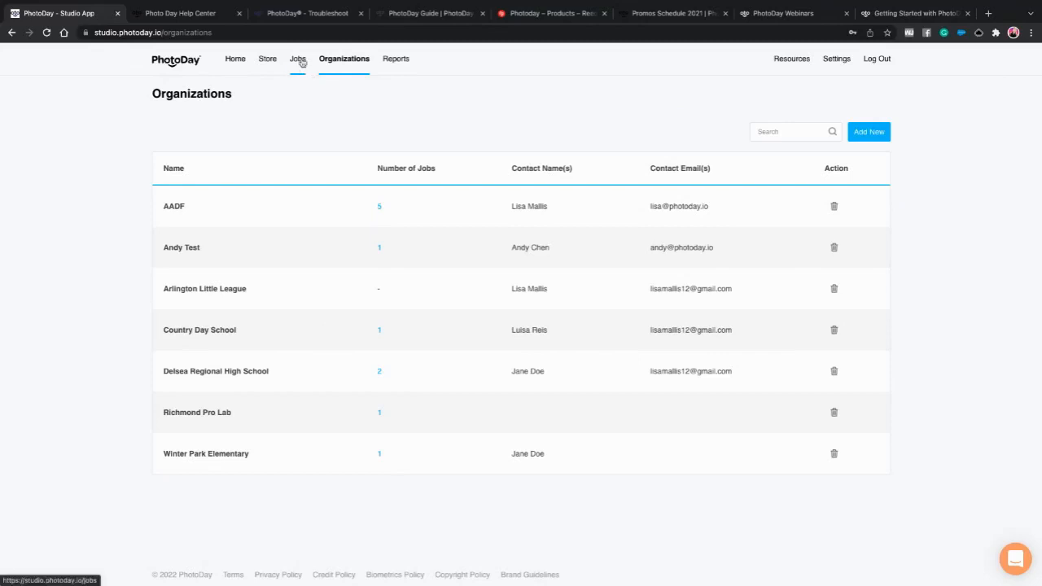
# - Start a new job named 'Arlington Little League Spring 22'
pyautogui.click(300, 63)
pyautogui.click(869, 131)
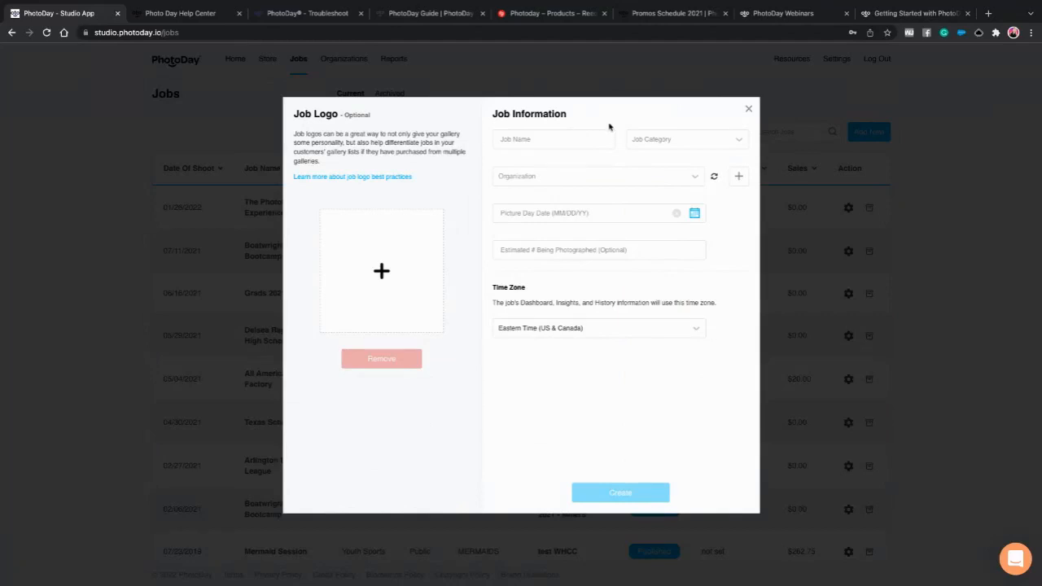
pyautogui.click(532, 140)
pyautogui.write('At')
pyautogui.write('lington Lit')
pyautogui.write('tle Leagu')
pyautogui.write('e')
pyautogui.write(' Si')
pyautogui.write('pring 22')
# - Set category Youth Sports, organization Arlington Little League, picture day 02/05/22, and 100 subjects
pyautogui.click(665, 139)
pyautogui.click(661, 162)
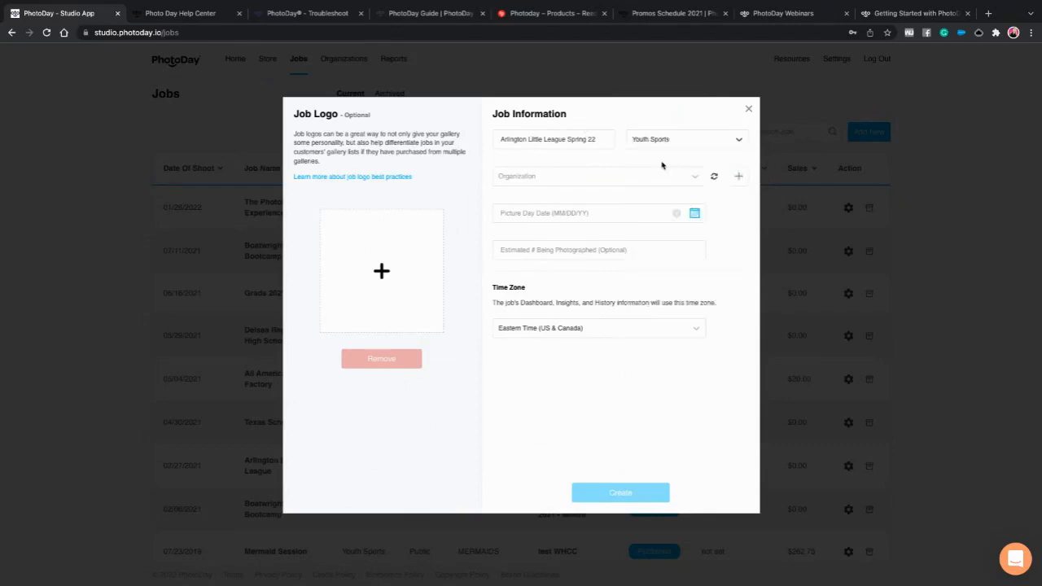
pyautogui.click(558, 175)
pyautogui.click(539, 231)
pyautogui.click(539, 215)
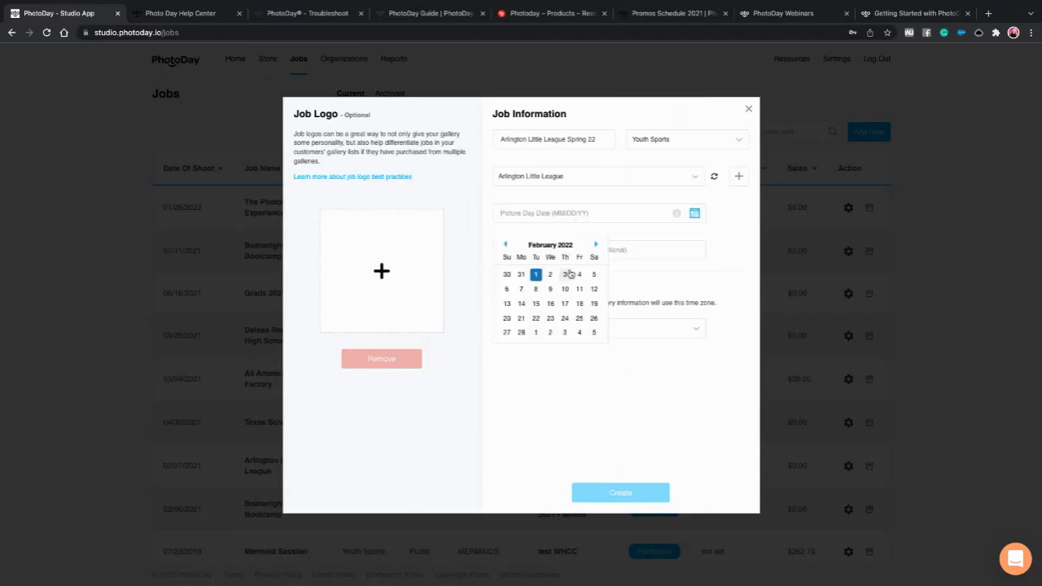
pyautogui.click(594, 274)
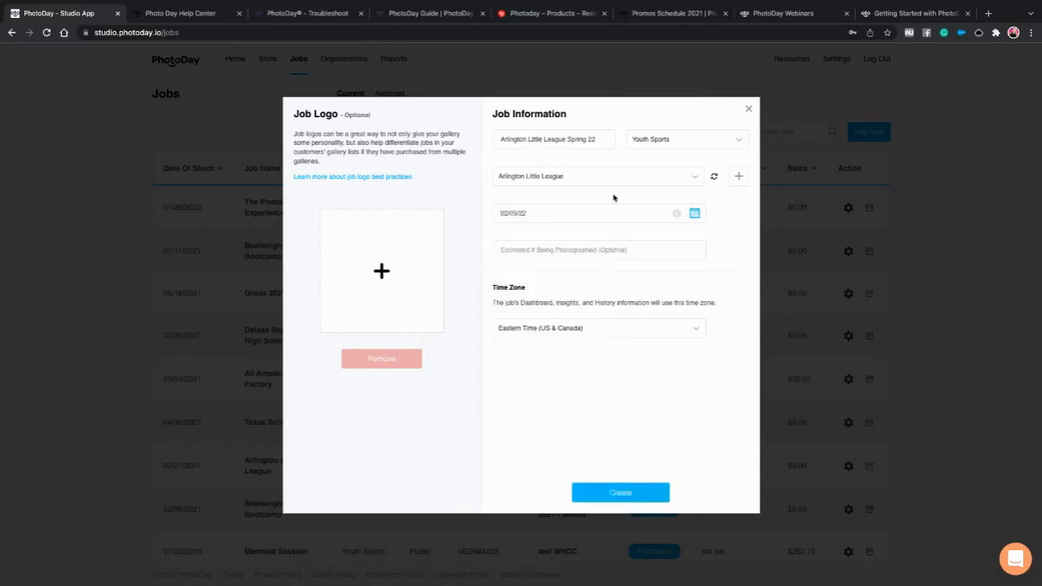
pyautogui.click(543, 252)
pyautogui.write('100')
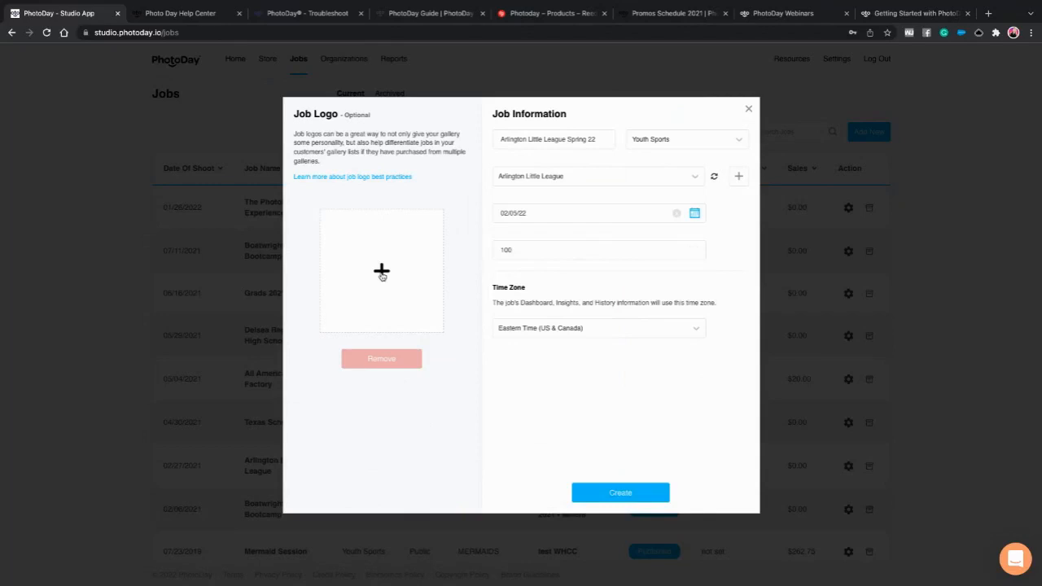
# - Add the Little League Baseball logo from Desktop > Arlington Little League, use it on themes, and create the job
pyautogui.click(382, 274)
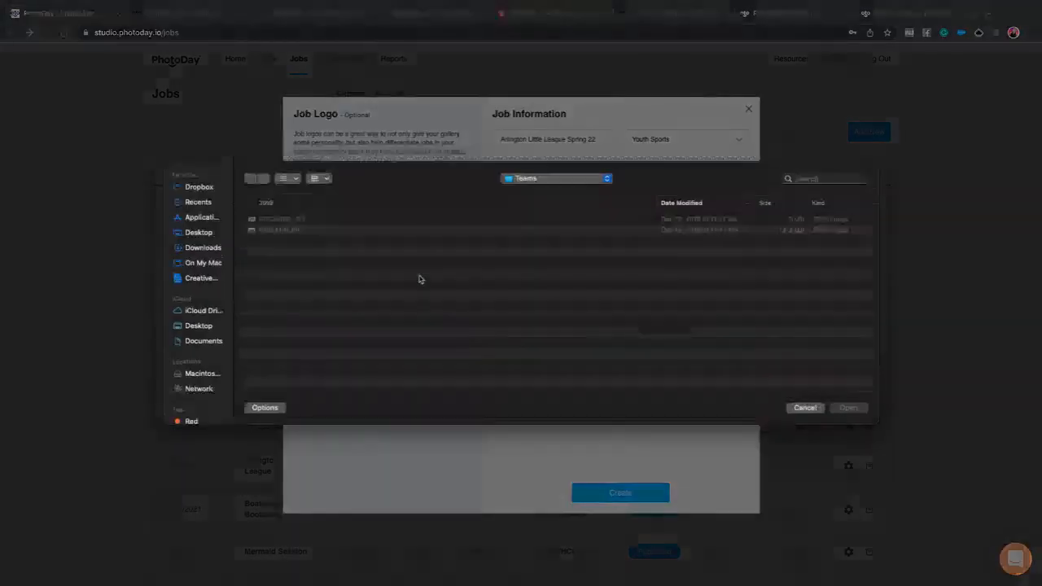
pyautogui.click(199, 232)
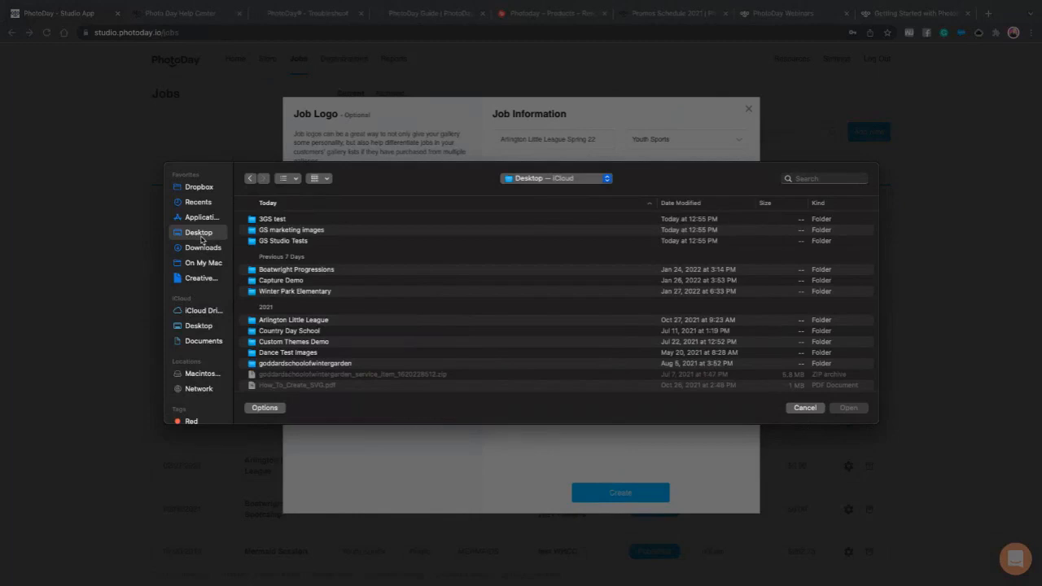
pyautogui.doubleClick(275, 320)
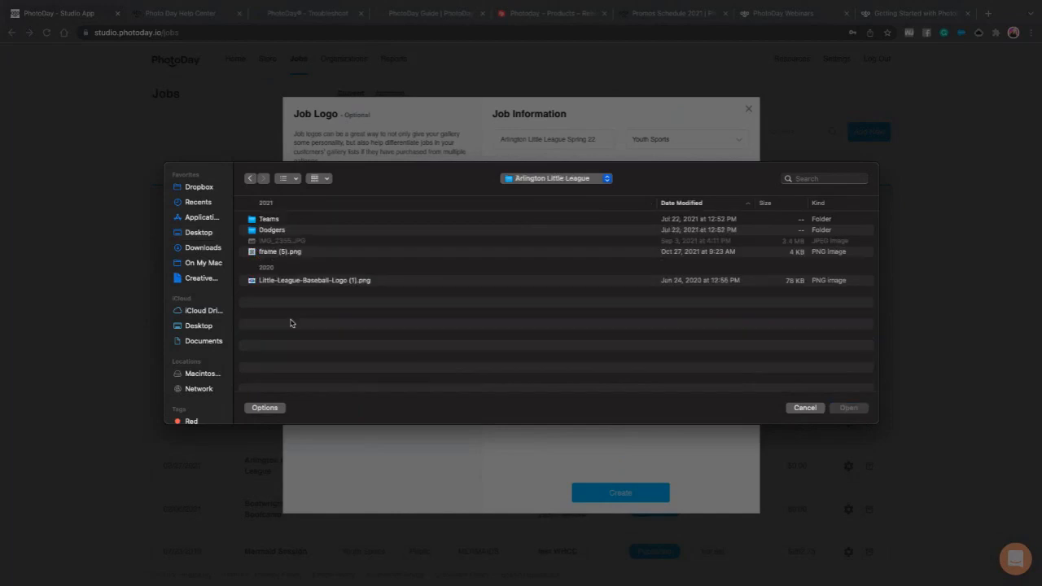
pyautogui.click(306, 282)
pyautogui.click(850, 409)
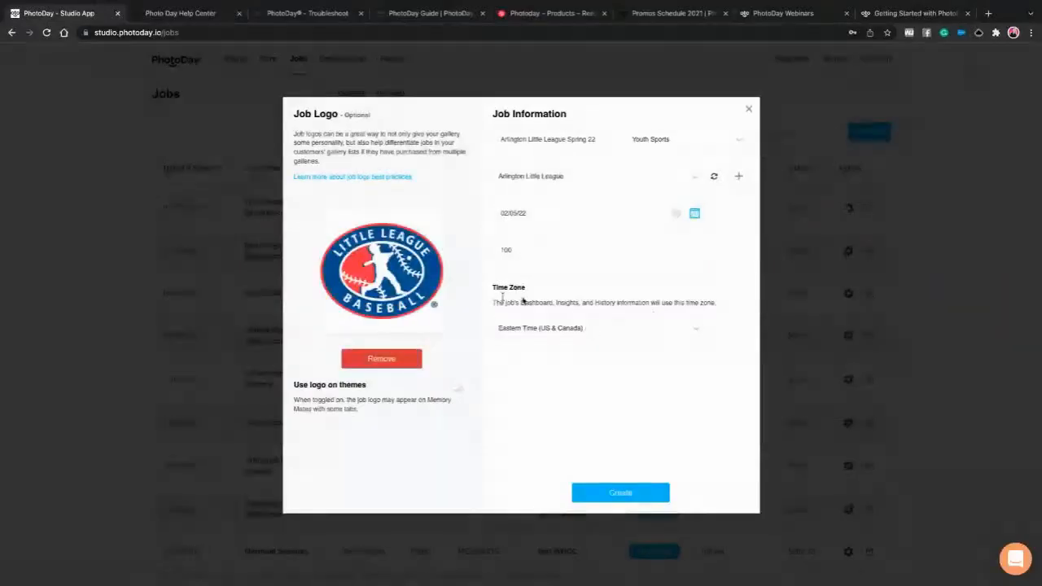
pyautogui.click(458, 385)
pyautogui.click(625, 493)
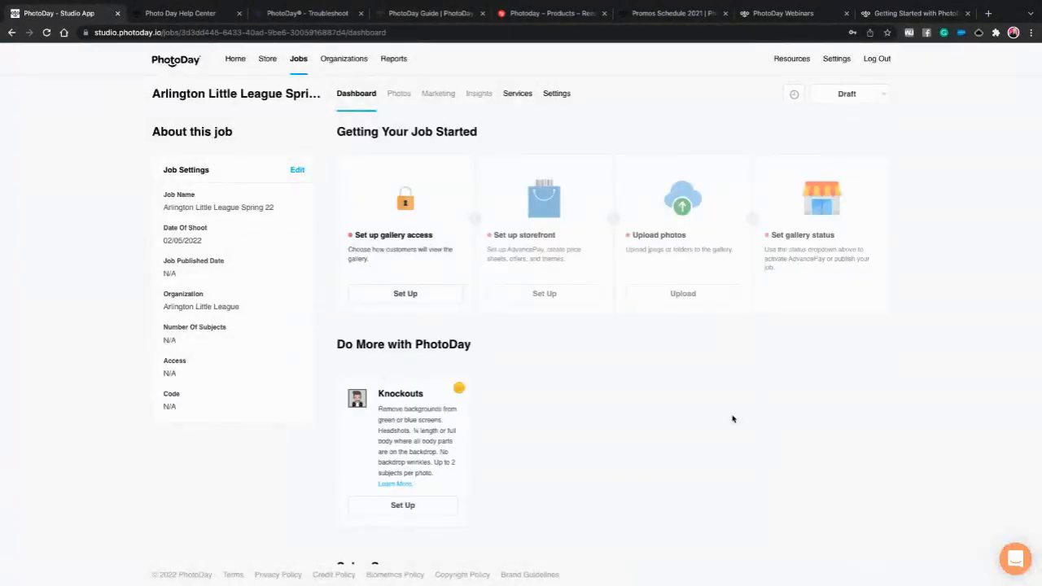
# - Set gallery access to Public Gallery with opt-in code DEMO22SPRING and save
pyautogui.click(406, 295)
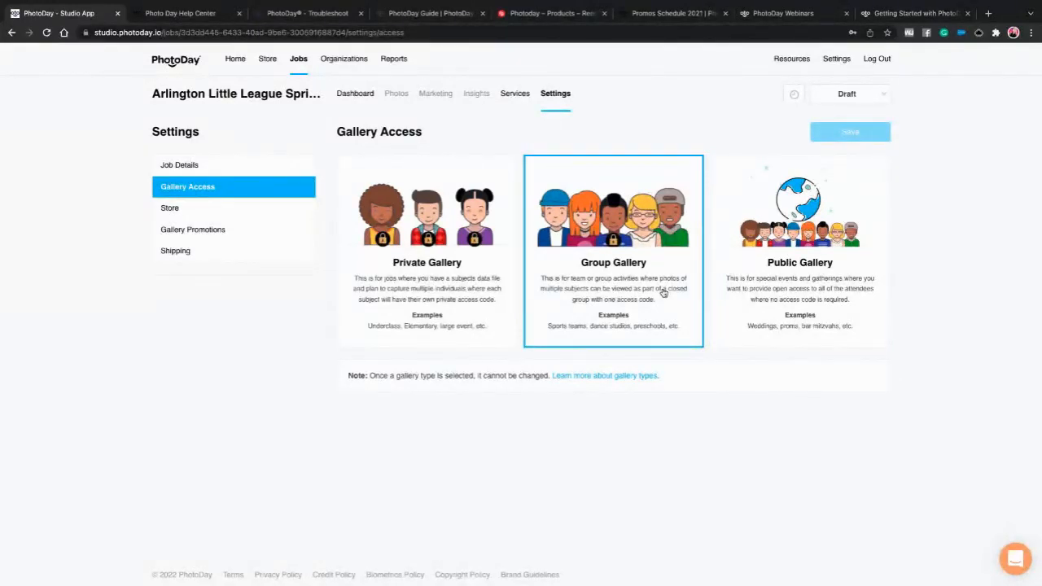
pyautogui.click(777, 296)
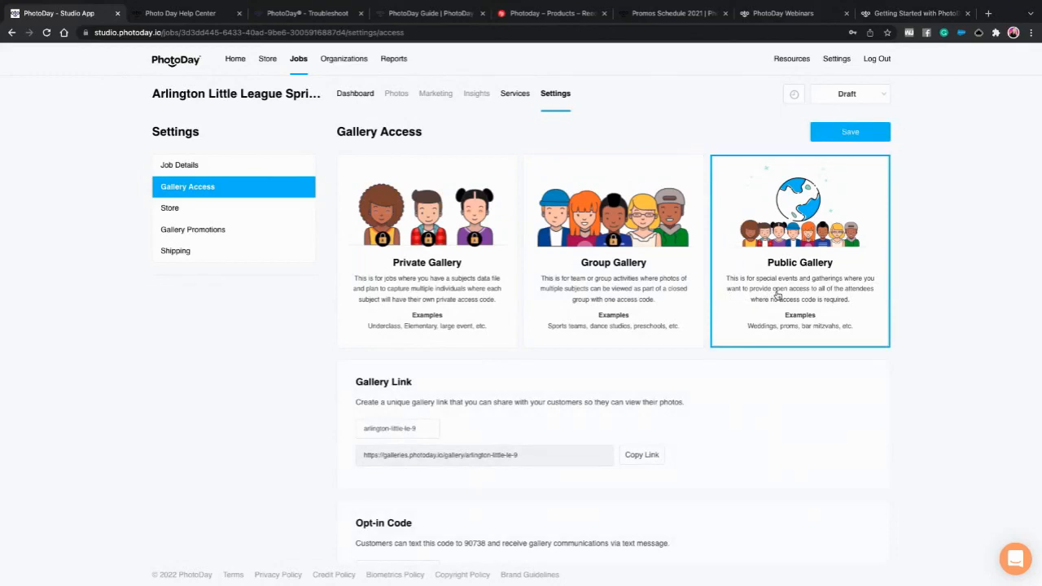
pyautogui.scroll(-2, 684, 390)
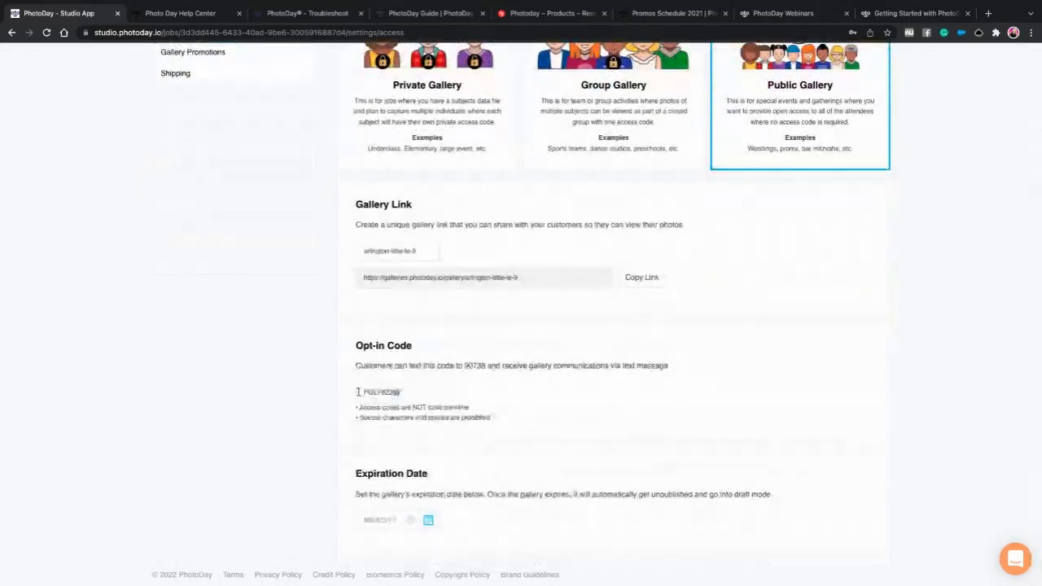
pyautogui.doubleClick(368, 393)
pyautogui.write('DEMO')
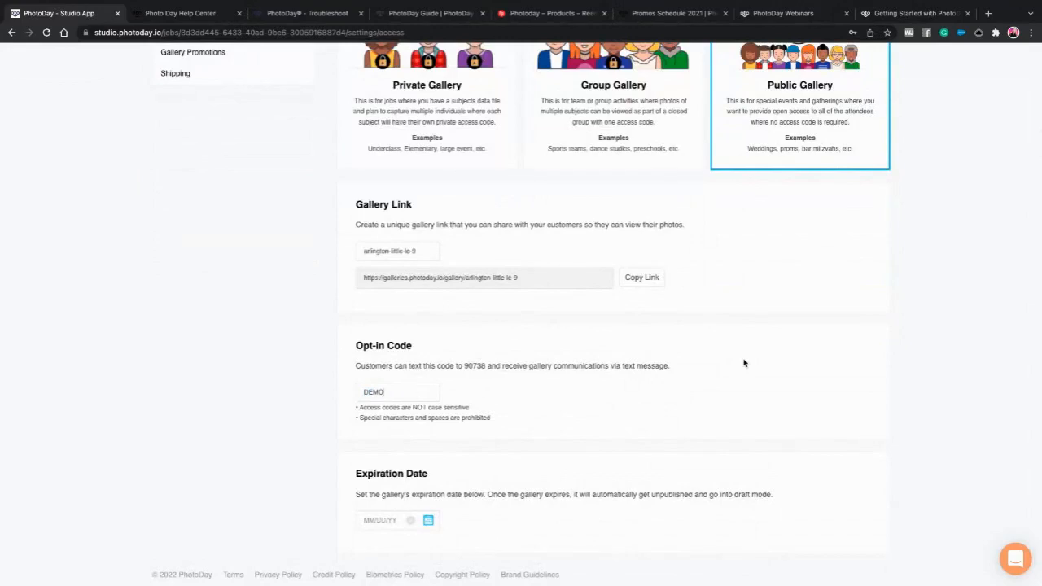
pyautogui.write('22SPRING')
pyautogui.scroll(1, 786, 370)
pyautogui.scroll(-1, 422, 462)
pyautogui.scroll(3, 642, 346)
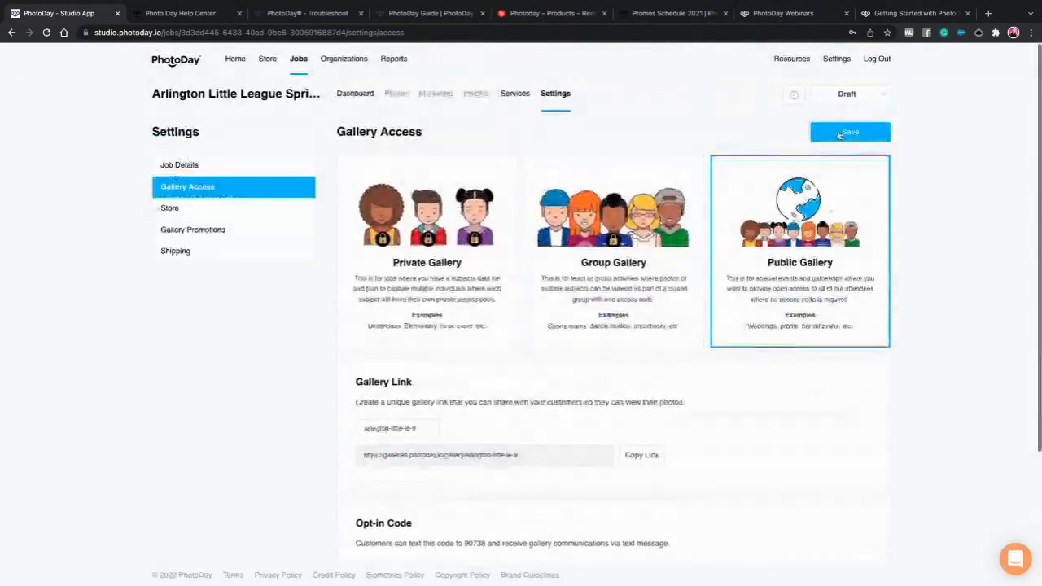
pyautogui.click(849, 132)
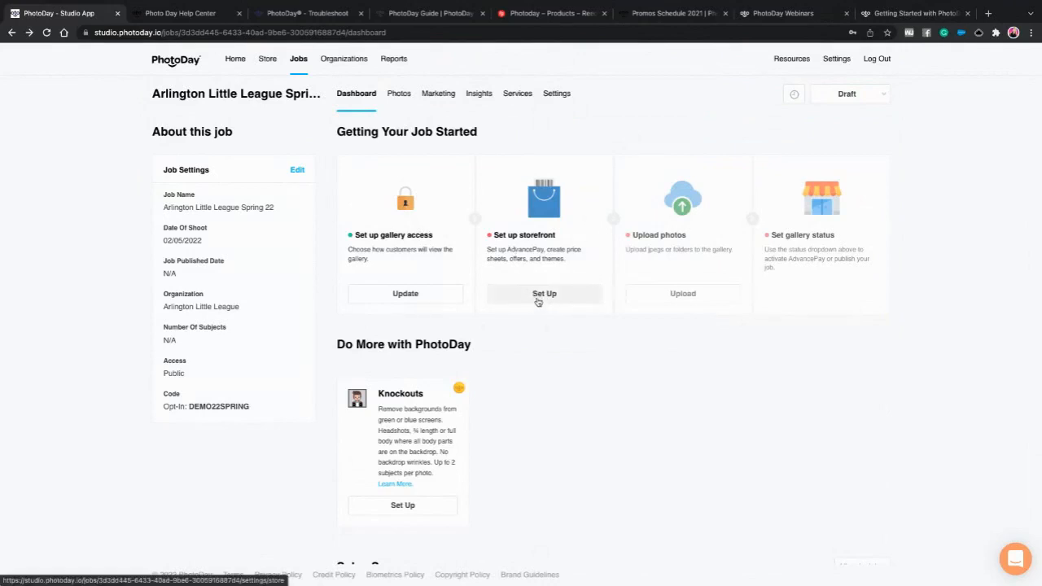
# - Give the store the Spring Demo credit sheet and Spring Sports AdvancePay offer, then save
pyautogui.click(536, 294)
pyautogui.click(435, 292)
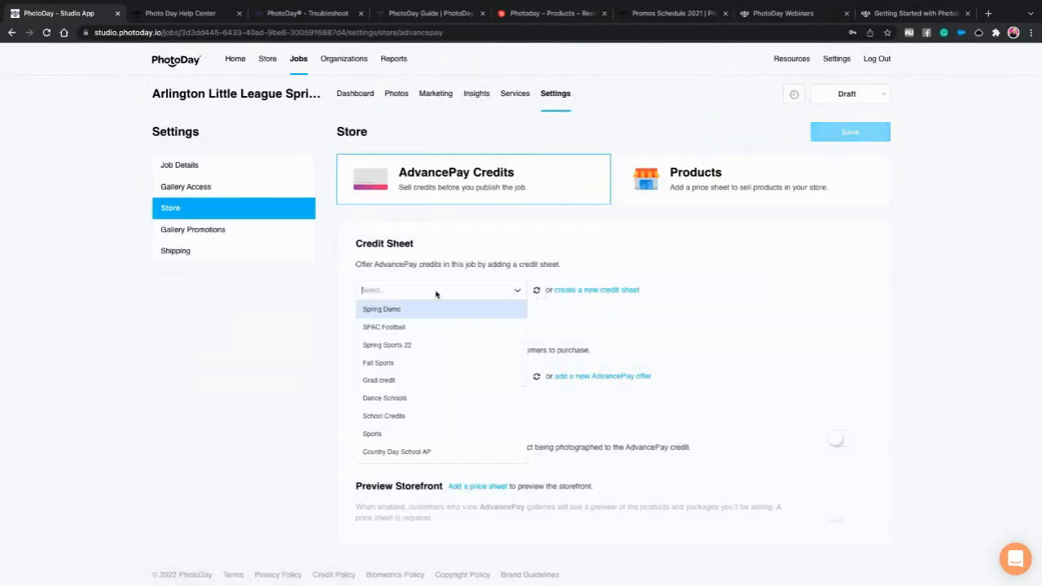
pyautogui.click(399, 310)
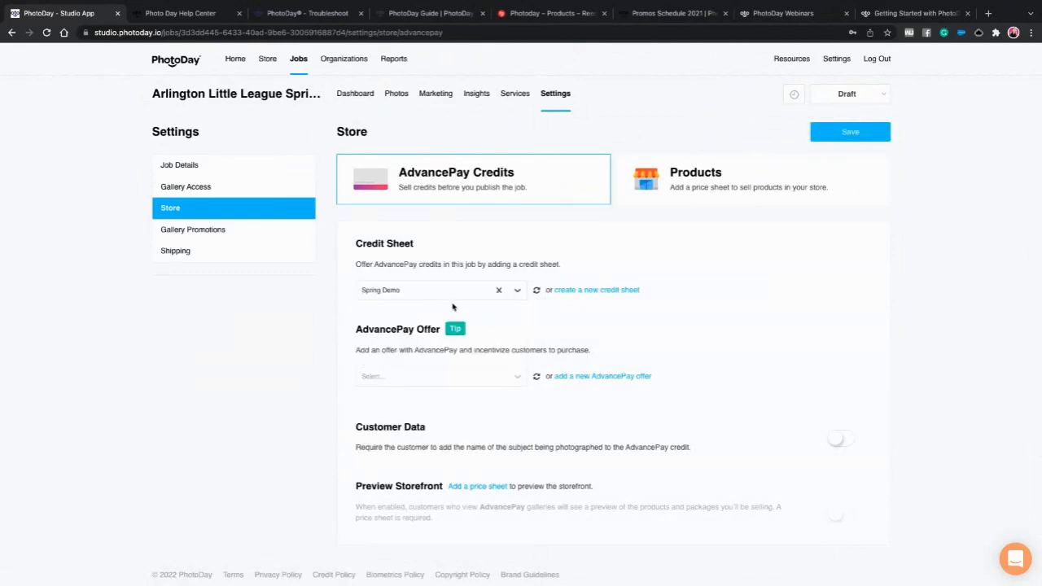
pyautogui.click(413, 379)
pyautogui.scroll(-2, 419, 462)
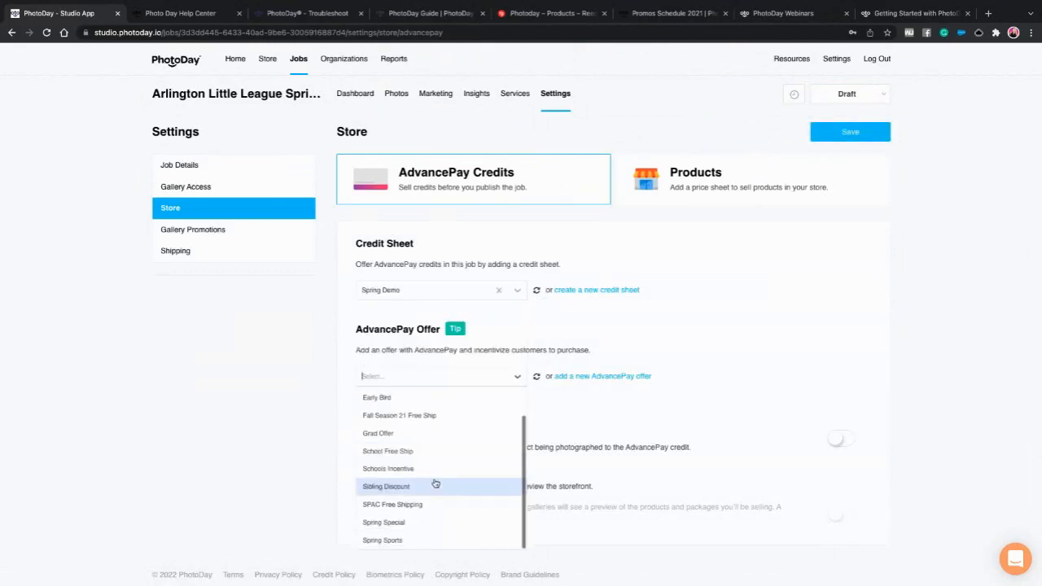
pyautogui.click(430, 522)
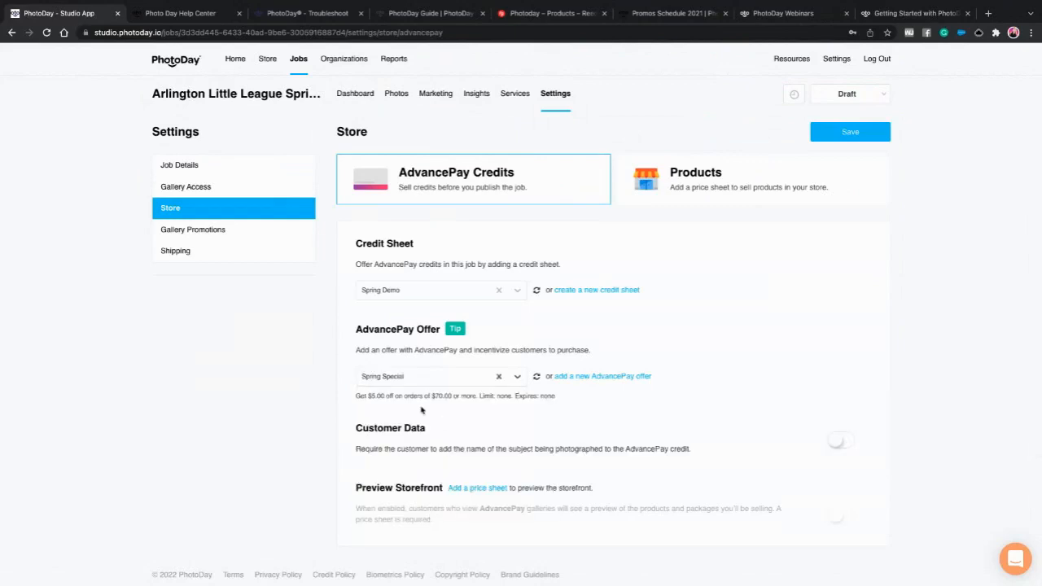
pyautogui.click(414, 380)
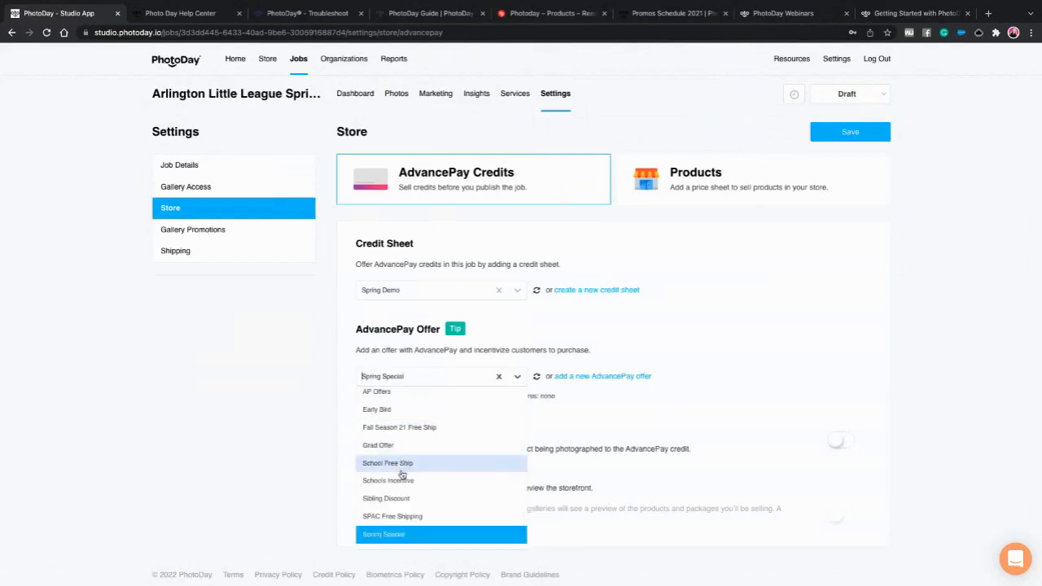
pyautogui.scroll(-1, 409, 485)
pyautogui.click(413, 542)
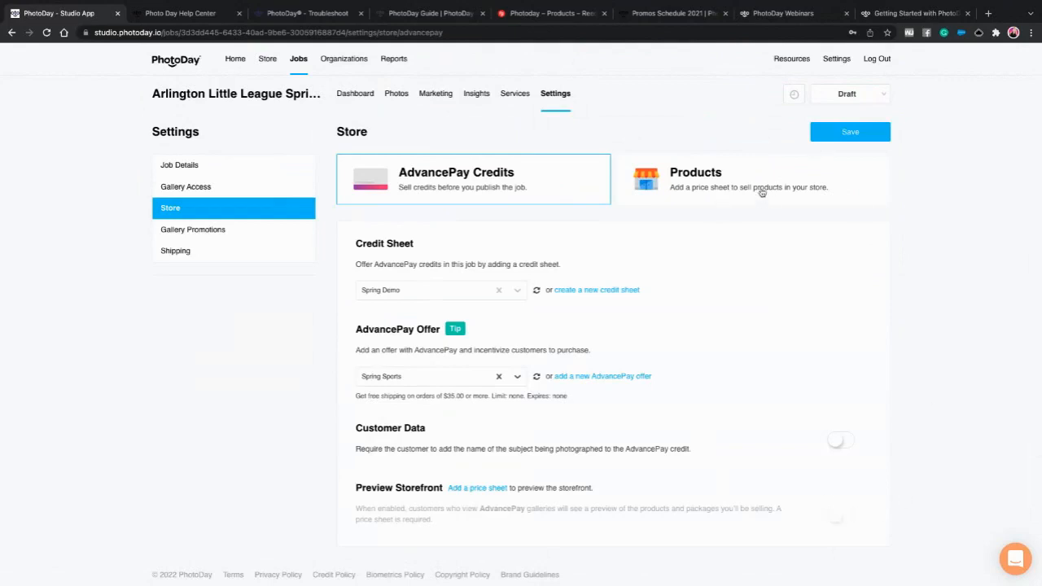
pyautogui.click(848, 135)
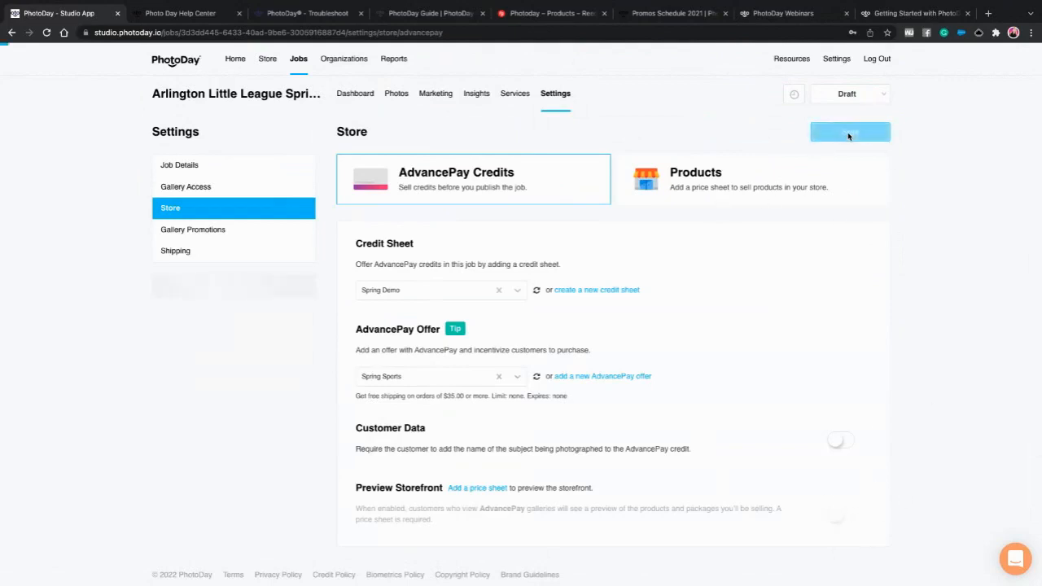
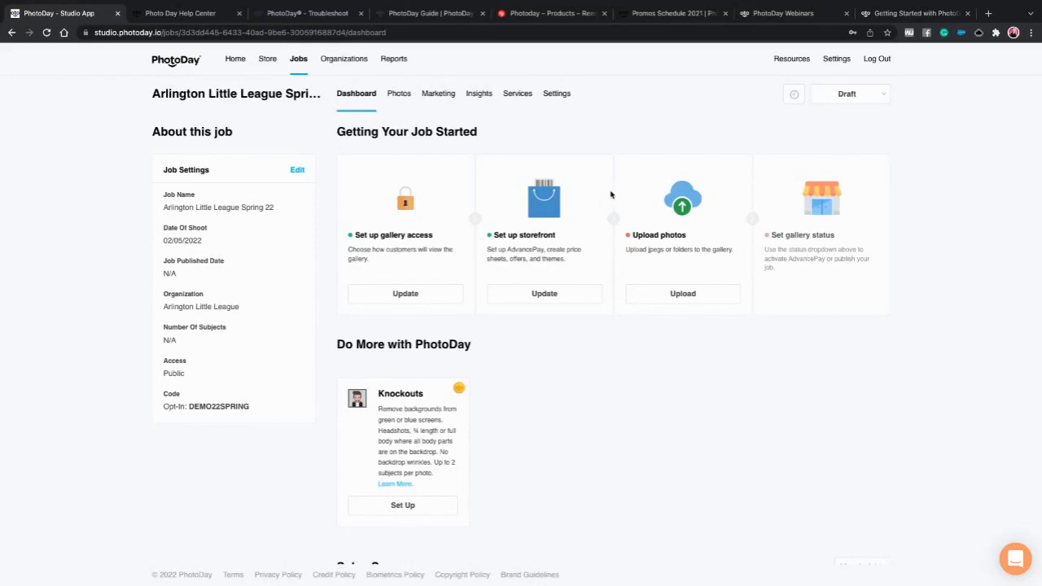
# - Create an AdvancePay flyer from the job's Marketing page and give it the Modern Horizontal design
pyautogui.click(437, 97)
pyautogui.click(538, 280)
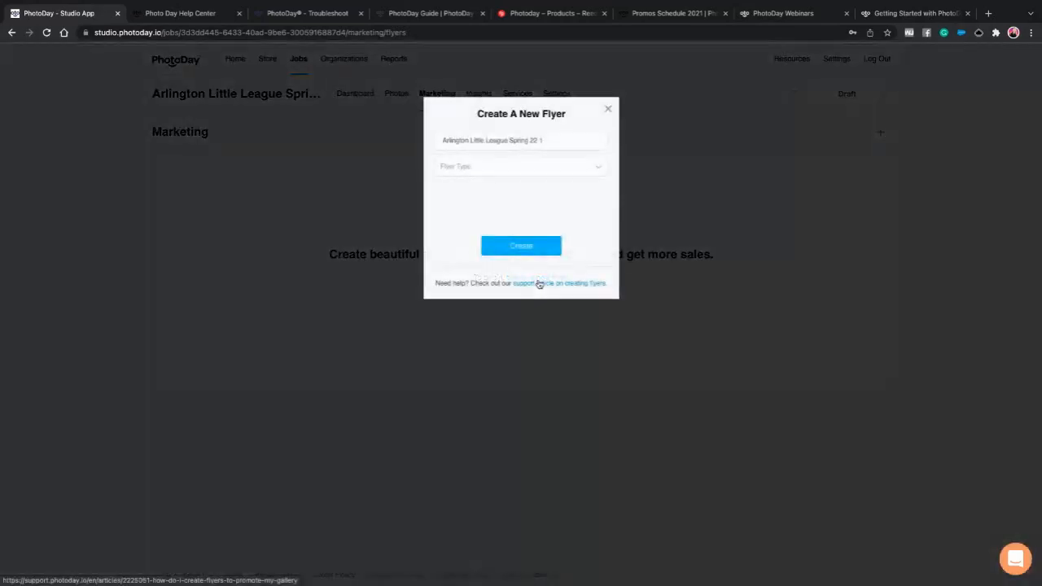
pyautogui.click(461, 167)
pyautogui.click(458, 192)
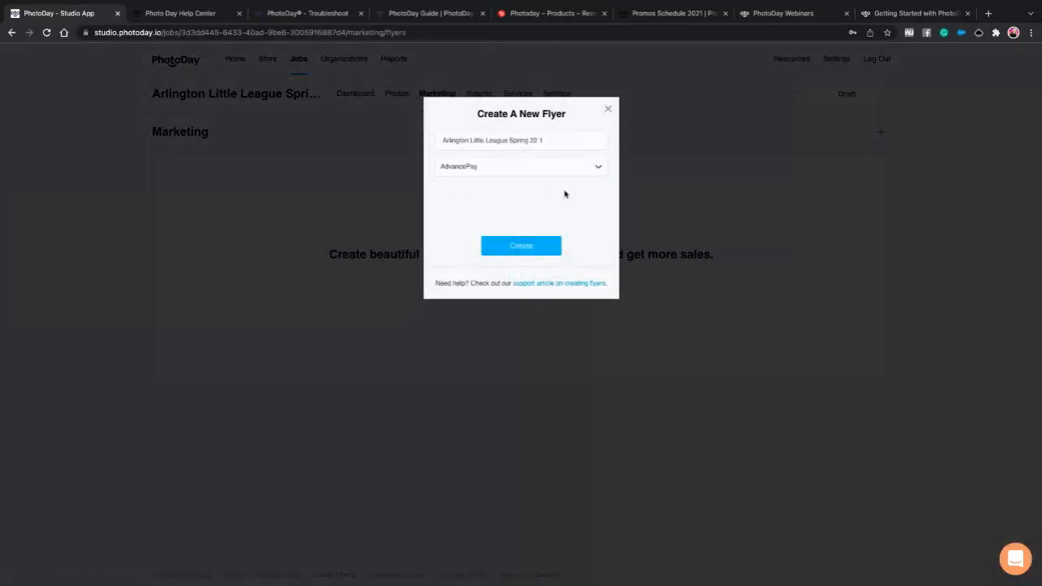
pyautogui.click(525, 247)
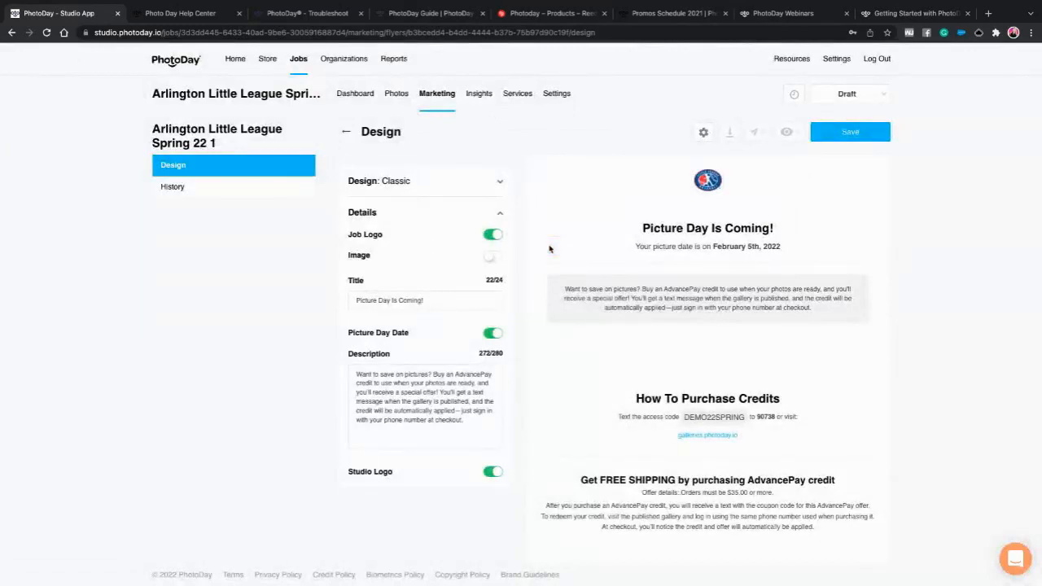
pyautogui.click(415, 188)
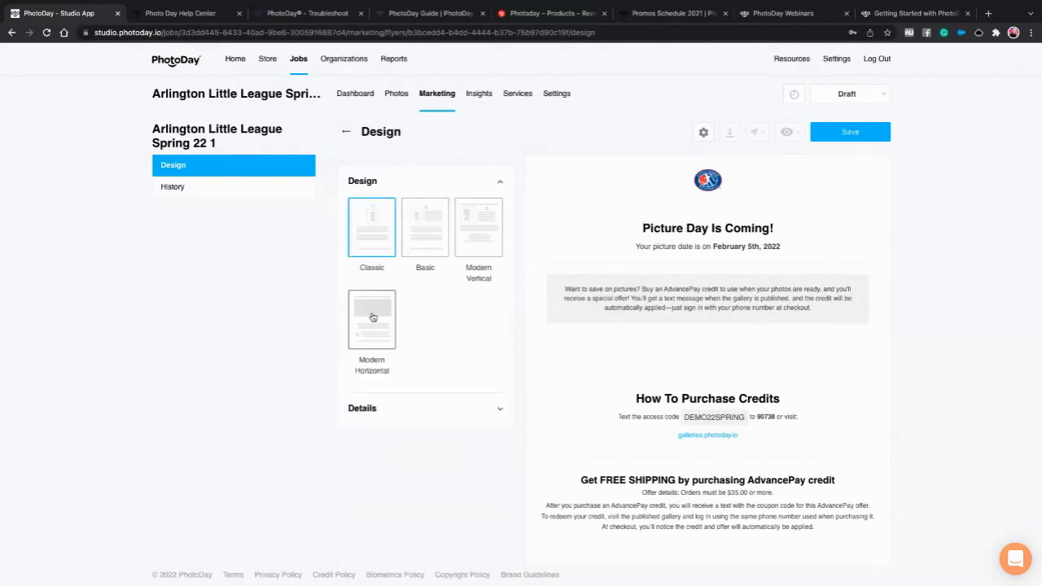
pyautogui.click(377, 318)
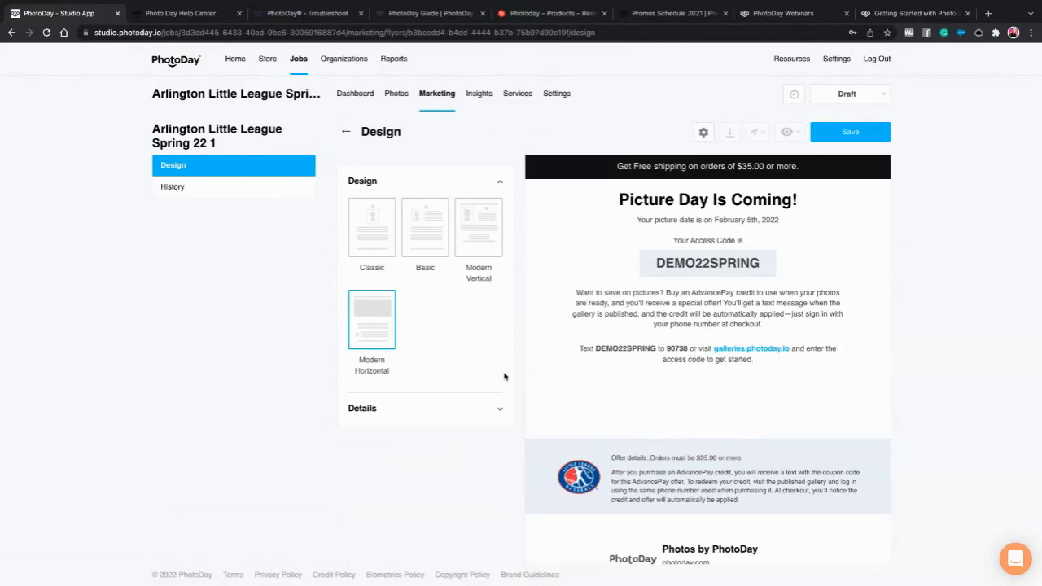
# - In the flyer Details, leave the header Image turned off
pyautogui.scroll(-1, 470, 353)
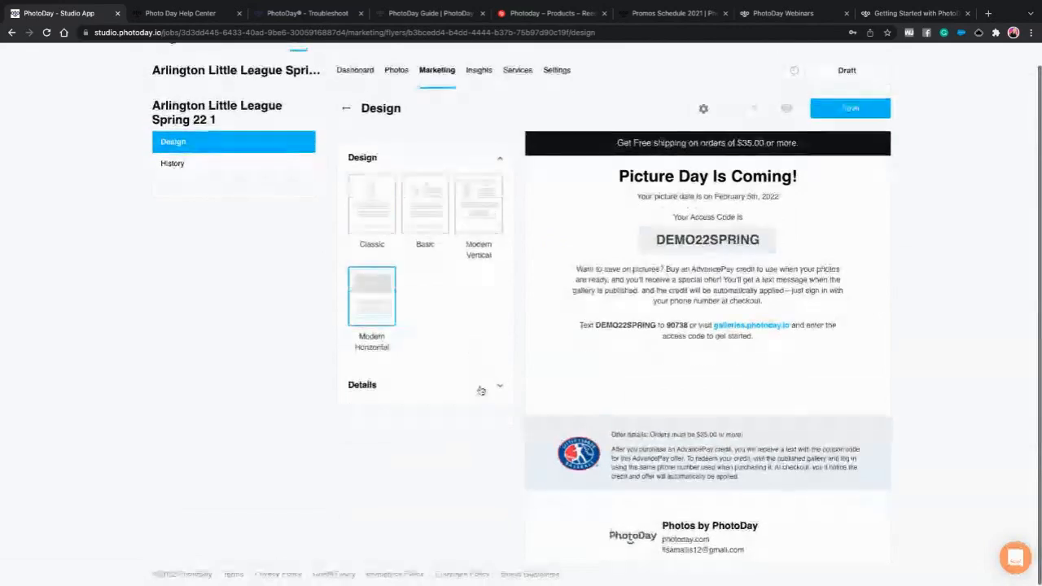
pyautogui.click(487, 387)
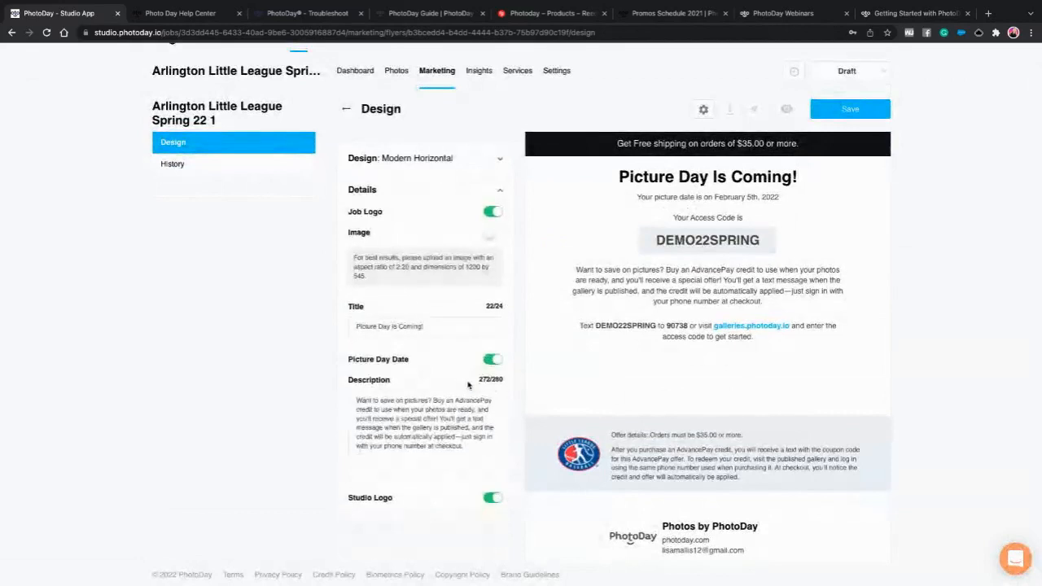
pyautogui.click(491, 236)
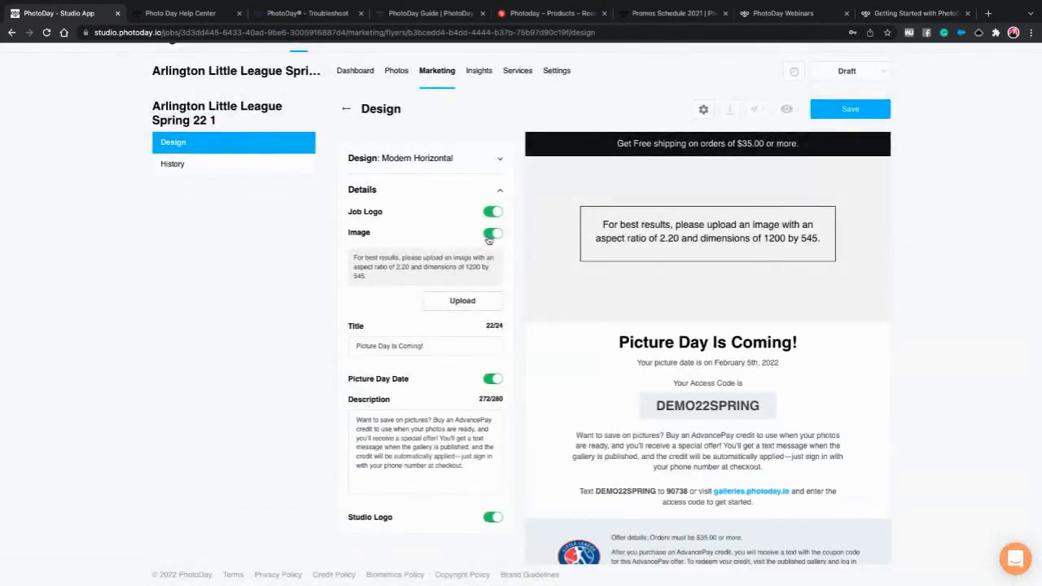
pyautogui.click(490, 236)
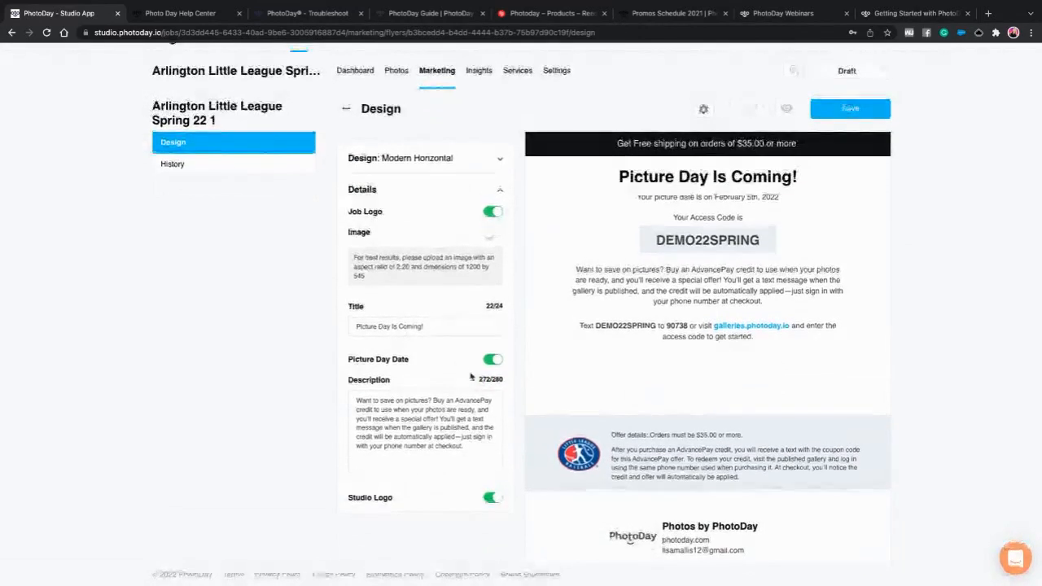
pyautogui.moveTo(421, 420); pyautogui.dragTo(441, 445)
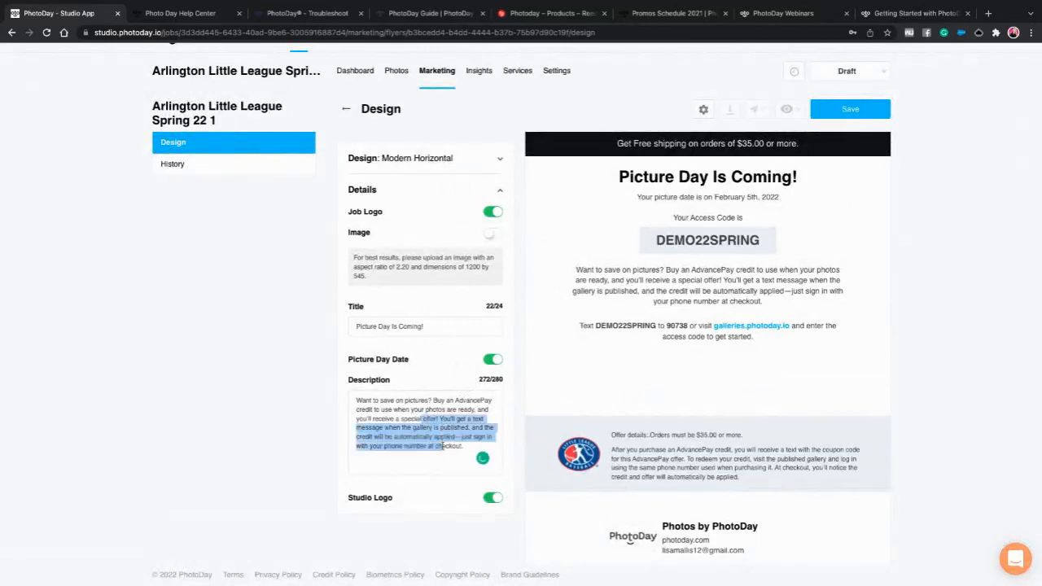
pyautogui.click(410, 429)
# - Keep the studio logo shown in the footer and save the flyer
pyautogui.click(491, 498)
pyautogui.click(491, 499)
pyautogui.click(491, 499)
pyautogui.click(491, 499)
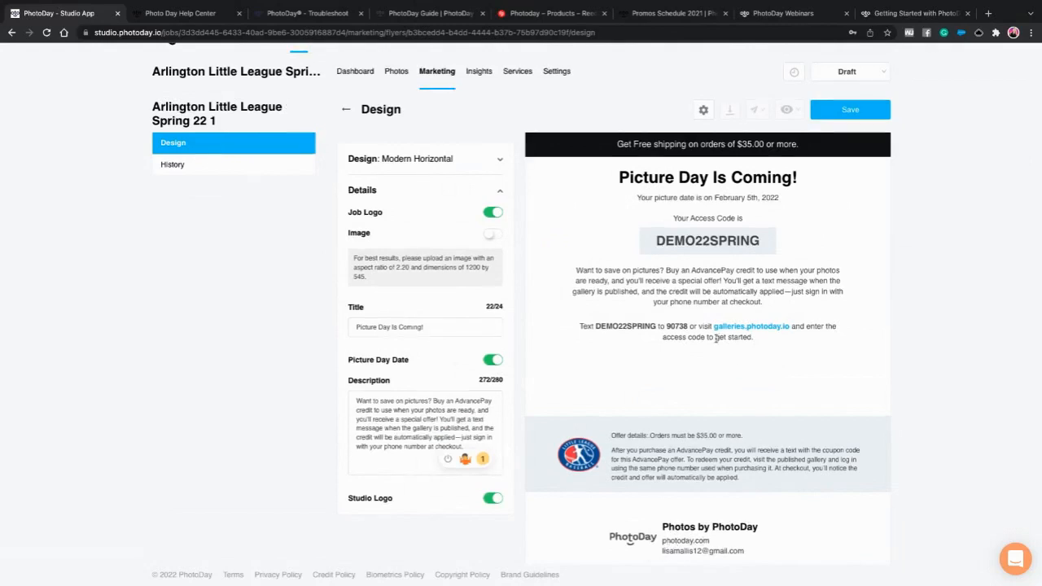
pyautogui.scroll(1, 813, 203)
pyautogui.click(839, 131)
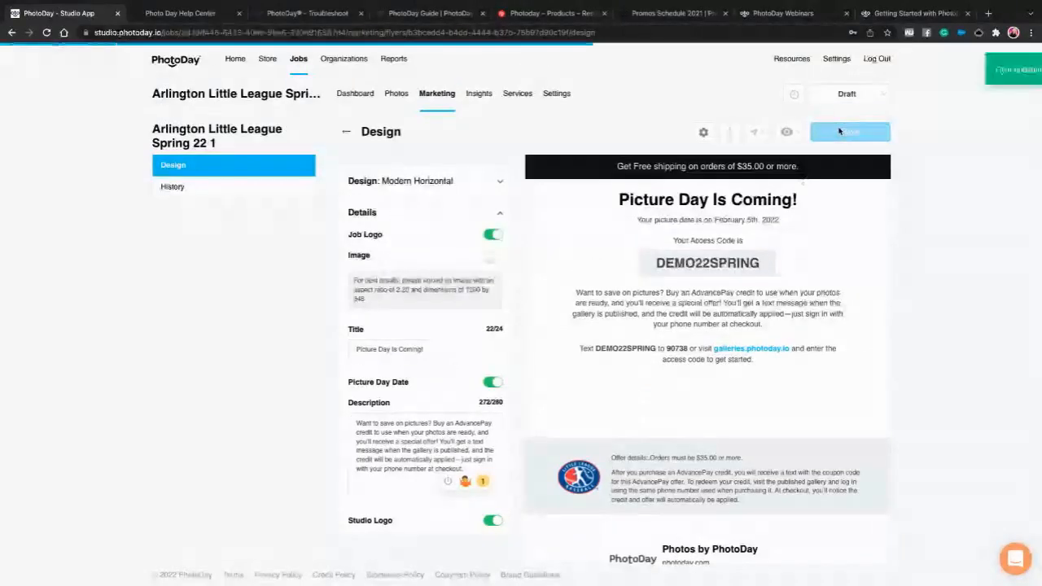
# - Send the flyer to the organization's contact address with subject 'Important Picture Day Info'
pyautogui.click(759, 135)
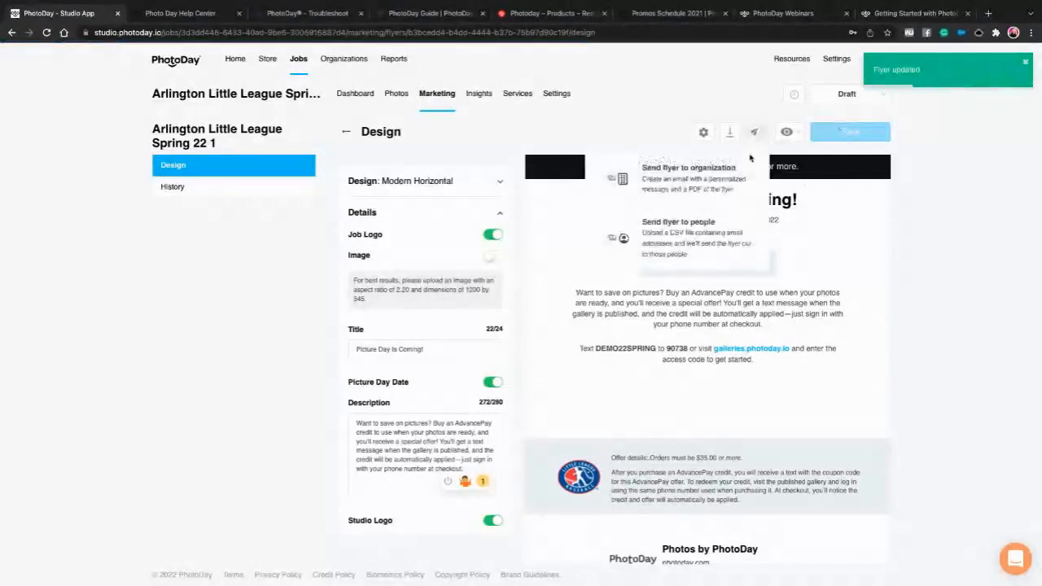
pyautogui.click(692, 188)
pyautogui.click(428, 143)
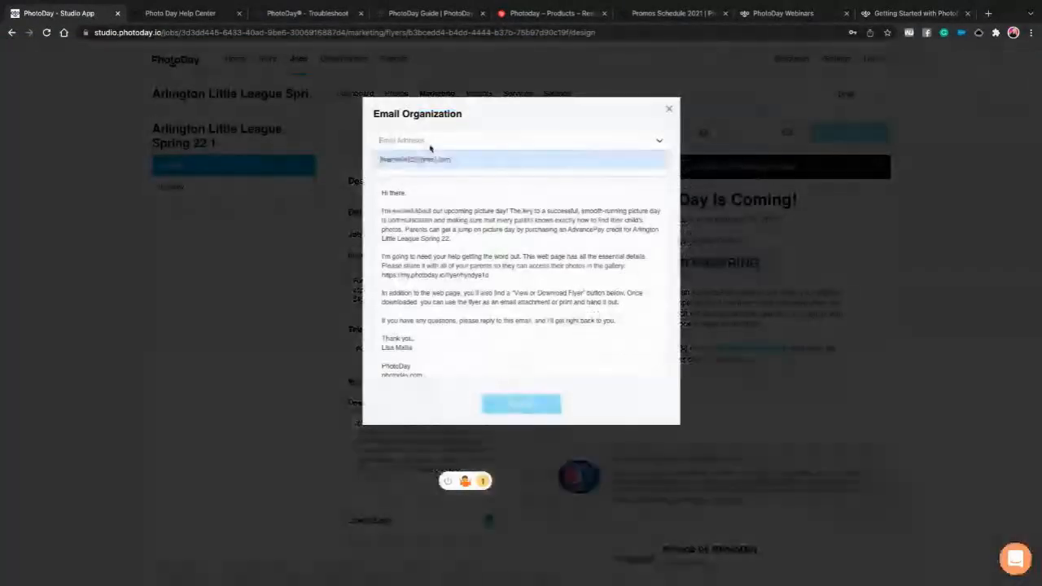
pyautogui.click(415, 161)
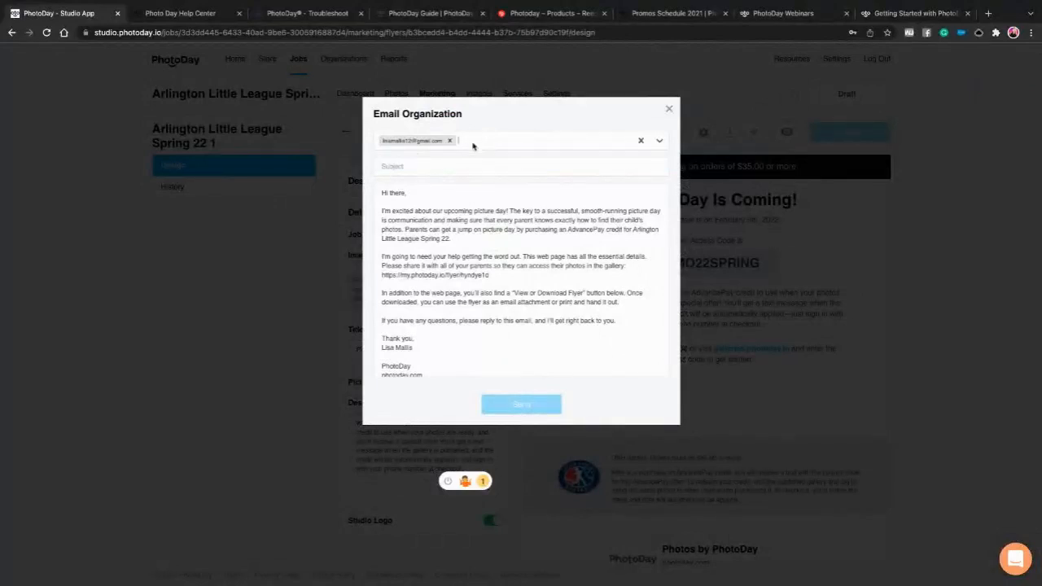
pyautogui.click(443, 170)
pyautogui.write('Imp')
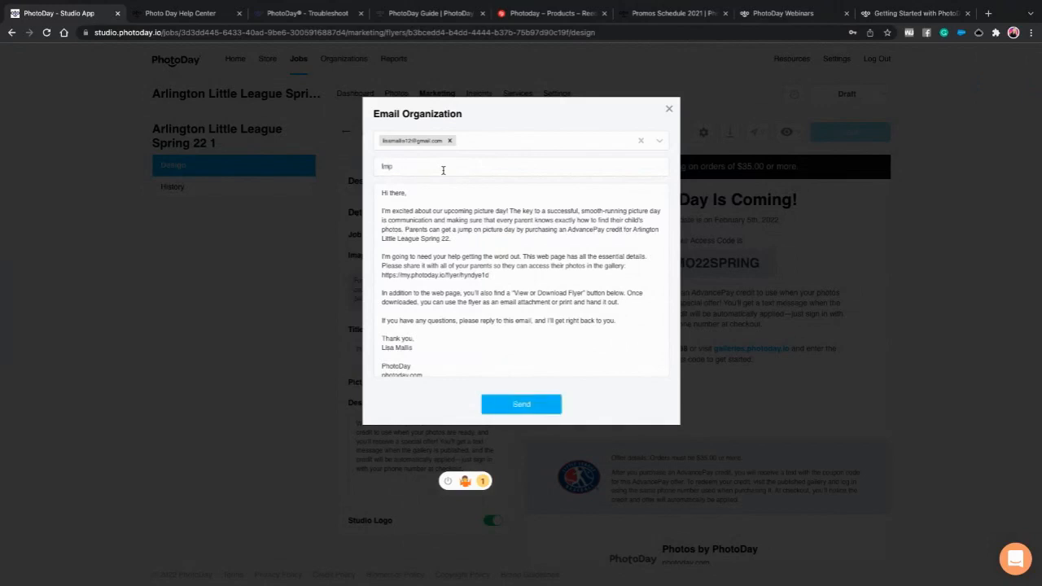
pyautogui.write('ortant Picture Day C')
pyautogui.write('fo')
pyautogui.scroll(-1, 545, 256)
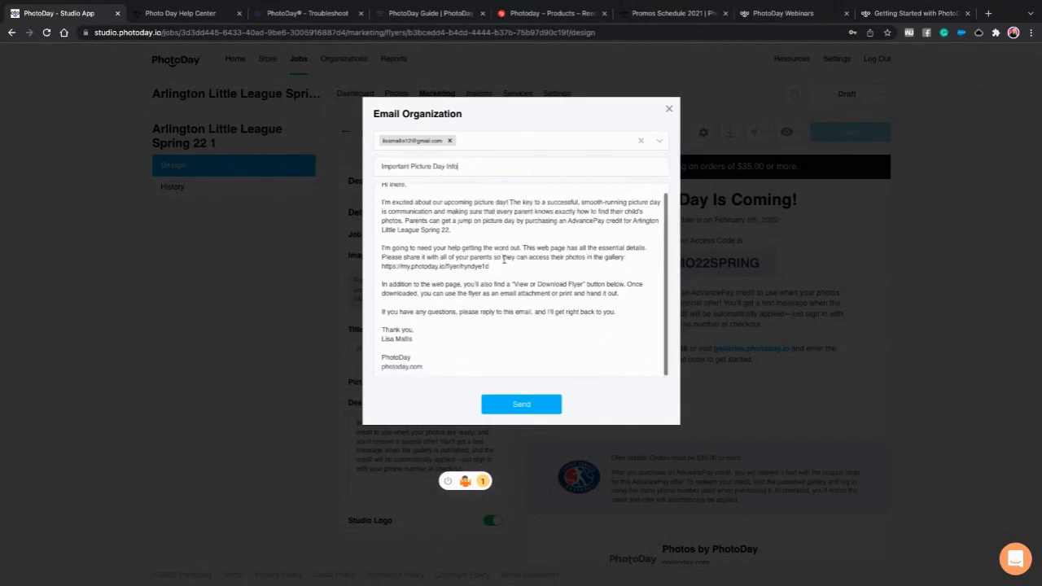
pyautogui.click(530, 398)
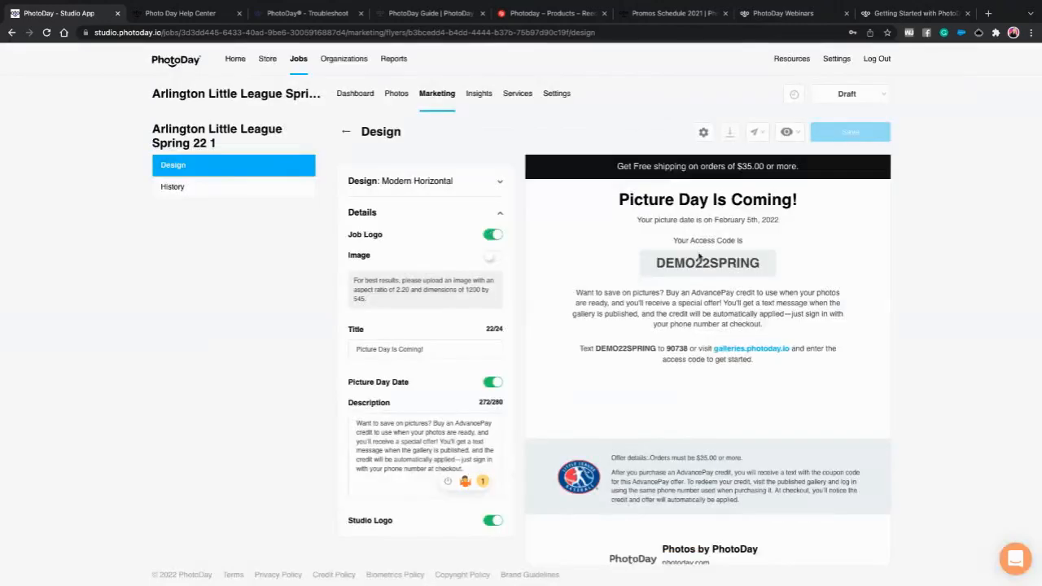
# - View the flyer on the web in a new tab, then go back to the Studio App tab
pyautogui.click(787, 133)
pyautogui.click(744, 178)
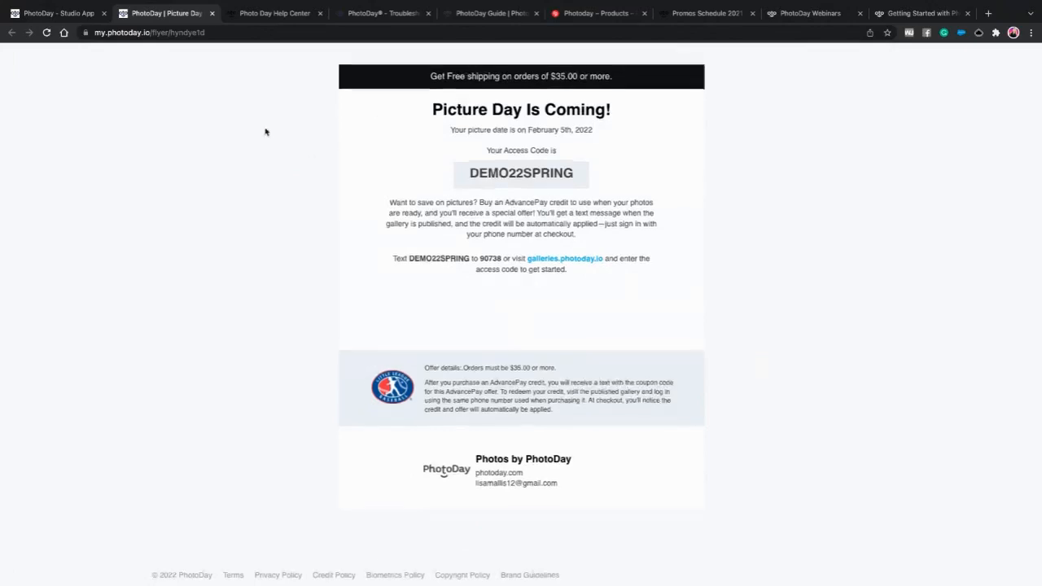
pyautogui.click(72, 13)
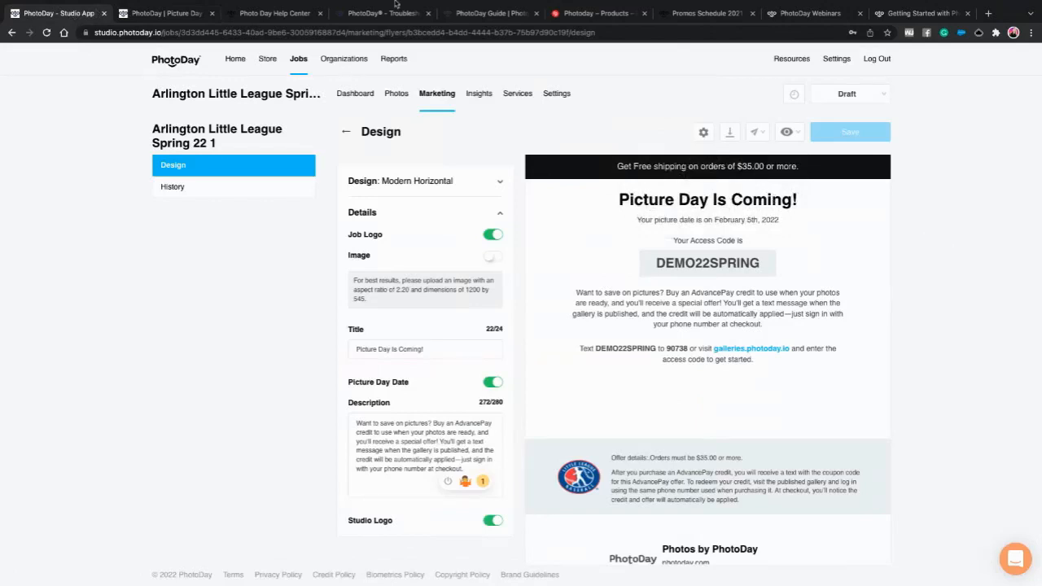
# - Show the mirrored iPhone's Messages and switch the job status from Draft to AdvancePay
pyautogui.moveTo(333, 3)
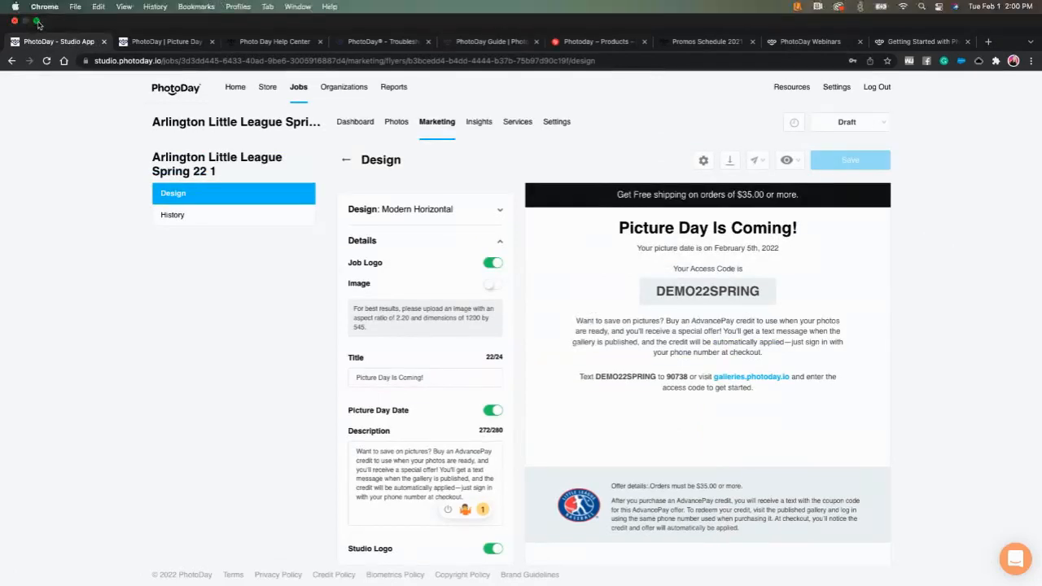
pyautogui.click(35, 21)
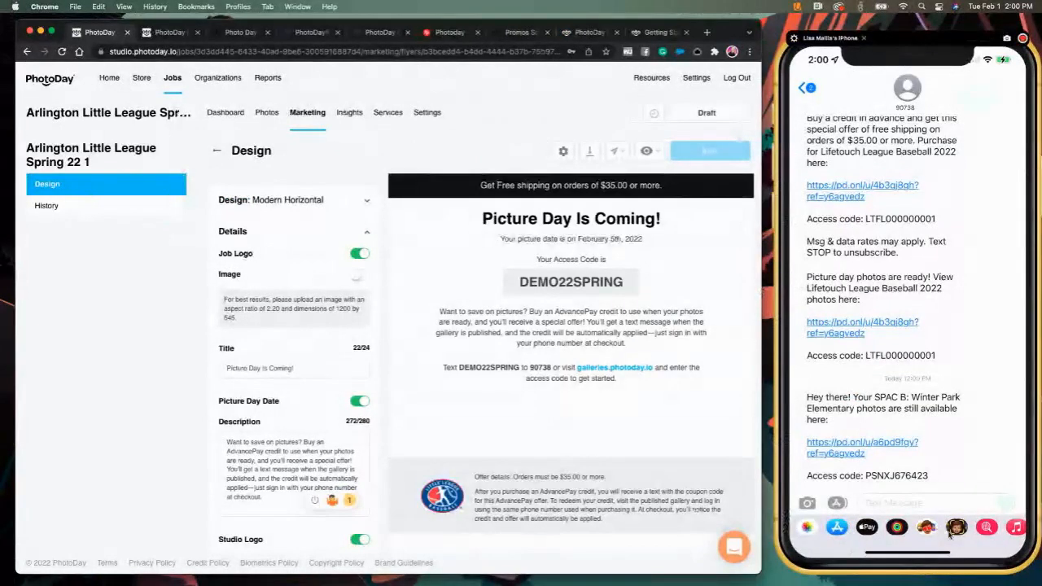
pyautogui.click(897, 504)
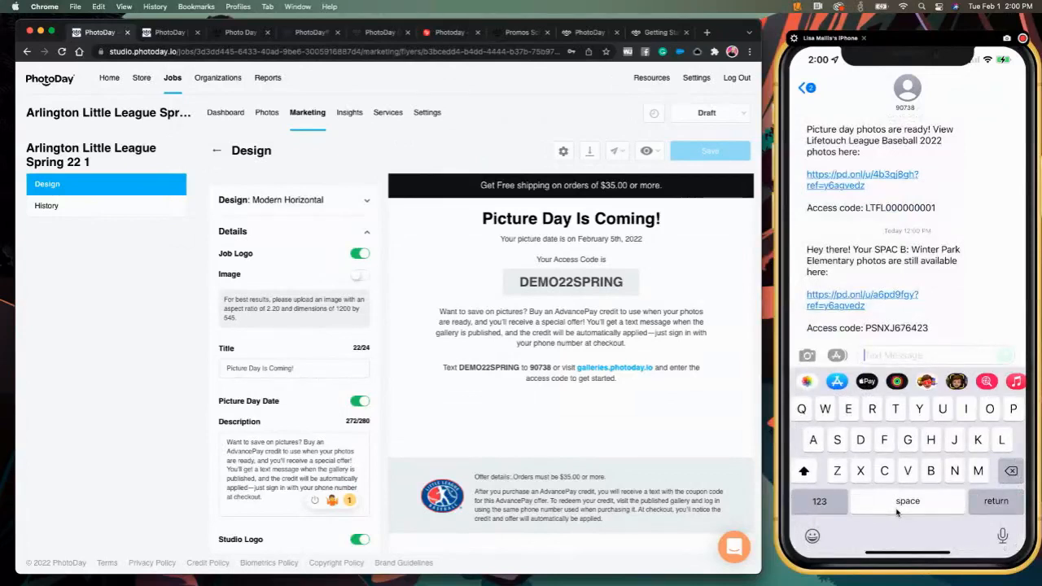
pyautogui.click(704, 114)
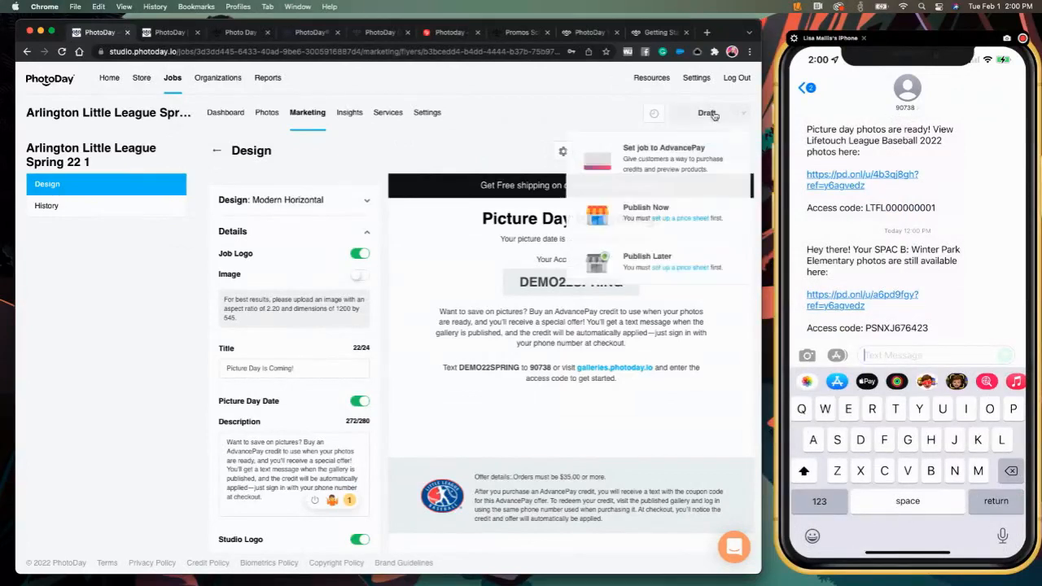
pyautogui.click(668, 162)
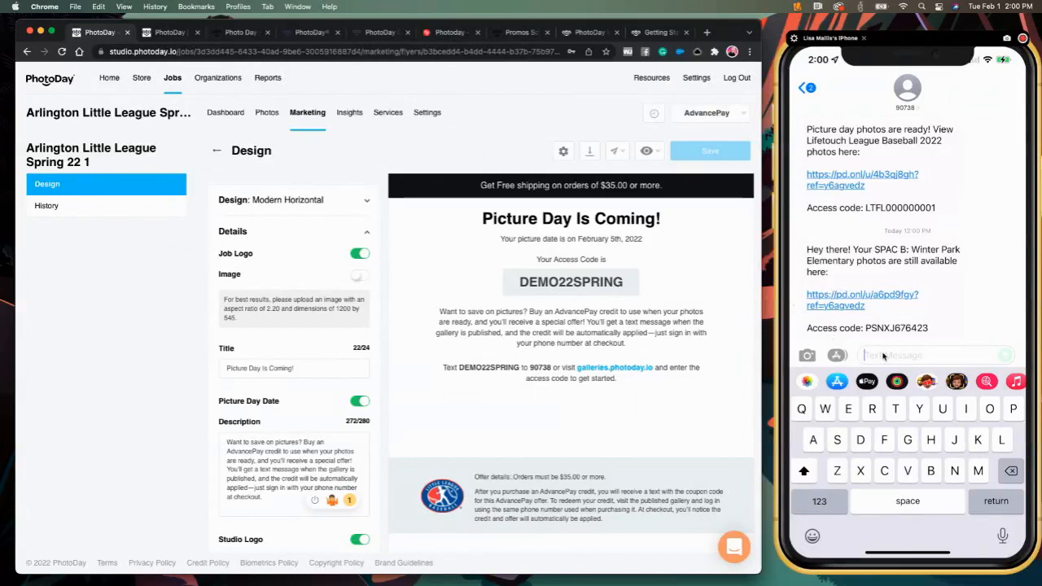
pyautogui.write('Demo22')
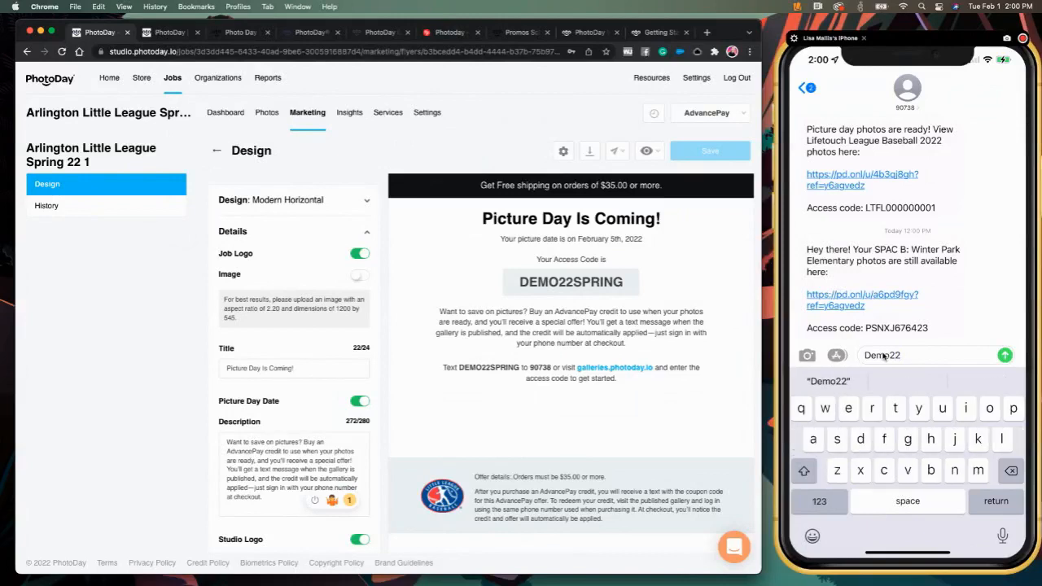
pyautogui.write('sprim')
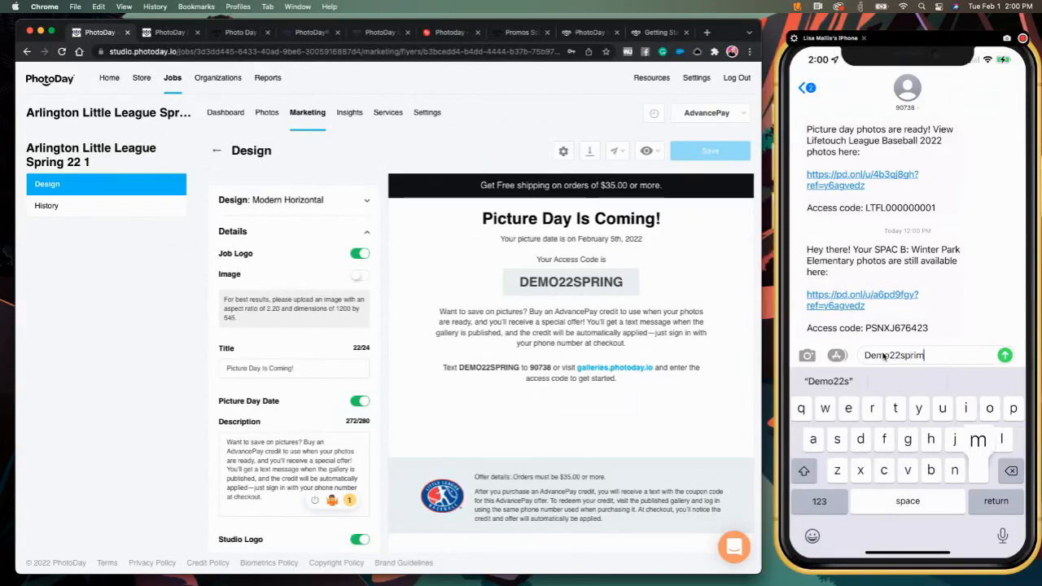
pyautogui.press('BackSpace')
pyautogui.write('ng')
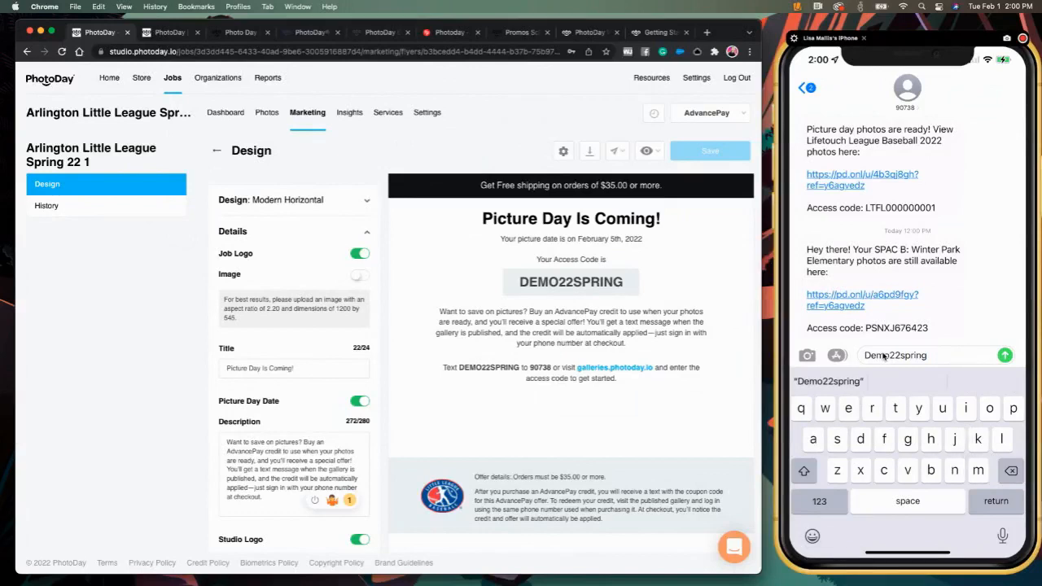
pyautogui.press('Return')
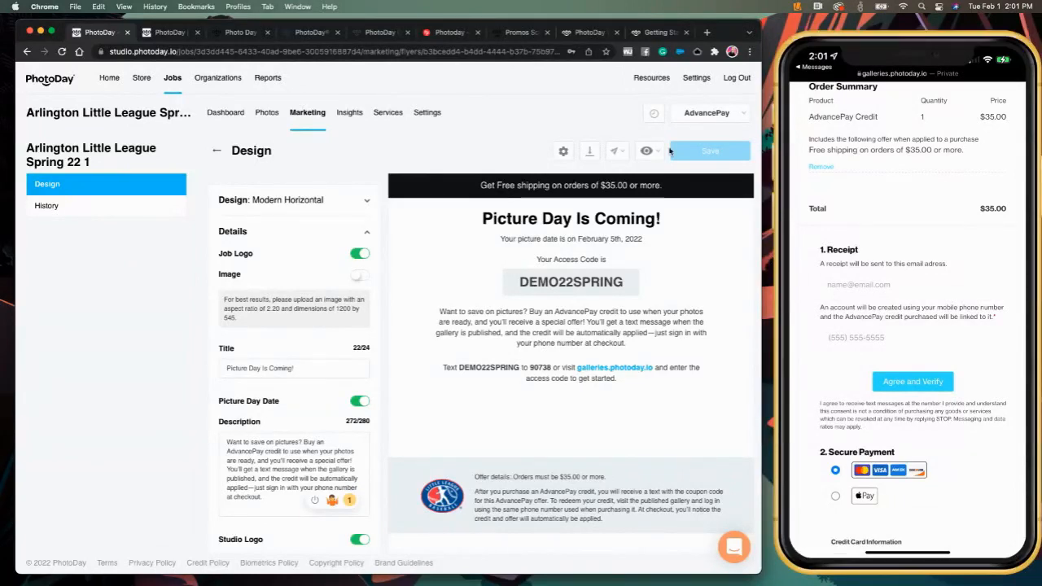
pyautogui.click(350, 116)
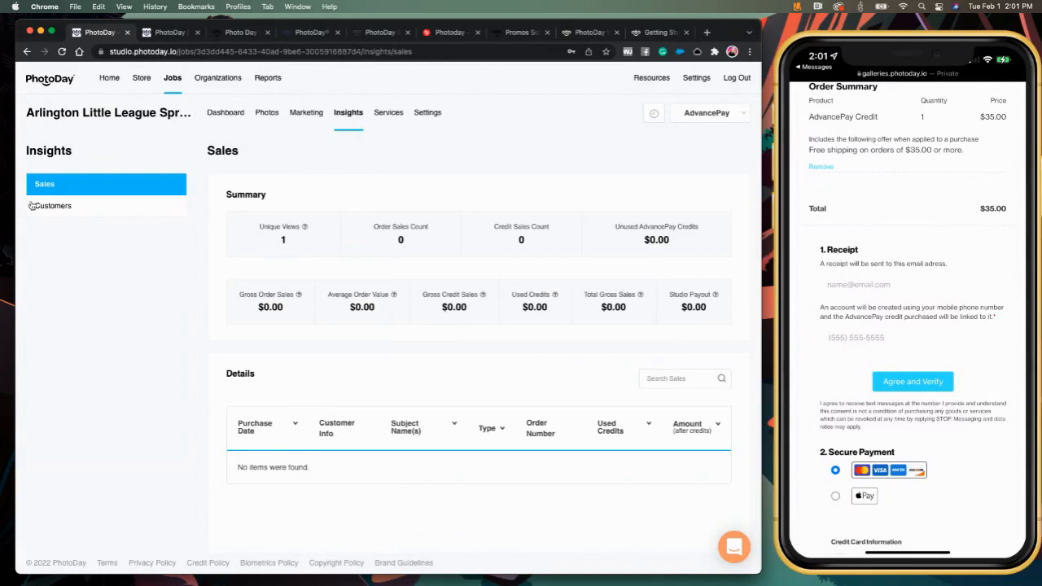
# - Review the Customers insight with one opt-in, then move to the job's Photos and Settings
pyautogui.click(62, 206)
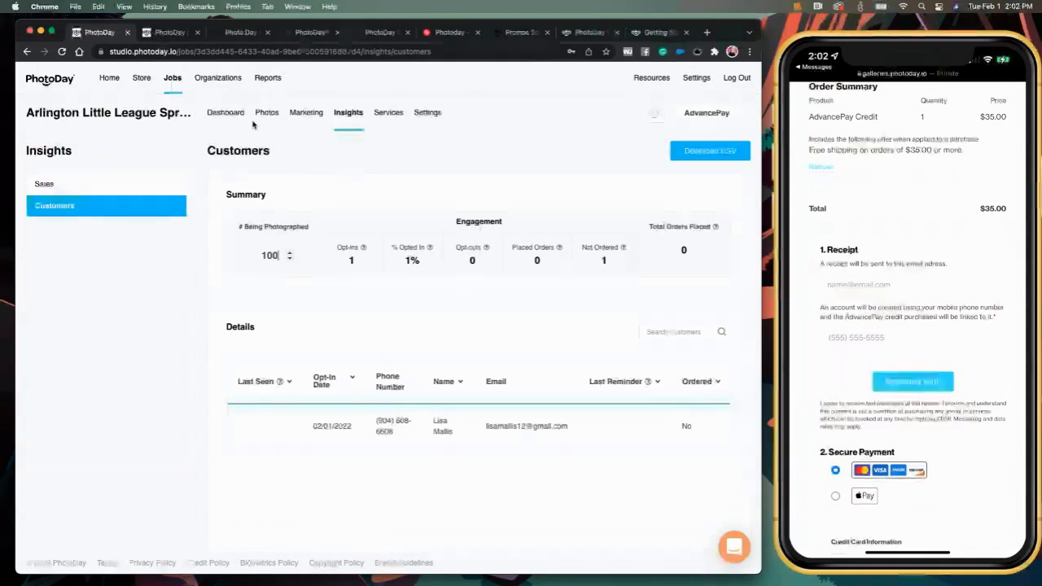
pyautogui.click(268, 114)
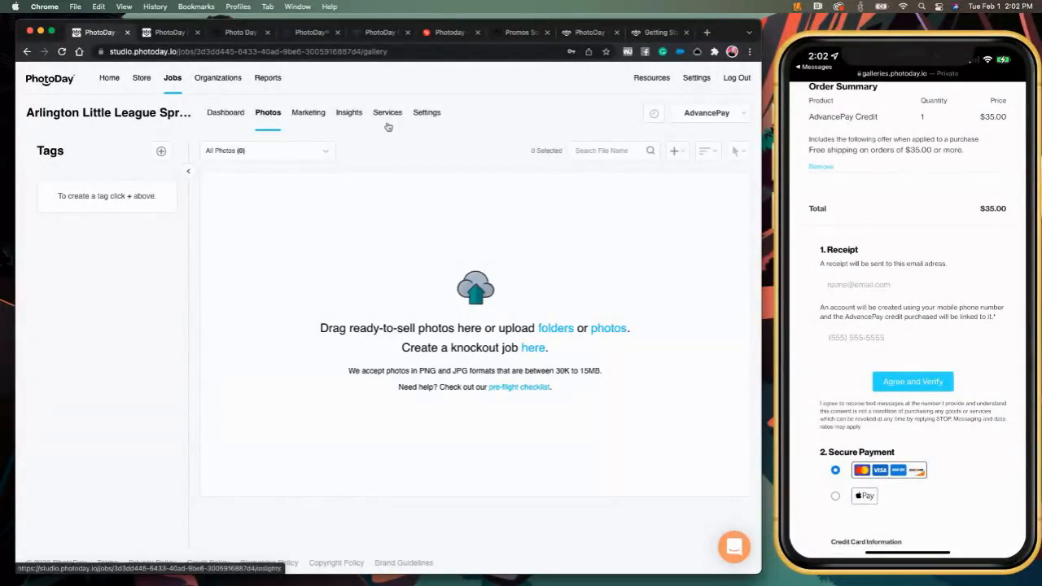
pyautogui.click(426, 114)
pyautogui.scroll(-4, 287, 308)
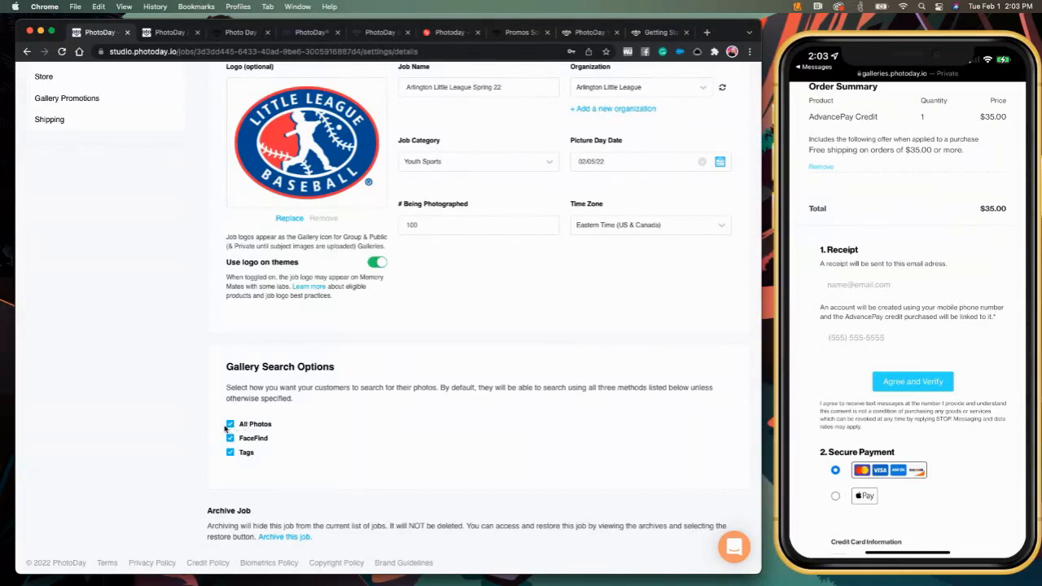
# - Uncheck All Photos so only FaceFind and Tags remain as search options, save, and return to Photos
pyautogui.click(230, 424)
pyautogui.click(231, 452)
pyautogui.click(231, 452)
pyautogui.scroll(1, 349, 455)
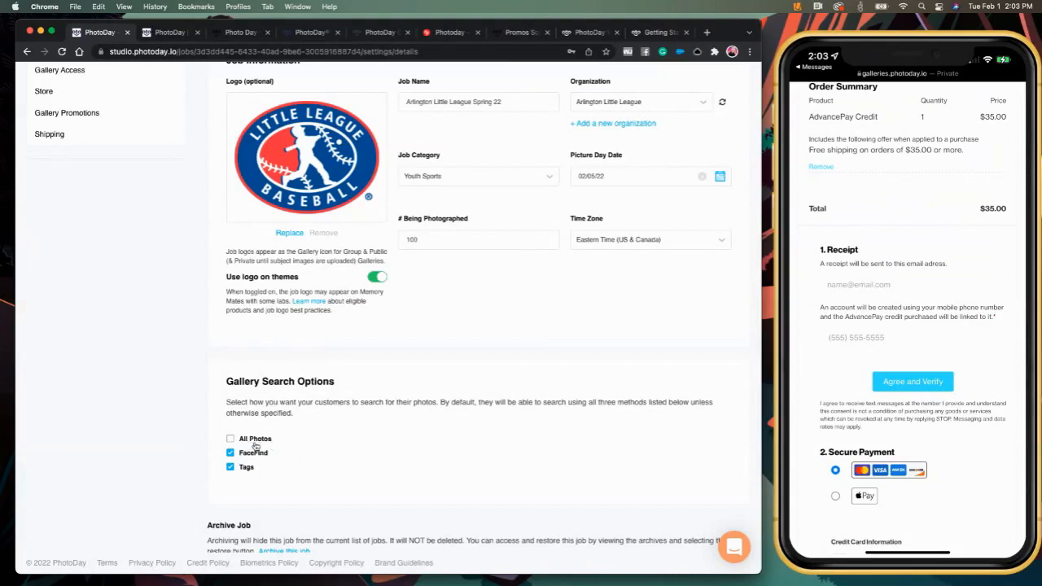
pyautogui.scroll(-3, 325, 447)
pyautogui.scroll(5, 329, 446)
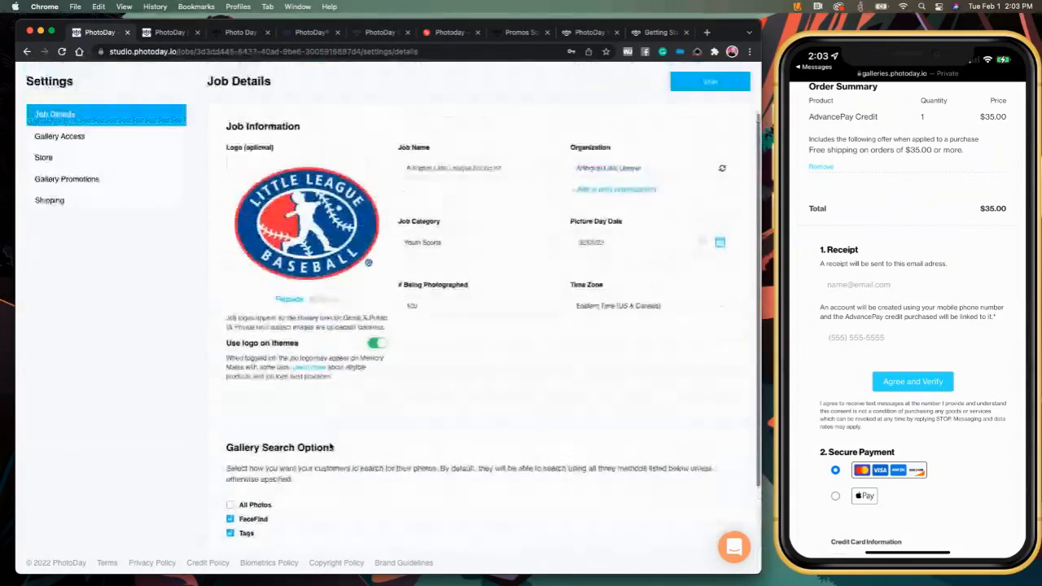
pyautogui.click(703, 130)
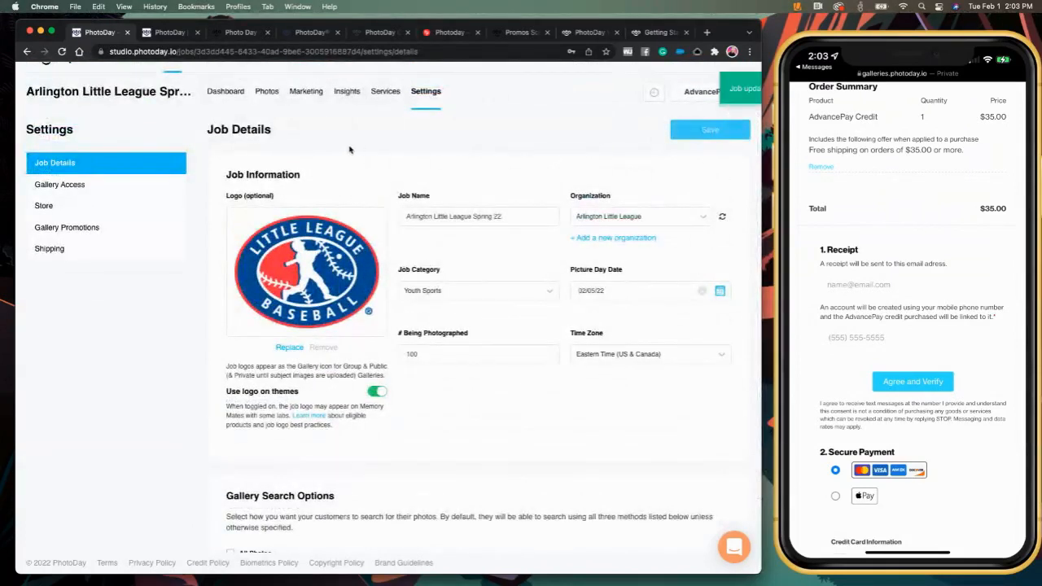
pyautogui.click(268, 91)
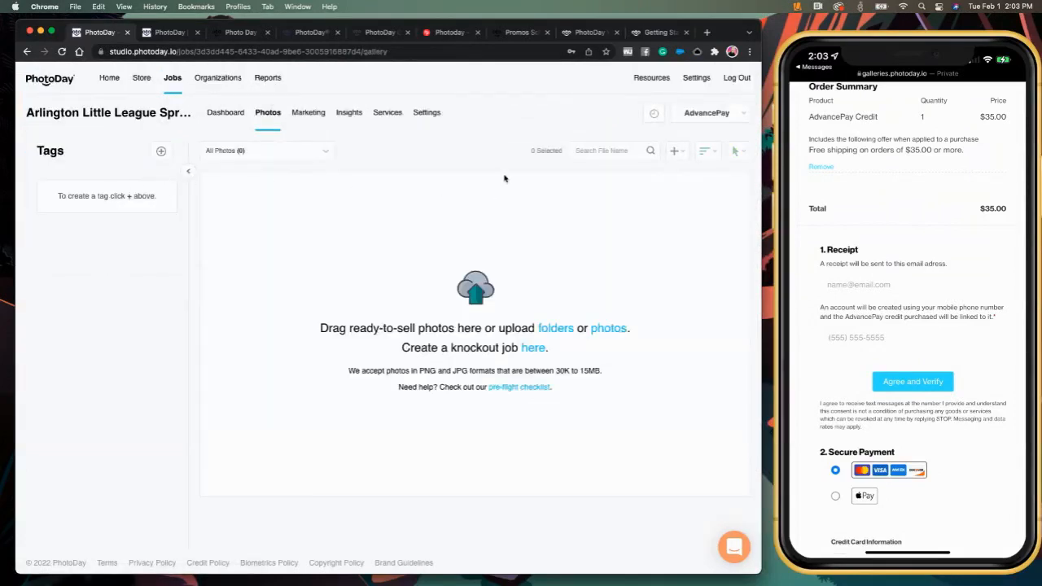
# - Start a folder upload of the Dodgers folder, then cancel it
pyautogui.click(552, 329)
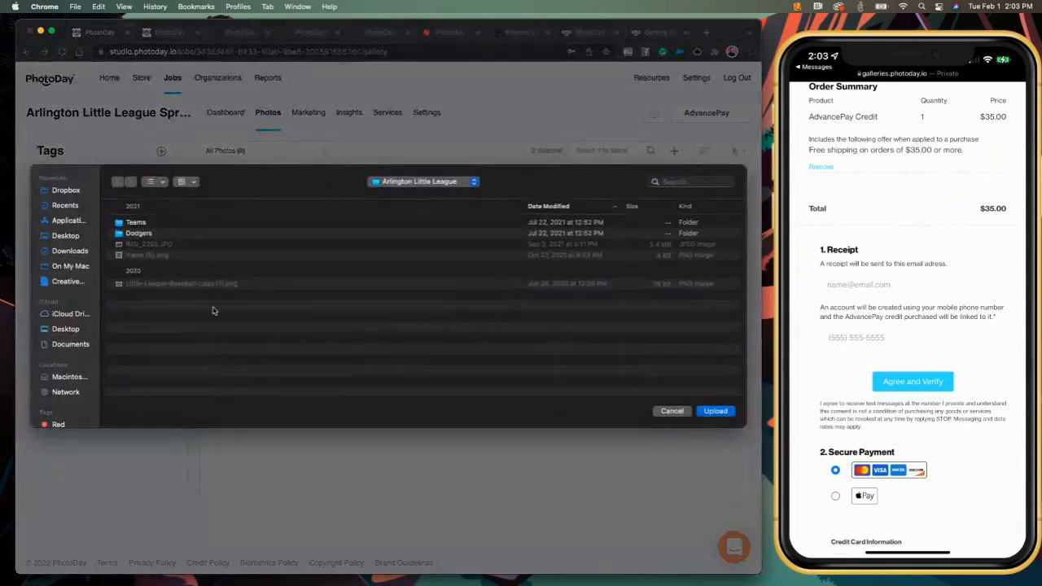
pyautogui.click(133, 236)
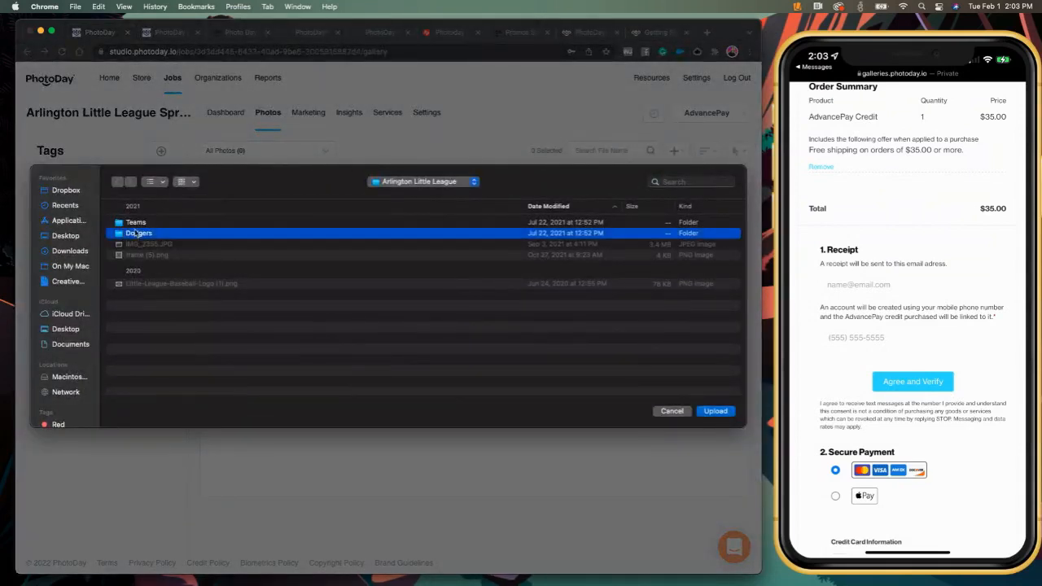
pyautogui.click(134, 227)
pyautogui.click(135, 235)
pyautogui.doubleClick(138, 234)
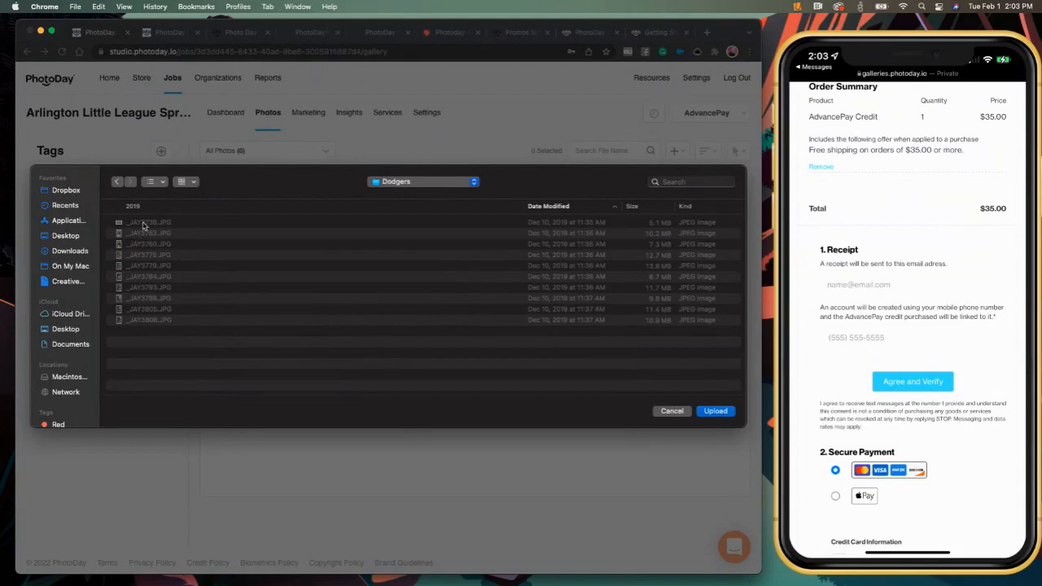
pyautogui.click(686, 412)
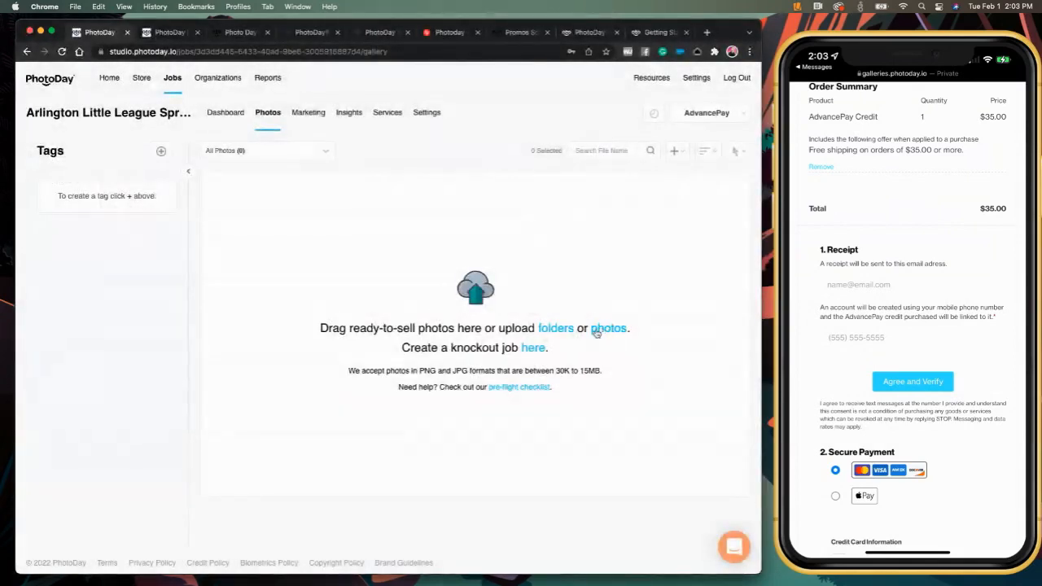
# - Upload the first four Dodgers photos, _JAY3738.JPG through _JAY3775.JPG
pyautogui.click(604, 334)
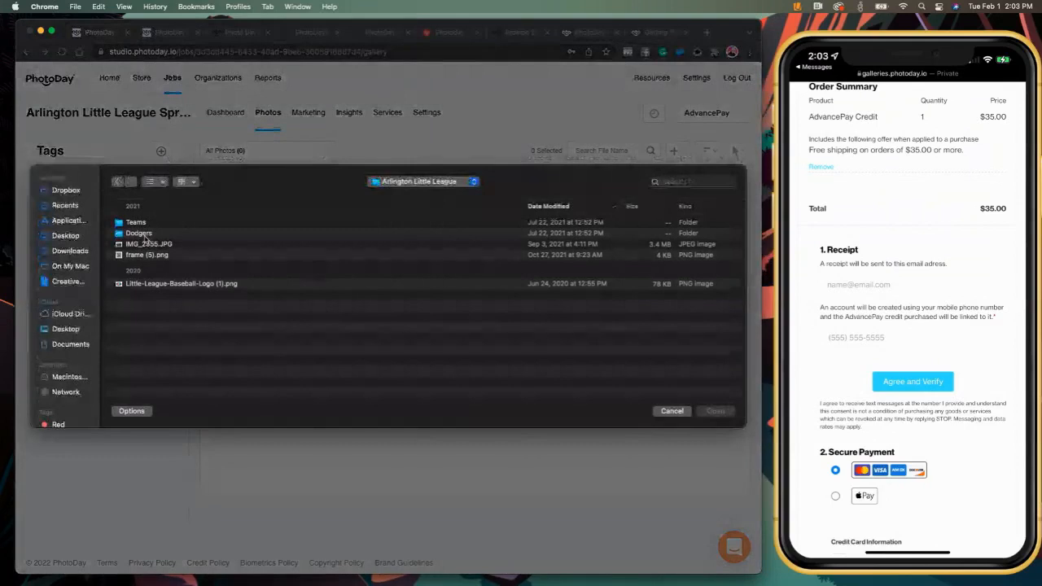
pyautogui.doubleClick(147, 234)
pyautogui.click(155, 222)
pyautogui.keyDown('shift'); pyautogui.click(152, 254); pyautogui.keyUp('shift')
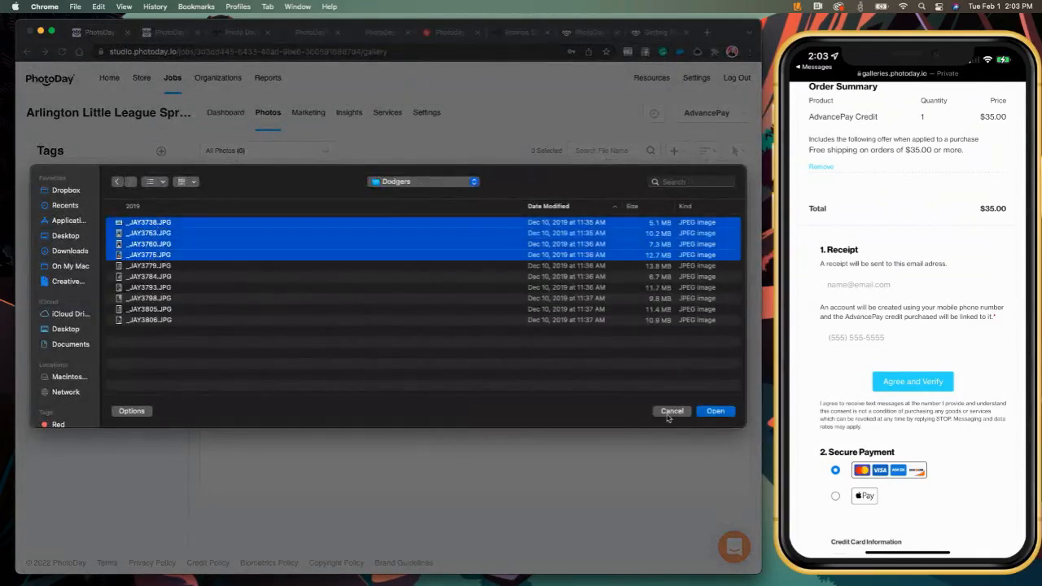
pyautogui.click(713, 411)
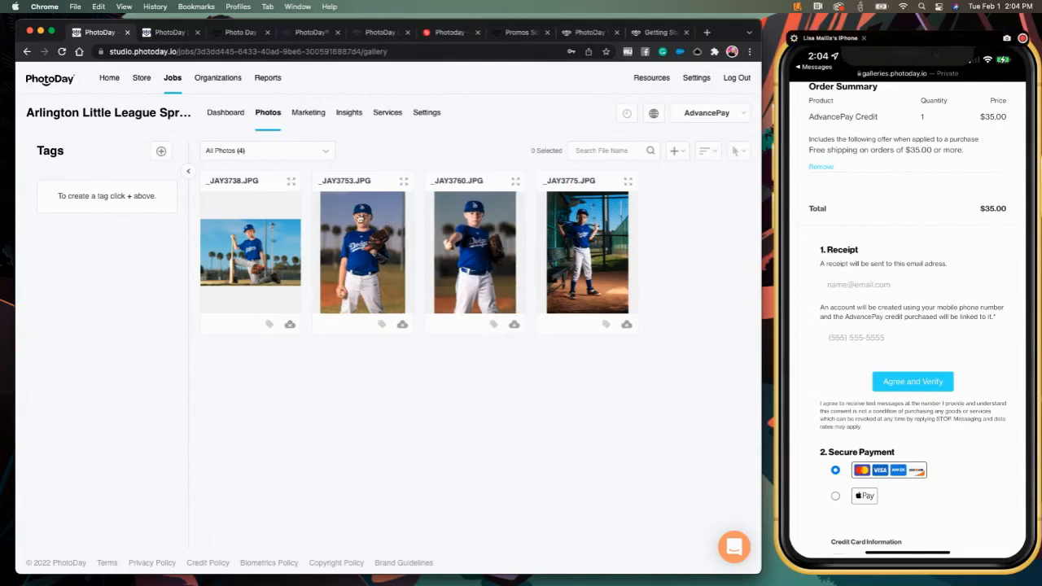
pyautogui.click(676, 152)
# - Upload team photo P1024096.JPG from Arlington Little League > Teams as the fifth gallery photo
pyautogui.click(627, 220)
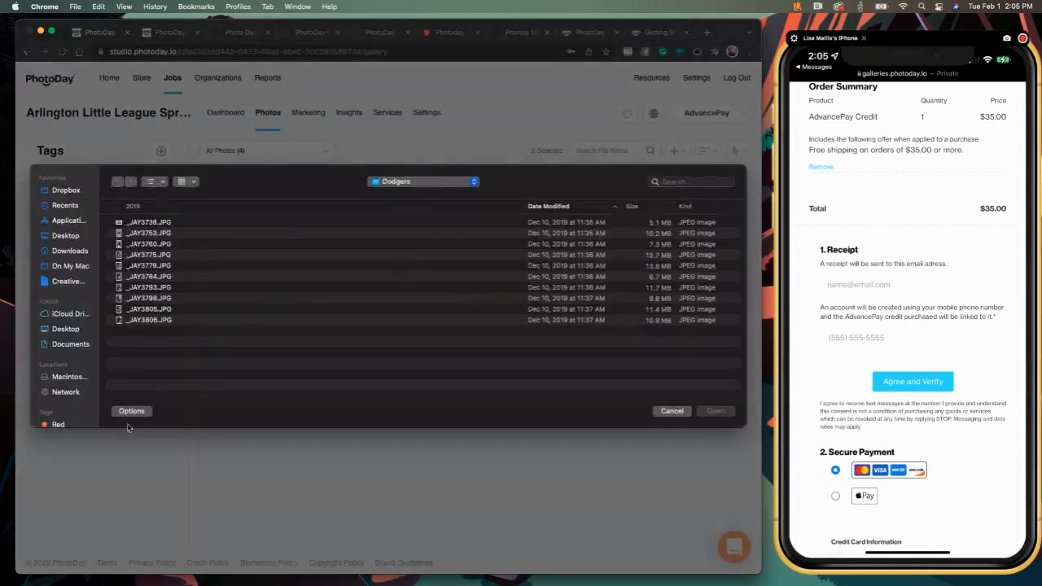
pyautogui.click(399, 182)
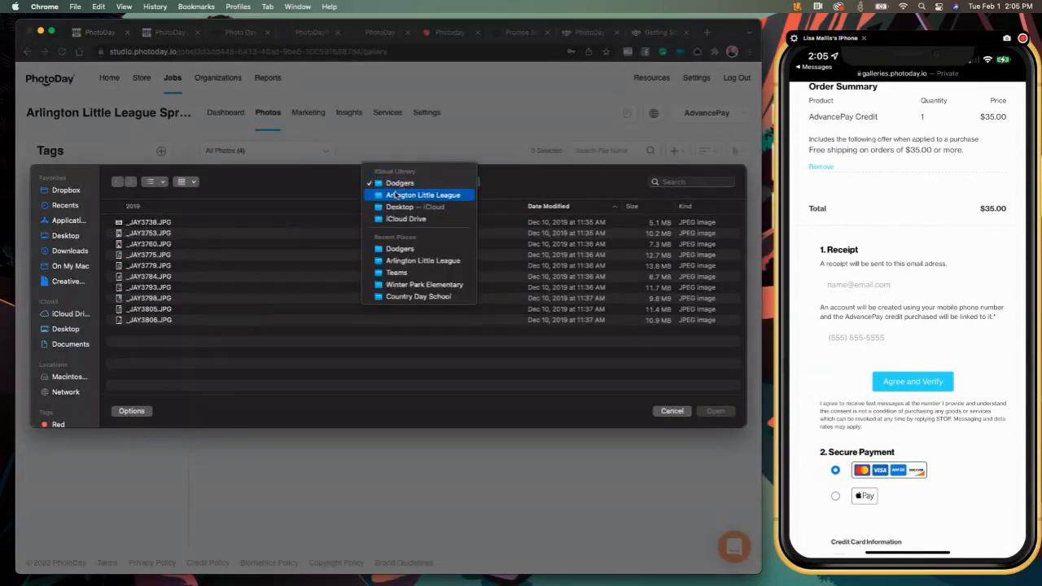
pyautogui.click(396, 196)
pyautogui.doubleClick(135, 223)
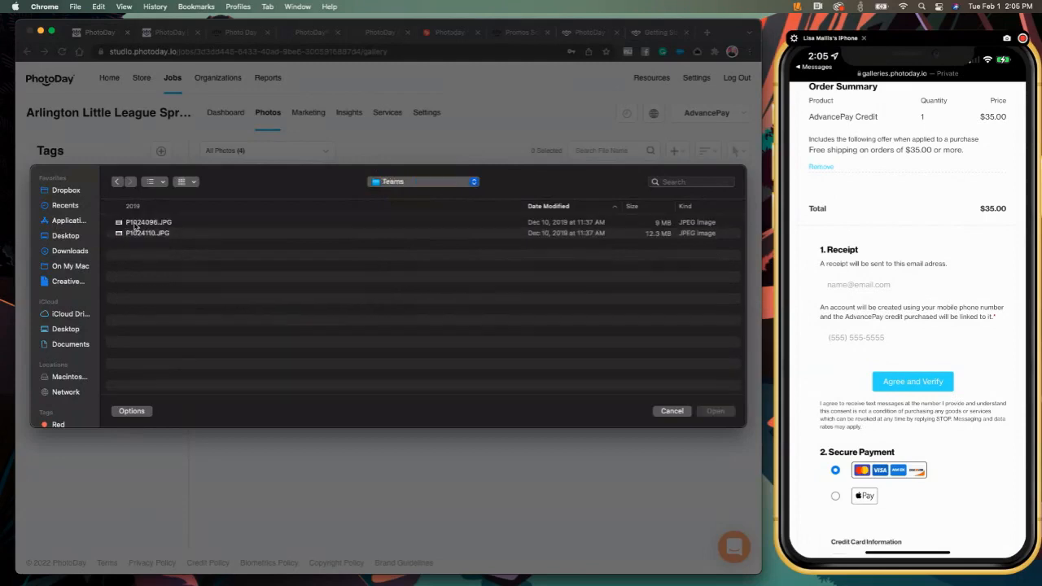
pyautogui.click(140, 223)
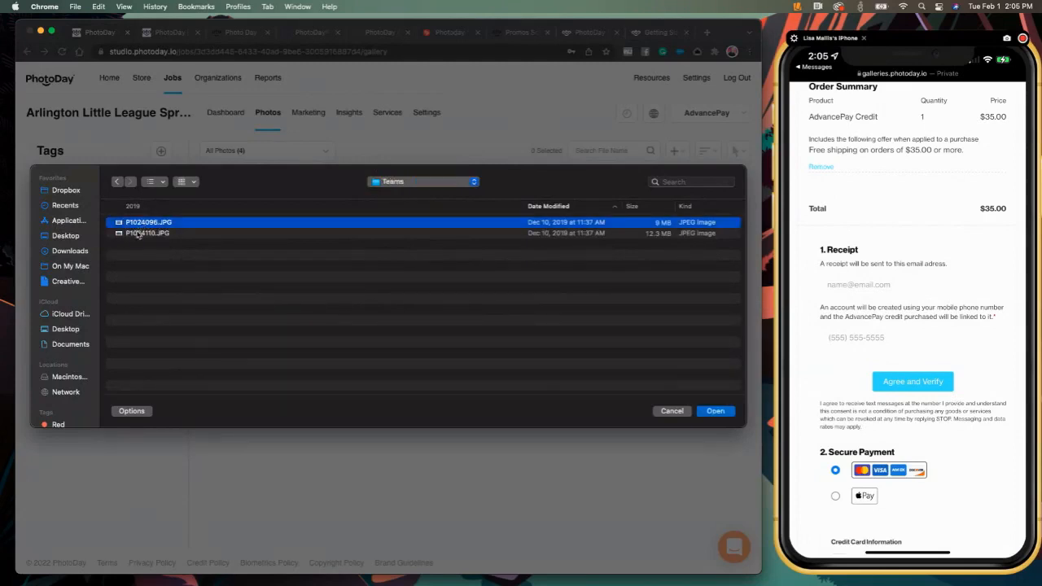
pyautogui.click(716, 412)
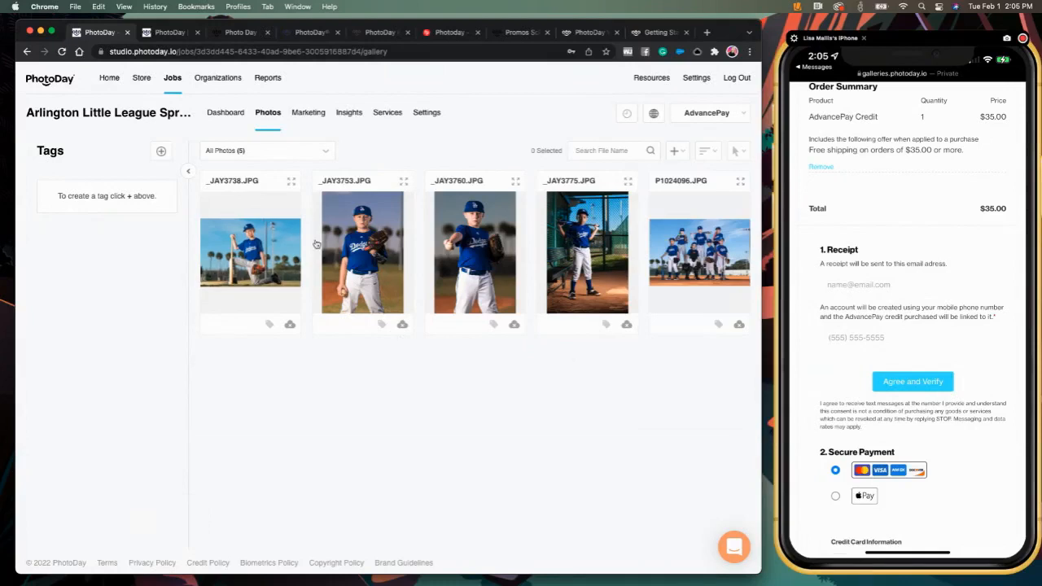
# - Set the job's store to sell products using the Spring Demo 22 price sheet
pyautogui.click(422, 116)
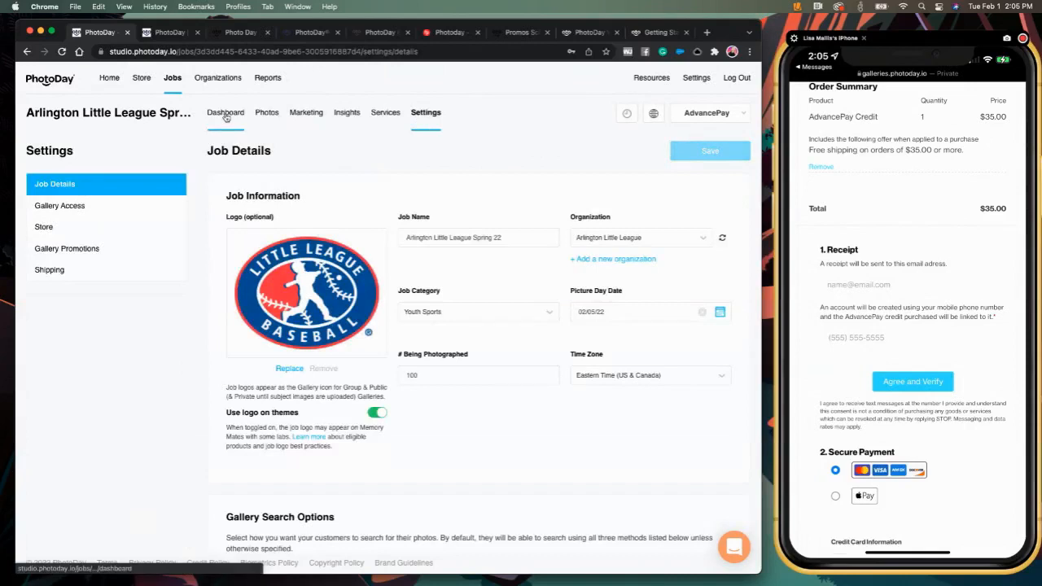
pyautogui.click(57, 227)
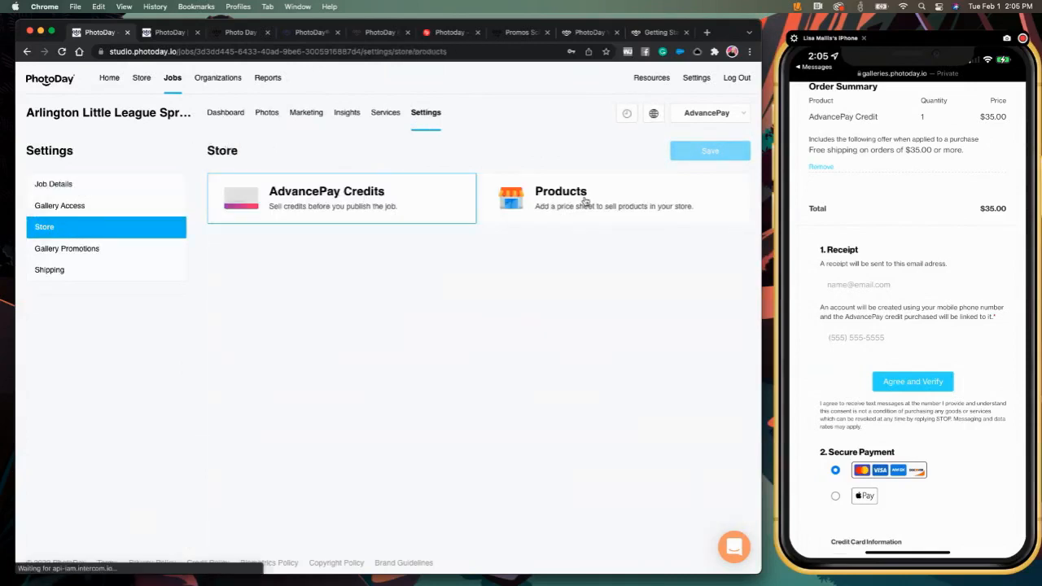
pyautogui.click(583, 200)
pyautogui.click(299, 313)
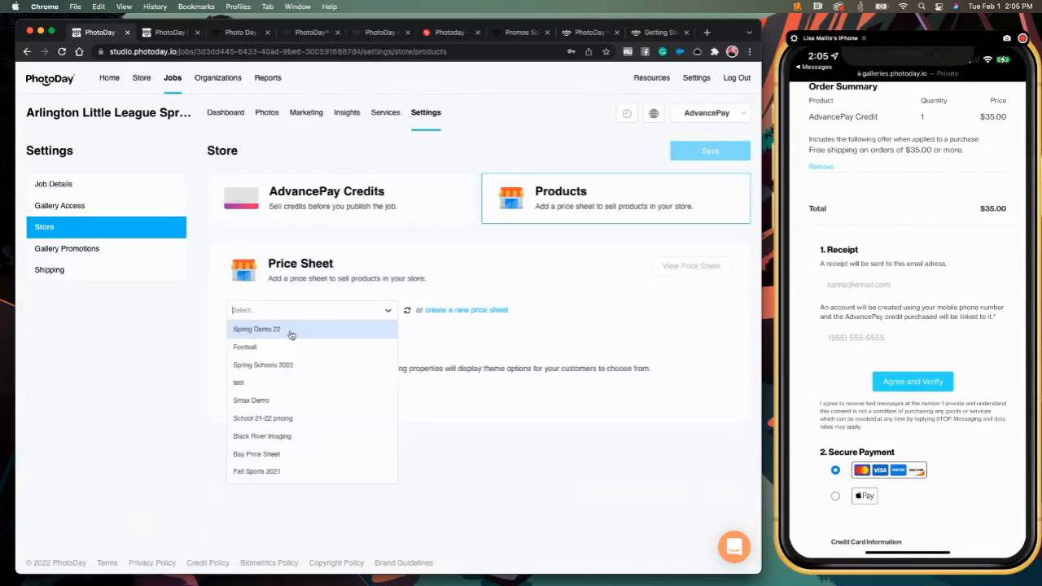
pyautogui.click(279, 330)
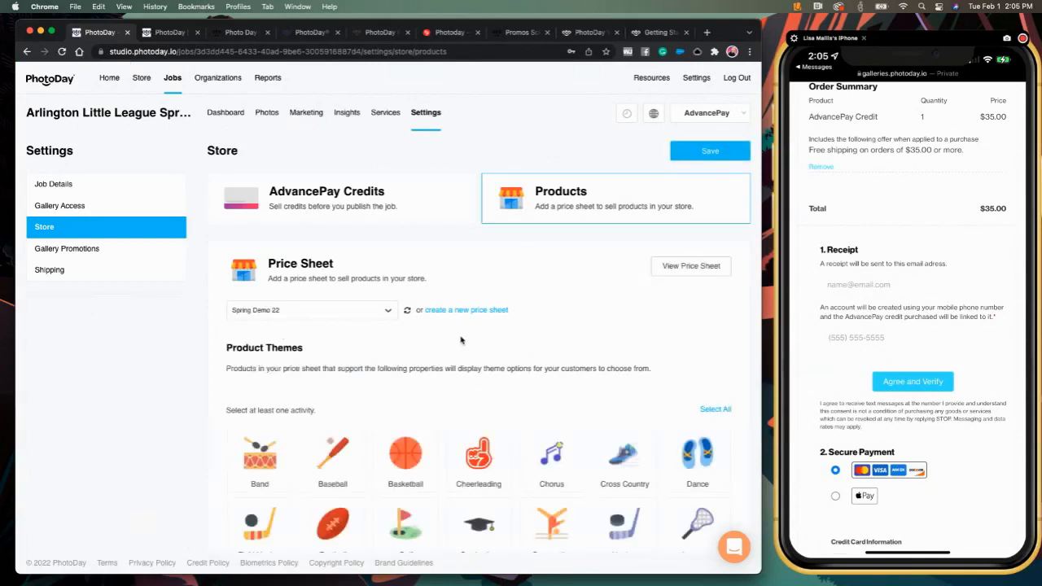
# - Choose Baseball, Soccer and Softball as the store's product theme activities
pyautogui.scroll(-3, 460, 340)
pyautogui.click(333, 306)
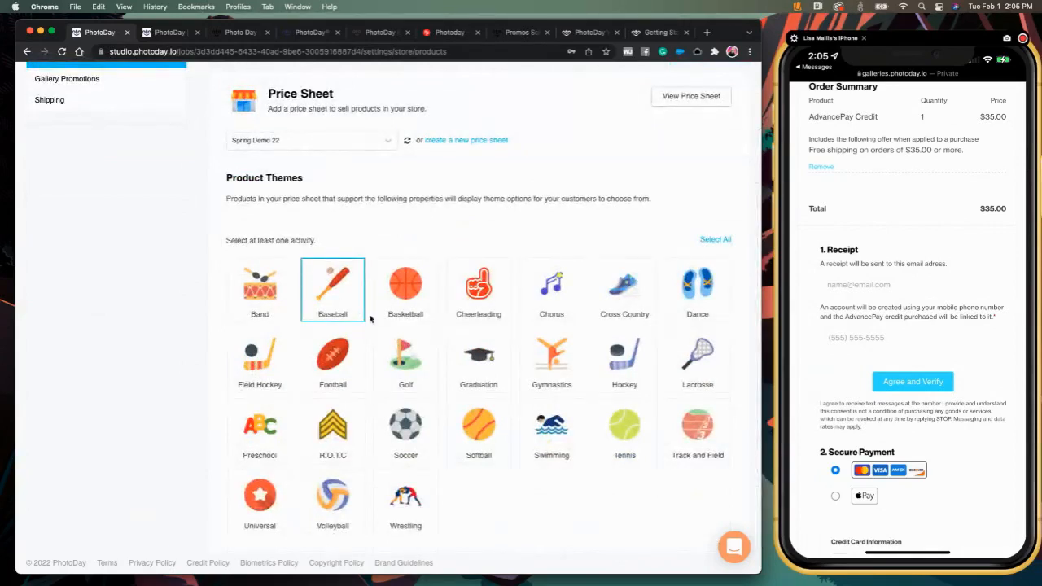
pyautogui.click(404, 437)
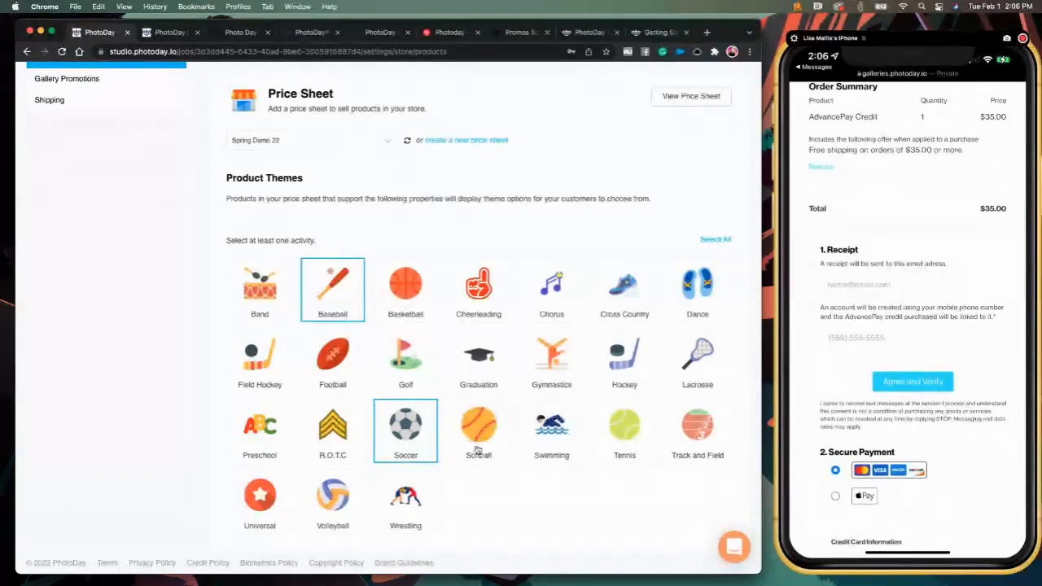
pyautogui.click(465, 451)
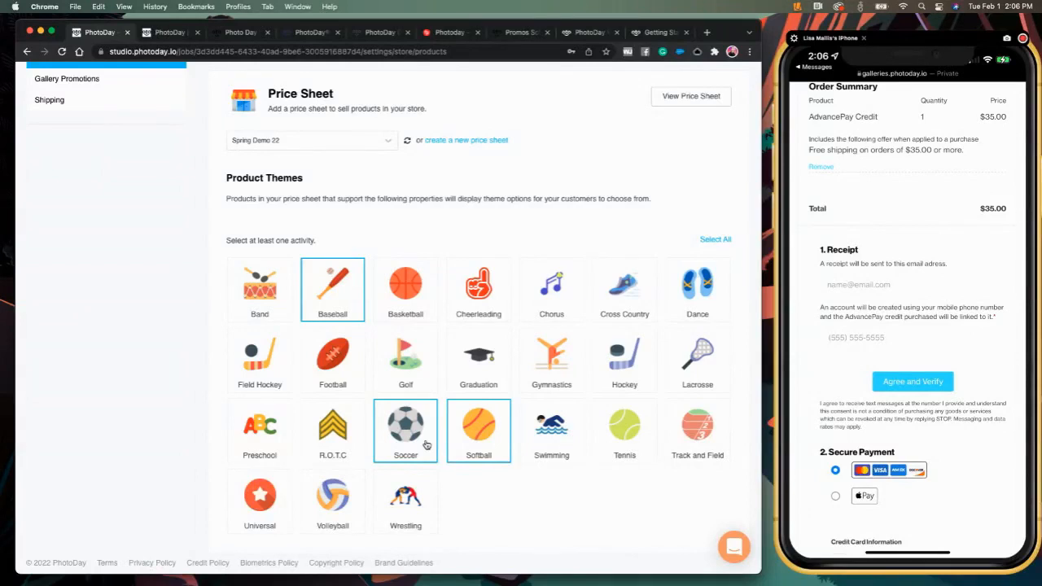
pyautogui.scroll(5, 498, 311)
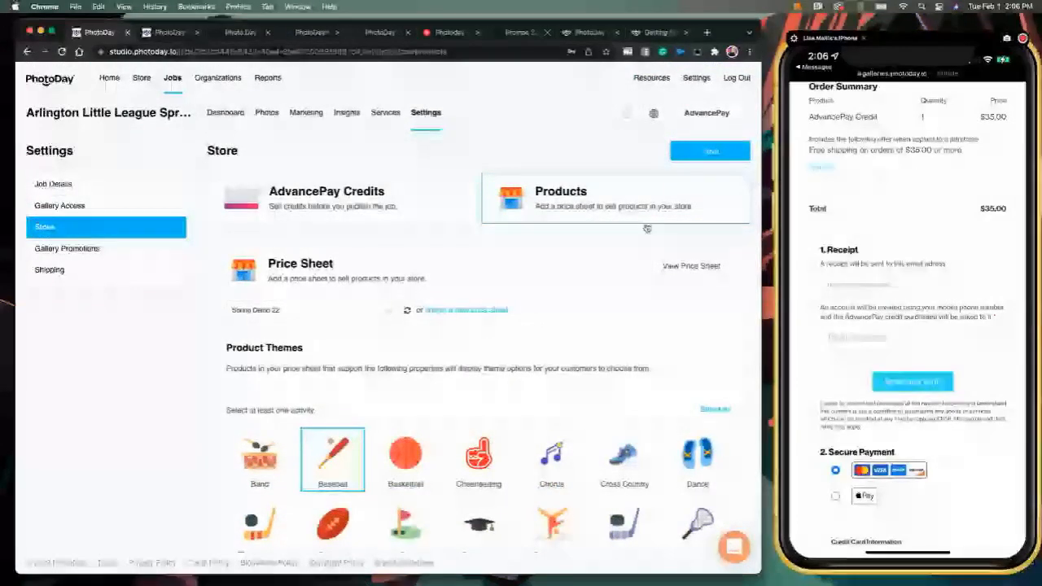
# - Save the store settings, review Gallery Promotions and Store, then return to the job's Photos
pyautogui.click(700, 152)
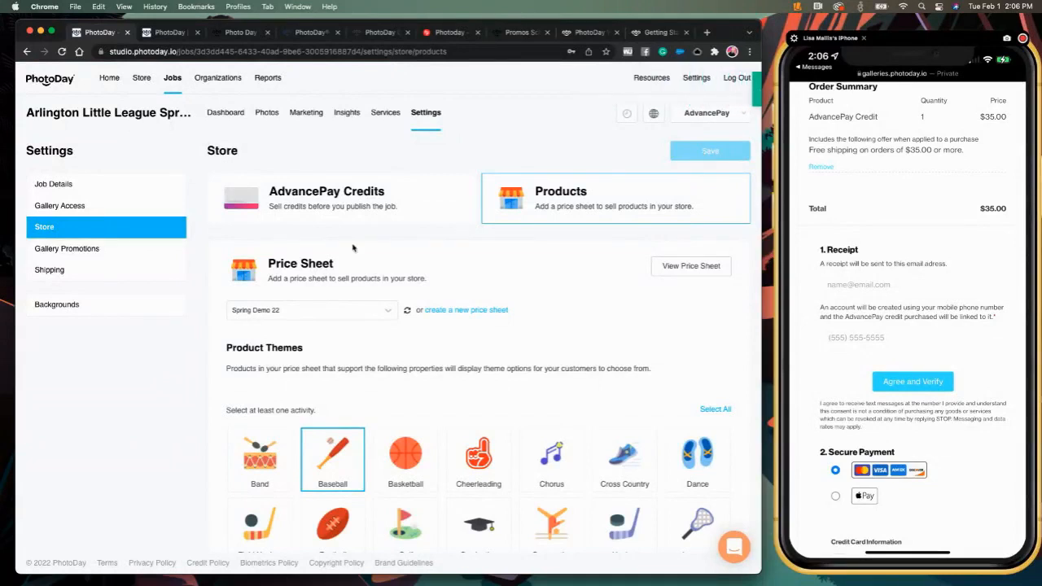
pyautogui.click(72, 249)
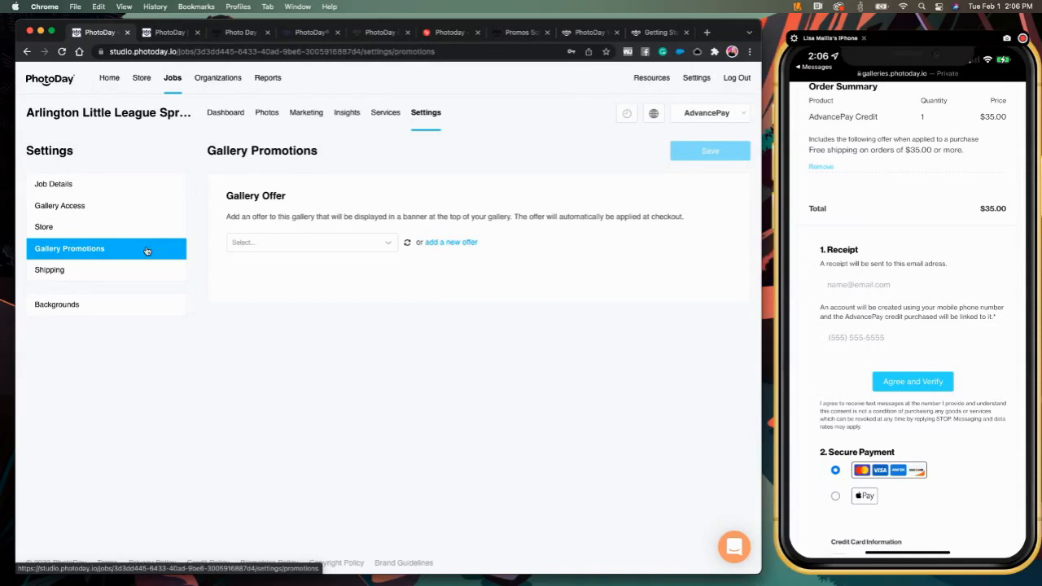
pyautogui.click(50, 230)
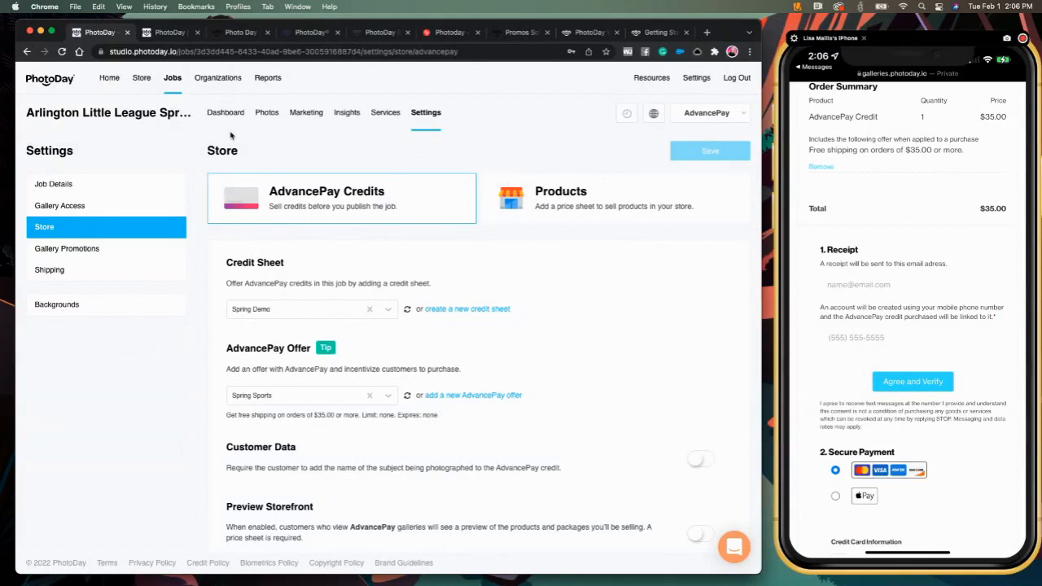
pyautogui.click(269, 118)
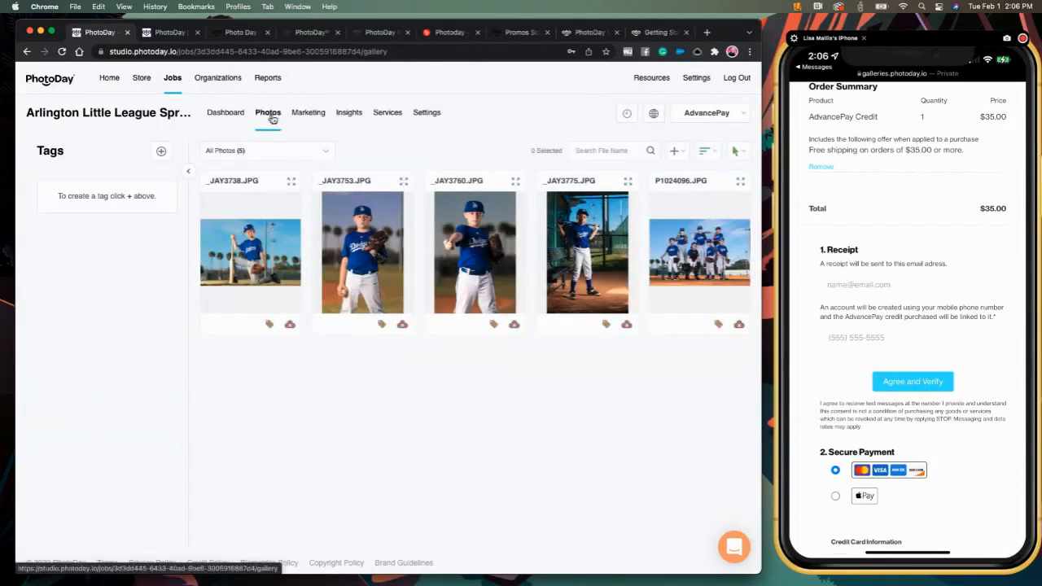
pyautogui.click(719, 114)
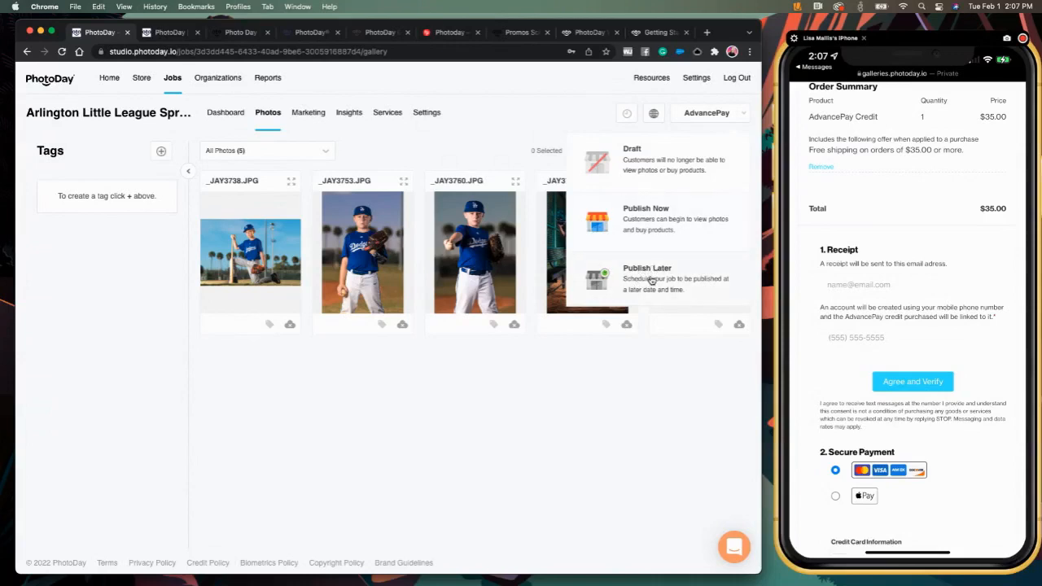
# - Switch to the Troubleshooting Guide for Customers browser tab
pyautogui.click(298, 32)
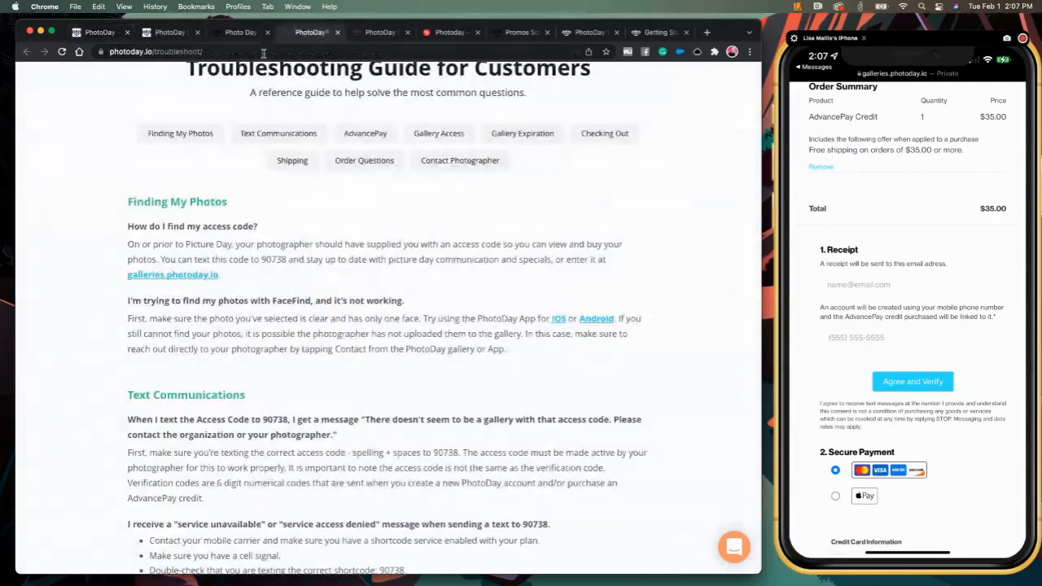
# - Look through the help center, studio guide, Picture Day flyer, webinars and promos blog tabs
pyautogui.click(246, 33)
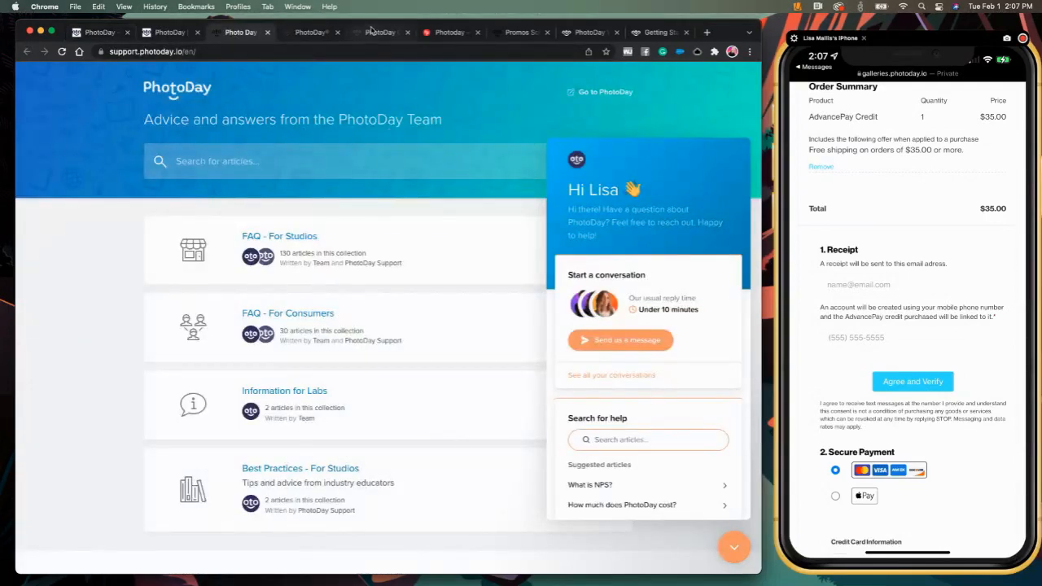
pyautogui.click(371, 31)
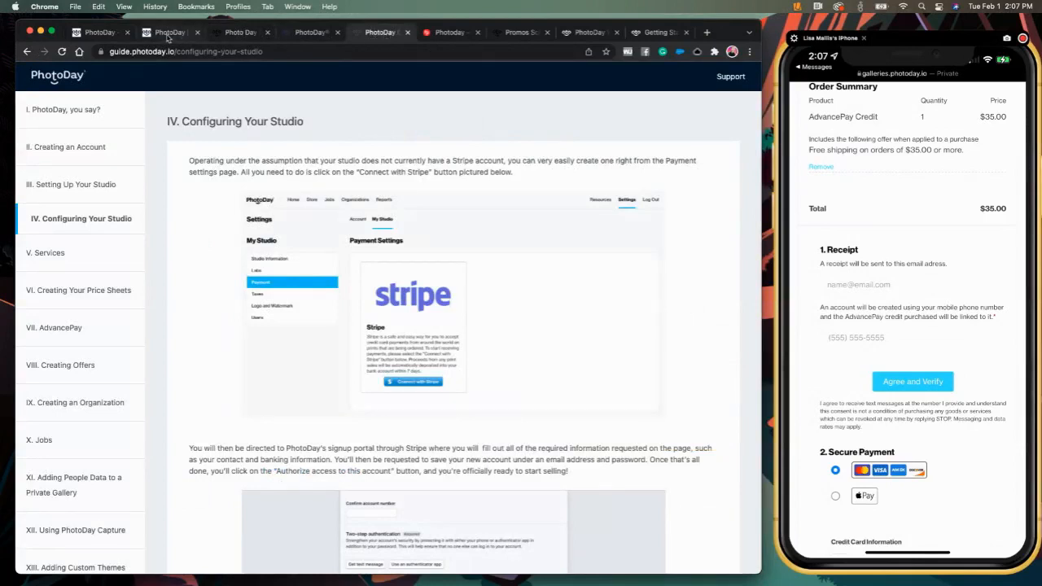
pyautogui.click(167, 34)
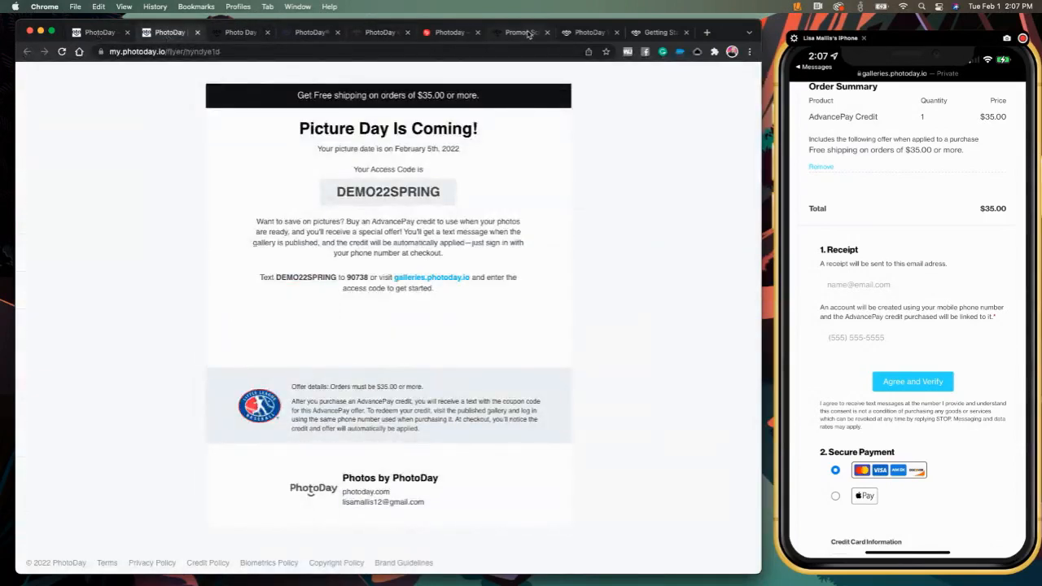
pyautogui.click(592, 36)
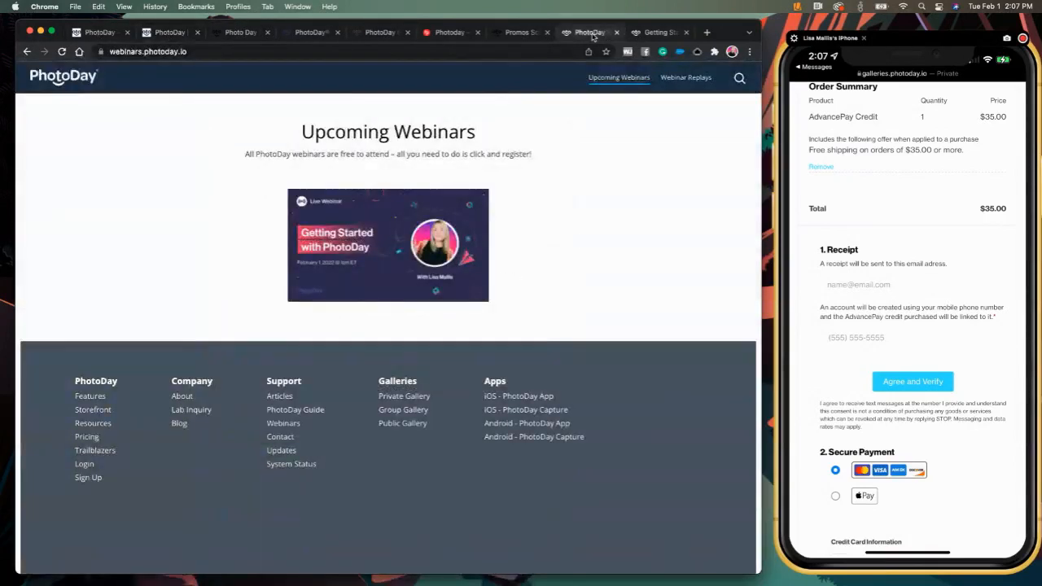
pyautogui.click(520, 33)
# - Go back to the blog home page and open the article The PhotoDay Sales Cycle
pyautogui.click(27, 51)
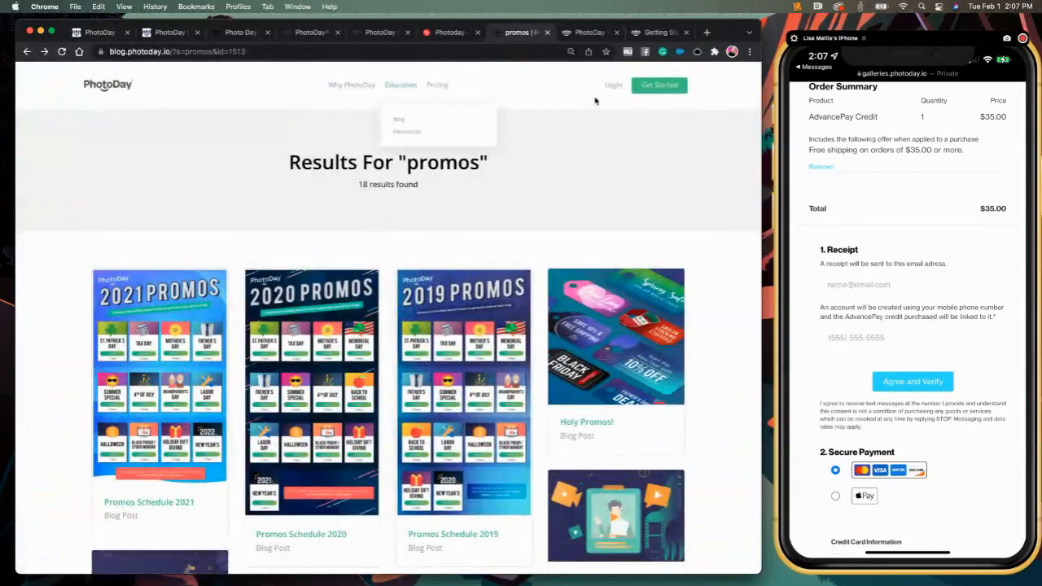
pyautogui.click(28, 52)
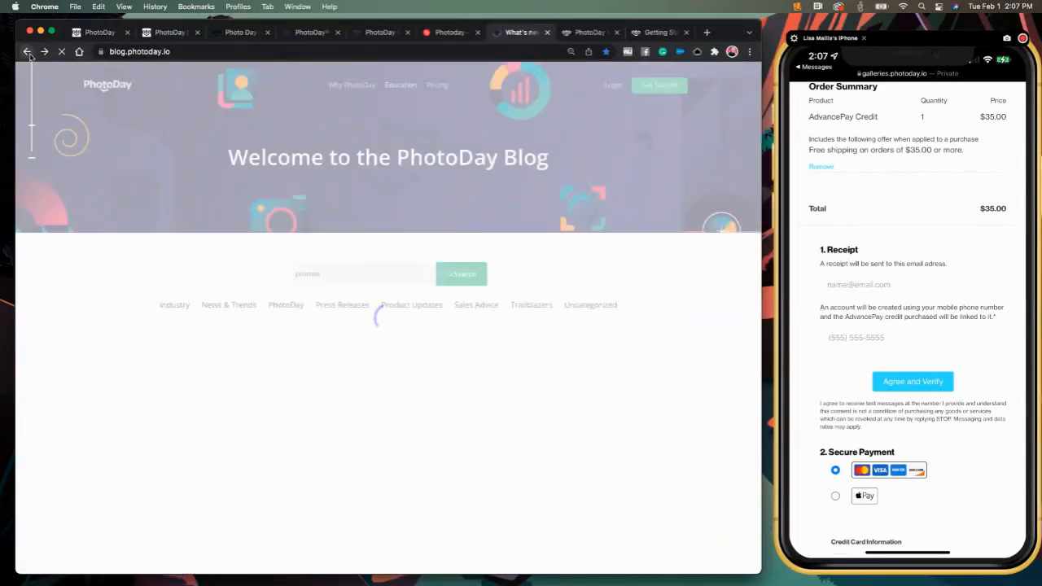
pyautogui.moveTo(341, 274); pyautogui.dragTo(262, 274)
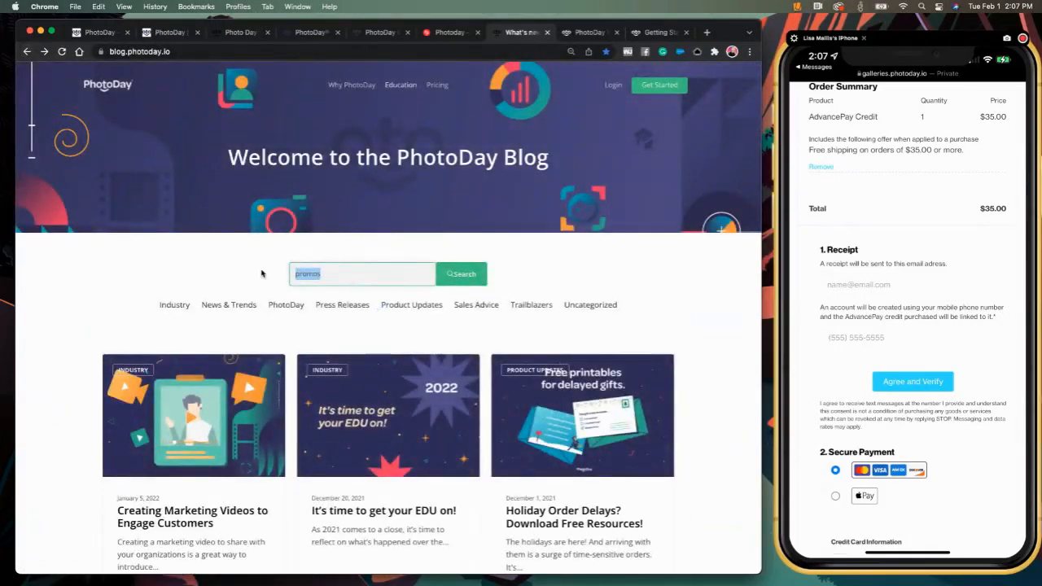
pyautogui.scroll(-5, 469, 449)
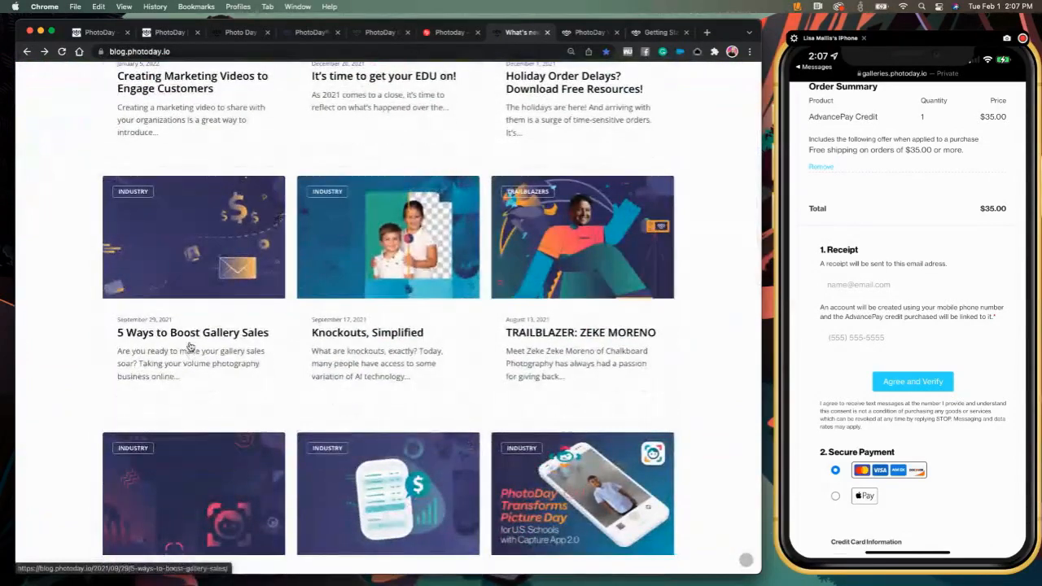
pyautogui.scroll(-2, 193, 355)
pyautogui.scroll(-3, 194, 355)
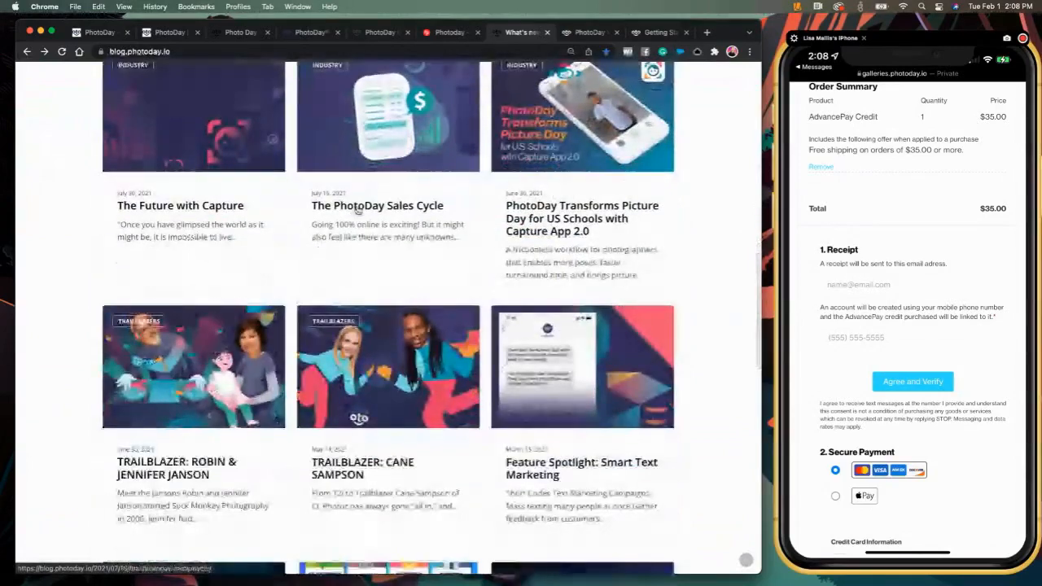
pyautogui.click(357, 209)
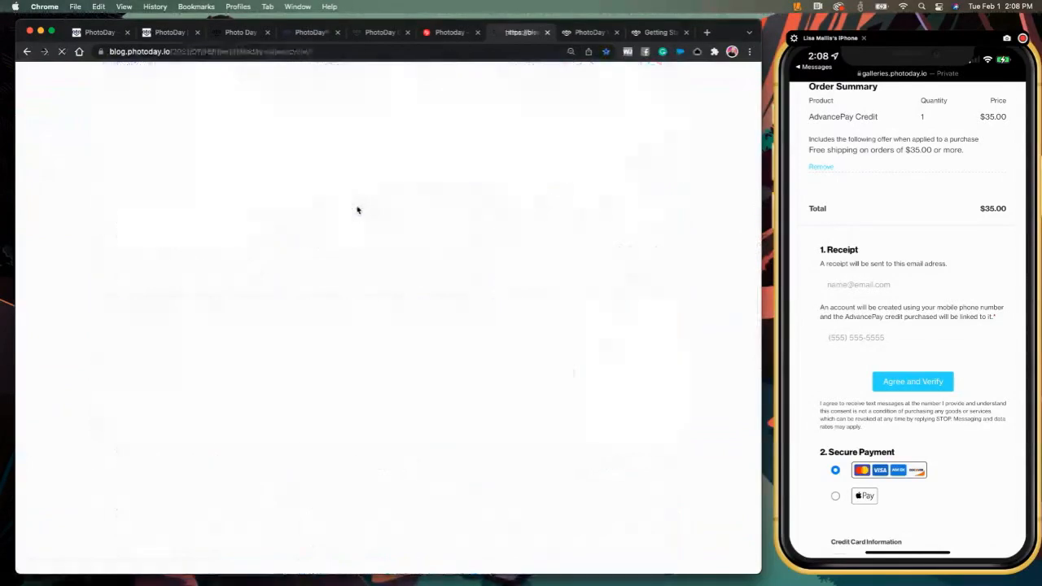
pyautogui.scroll(-5, 406, 329)
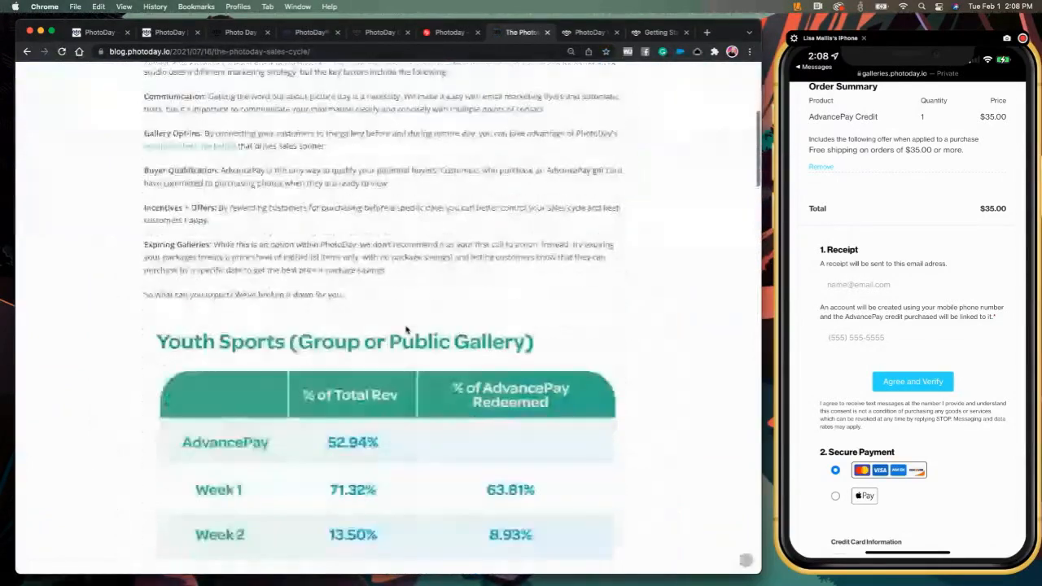
pyautogui.scroll(2, 406, 330)
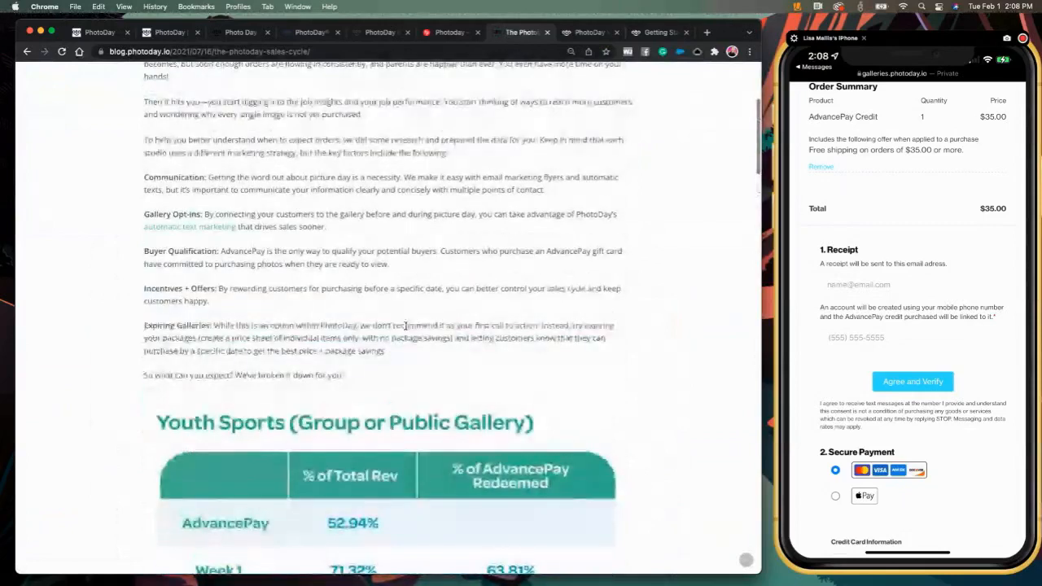
pyautogui.scroll(4, 406, 325)
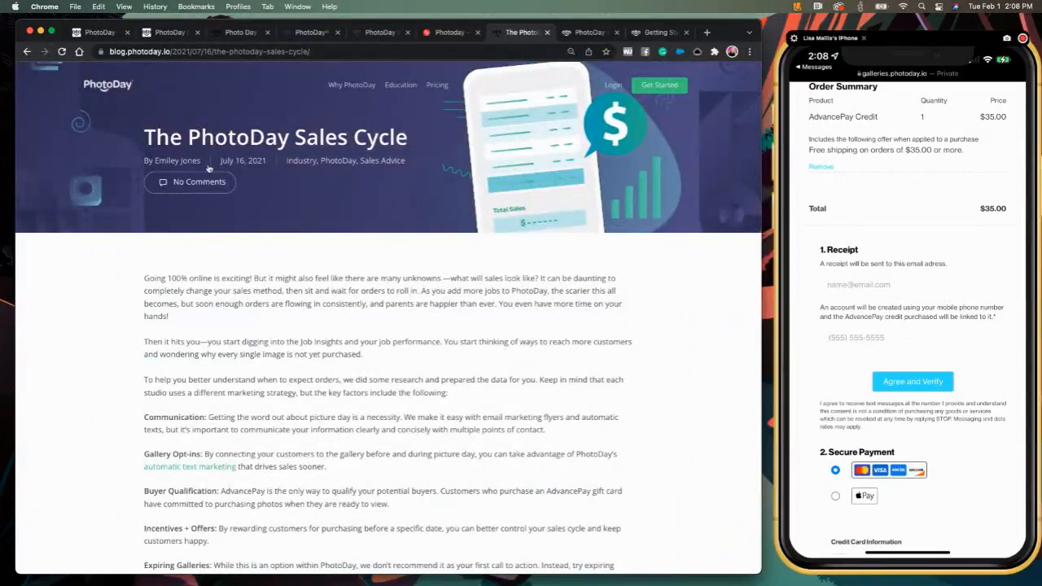
# - Publish the Arlington Little League job immediately, confirming in the 'Hold up! Before you publish' dialog
pyautogui.click(96, 34)
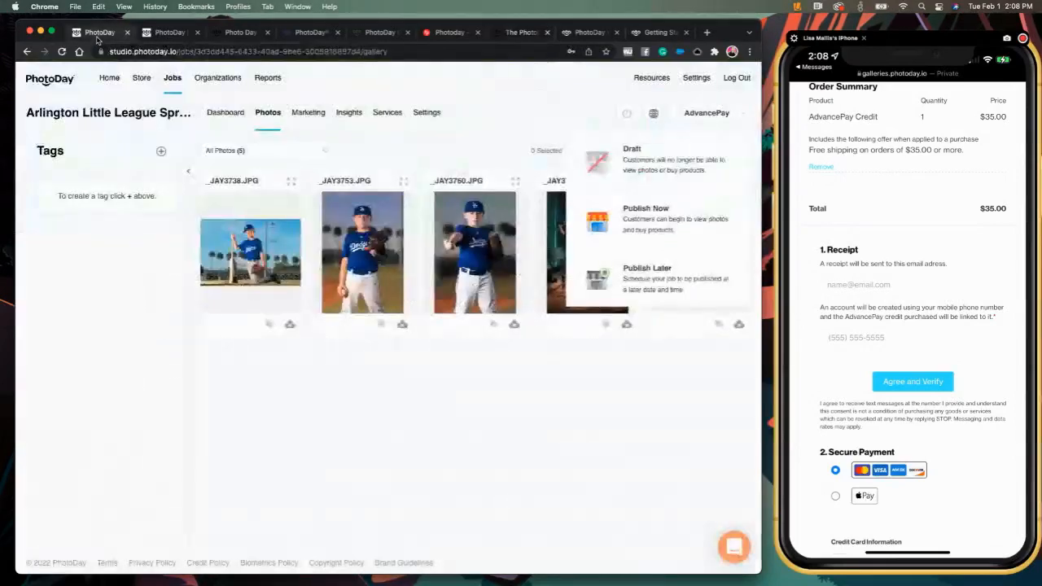
pyautogui.click(672, 228)
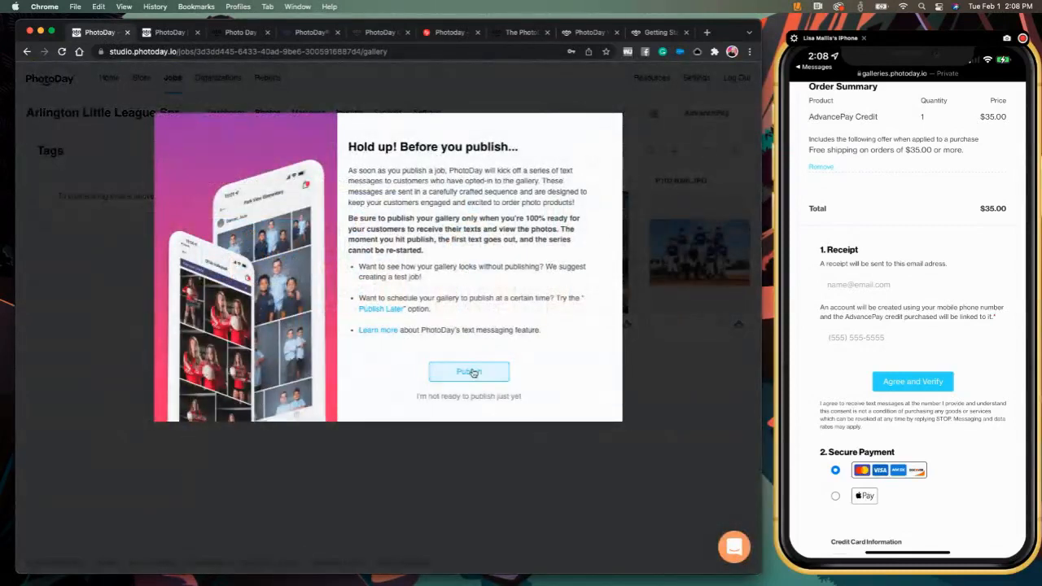
pyautogui.click(469, 372)
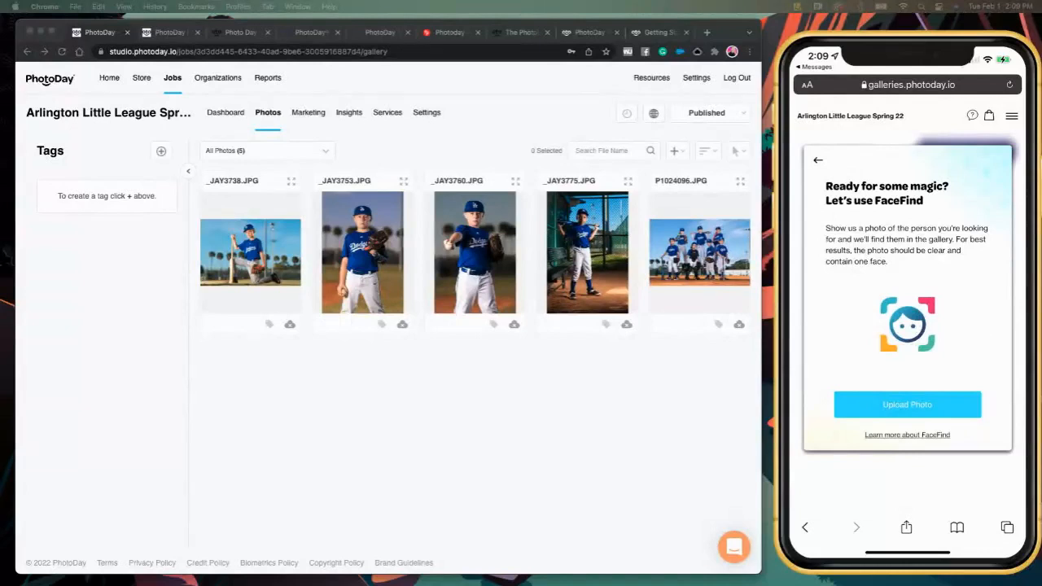
# - Run FaceFind with a new phone camera shot of the player's face from the monitor
pyautogui.click(907, 405)
pyautogui.click(909, 446)
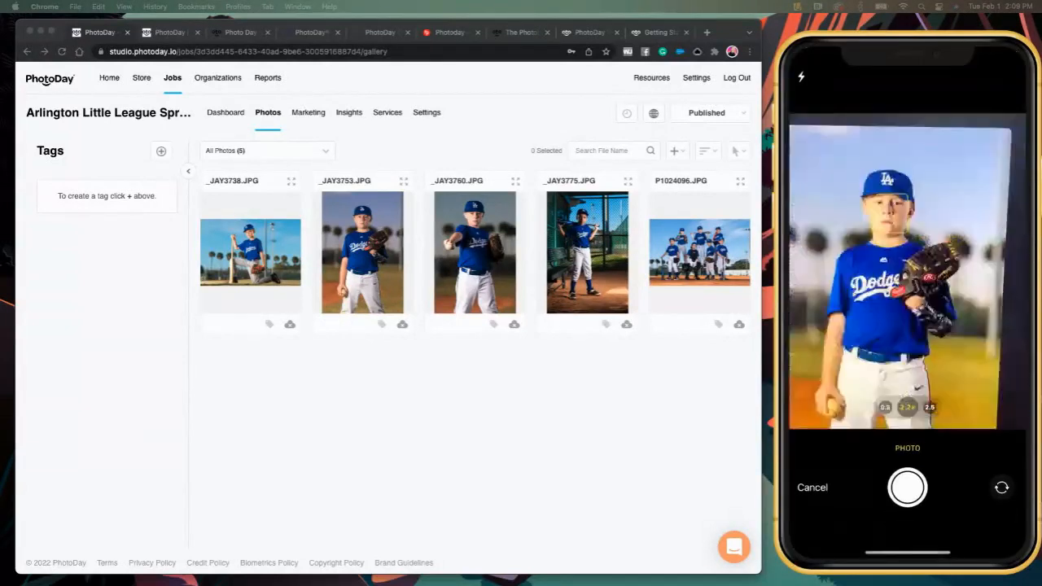
pyautogui.click(907, 487)
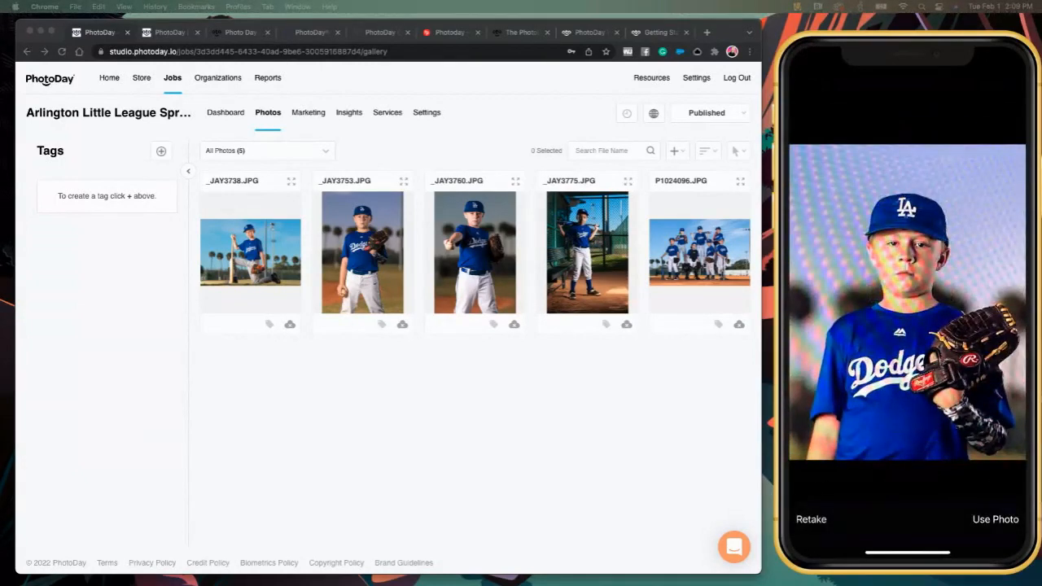
pyautogui.click(994, 518)
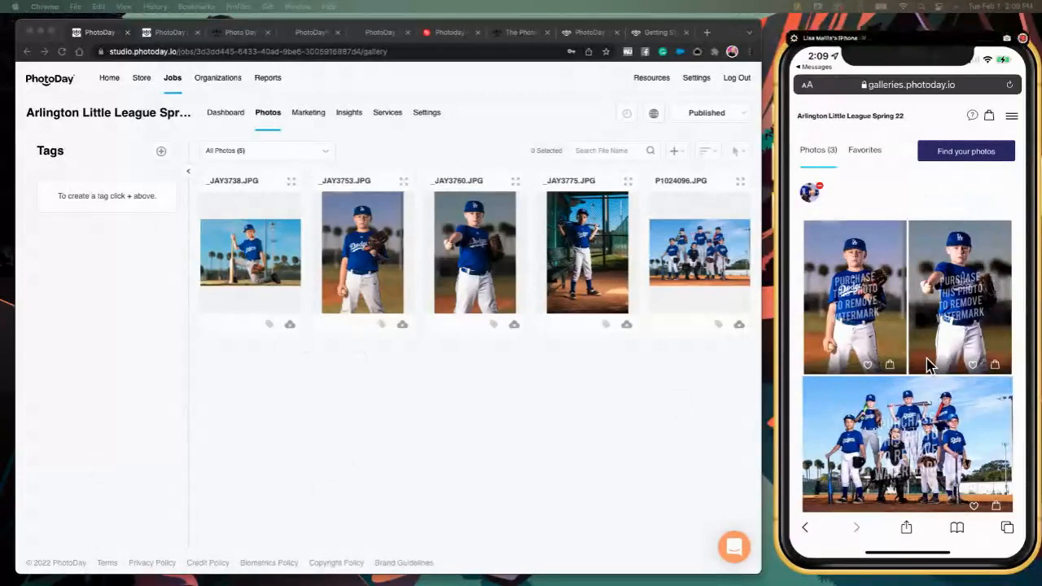
# - Scroll through the three FaceFind result photos in the phone gallery
pyautogui.scroll(-1, 927, 367)
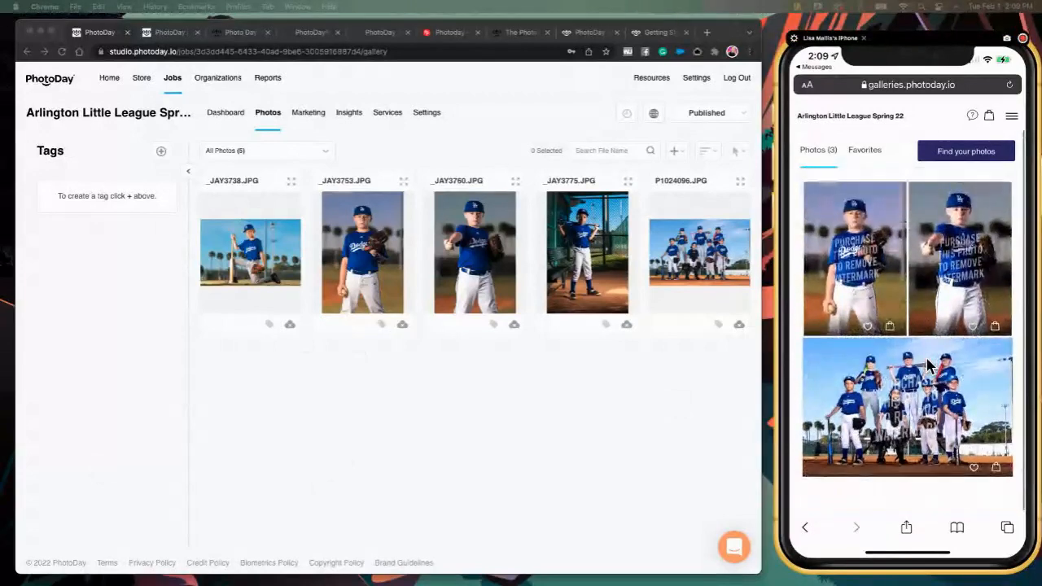
pyautogui.scroll(1, 926, 366)
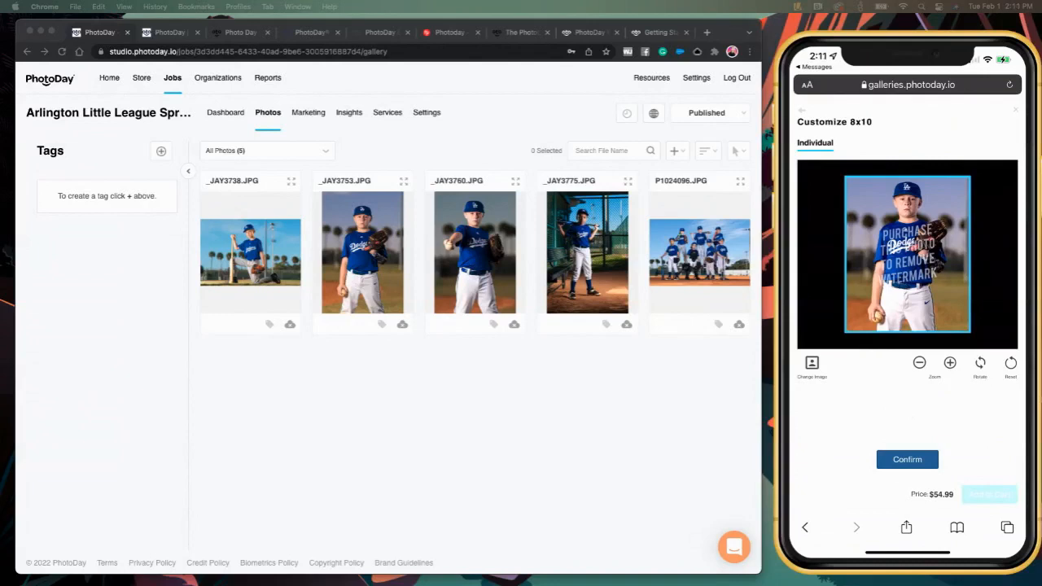
# - Put _JAY3760.JPG on the 8x10 and team photo P1024096.JPG on the 5x7, and confirm the 4 Wallets
pyautogui.click(959, 291)
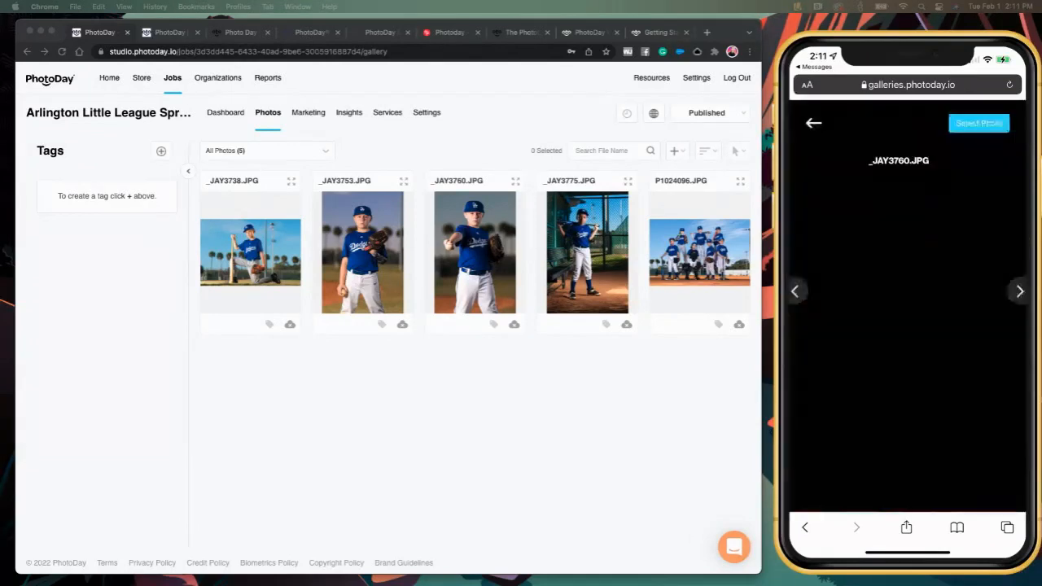
pyautogui.click(978, 124)
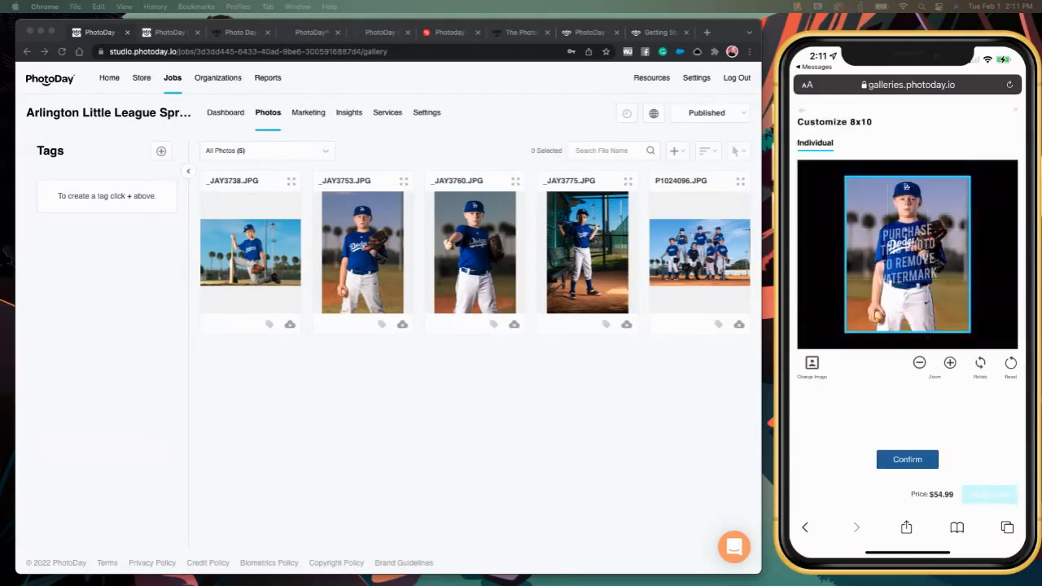
pyautogui.click(907, 460)
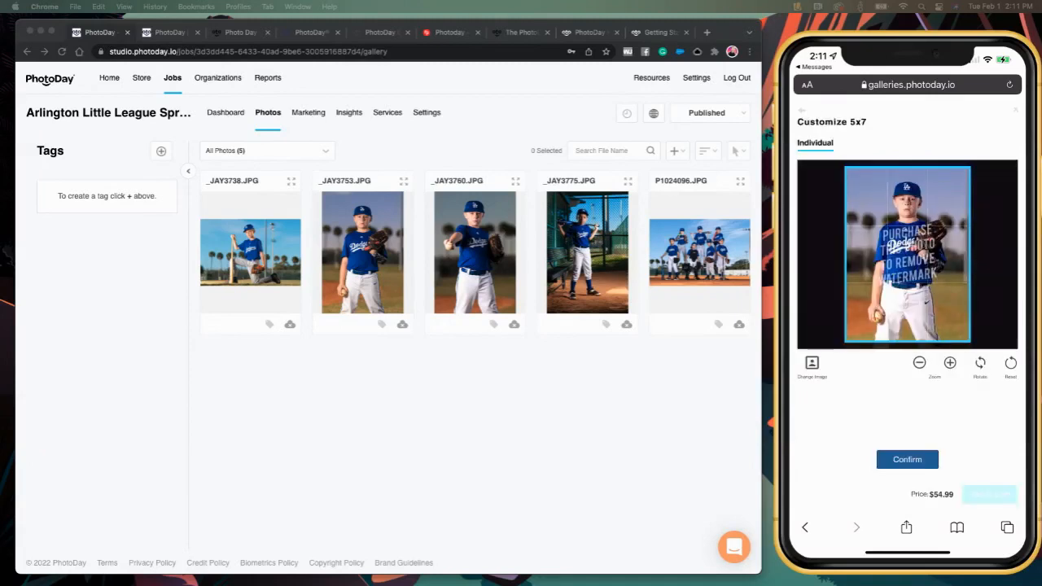
pyautogui.click(811, 363)
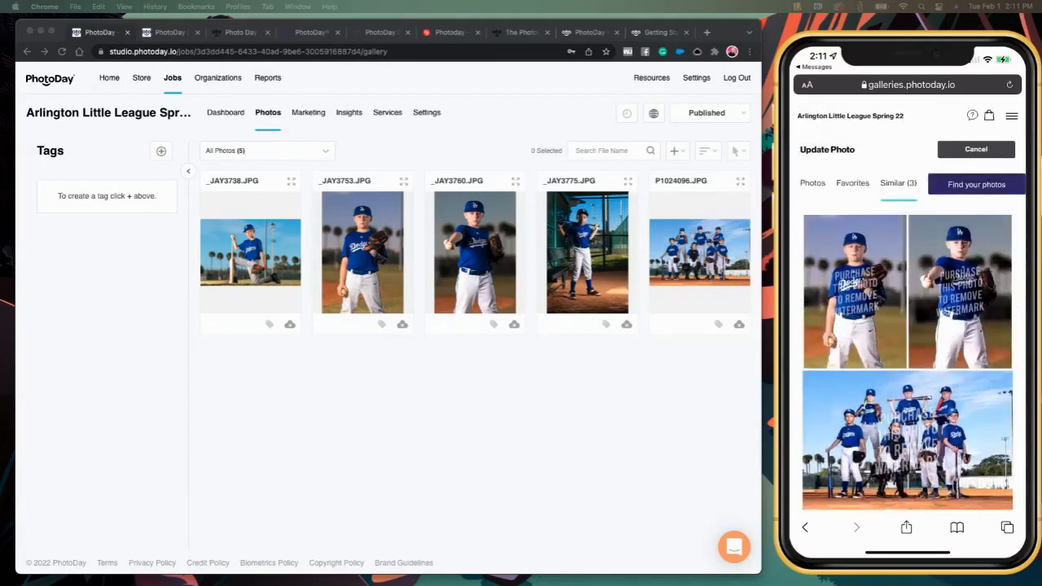
pyautogui.click(908, 439)
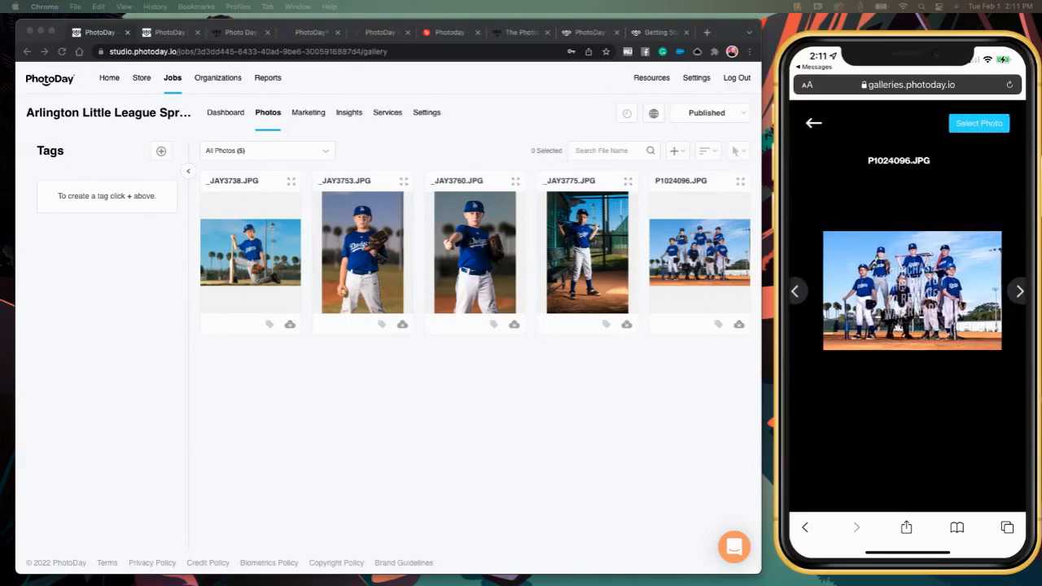
pyautogui.click(979, 123)
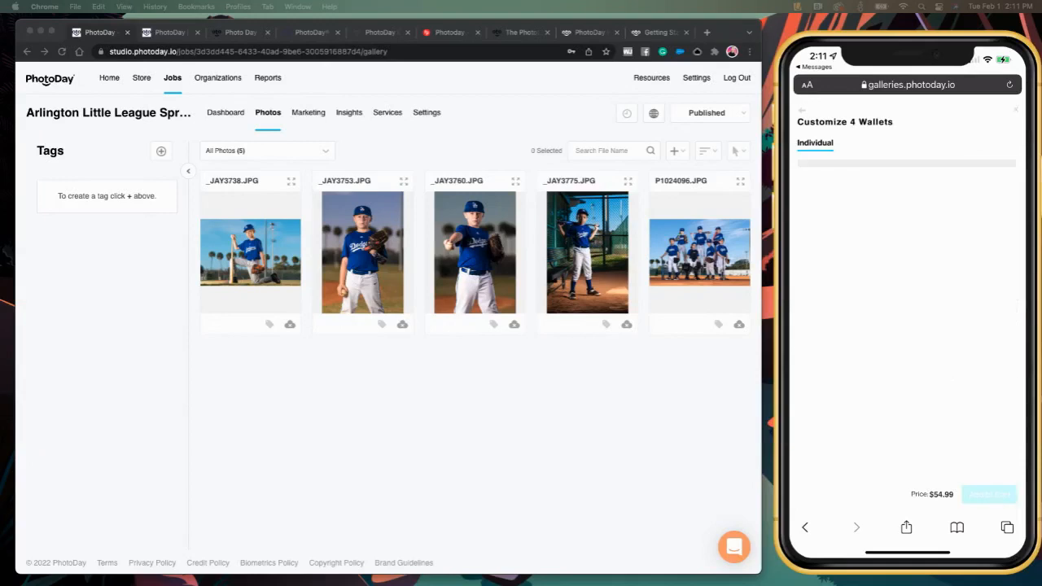
pyautogui.click(907, 460)
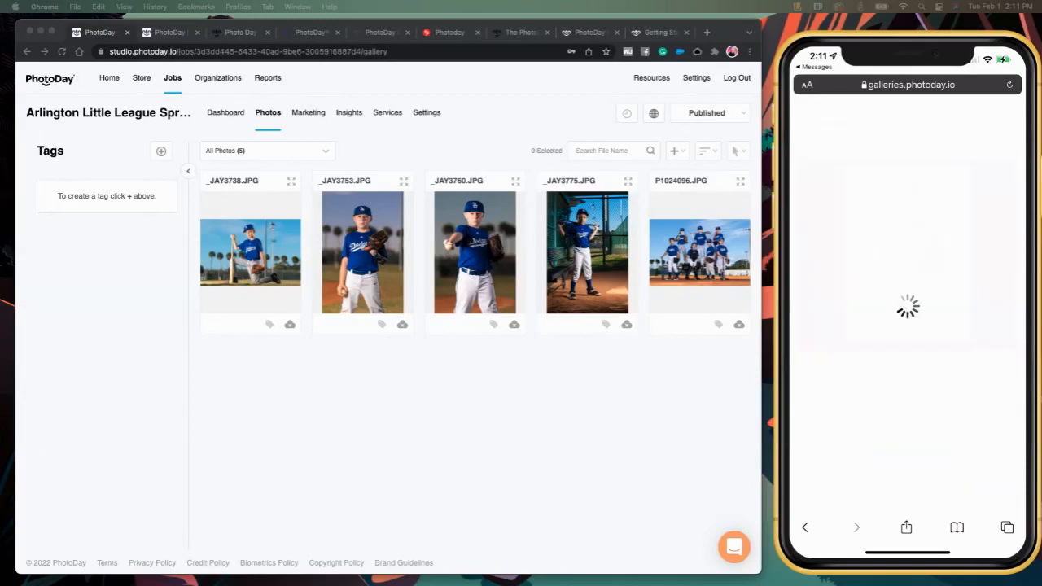
# - Make the team photo unavailable for downloads in the studio before choosing the social sharing photo
pyautogui.click(906, 272)
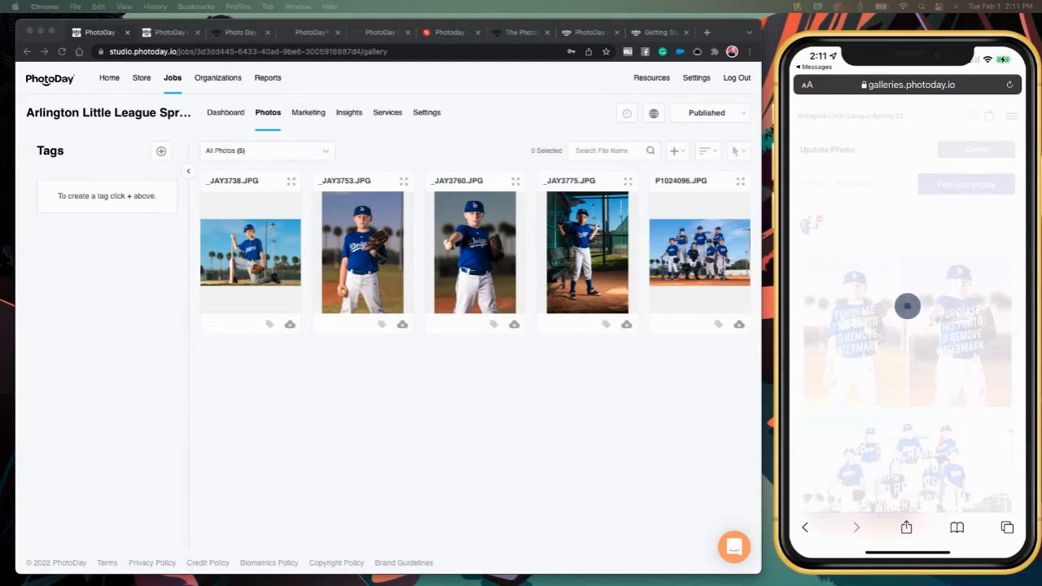
pyautogui.click(408, 404)
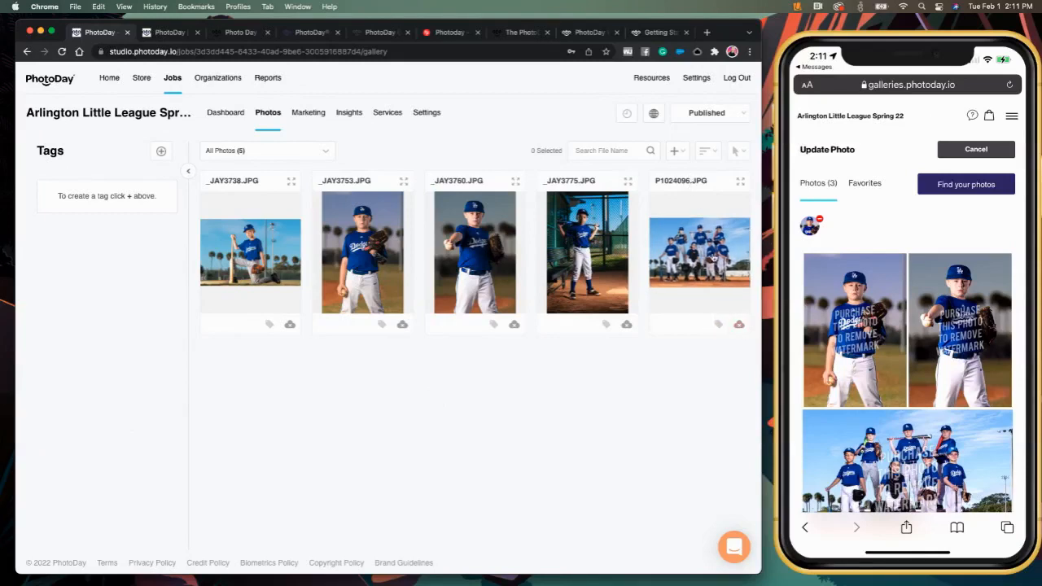
pyautogui.click(739, 325)
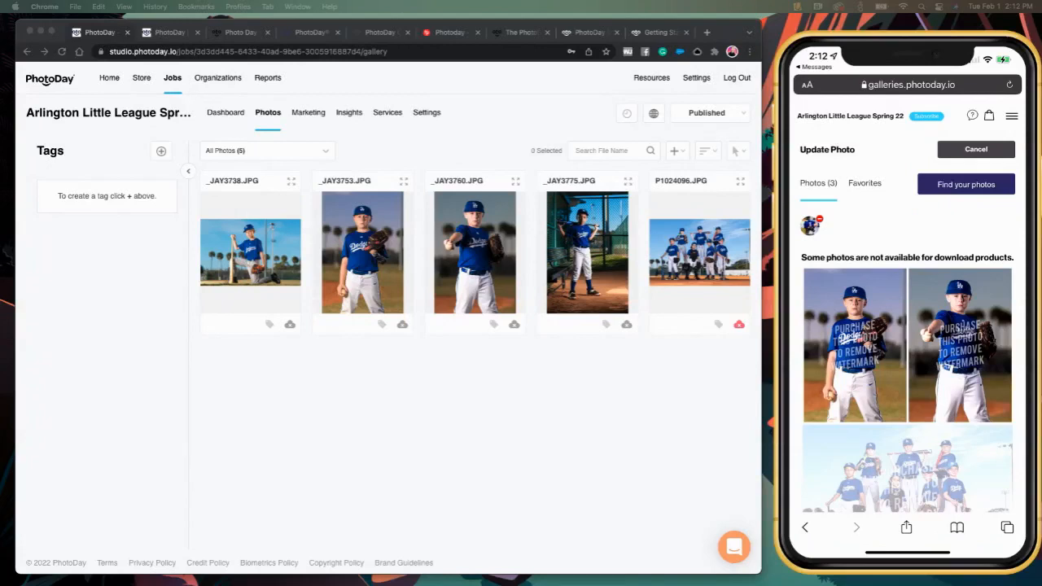
# - Scroll the phone gallery to check the download-unavailable notice and the faded team photo
pyautogui.scroll(-2, 908, 350)
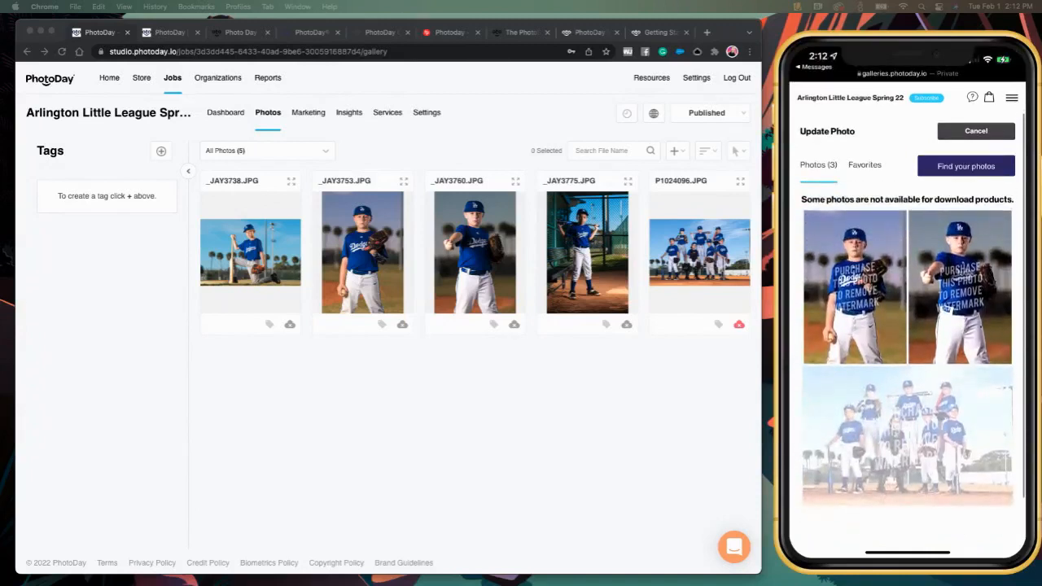
pyautogui.scroll(-1, 907, 349)
pyautogui.scroll(1, 908, 350)
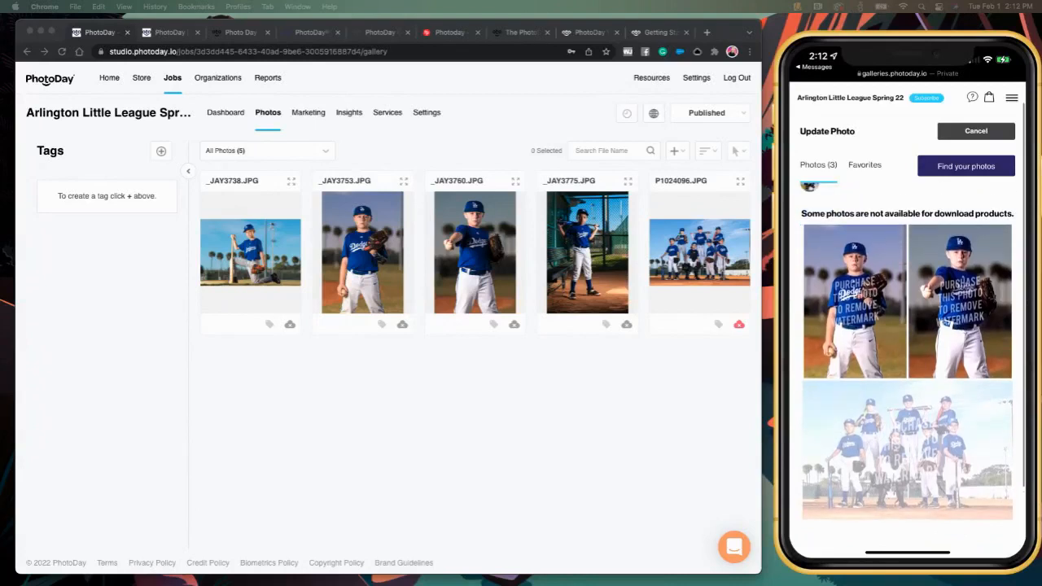
pyautogui.scroll(1, 907, 350)
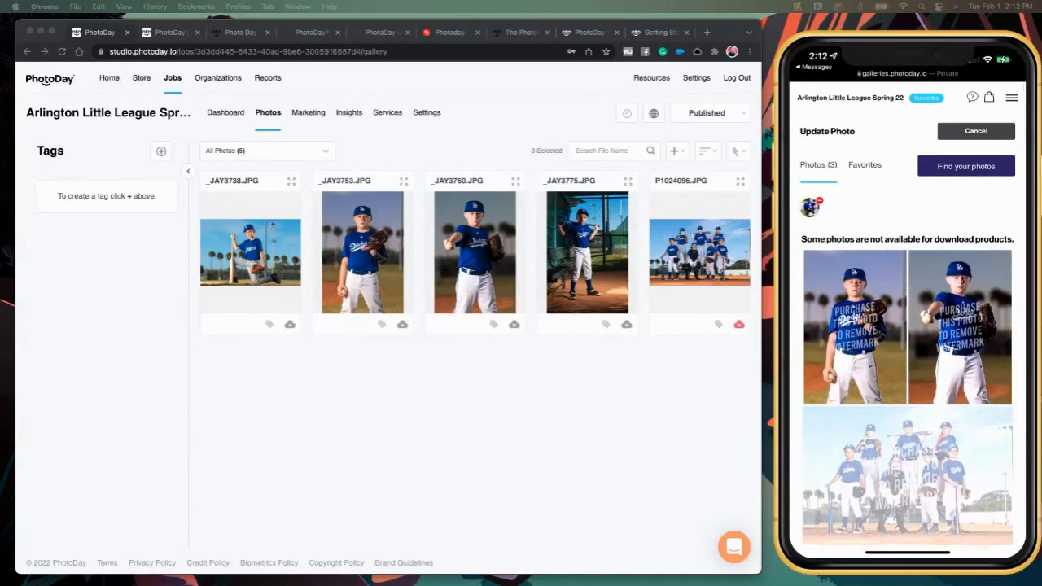
# - Use _JAY3760 for the social sharing download and add the Large Family Pack to the cart
pyautogui.click(959, 327)
pyautogui.click(979, 104)
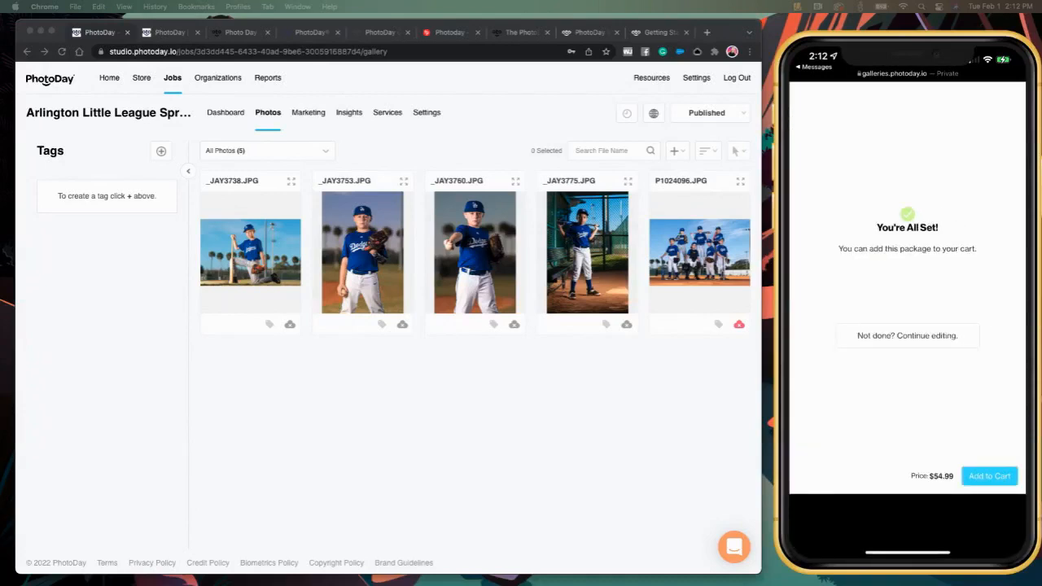
pyautogui.click(989, 476)
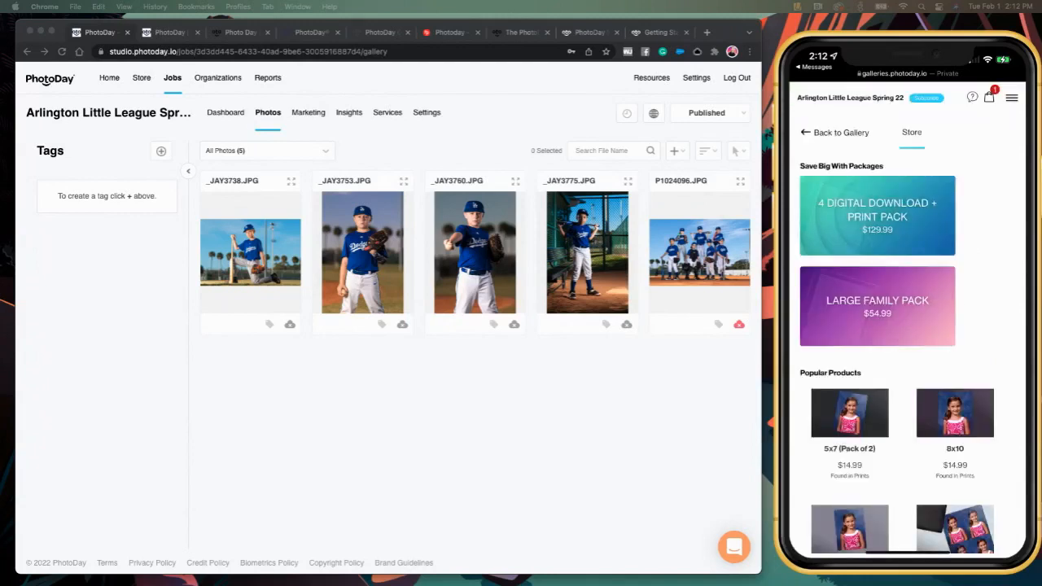
# - Review the cart's Large Family Pack items and its $54.99 total
pyautogui.click(989, 97)
pyautogui.scroll(-1, 907, 325)
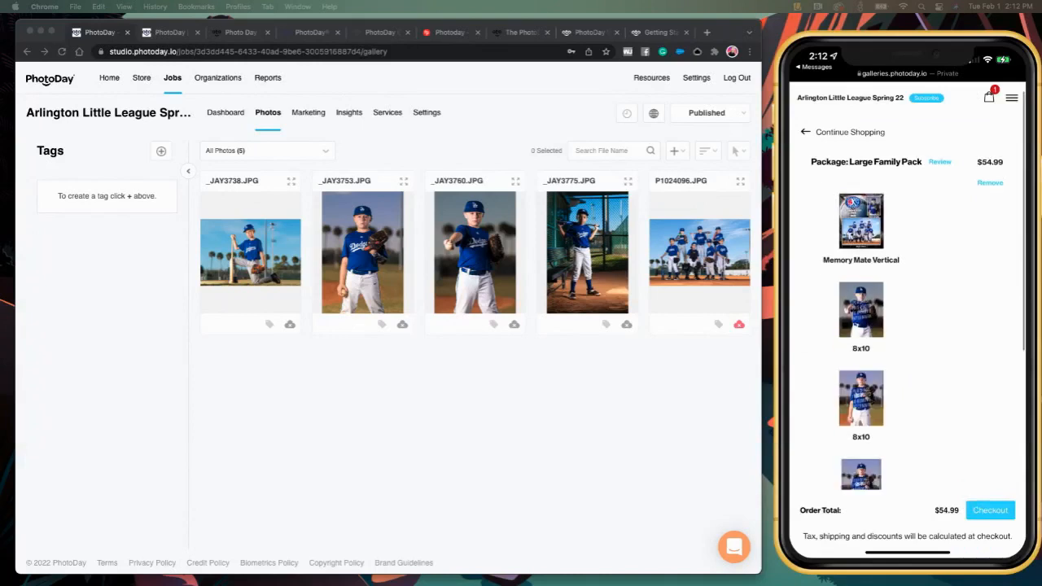
pyautogui.scroll(-2, 907, 325)
pyautogui.scroll(-3, 907, 325)
pyautogui.scroll(2, 907, 325)
pyautogui.scroll(3, 907, 326)
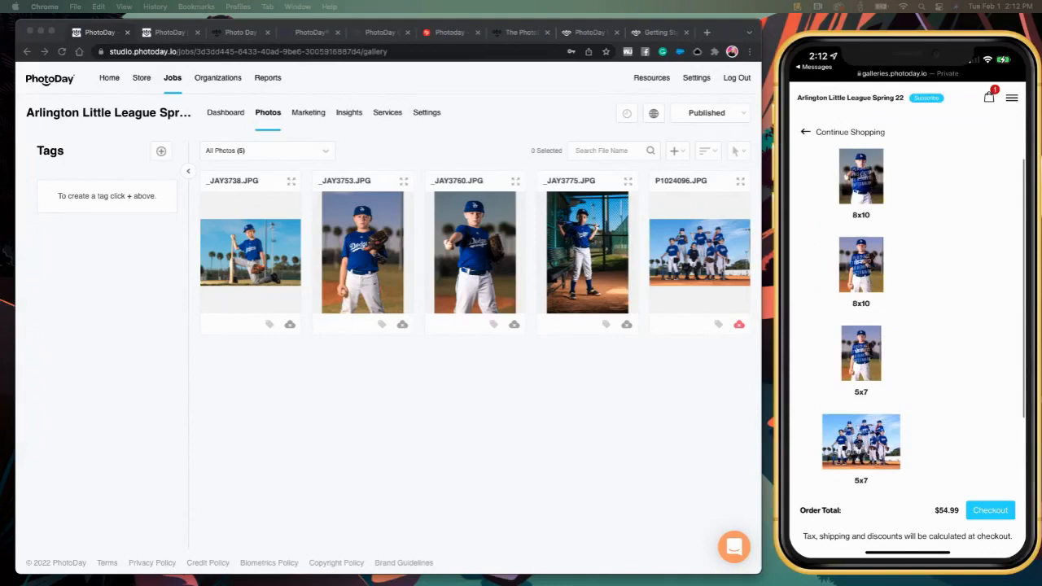
pyautogui.scroll(1, 908, 326)
pyautogui.scroll(-5, 908, 326)
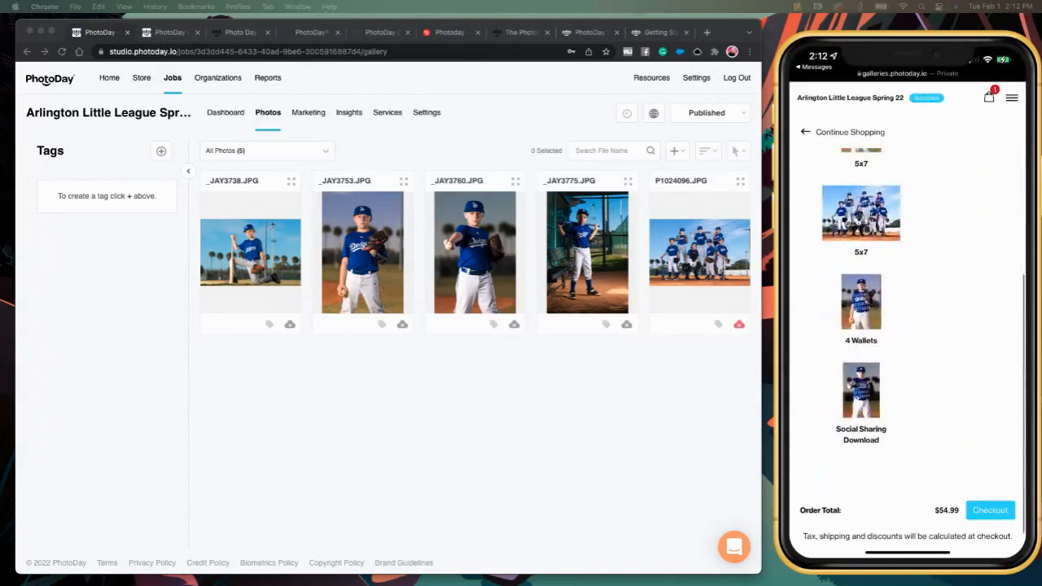
pyautogui.scroll(-2, 907, 326)
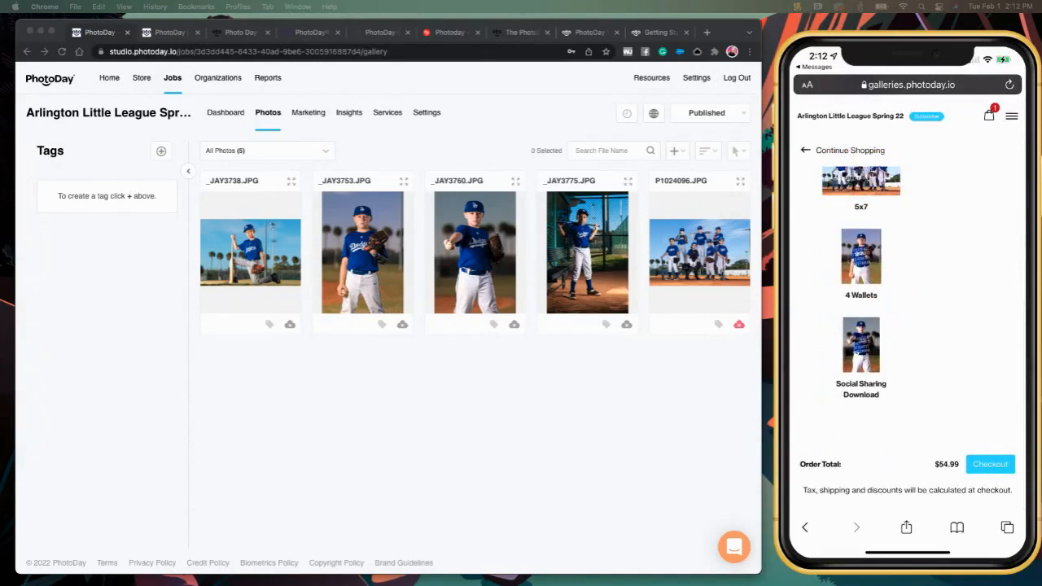